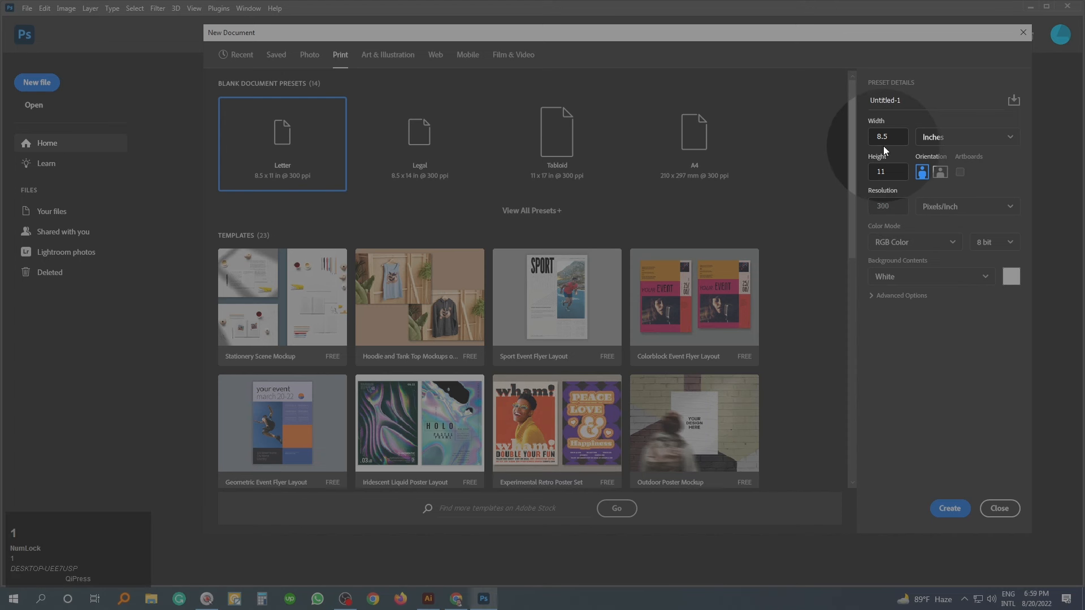
- Set the new document to 3.75 × 2.25 inches in landscape orientation
key("Num_Lock")
left_click(899, 141)
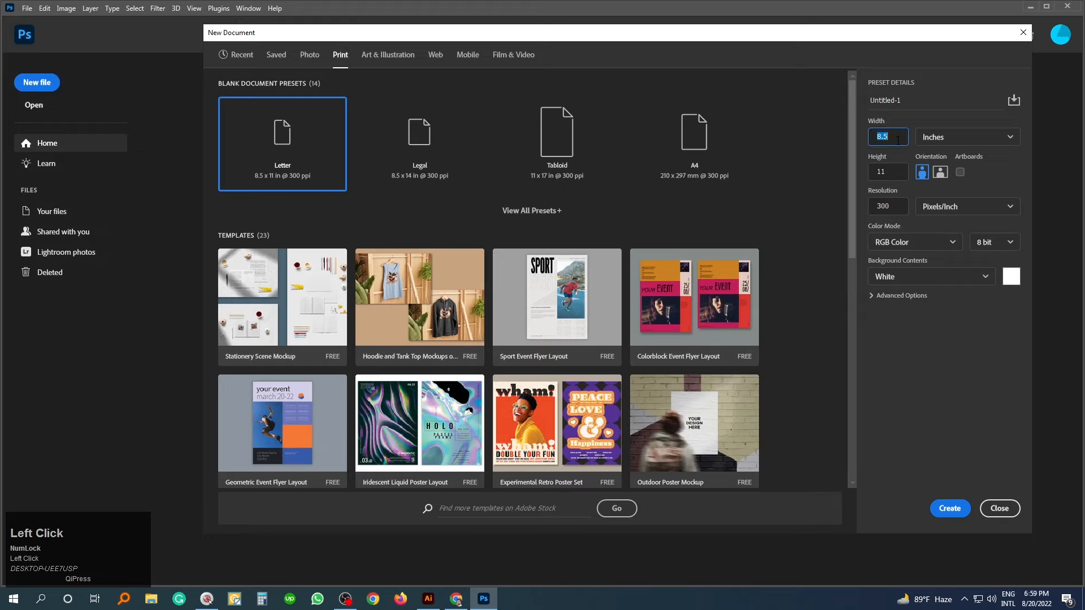
type("3.7")
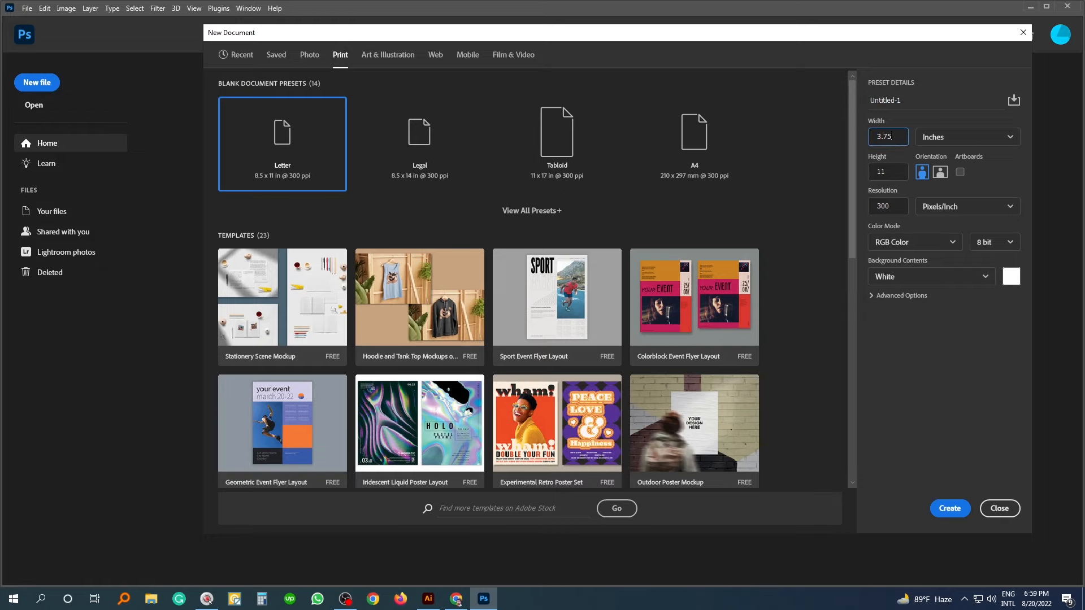
left_click(938, 138)
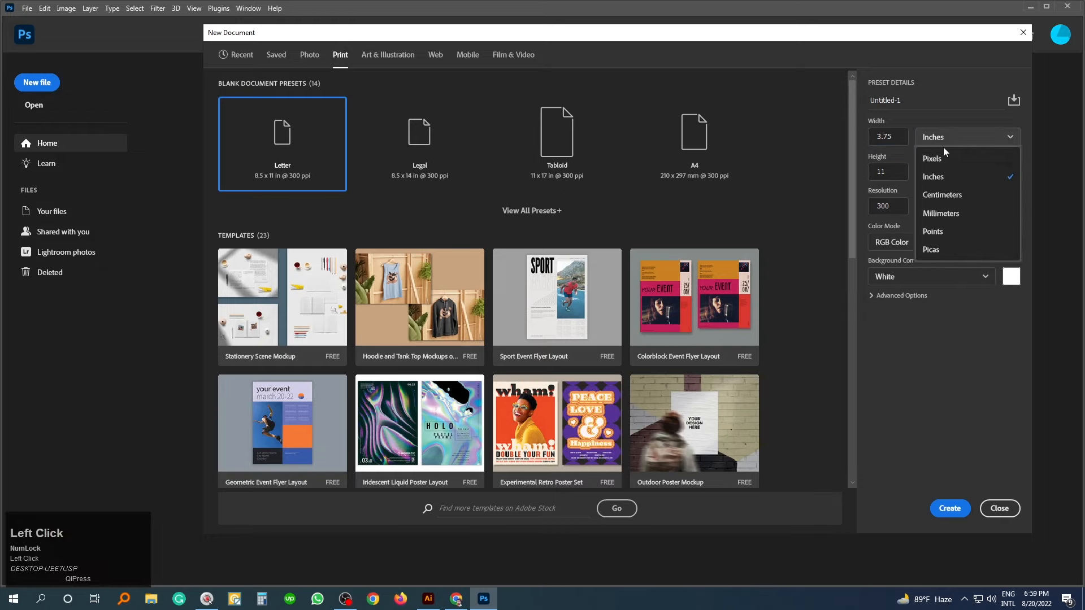
left_click(943, 176)
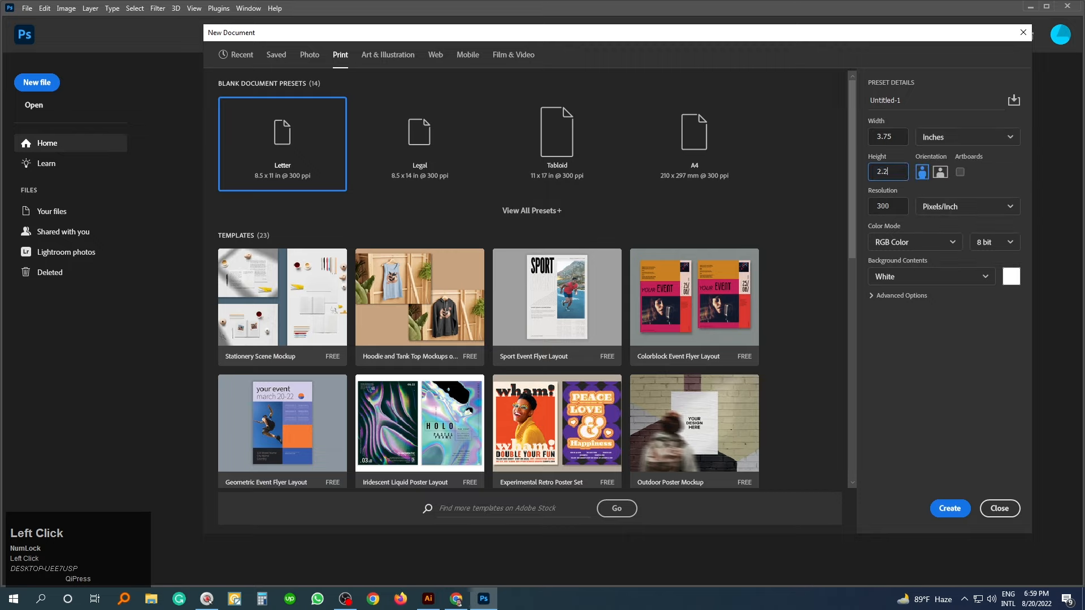
type("5")
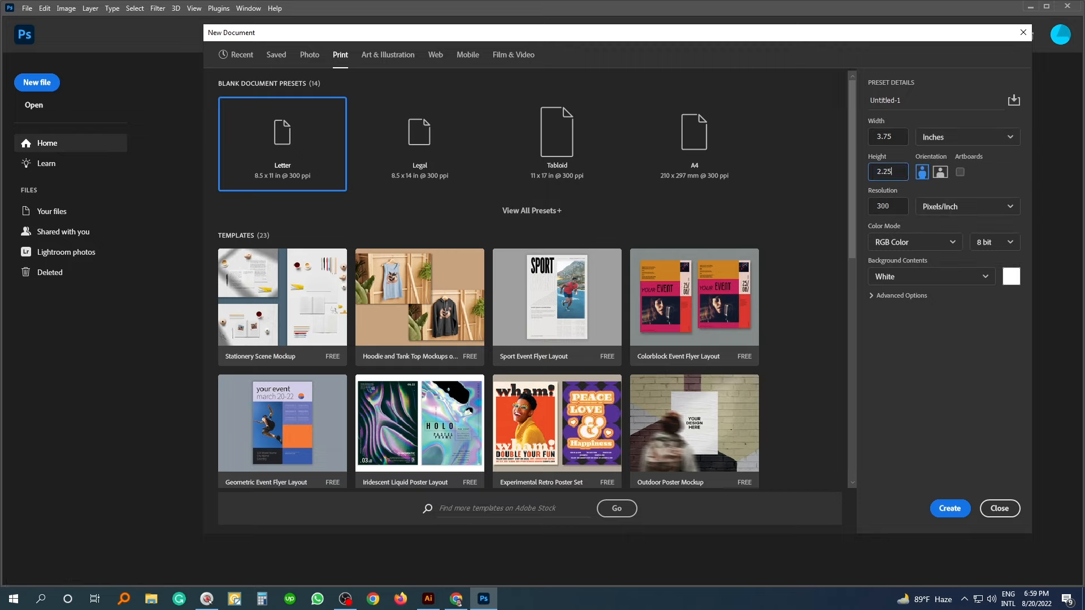
left_click(942, 176)
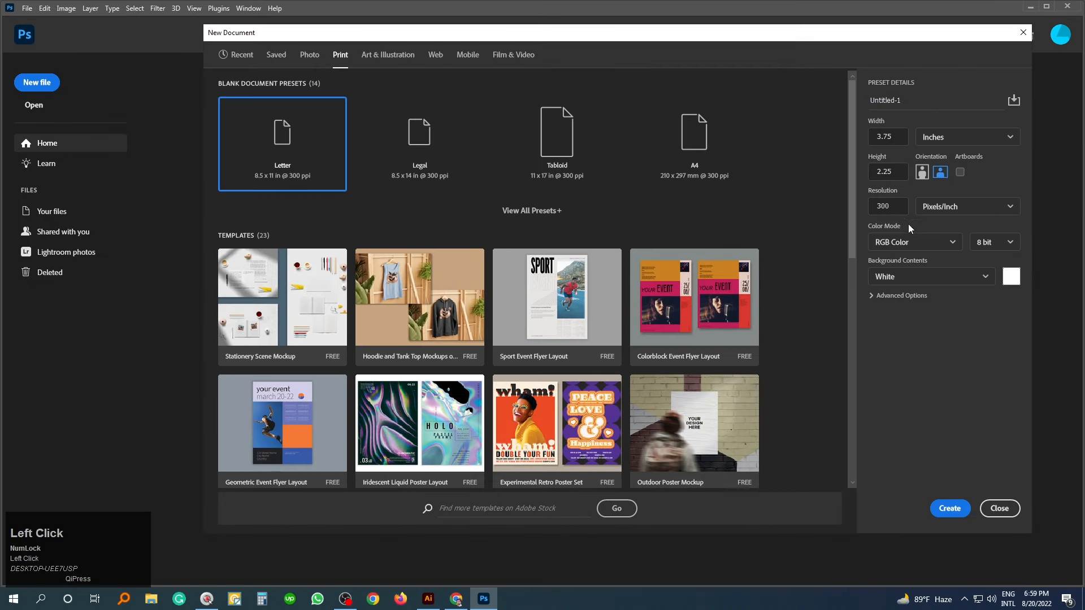
- Choose CMYK Color mode and a transparent background, then create the document
left_click(898, 242)
left_click(892, 318)
left_click(904, 276)
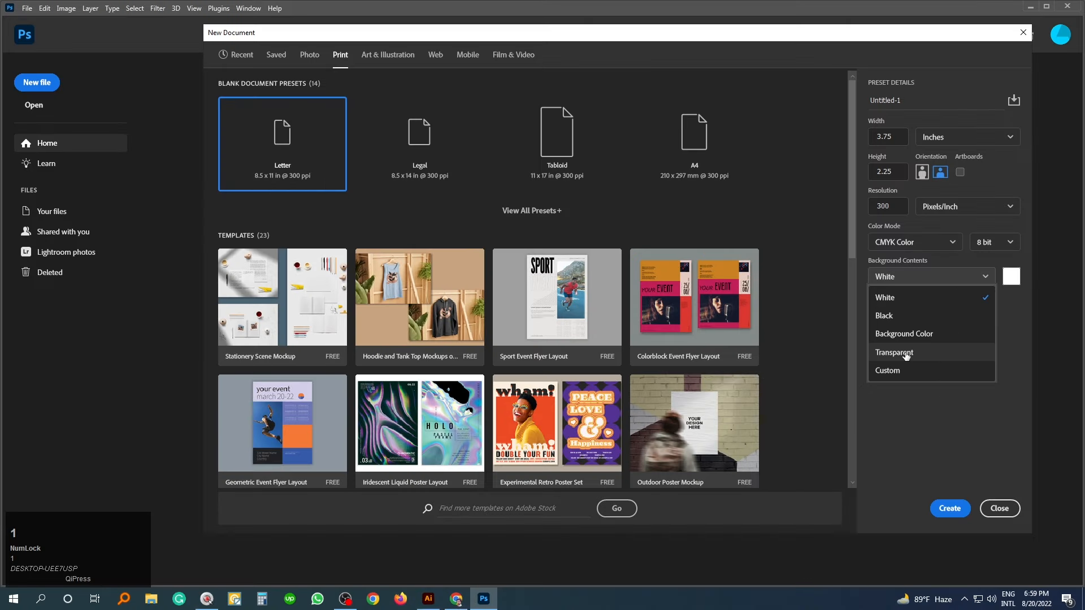
left_click(901, 353)
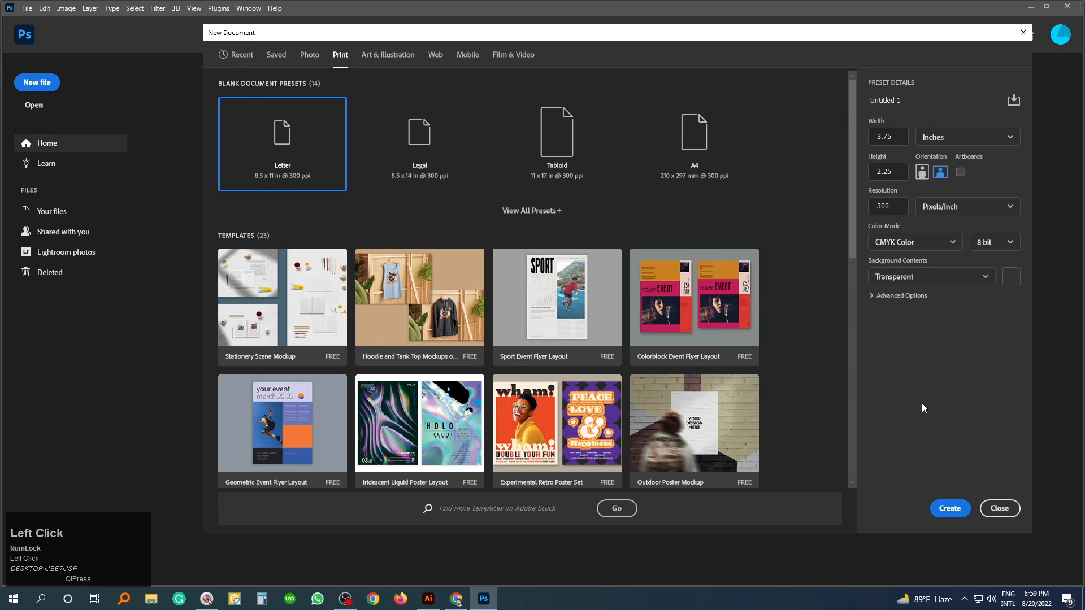
left_click(949, 508)
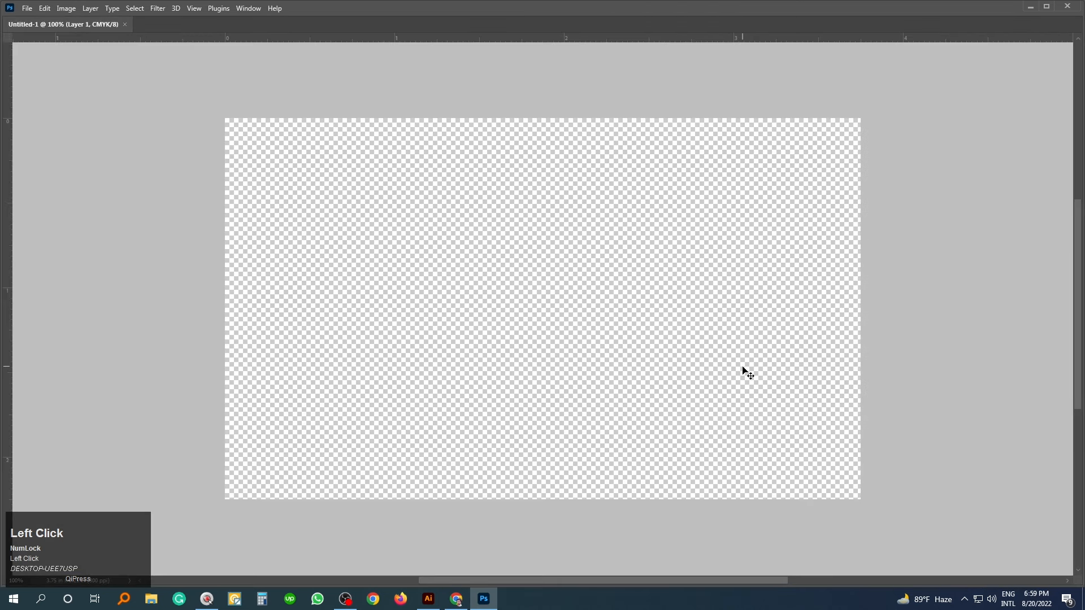
- Bring back the hidden tools and panels around the blank canvas
key("Tab")
left_click(704, 326)
left_click_drag(703, 326, 647, 324)
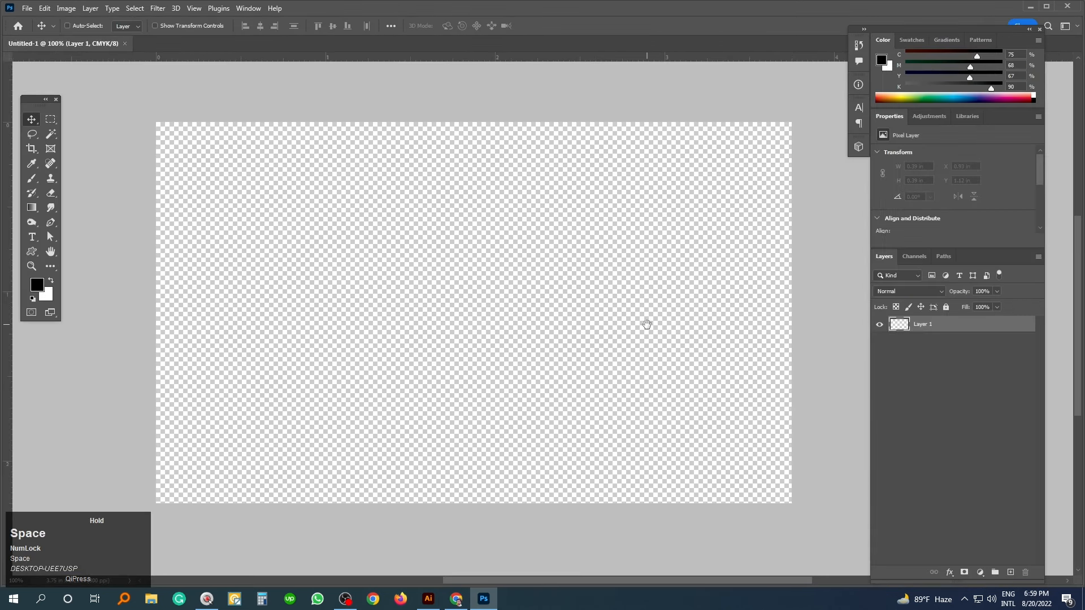
- Open the business card template and the portrait photo together from the computer
key("ctrl+o")
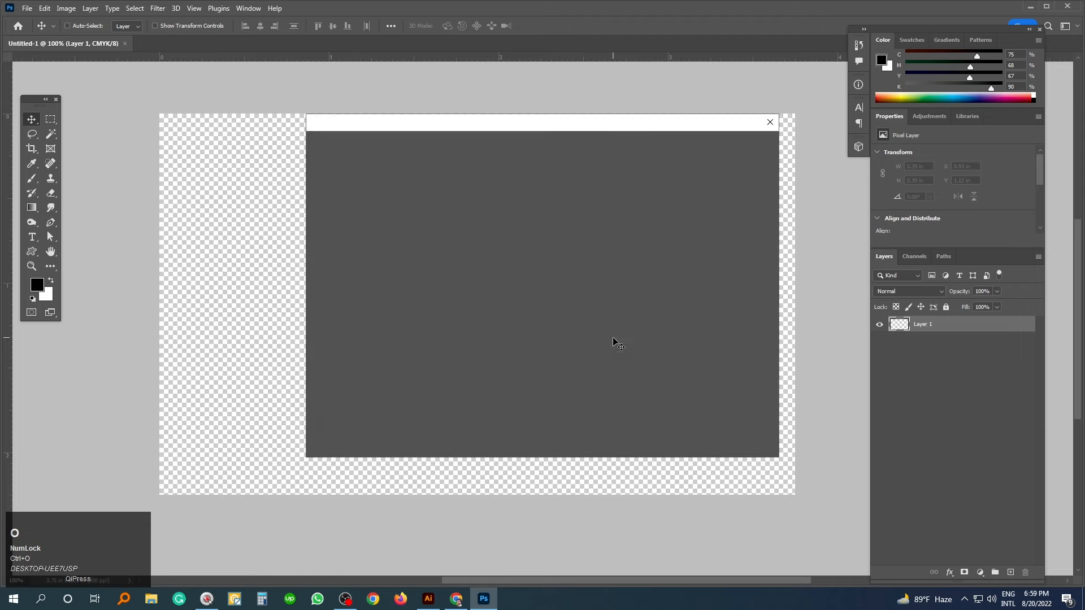
left_click(359, 439)
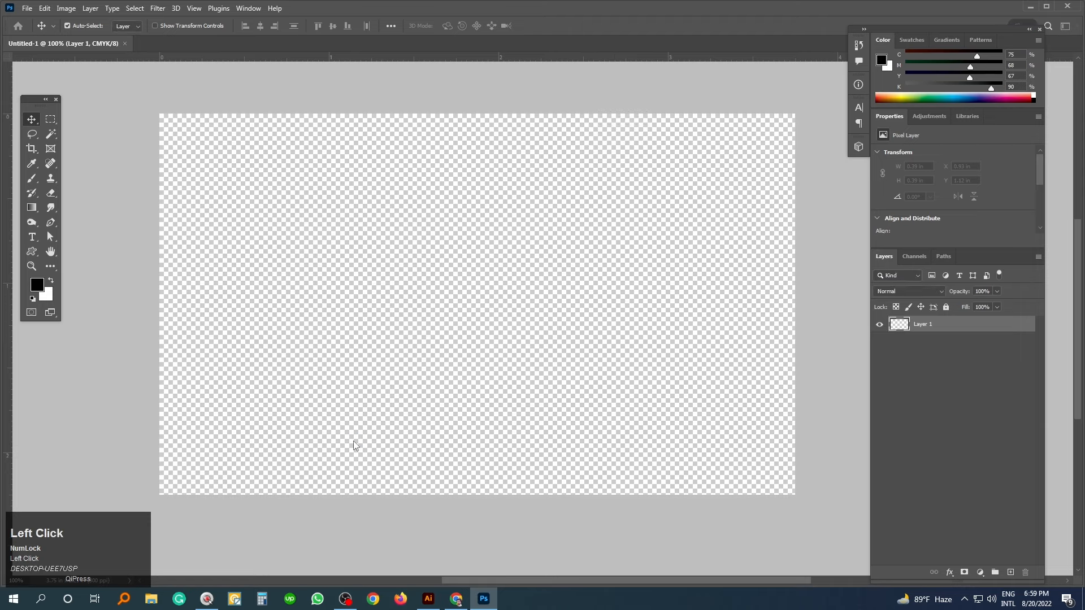
left_click(334, 136)
left_click(298, 131, "ctrl")
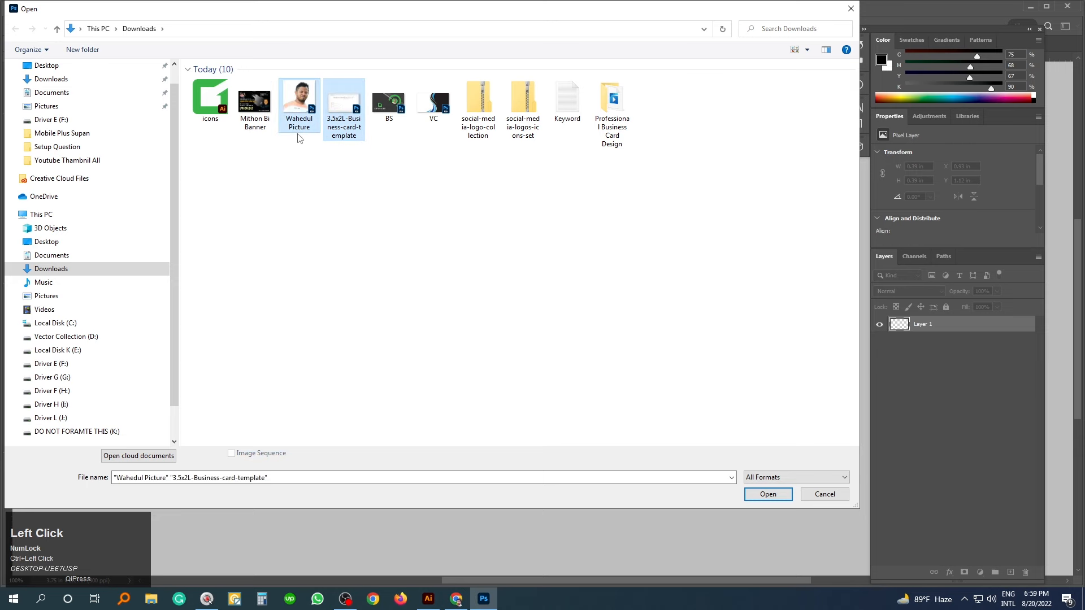
double_click(299, 139)
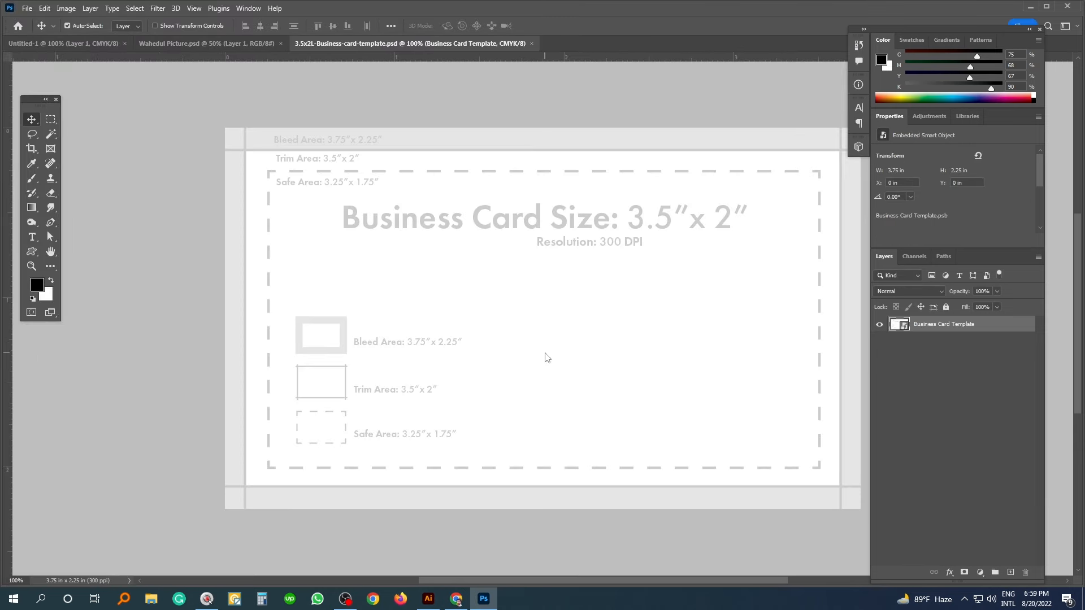
key("space")
left_click_drag(503, 338, 474, 252)
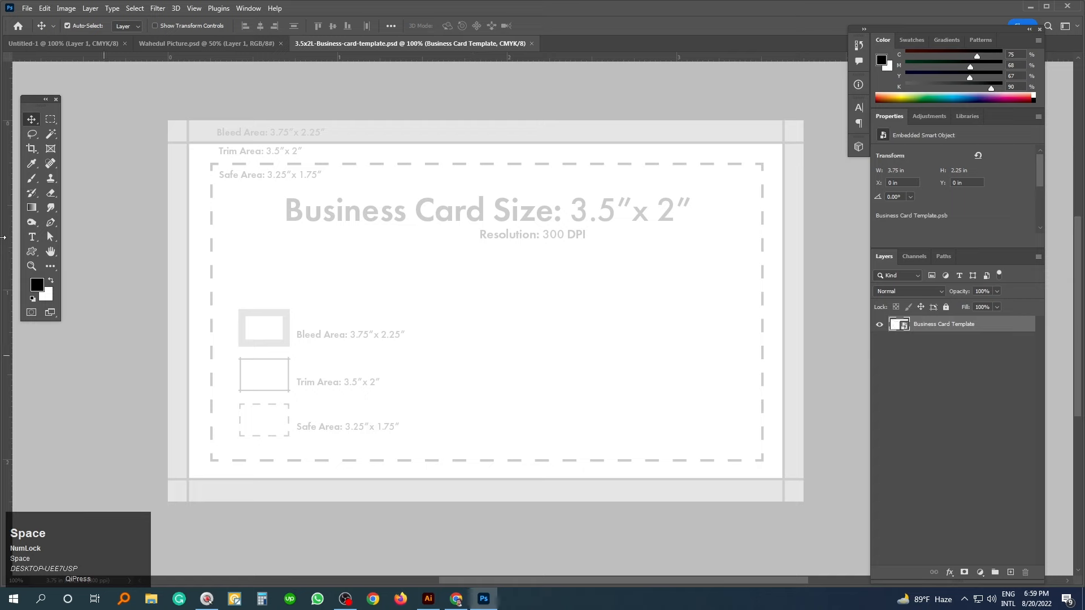
left_click(119, 116)
- Drag the template into Untitled-1 and align its edges with the canvas
left_click_drag(246, 136, 81, 45)
left_click_drag(332, 217, 336, 222)
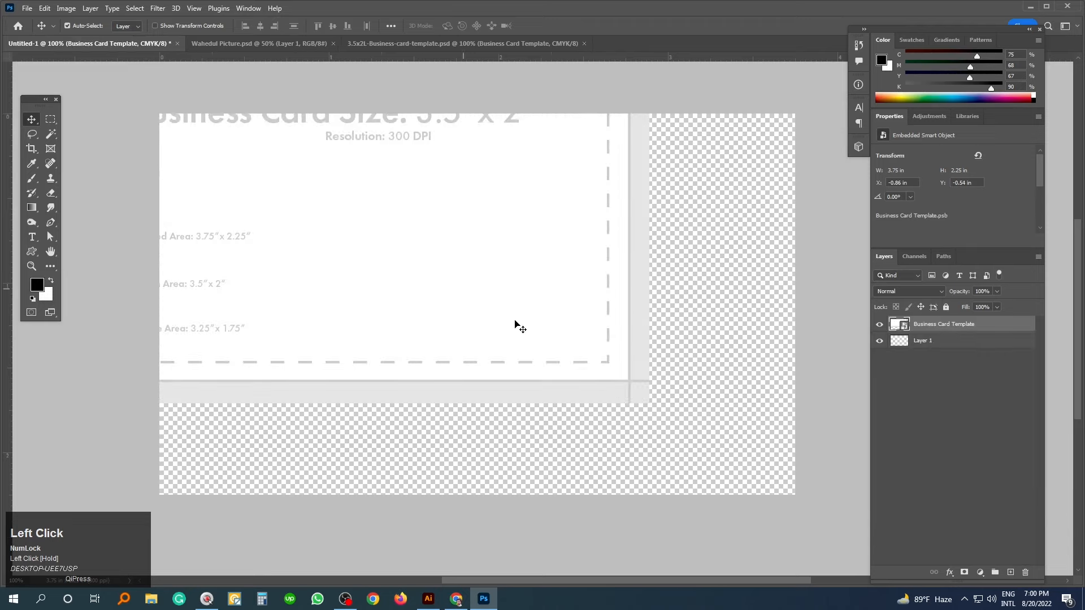
left_click_drag(722, 424, 669, 374)
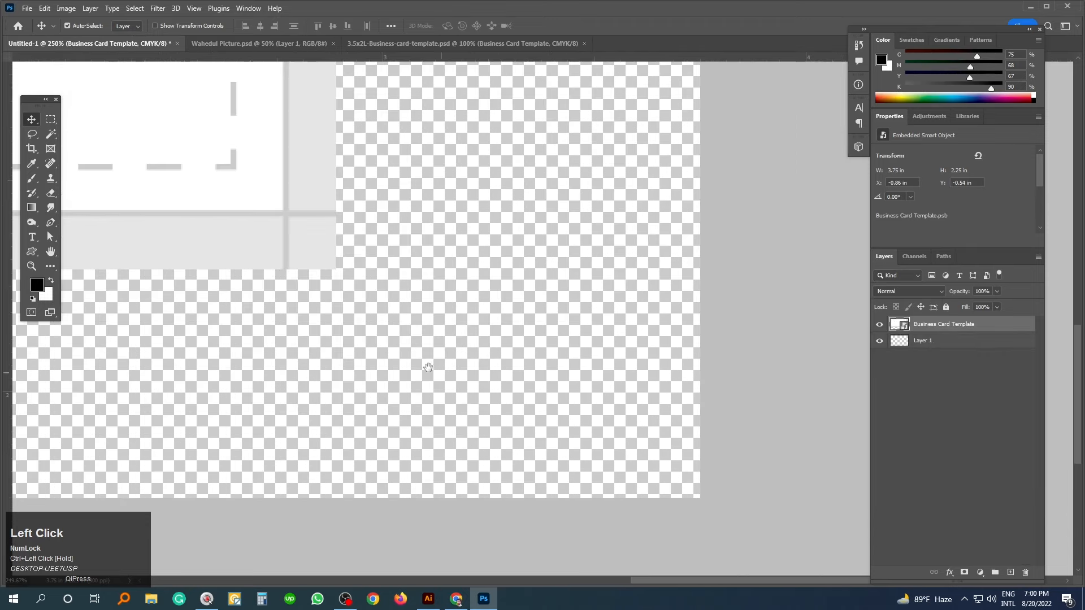
left_click_drag(311, 247, 668, 457)
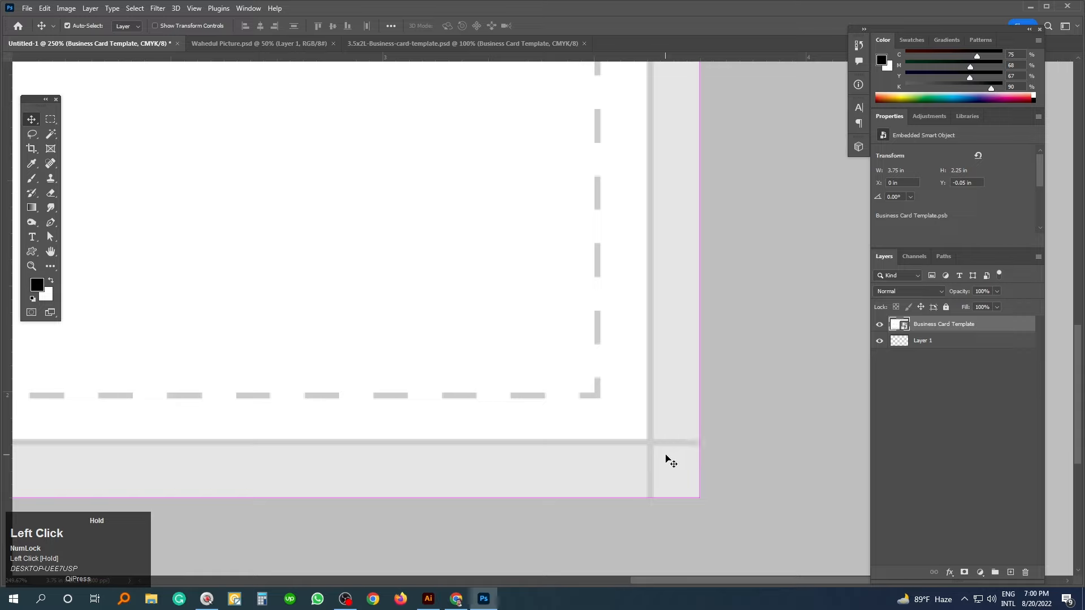
- Check the card's labels, then move the template layer beneath Layer 1
key("ctrl+1")
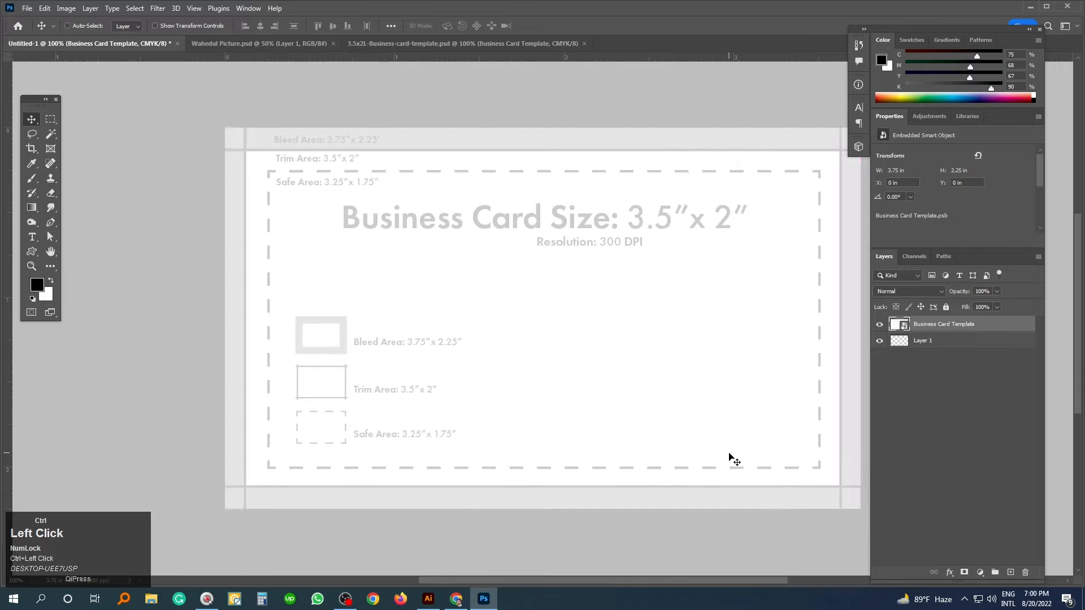
left_click_drag(469, 297, 424, 309)
left_click_drag(246, 162, 293, 199)
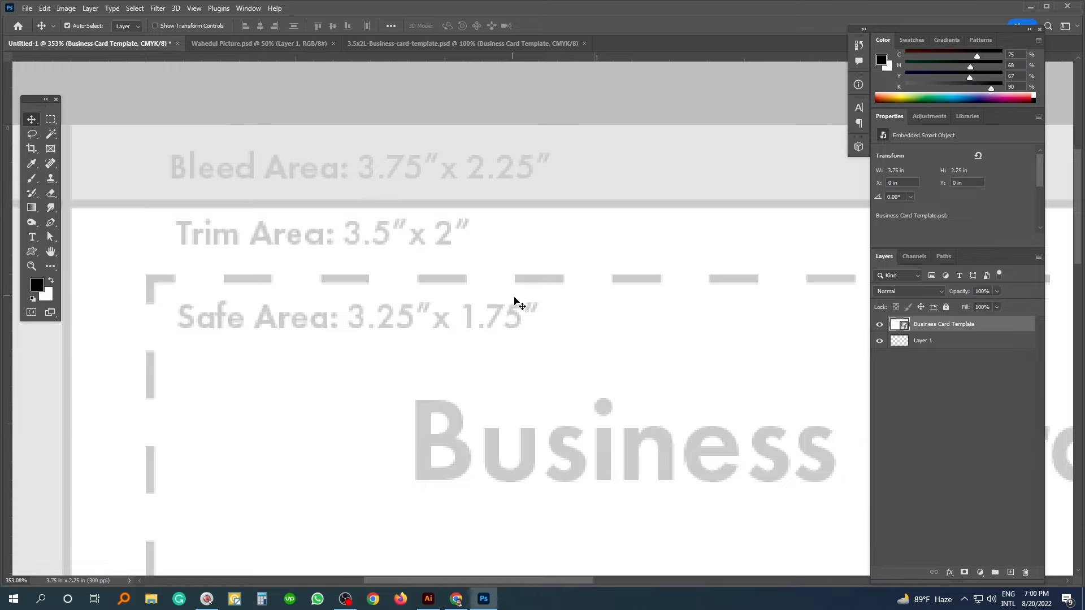
key("ctrl+1")
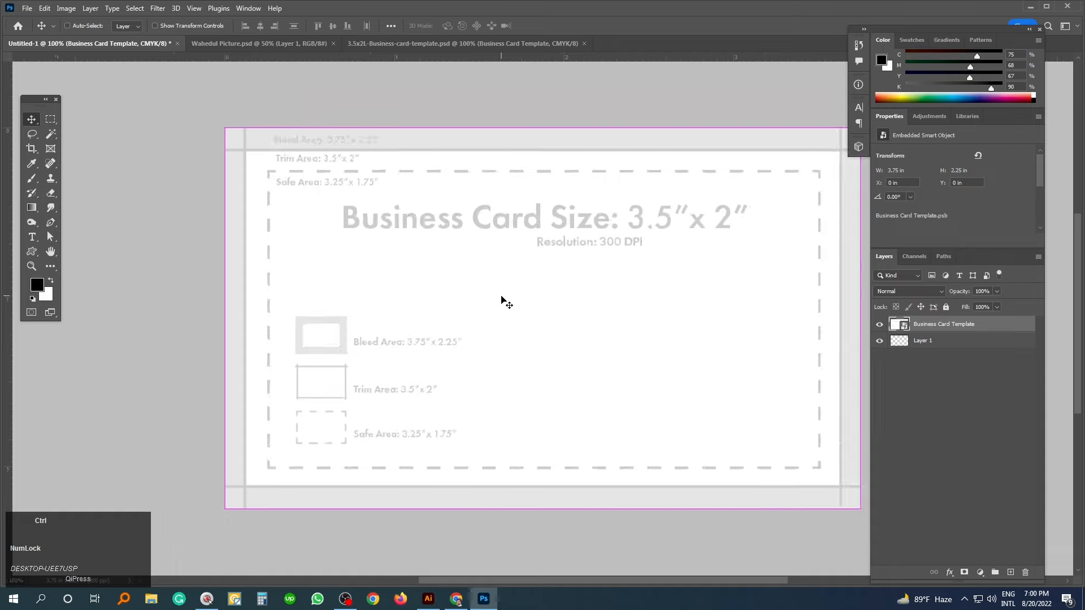
left_click_drag(553, 287, 496, 279)
left_click(834, 392)
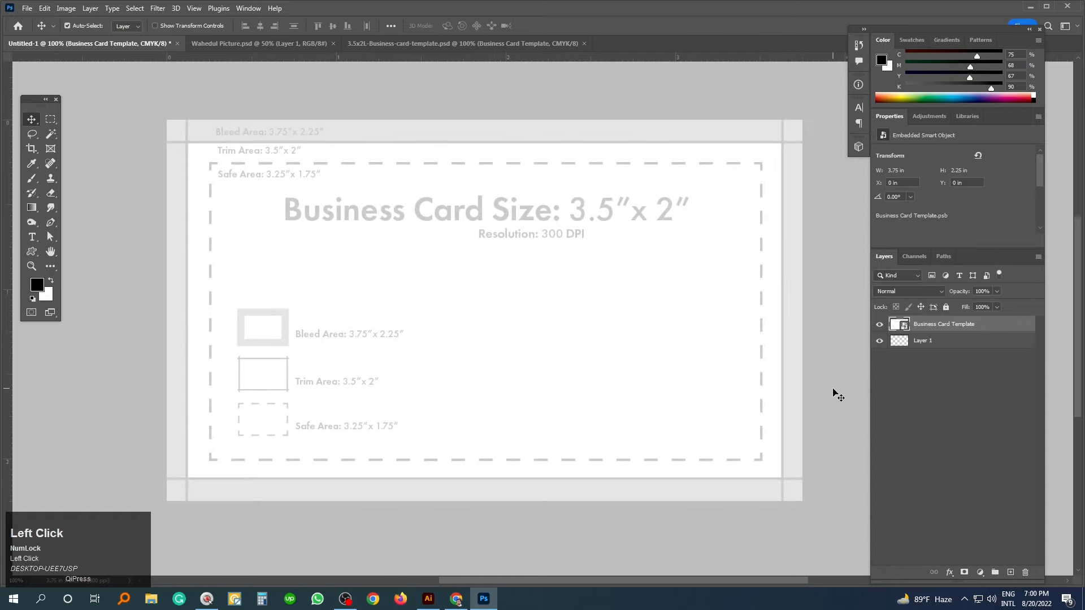
left_click_drag(939, 325, 939, 347)
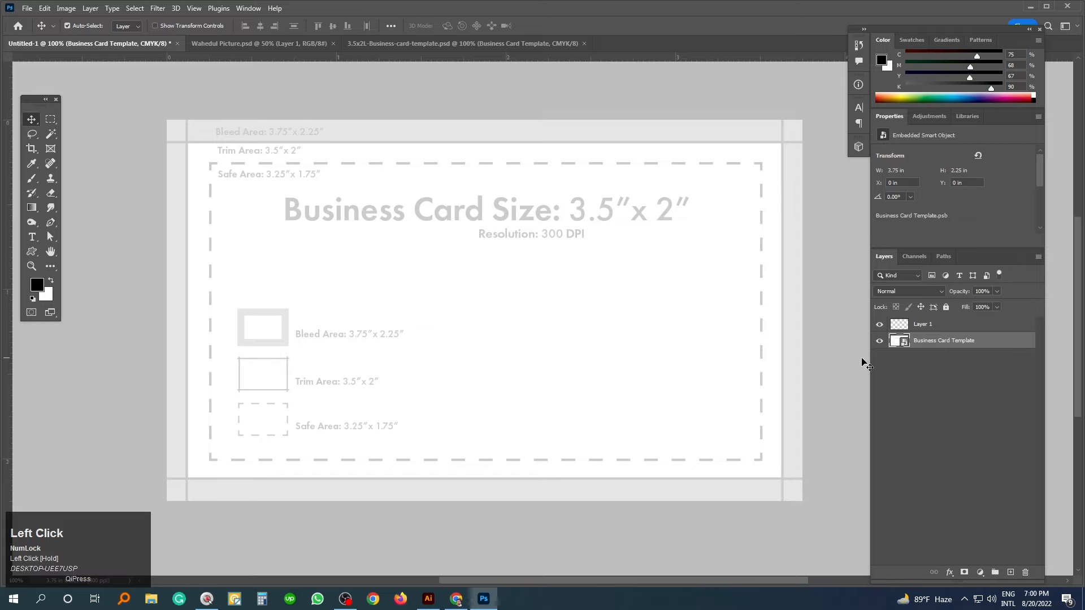
- Add guides on the left and top trim and safe-area edges
left_click(415, 206, "ctrl")
left_click_drag(361, 224, 555, 319)
left_click_drag(9, 365, 154, 210)
left_click_drag(291, 58, 288, 172)
left_click_drag(8, 370, 201, 257)
left_click_drag(331, 61, 315, 218)
- Add horizontal guides along the card's bottom trim and bottom edge
scroll(317, 215, "down", 2)
left_click_drag(232, 455, 307, 305)
left_click_drag(246, 425, 247, 452)
left_click_drag(218, 400, 230, 401)
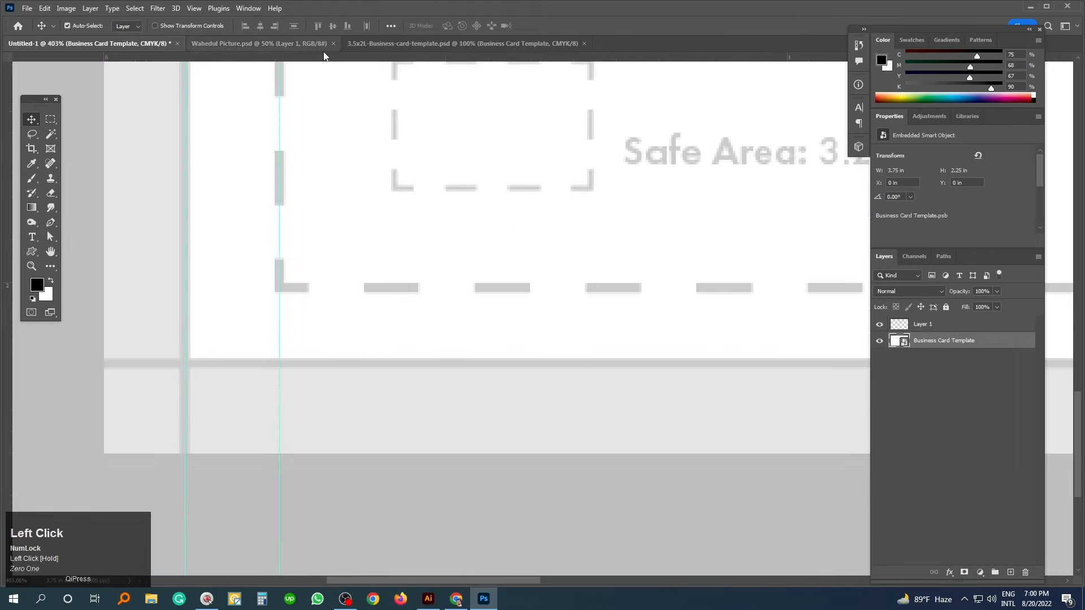
left_click_drag(325, 60, 275, 363)
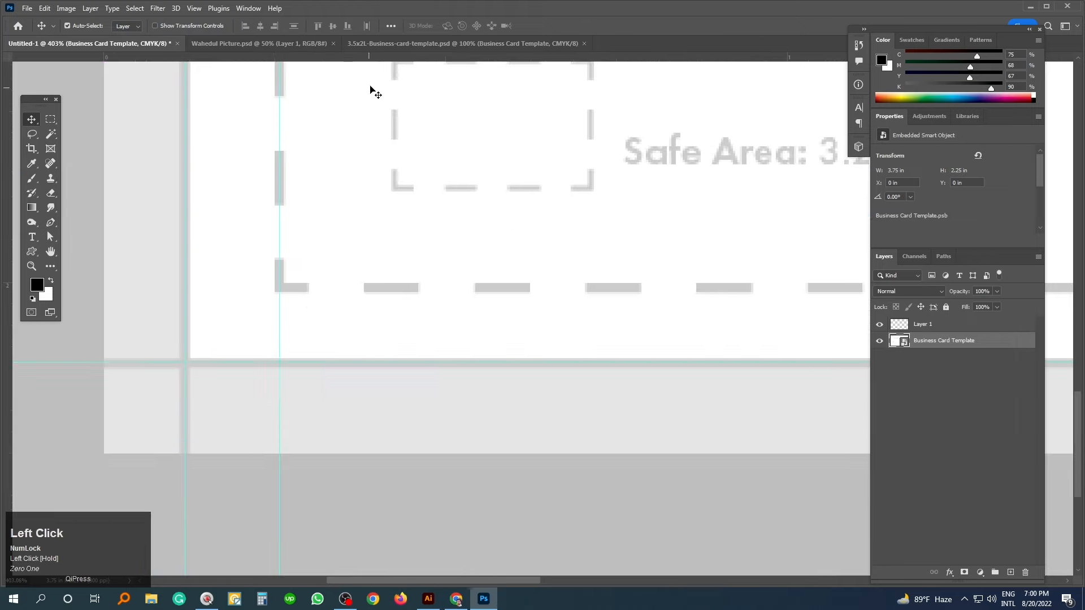
left_click_drag(378, 57, 327, 290)
- Add vertical guides on the right trim and safe-area lines
key("ctrl+0")
left_click_drag(424, 351, 216, 375)
left_click_drag(648, 178, 549, 227)
left_click_drag(625, 204, 605, 289)
left_click_drag(3, 376, 638, 257)
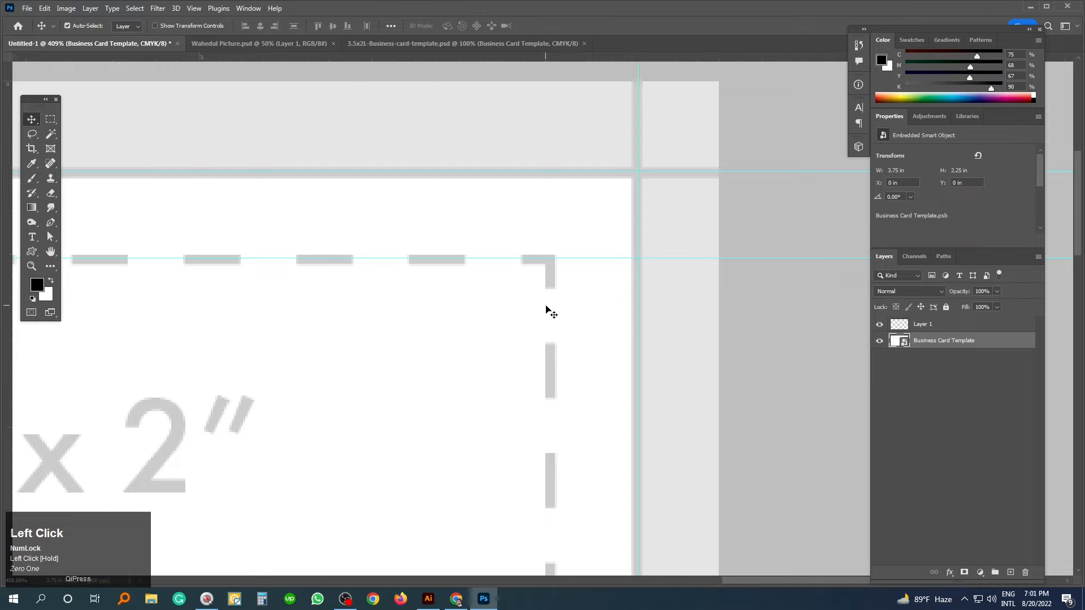
left_click_drag(7, 345, 543, 290)
key("ctrl+1")
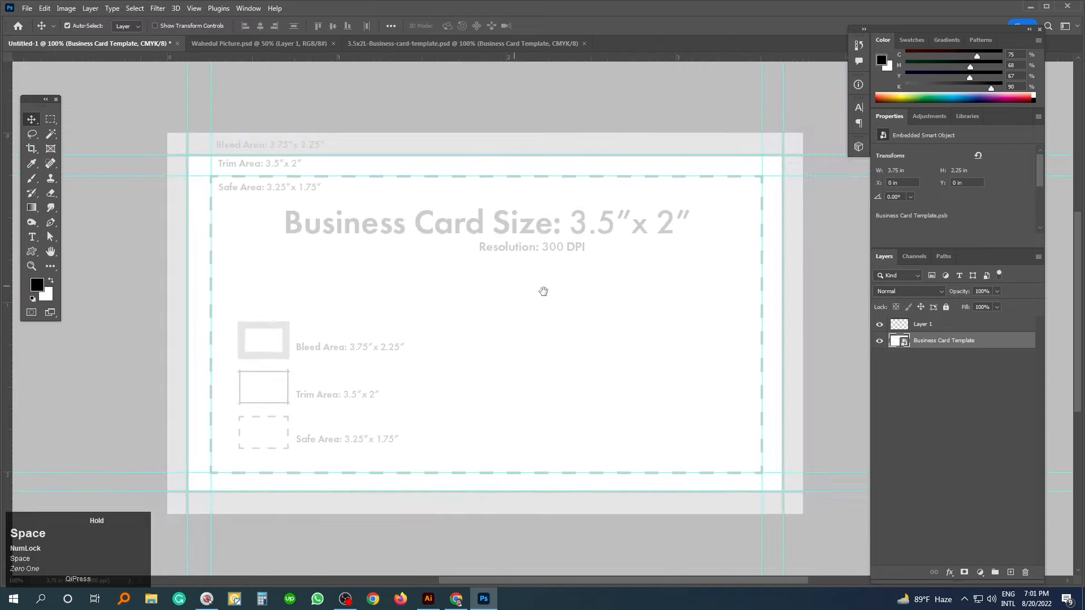
left_click(941, 382)
- Toggle the template's visibility and open its contents to inspect its layers
left_click(879, 341)
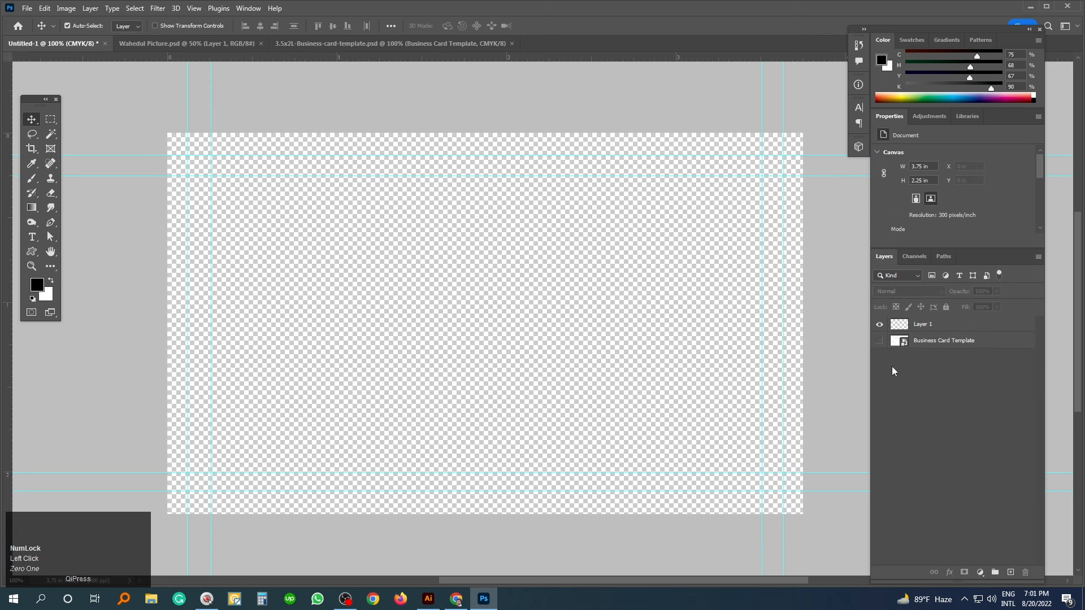
left_click(878, 341)
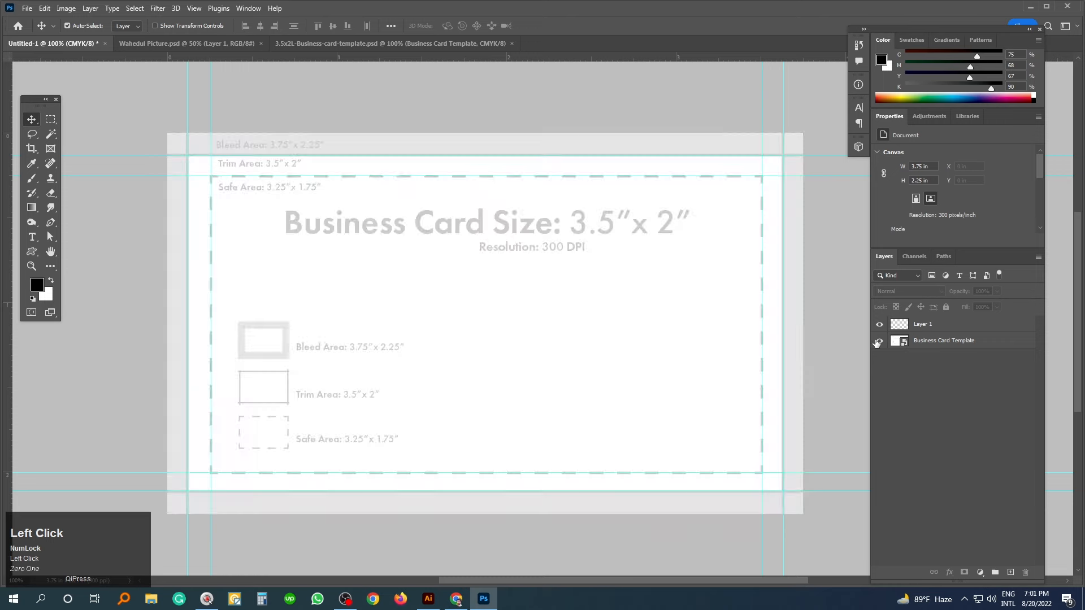
double_click(897, 345)
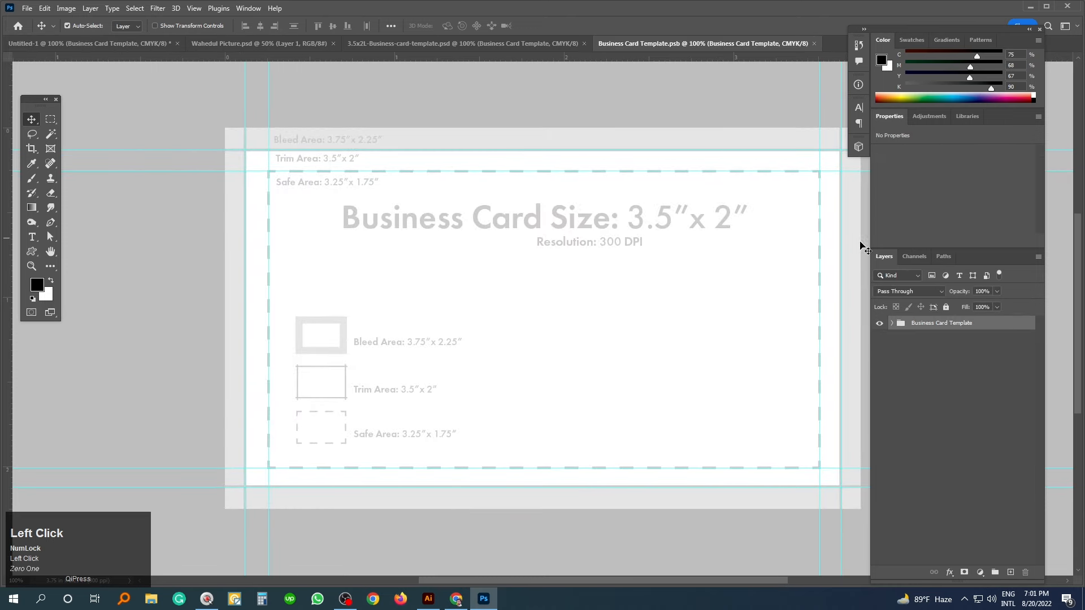
left_click(892, 324)
scroll(957, 516, "down", 1)
scroll(955, 513, "up", 1)
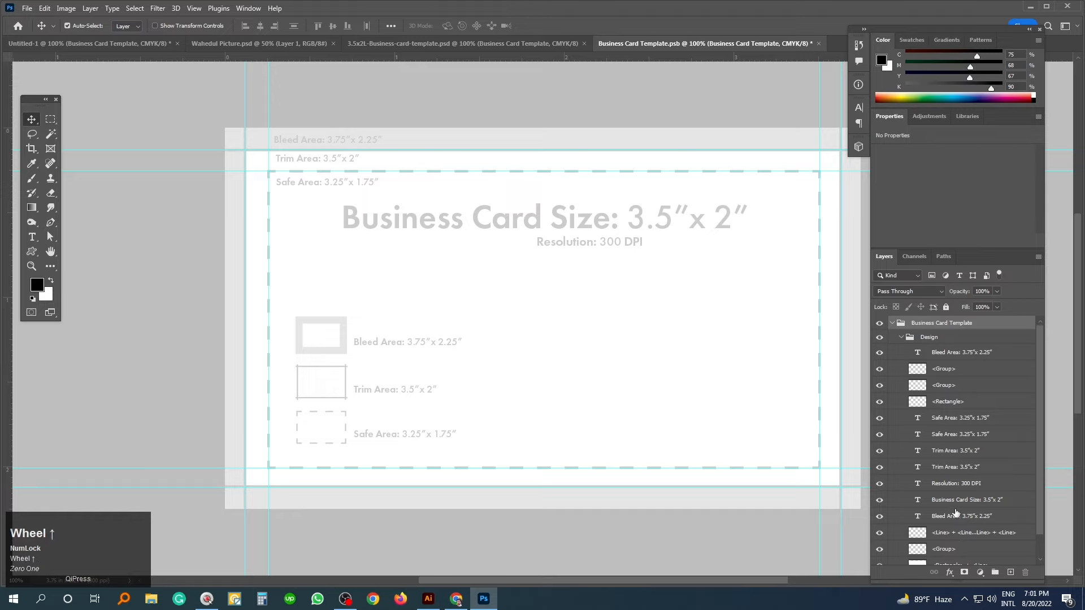
- Close Business Card Template.psb and hide the template layer in Untitled-1
left_click(819, 44)
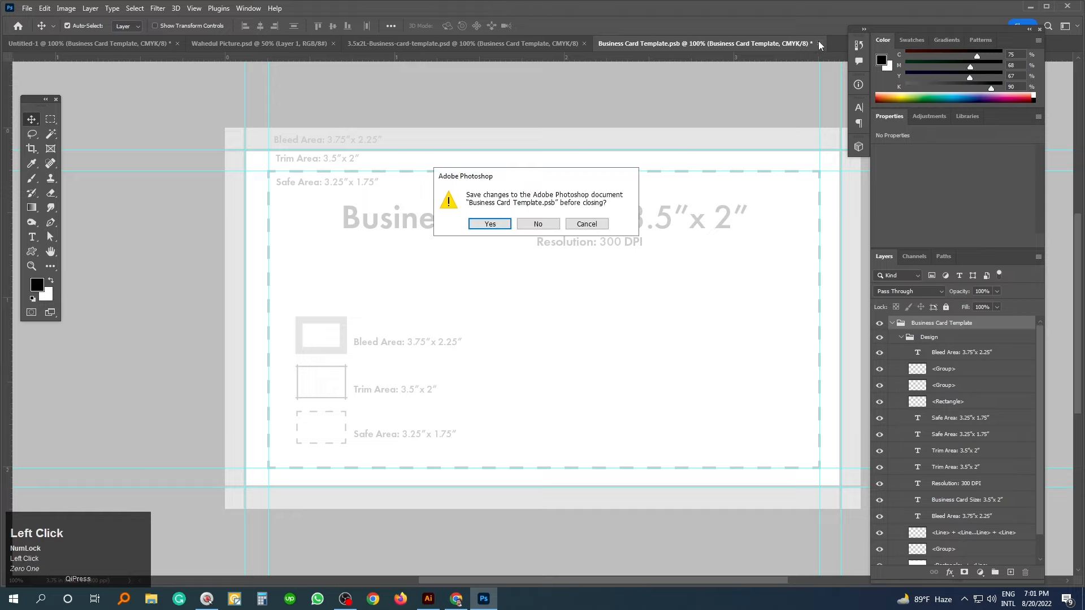
left_click(540, 224)
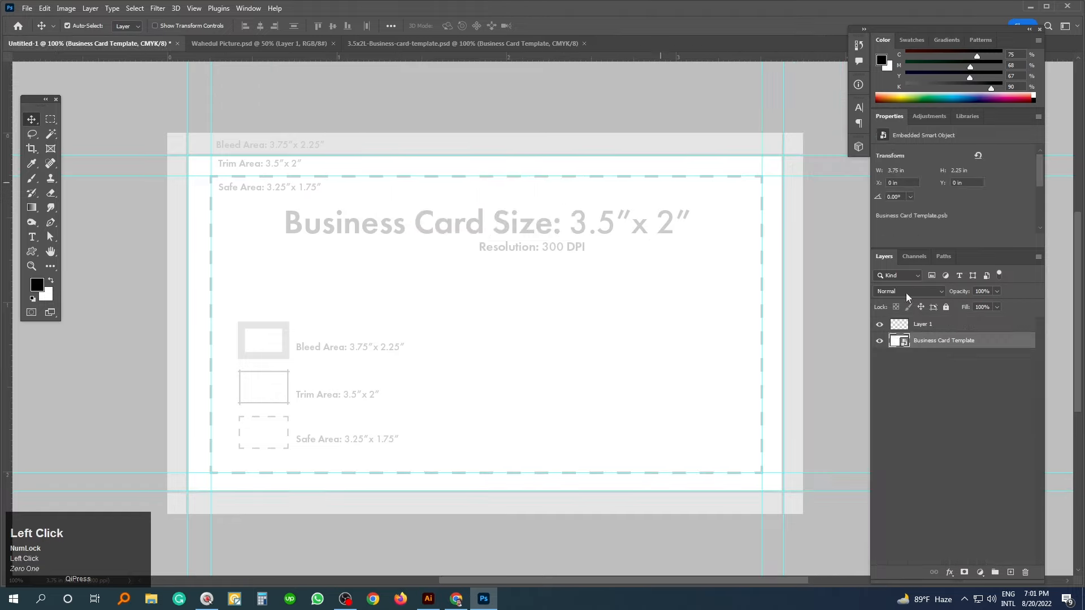
left_click(879, 342)
key("space")
left_click_drag(809, 291, 788, 267)
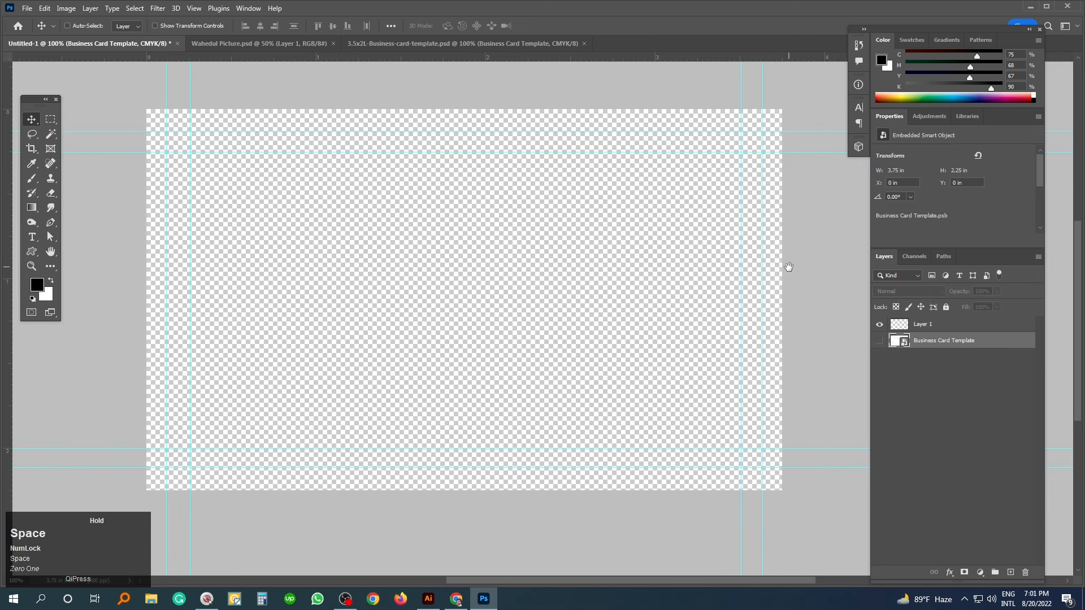
left_click(821, 297, "ctrl")
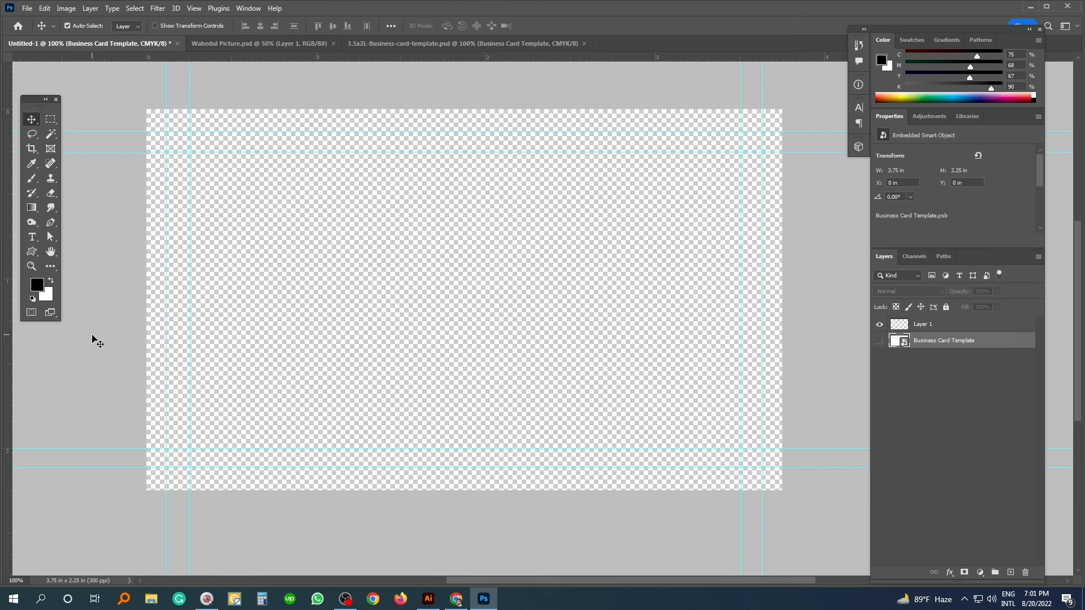
- Draw a Rectangle shape covering the whole card
right_click(31, 255)
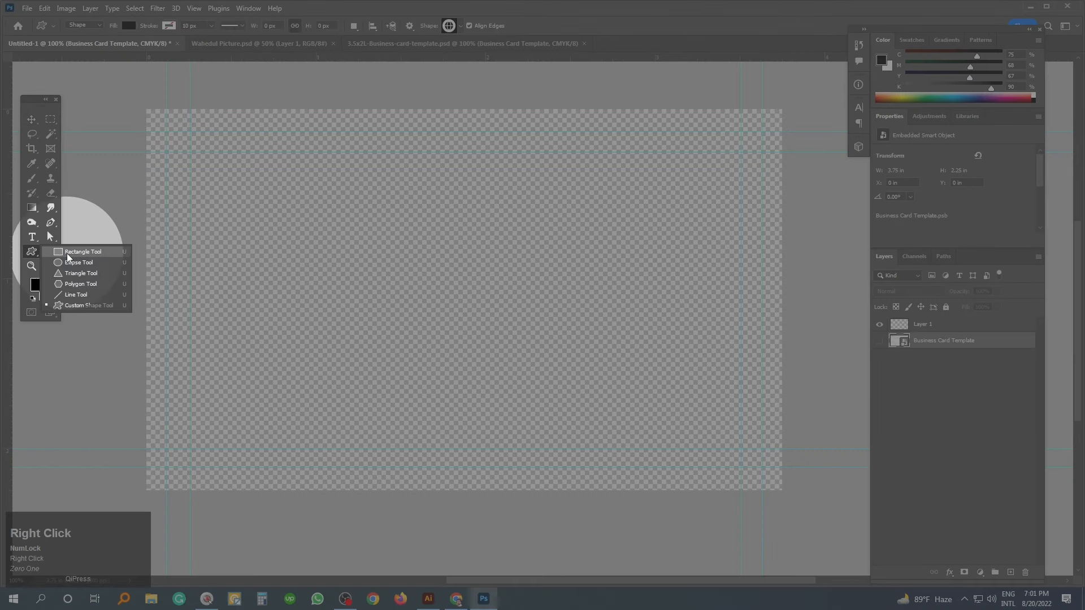
left_click(79, 252)
key("1")
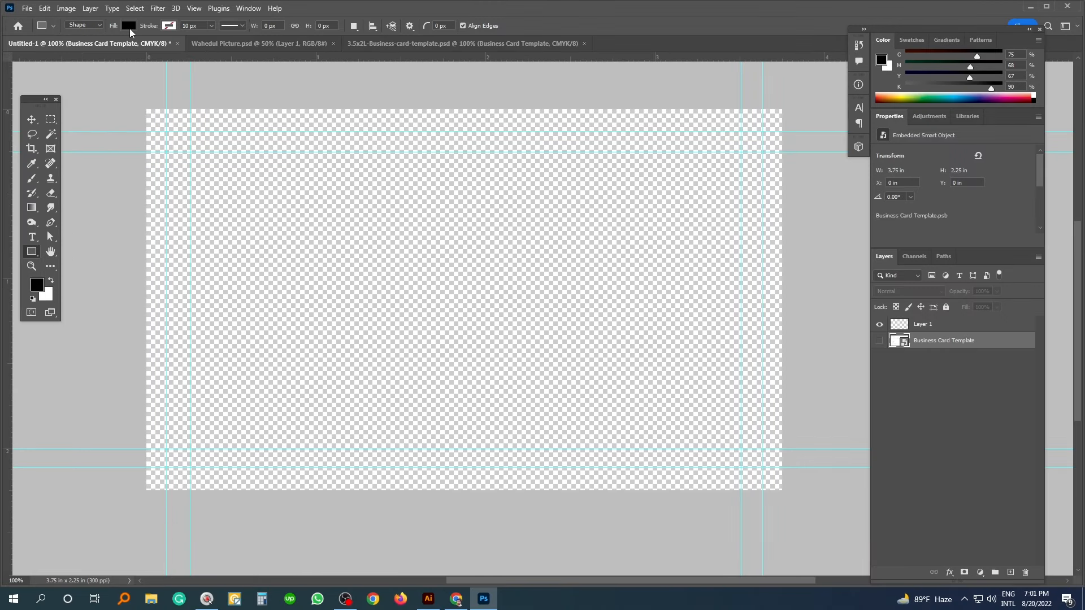
left_click(79, 26)
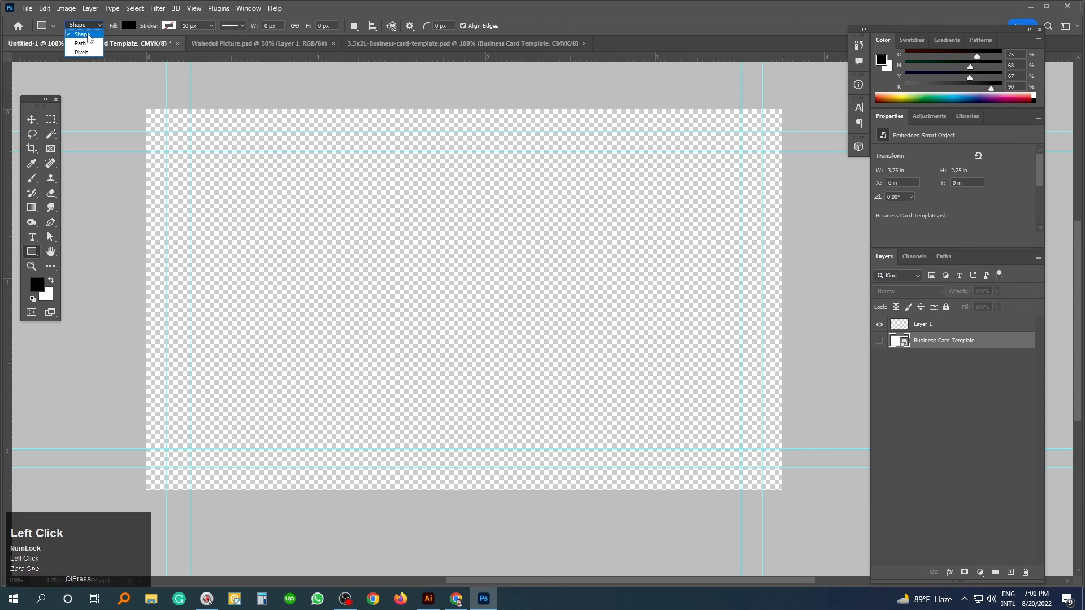
left_click_drag(127, 90, 811, 508)
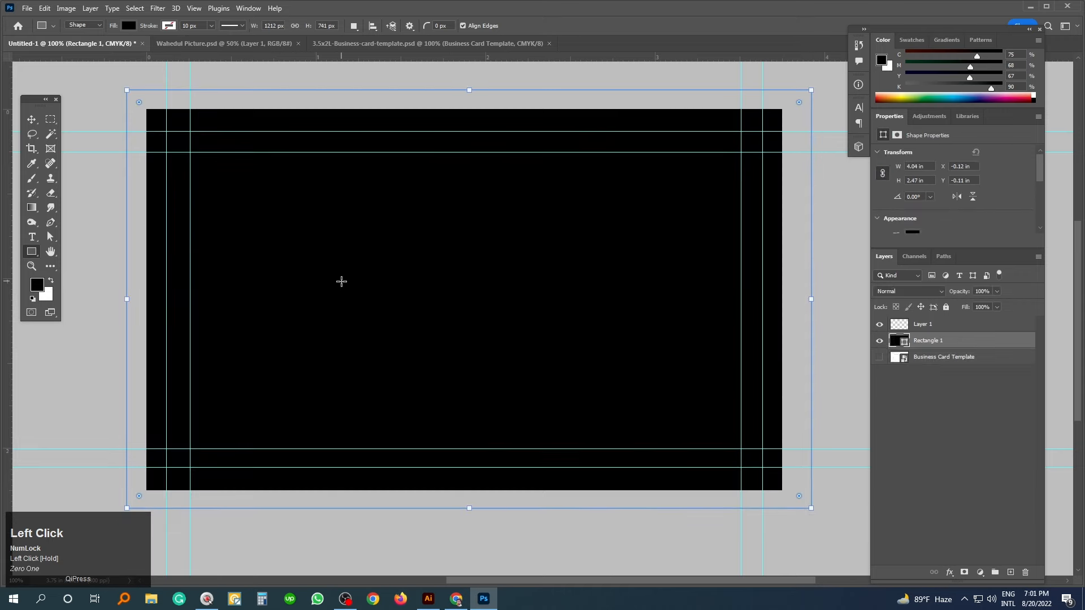
- Fill the rectangle with dark grey #424242
left_click(130, 26)
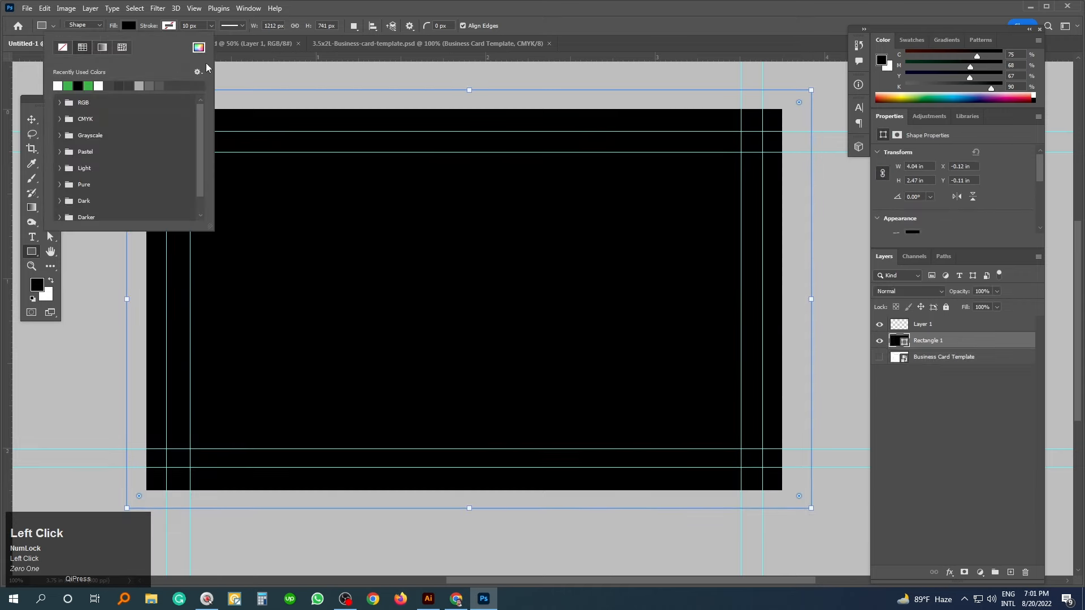
left_click(198, 48)
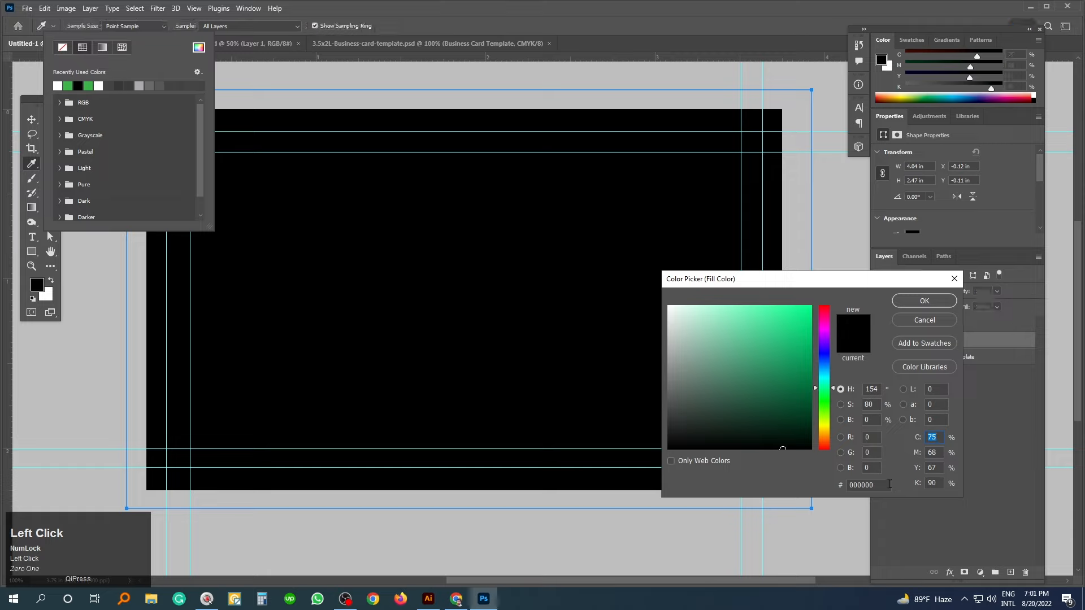
type("424242")
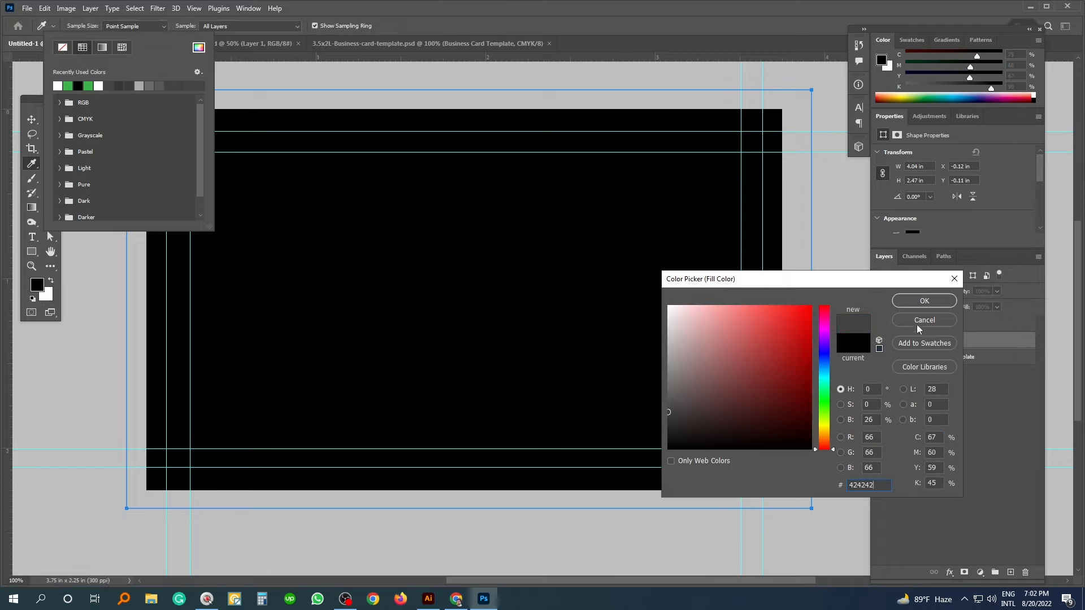
left_click(924, 301)
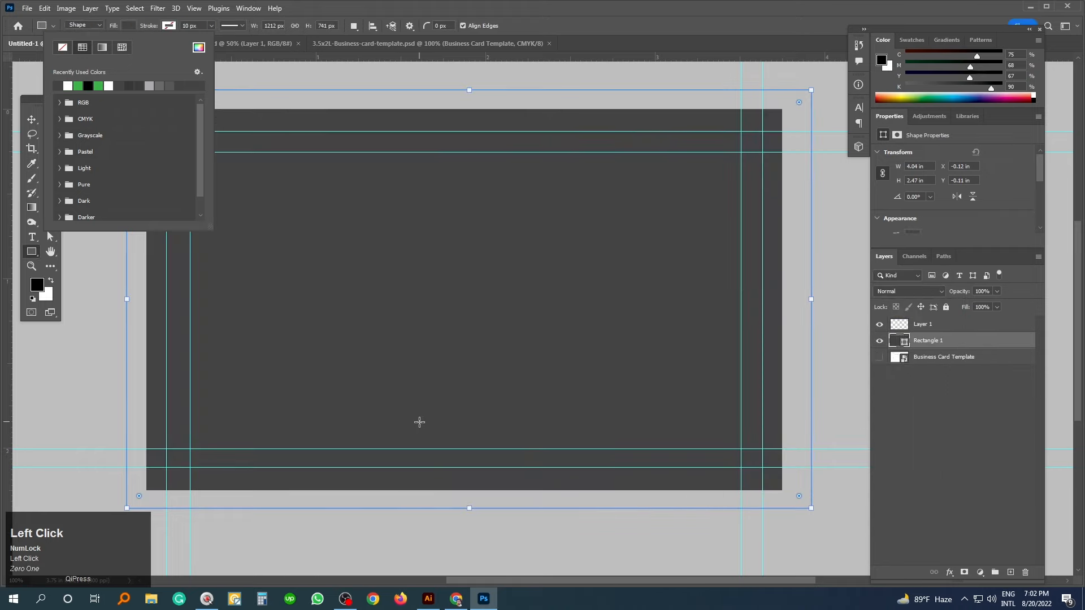
left_click(248, 77, "ctrl")
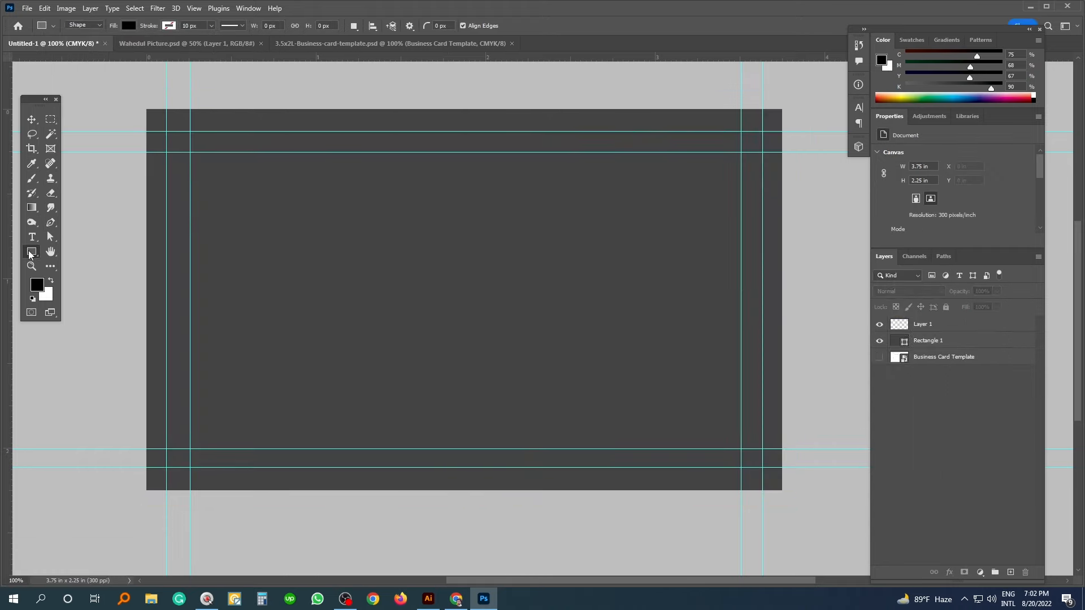
left_click(30, 254)
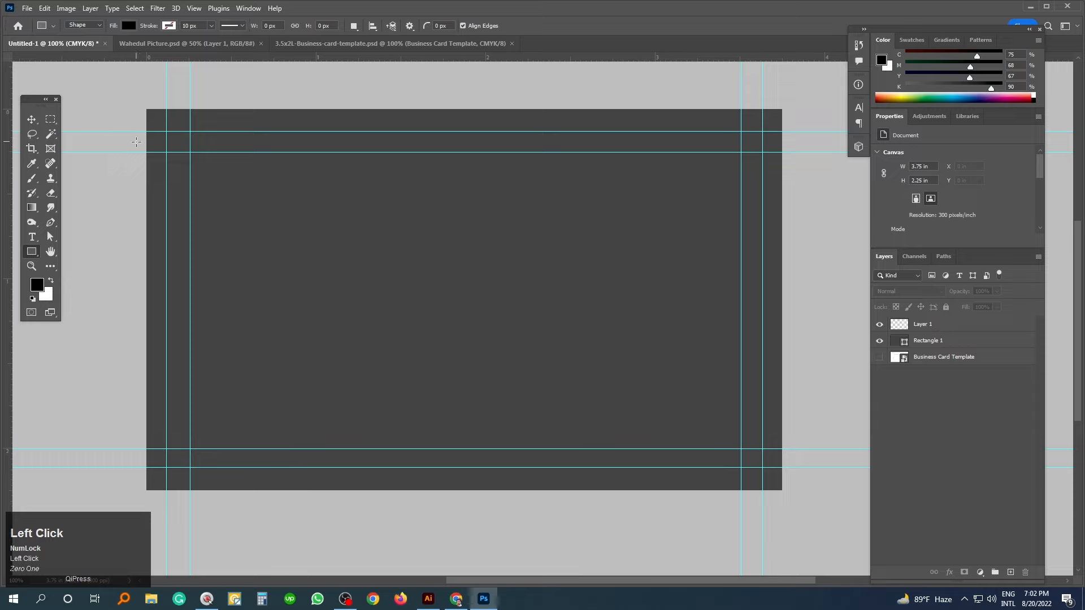
- Draw a thin bar across the top of the card and fill it #434343
left_click_drag(132, 131, 794, 193)
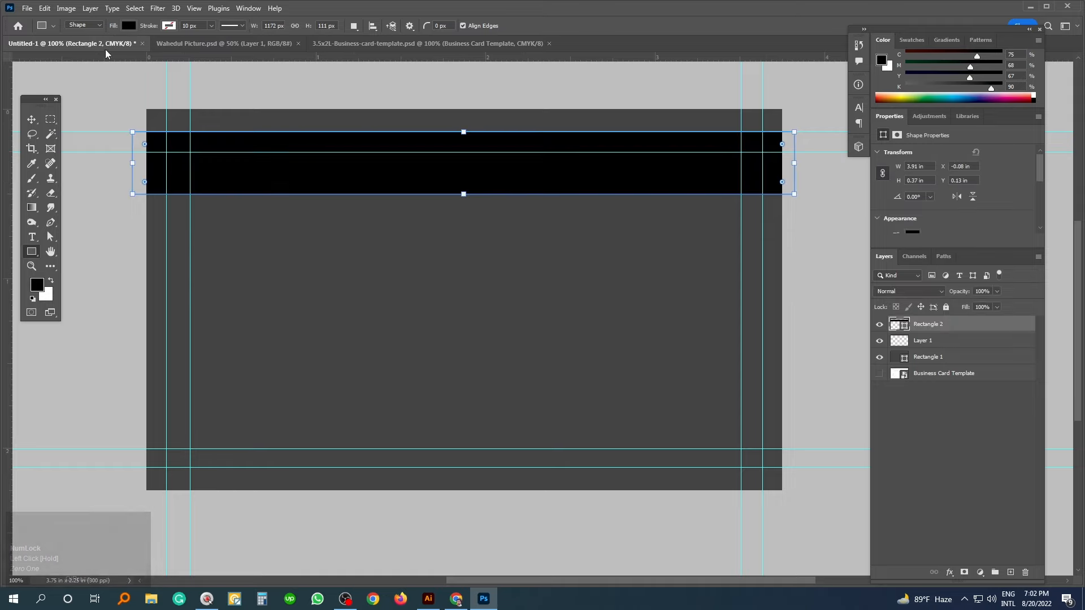
left_click(127, 25)
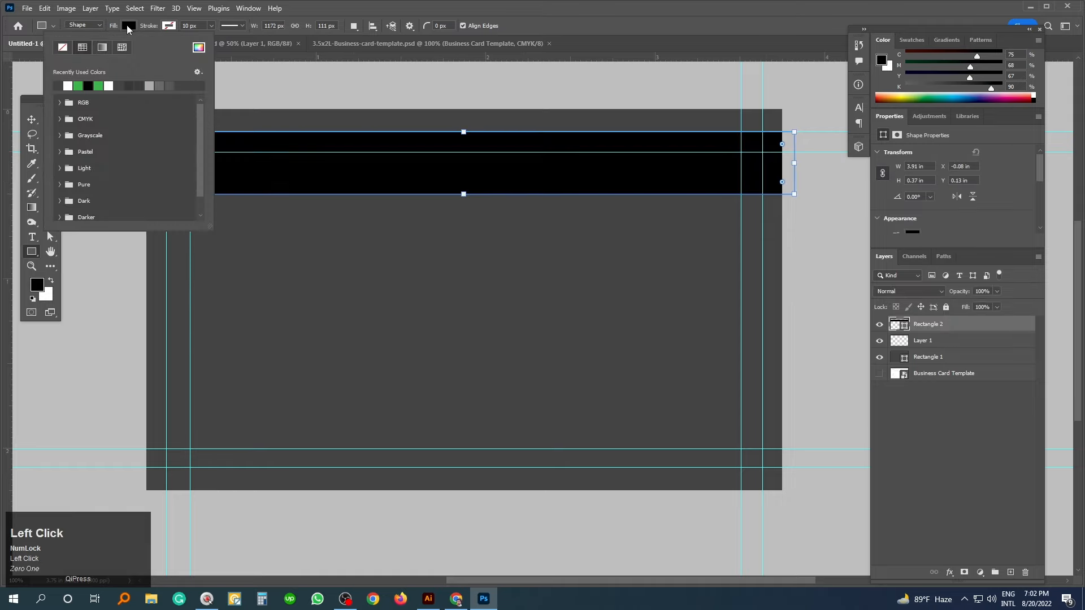
left_click(199, 48)
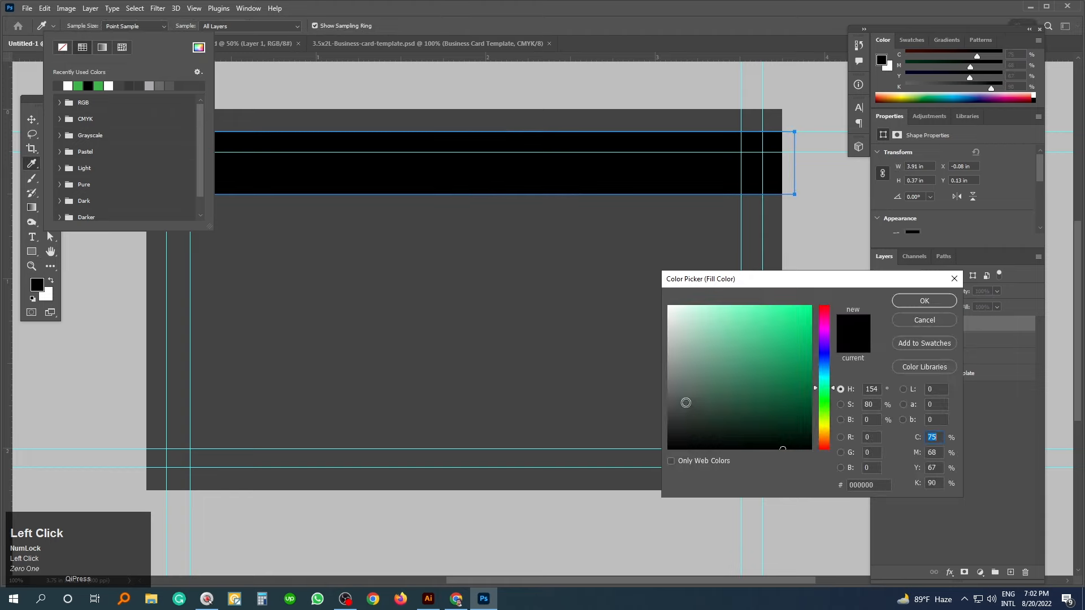
left_click(667, 409)
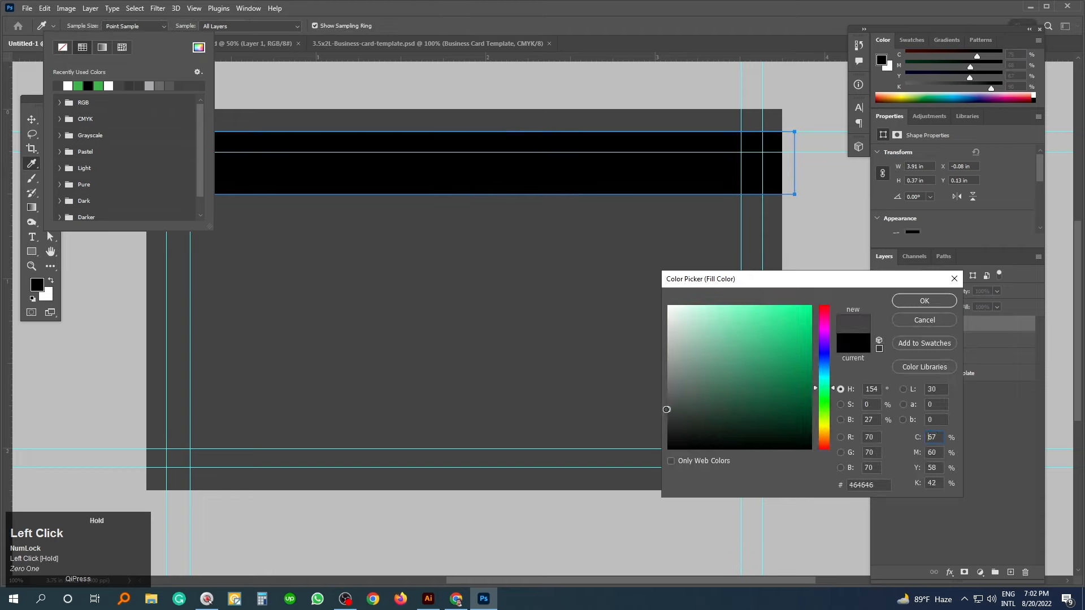
left_click_drag(667, 413, 669, 399)
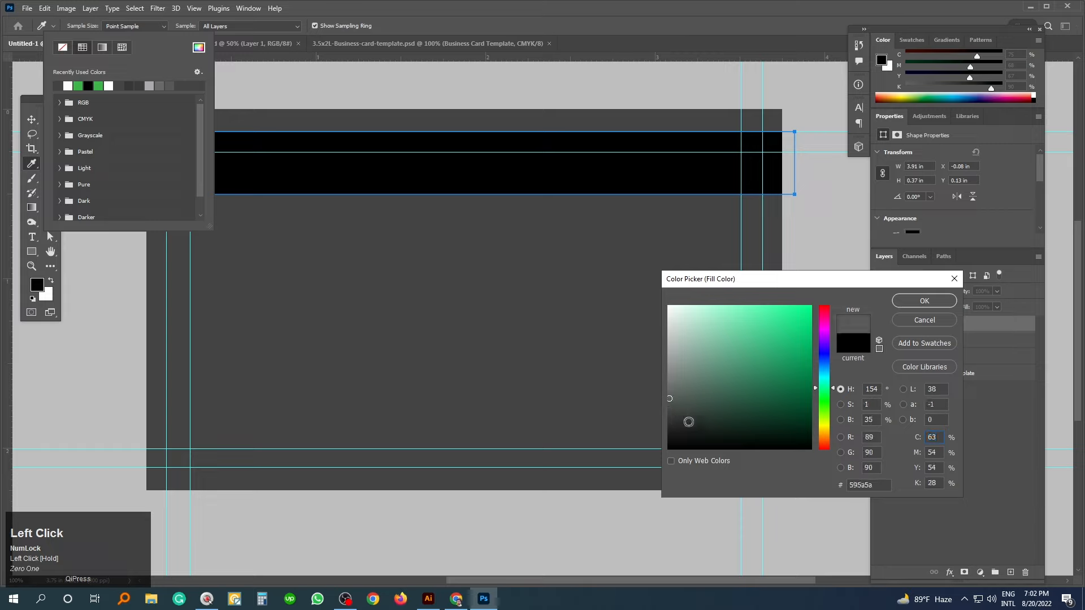
left_click(859, 485)
type("43")
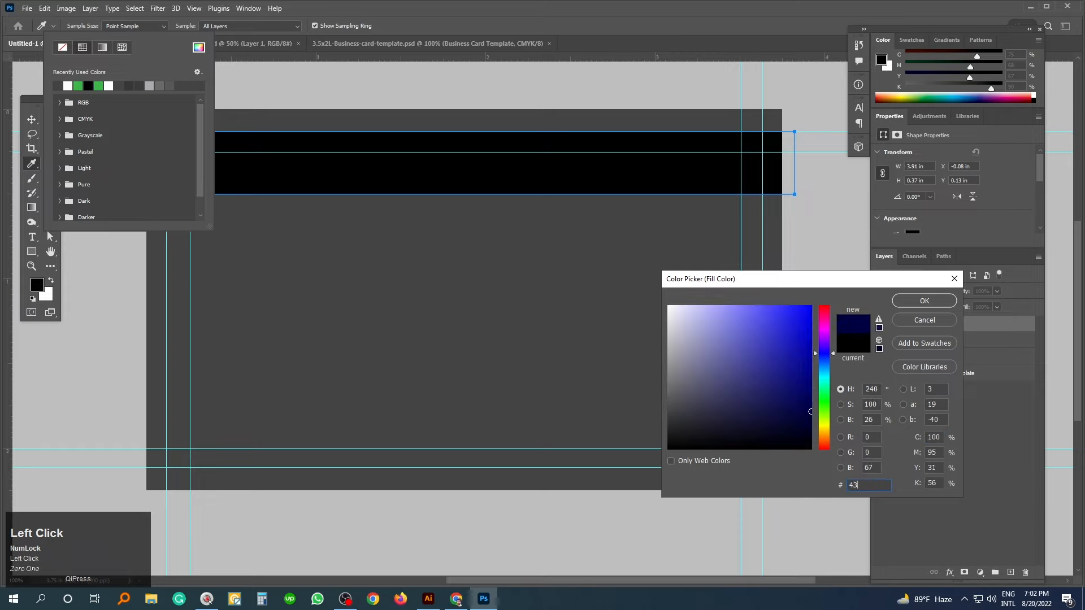
type("4343")
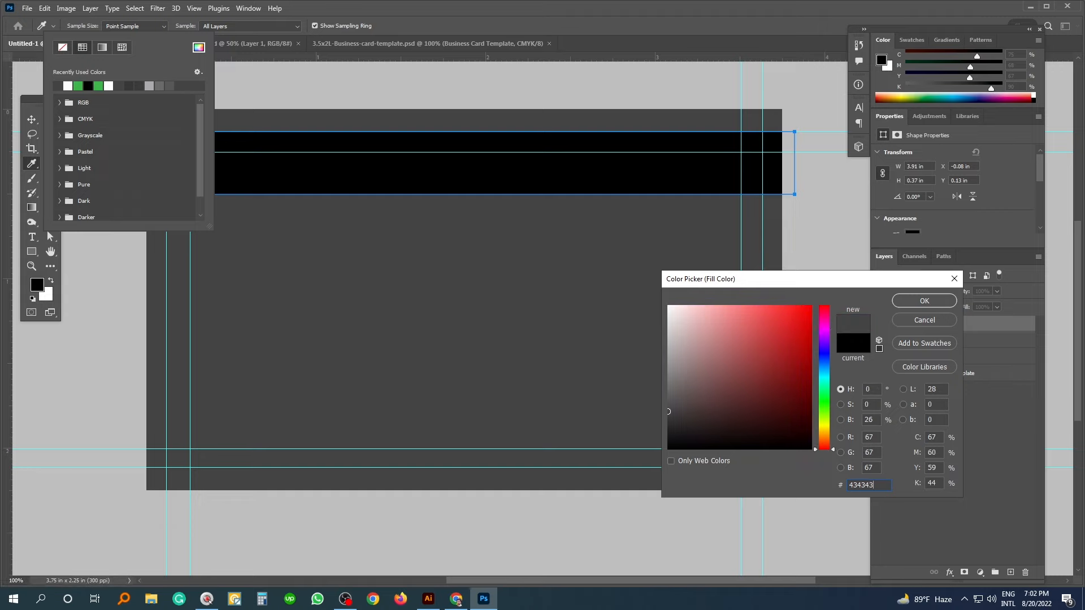
left_click(921, 304)
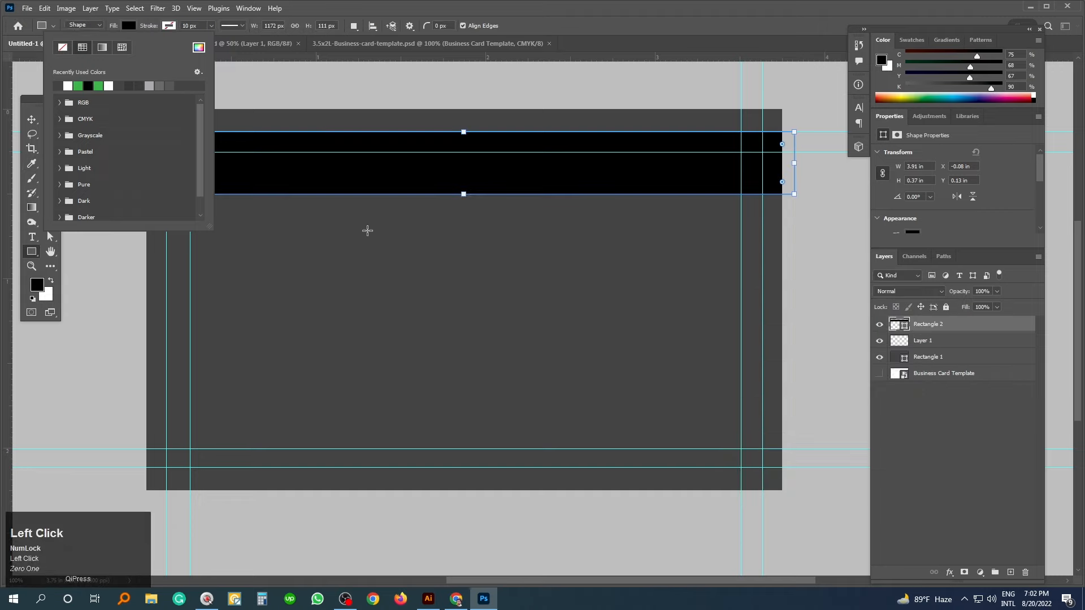
- Lighten the bar's fill to grey #4b4c4e
left_click(367, 230)
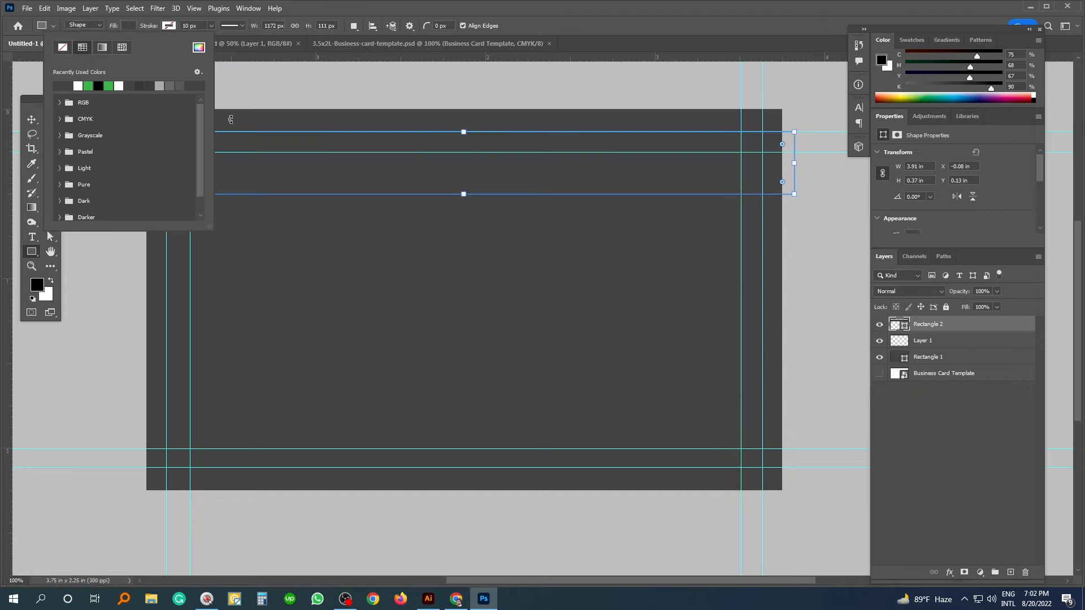
left_click(900, 325)
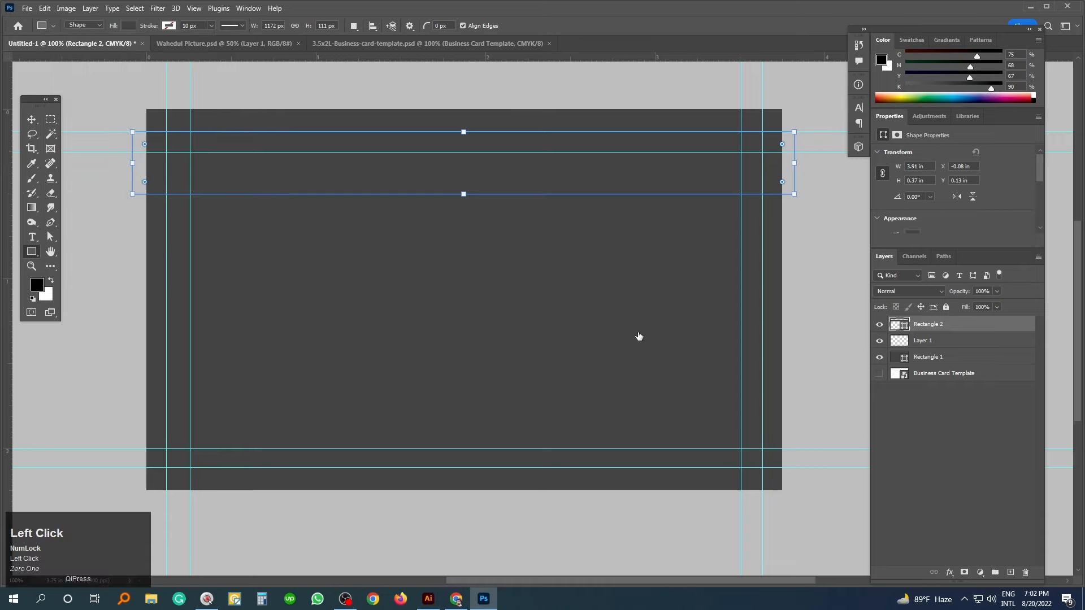
left_click_drag(672, 414, 672, 416)
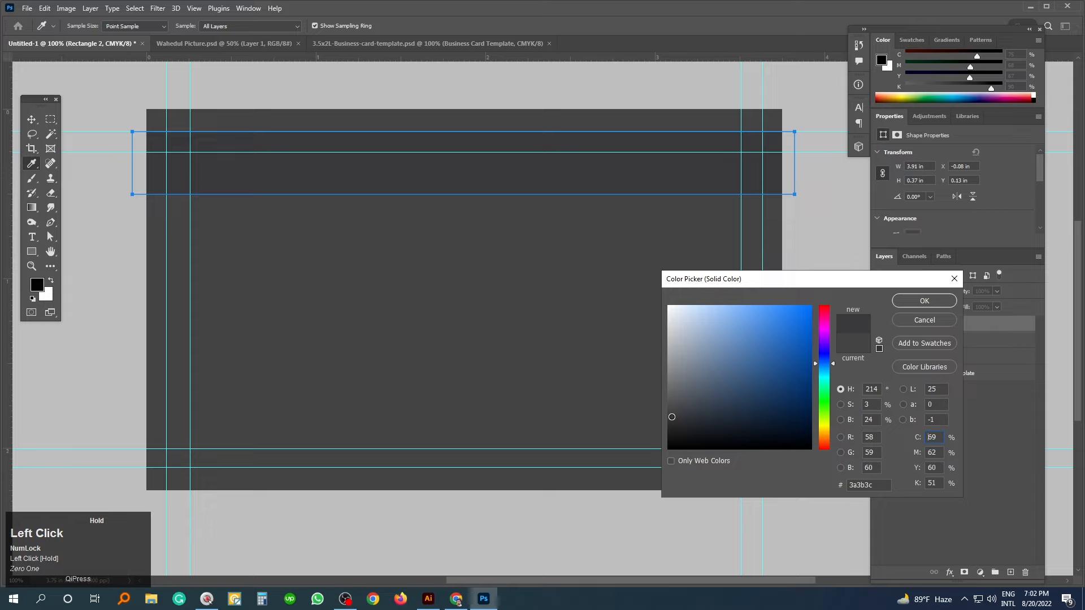
left_click_drag(672, 418, 672, 404)
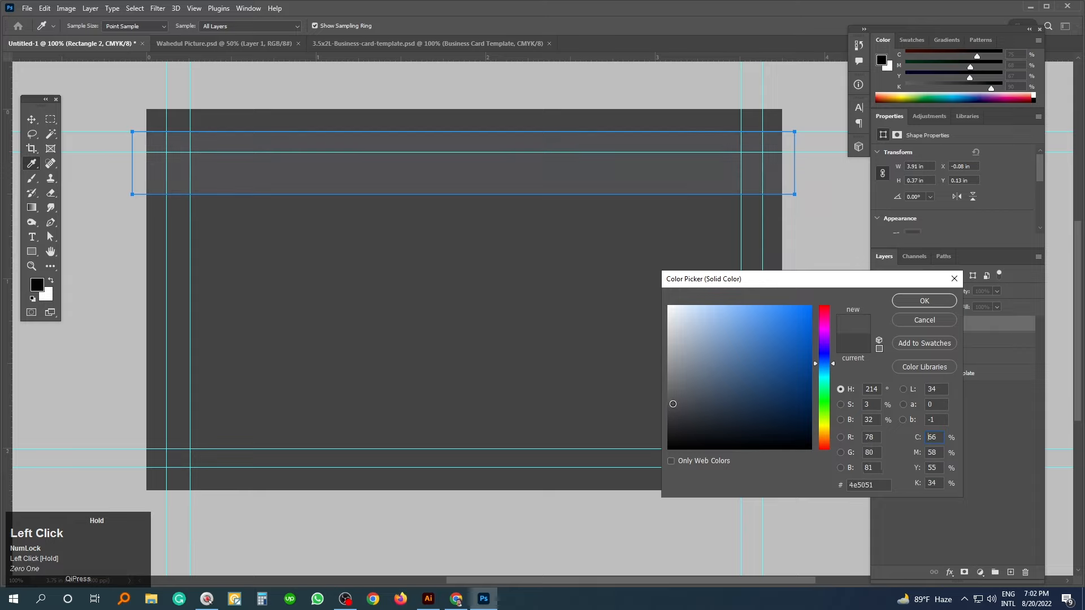
left_click(924, 301)
left_click(32, 119)
left_click(102, 150)
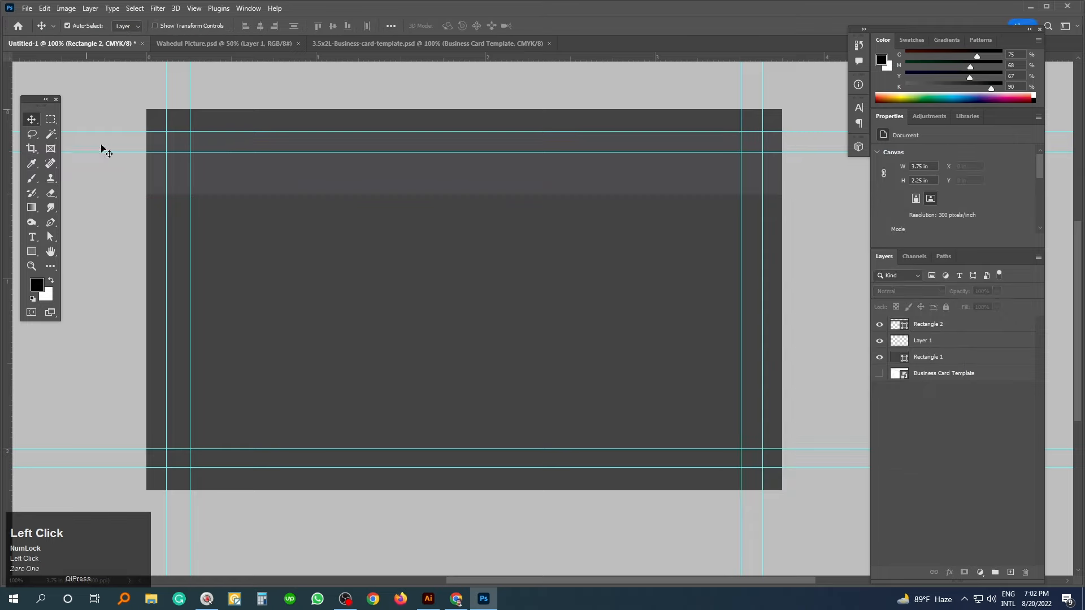
- Duplicate the top bar just below it and make the copy shorter
left_click(464, 171)
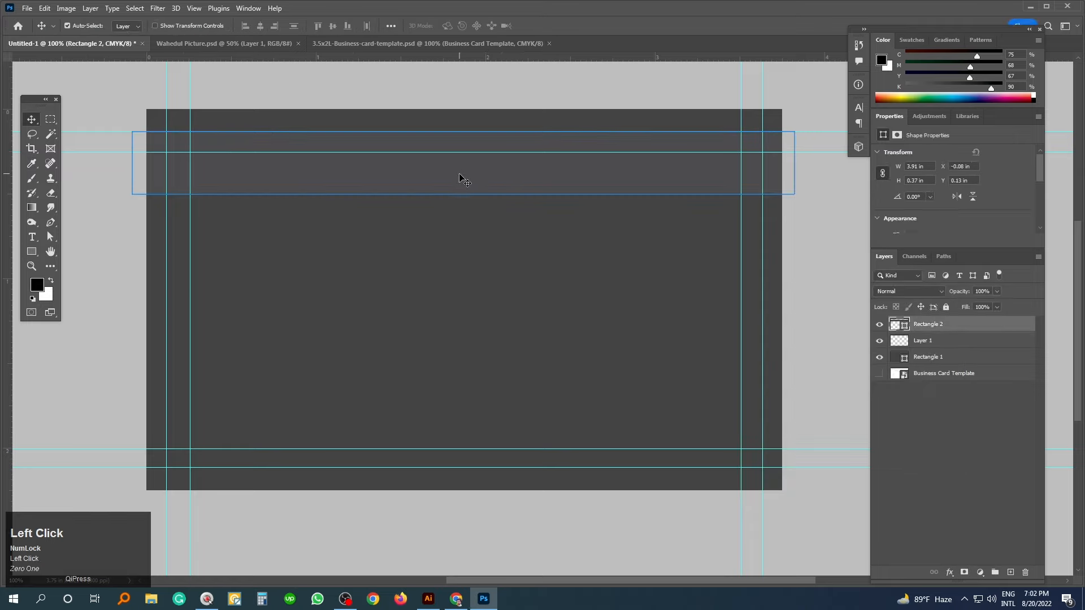
left_click_drag(462, 168, 461, 236)
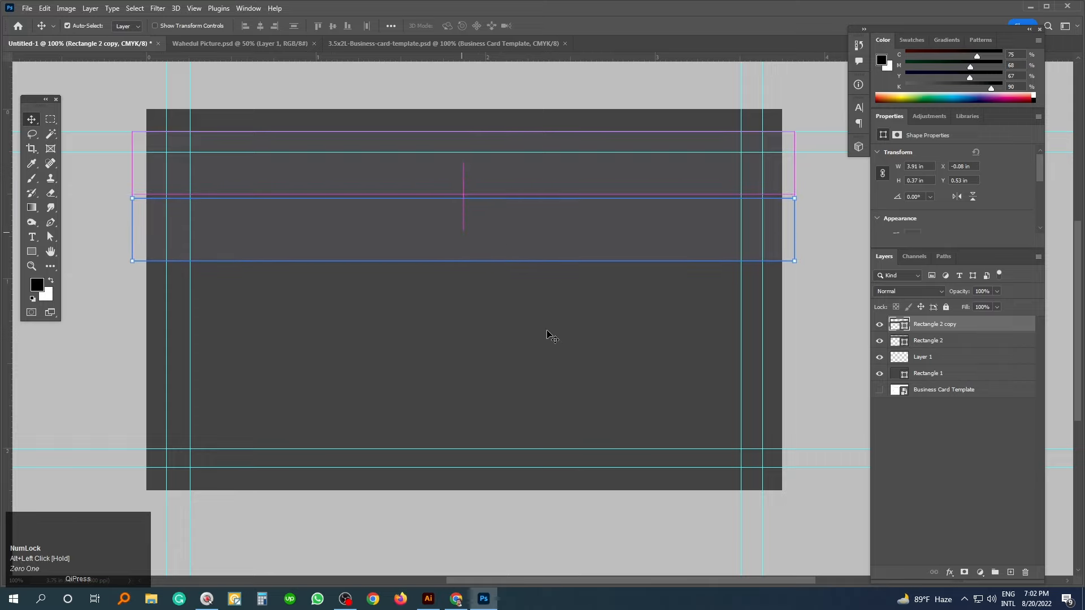
key("ctrl+t")
left_click_drag(463, 260, 467, 236)
left_click(582, 277)
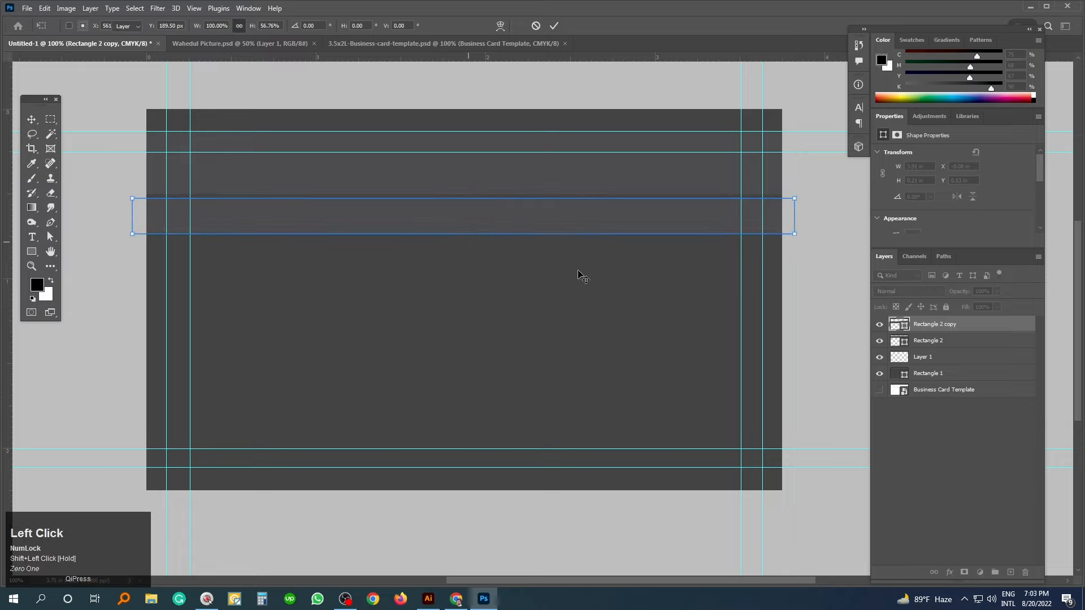
- Fill the copied band with lighter grey #6a6b6b and hide the guides
left_click(895, 327)
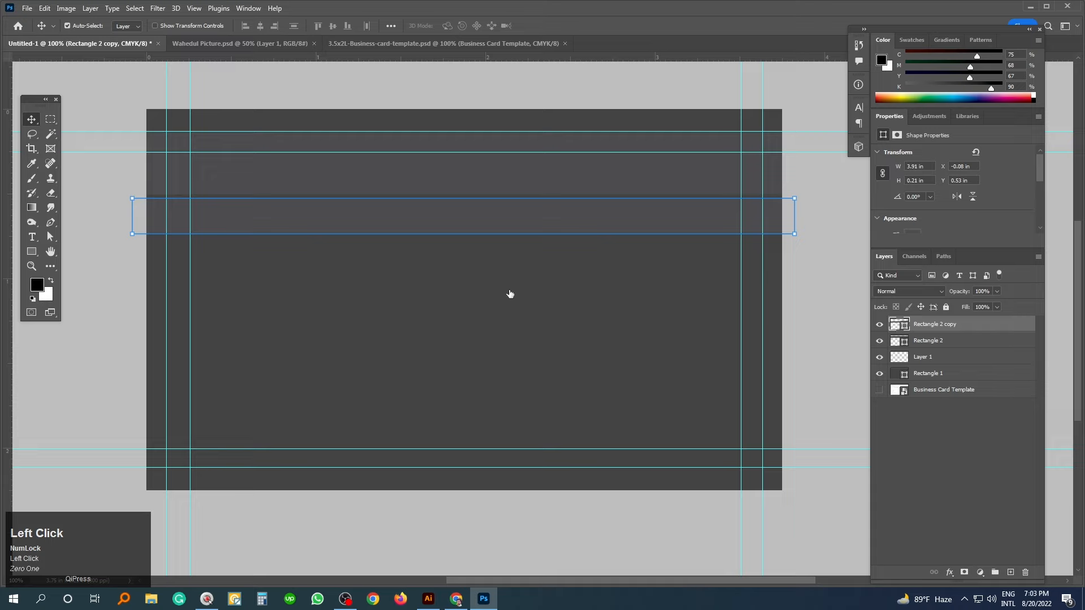
left_click_drag(679, 384, 670, 390)
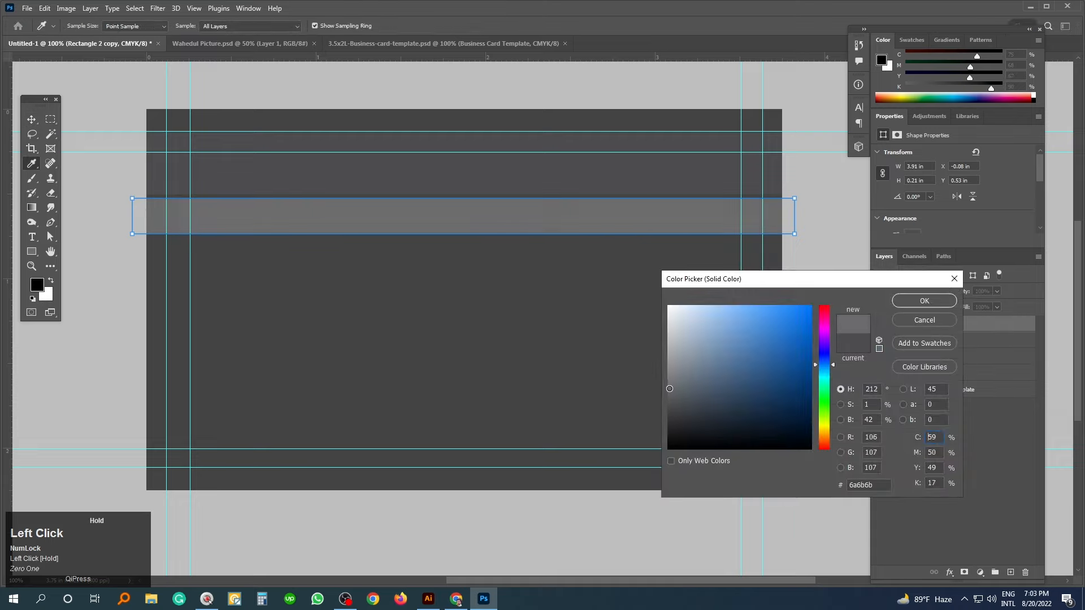
left_click(924, 303)
left_click(31, 120)
left_click(89, 215)
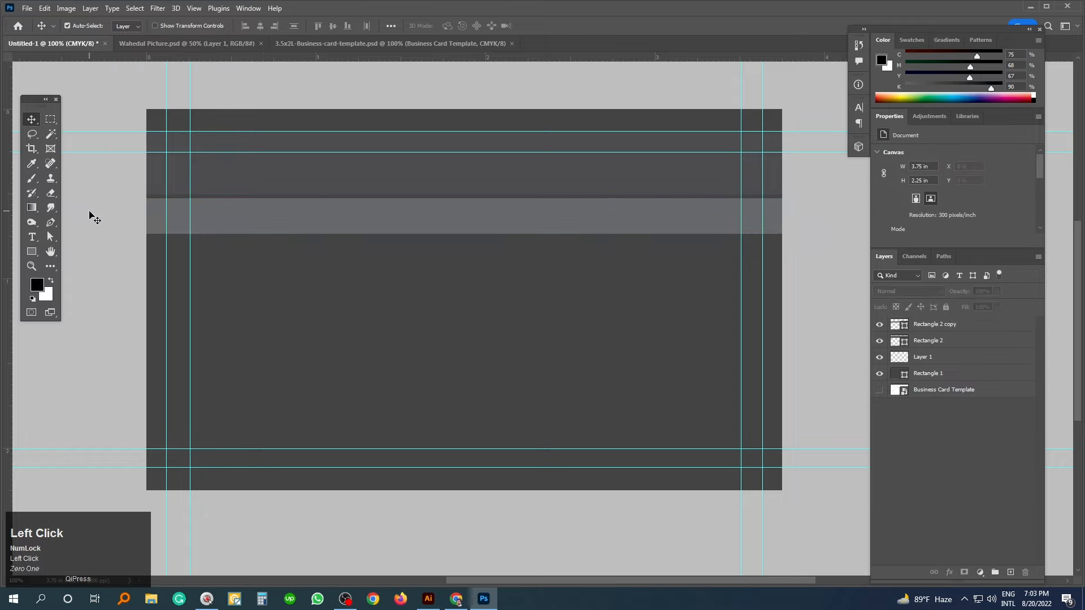
key("ctrl")
key("ctrl+semicolon")
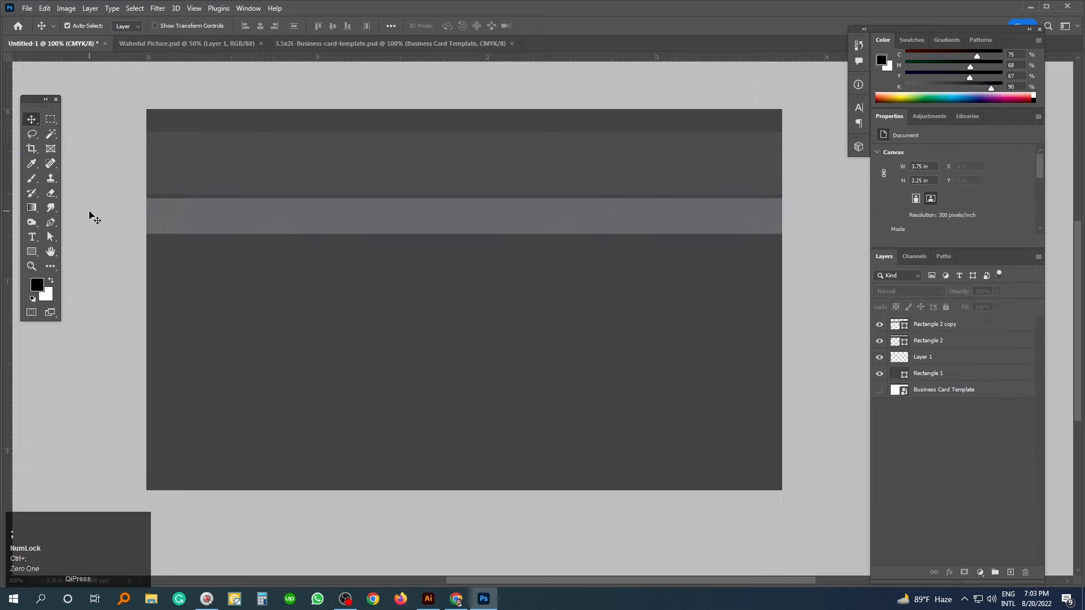
- Duplicate the band below itself, shrink it into a thin strip, and fill it #c0c0c0
left_click(533, 223)
left_click_drag(526, 218, 522, 253)
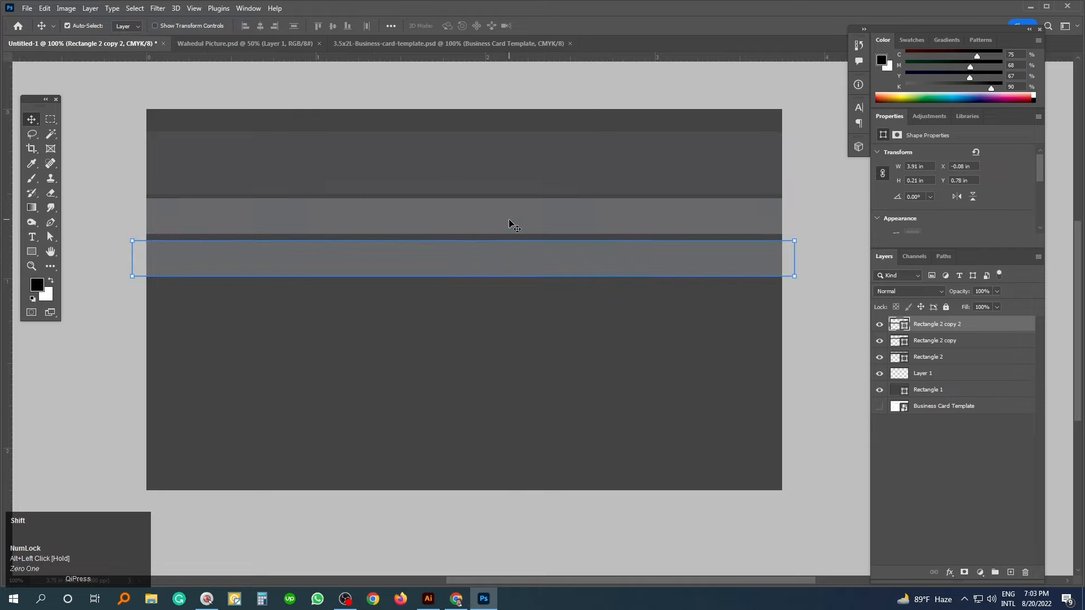
key("ctrl+t")
left_click_drag(463, 276, 469, 258)
left_click(509, 306)
left_click(899, 324)
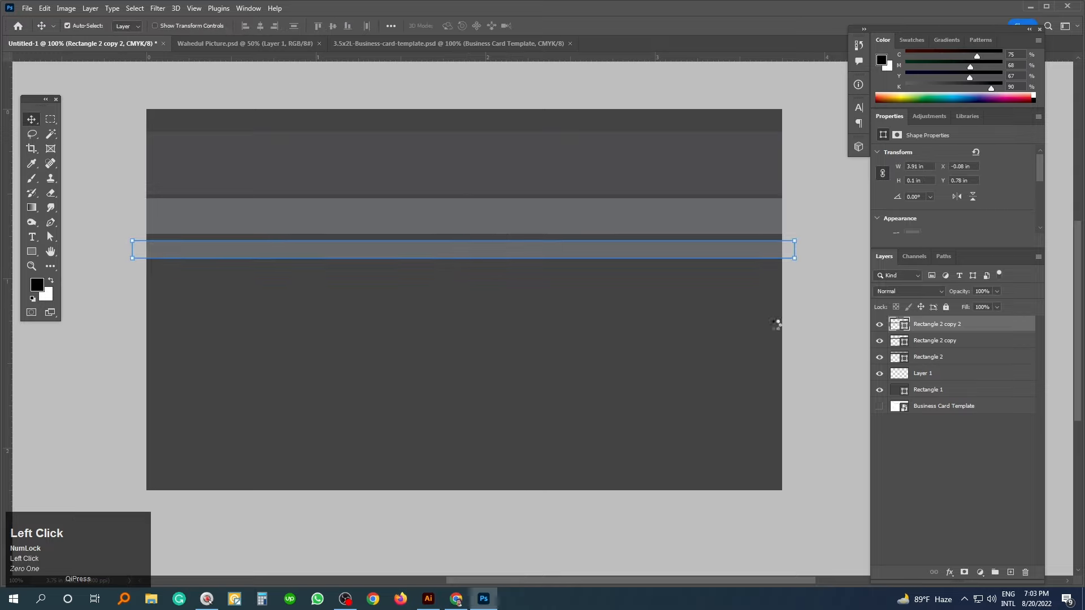
left_click_drag(676, 343, 667, 340)
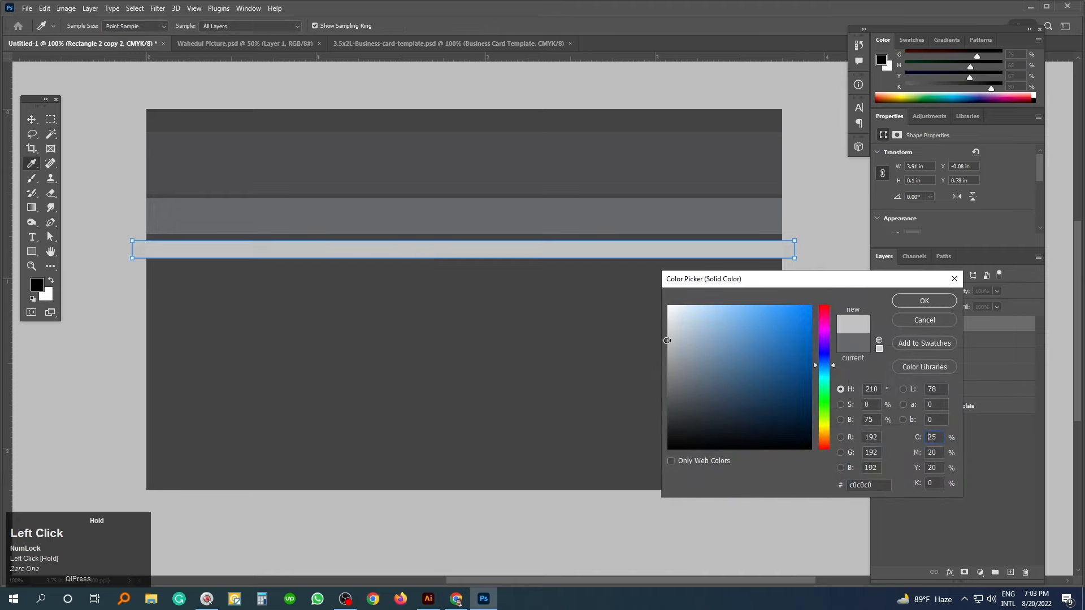
left_click(924, 301)
- Select the three stacked strips and distribute them vertically
left_click(507, 216, "shift")
left_click(511, 188, "shift")
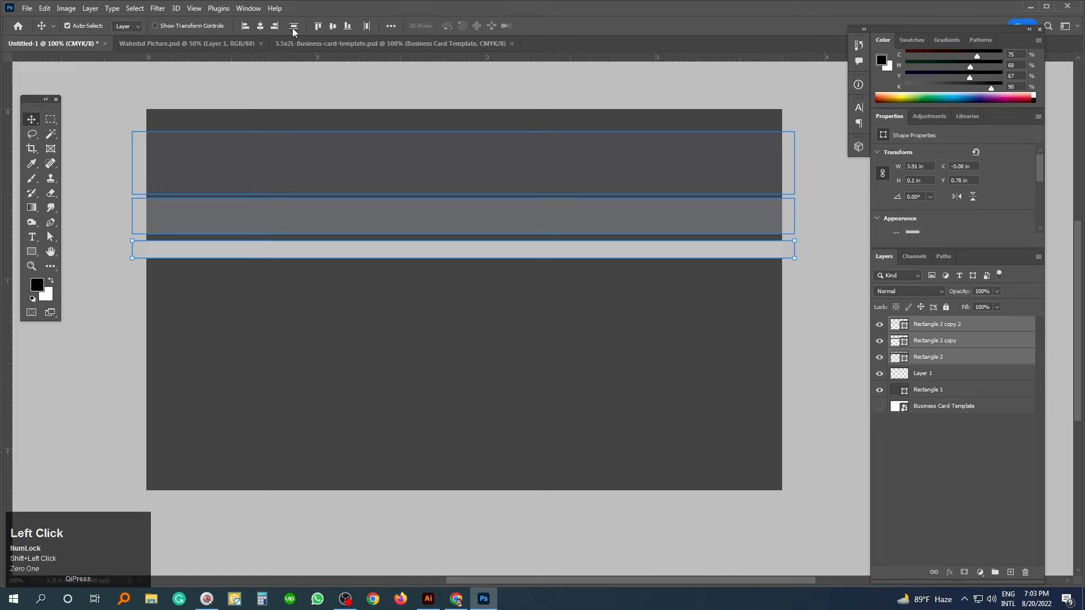
key("2")
key("1")
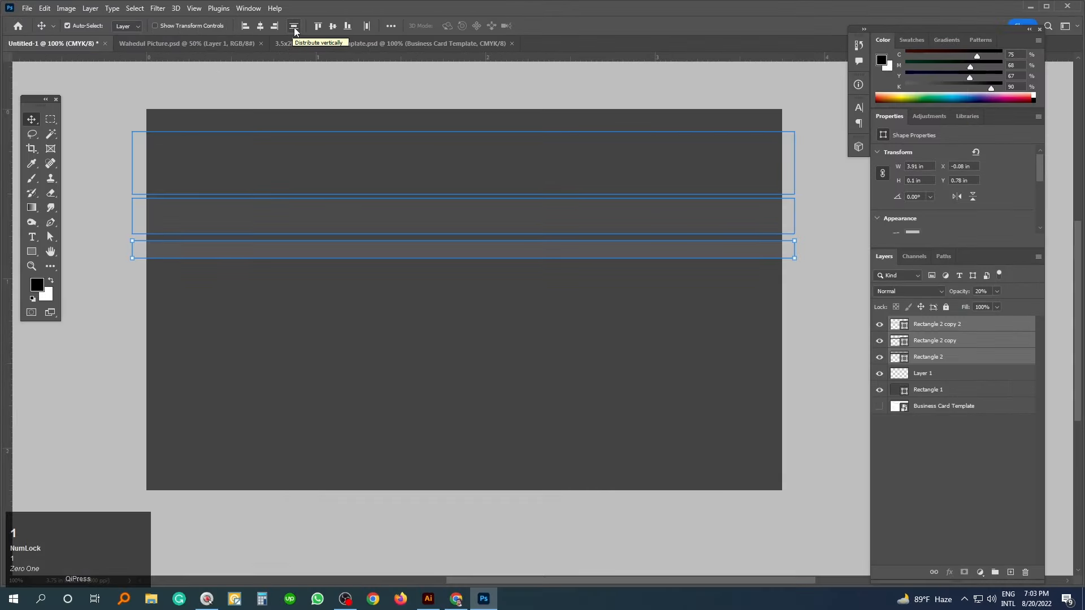
left_click(295, 26)
key("ctrl")
left_click(829, 311, "ctrl")
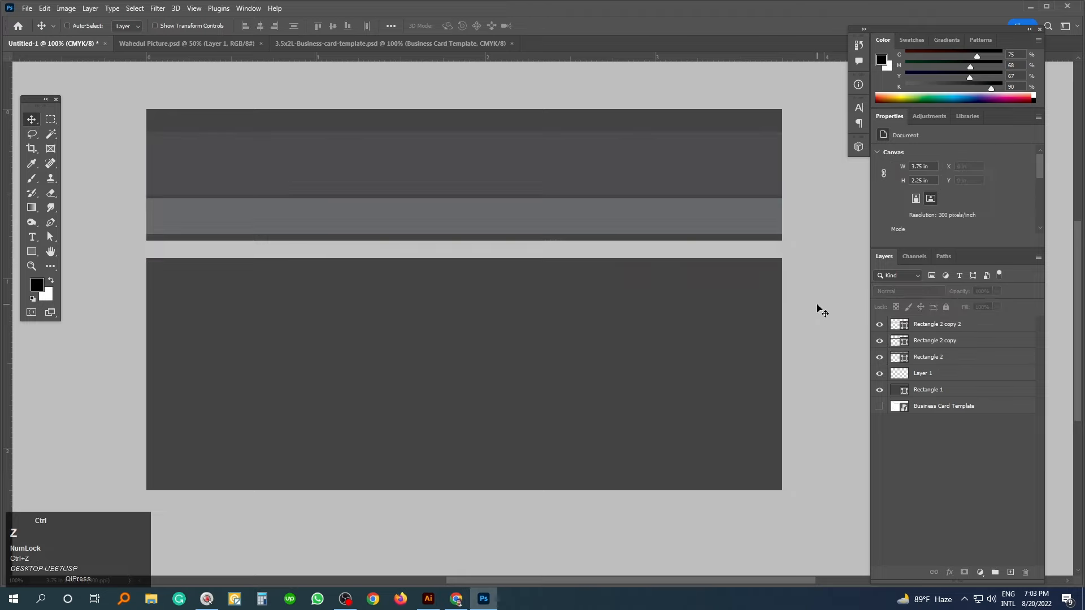
- Reselect all three strips and distribute them evenly top to bottom again
left_click(421, 253)
left_click(414, 214, "shift")
left_click(395, 163, "shift")
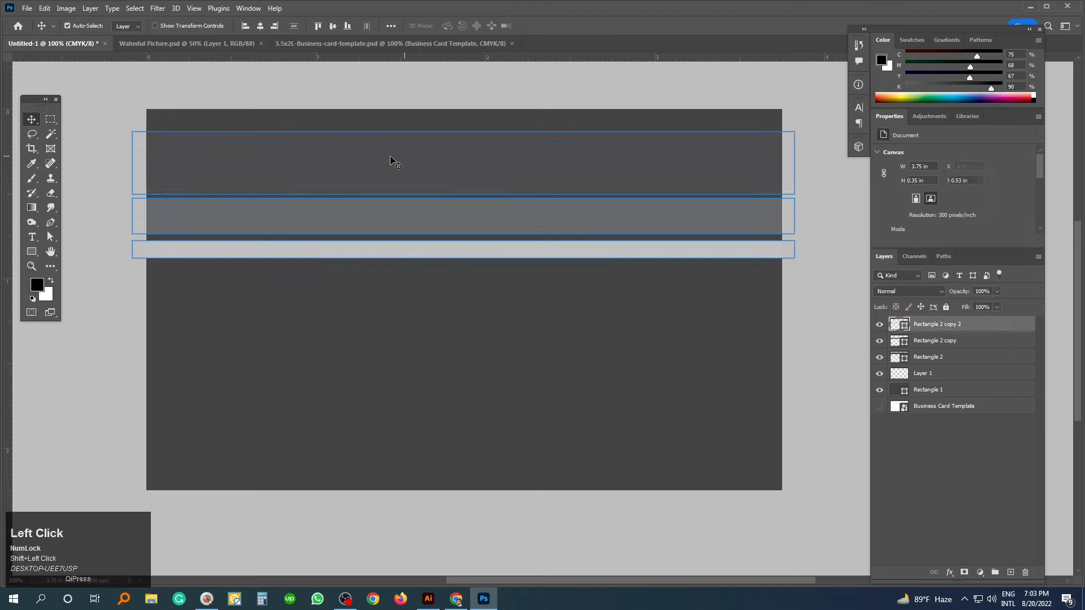
key("1")
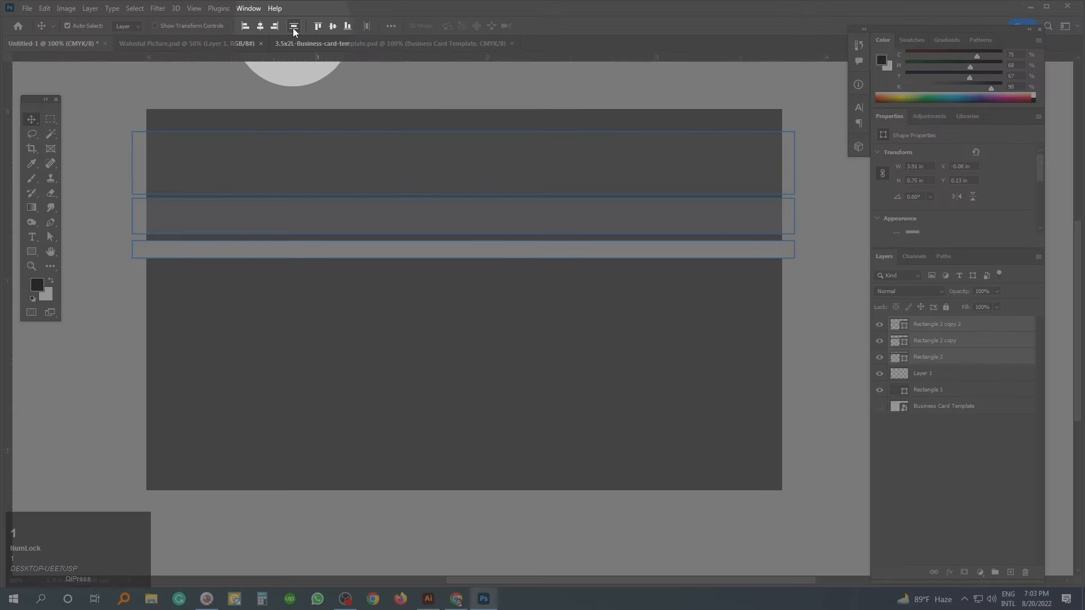
key("1")
left_click(295, 26)
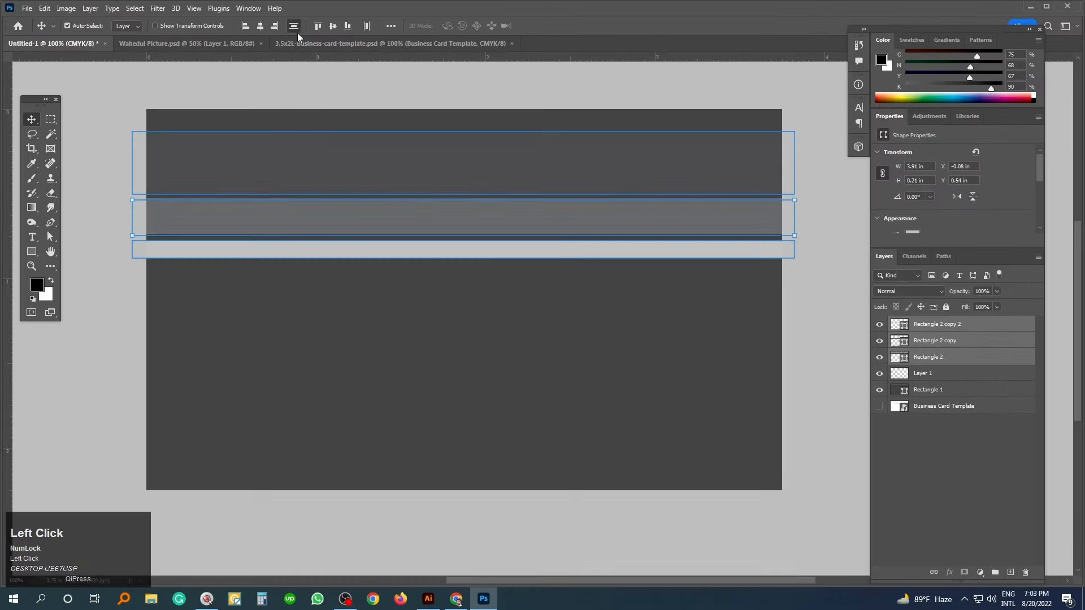
left_click(814, 314)
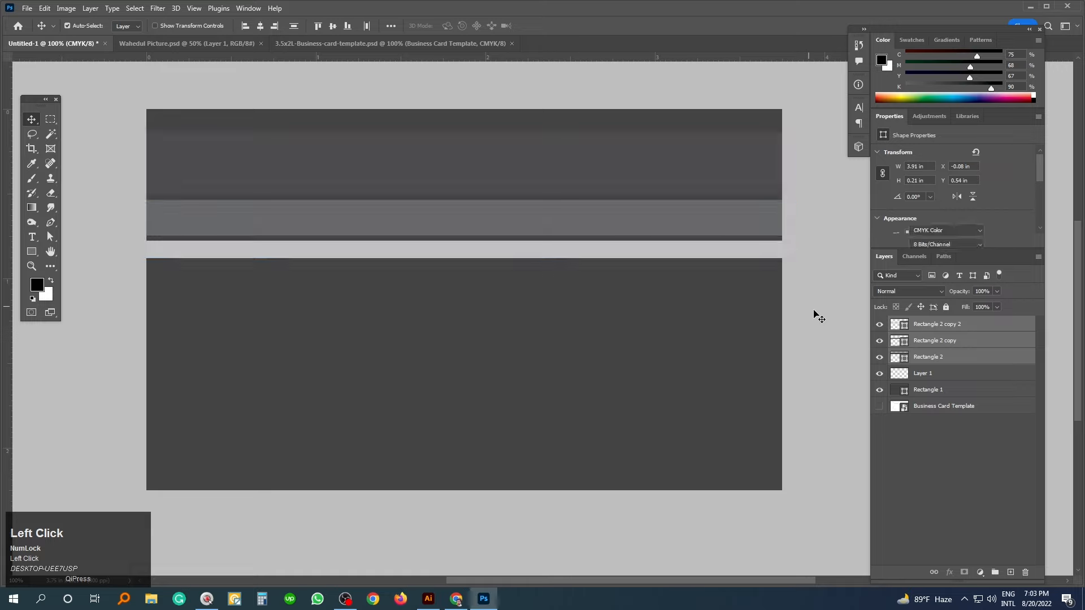
- Select the three strips again with the whole card in view
left_click(506, 250)
left_click(501, 220, "shift")
left_click(497, 188)
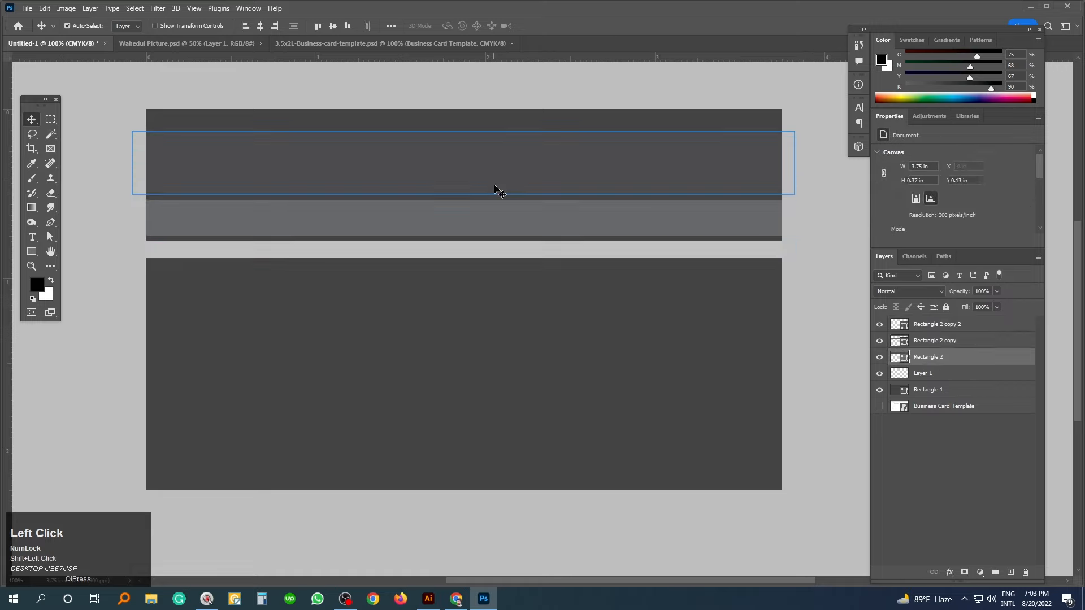
key("ctrl+minus")
left_click(922, 341, "shift")
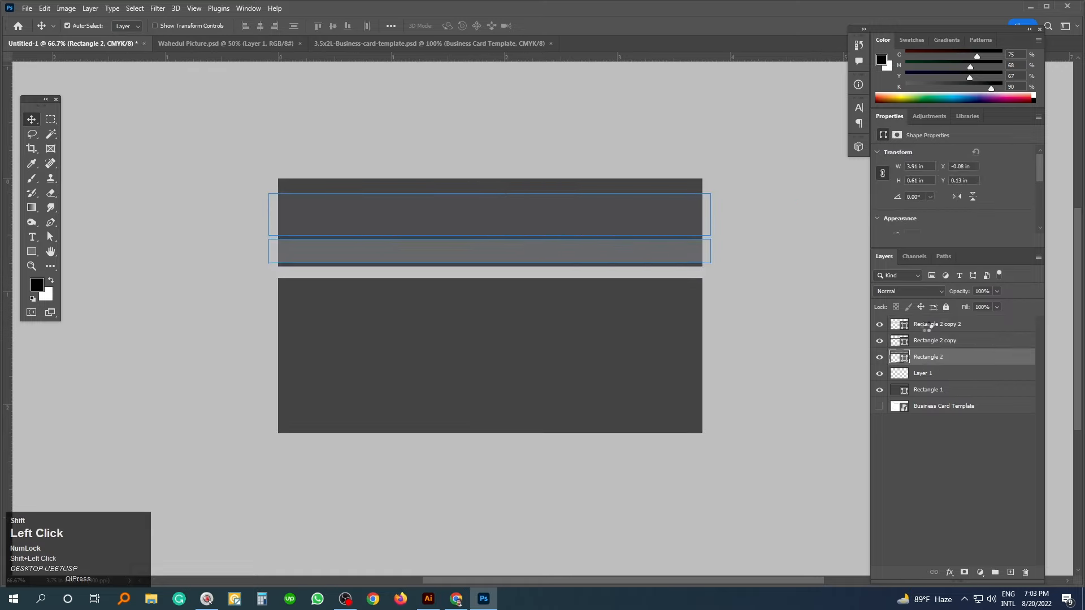
- Rotate the three strips to about -32.56° and move them to the upper-left corner
left_click(926, 324, "shift")
key("ctrl+t")
left_click_drag(720, 279, 699, 146)
left_click_drag(494, 231, 309, 257)
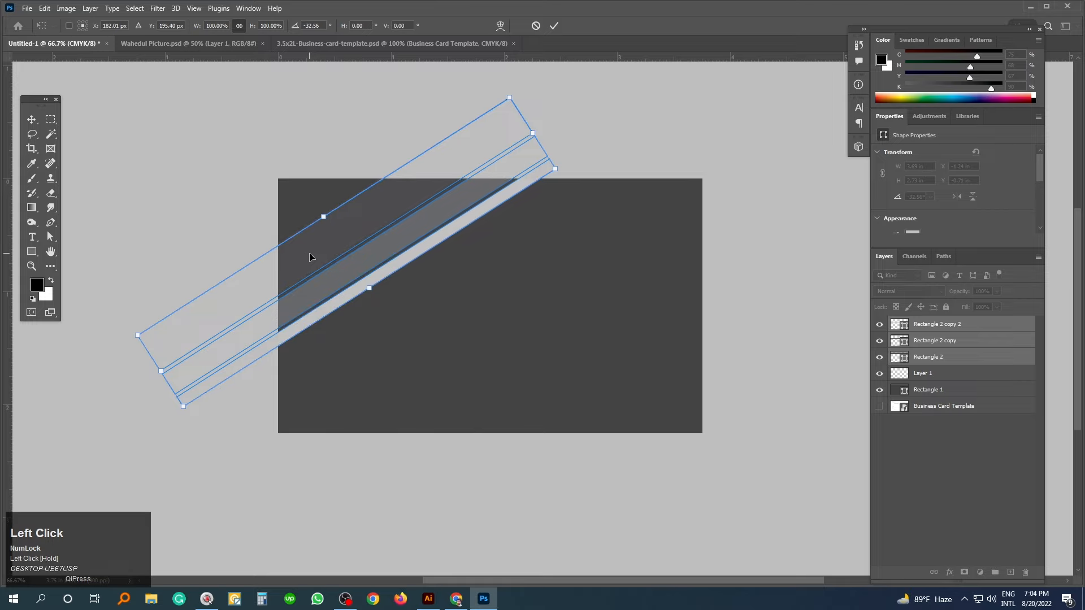
key("Return")
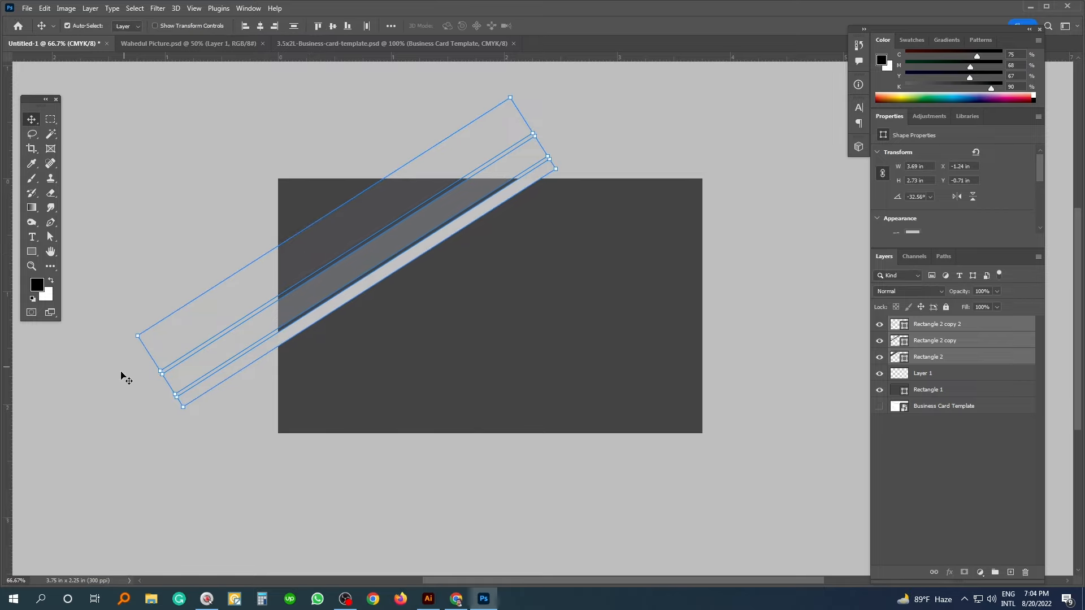
- Deselect the strips and show the guides again
left_click(122, 378)
mouse_move(597, 368)
left_mouse_down()
mouse_move(591, 353)
mouse_move(613, 368)
left_mouse_up()
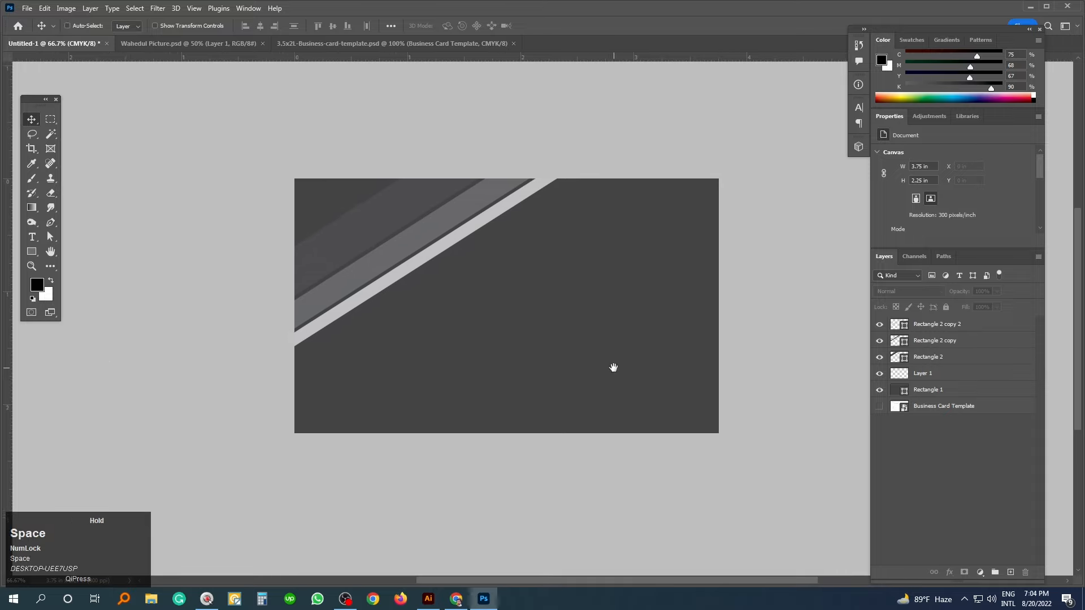
key("ctrl+semicolon")
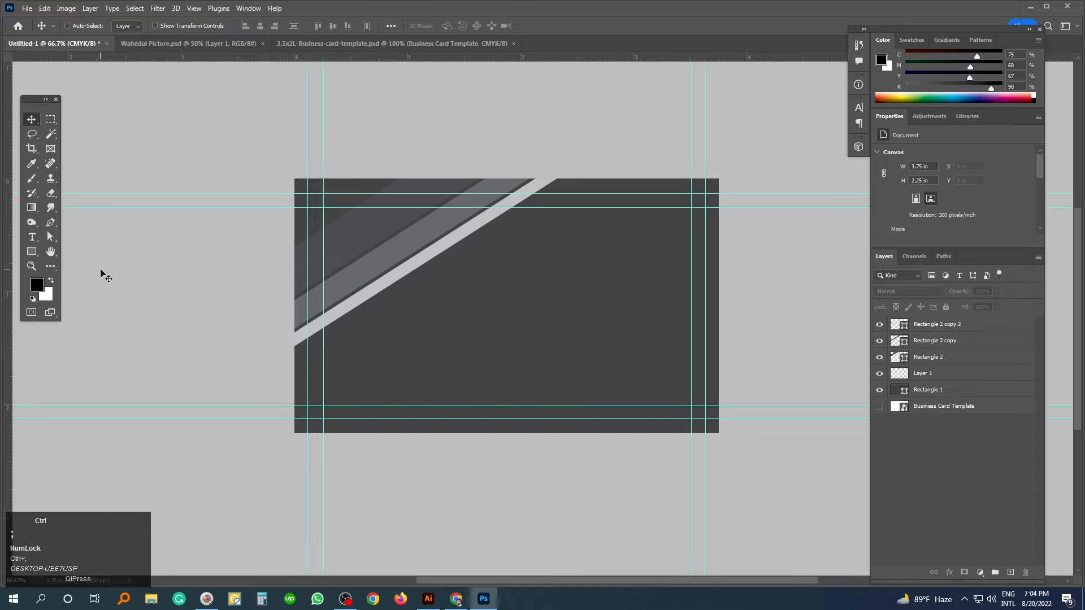
left_click_drag(338, 295, 327, 286)
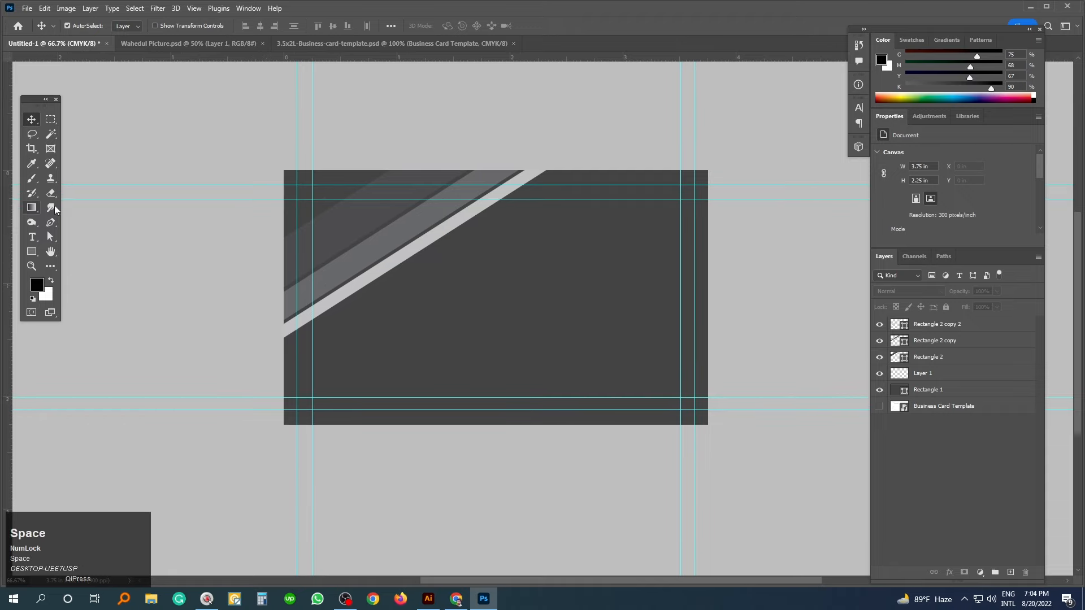
- Draw a 1.17 in circle at the card's upper-left guides with no fill and a 30 px green stroke
right_click(32, 251)
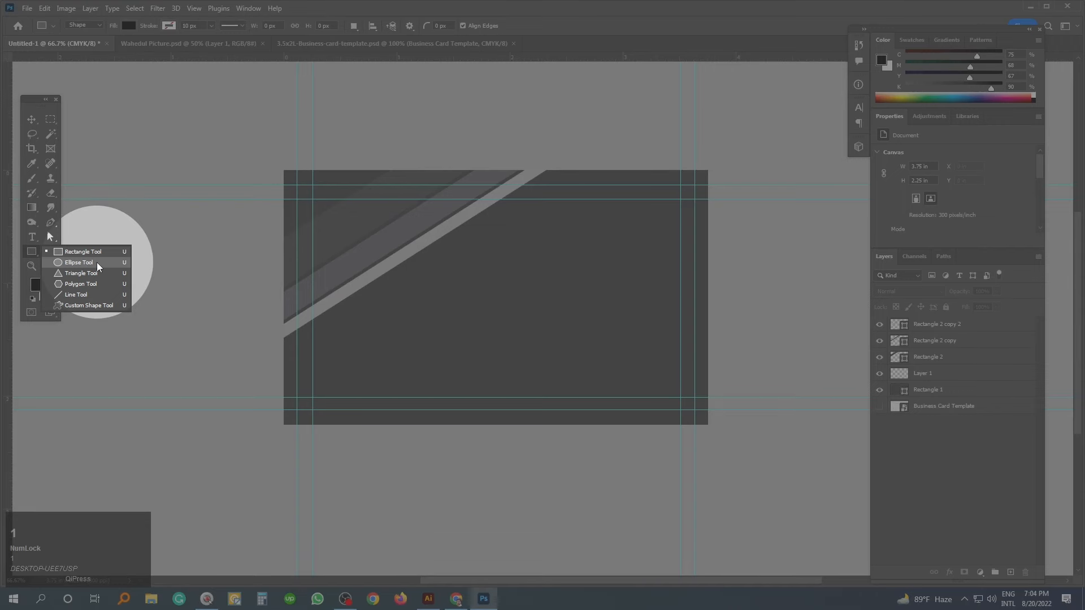
left_click(82, 262)
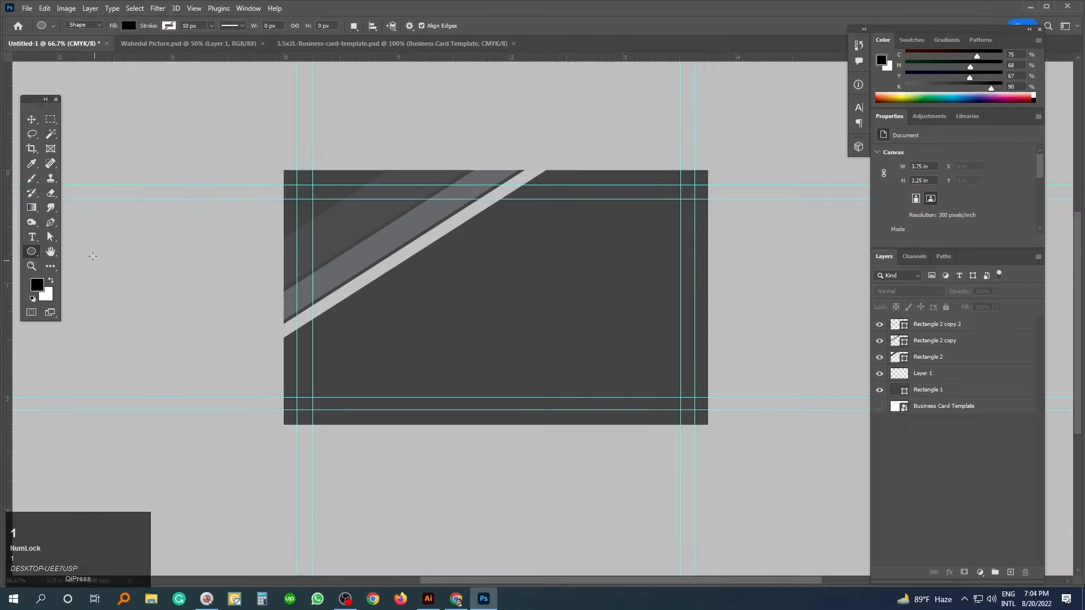
left_click(128, 24)
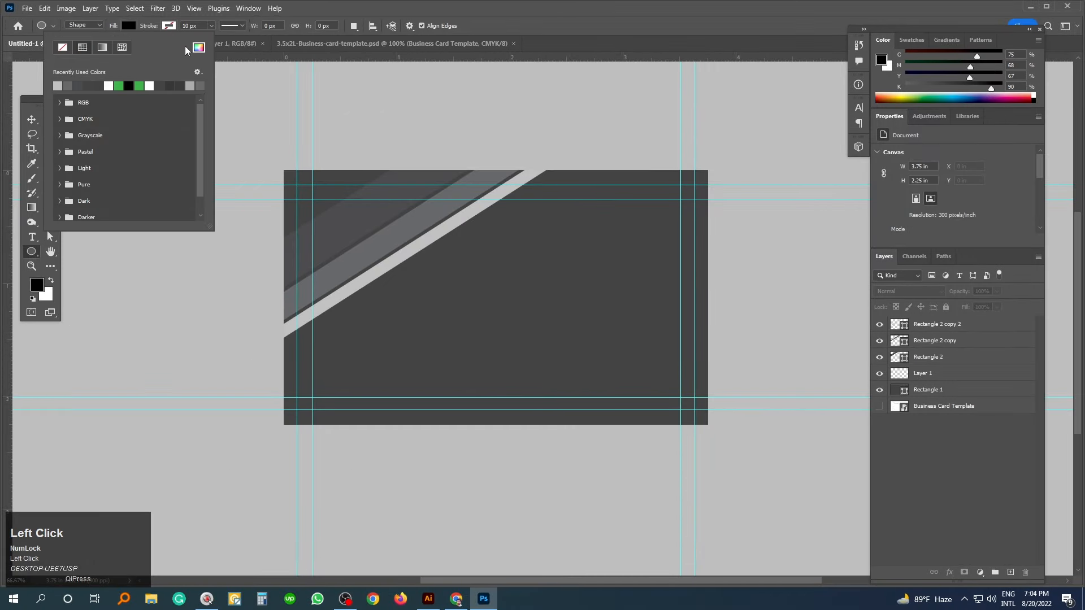
left_click(317, 205)
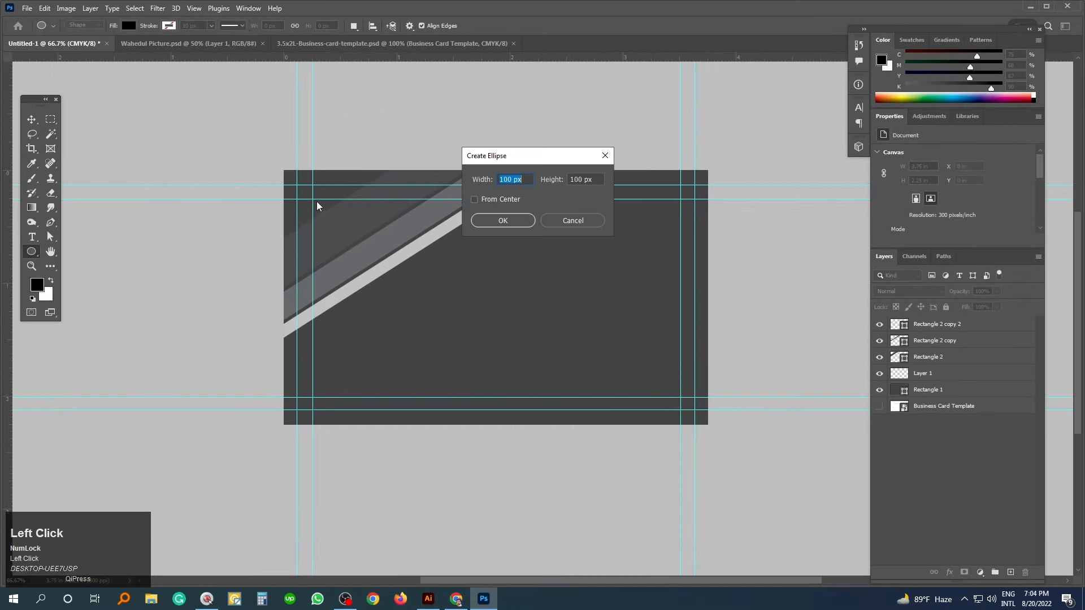
left_click(572, 221)
left_click_drag(313, 199, 478, 331)
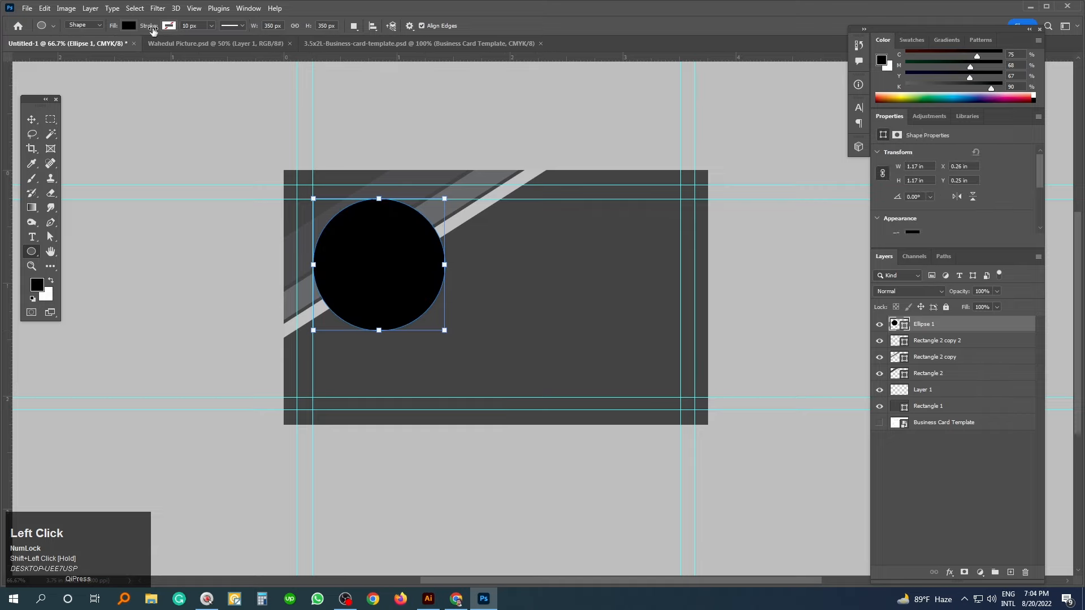
left_click(125, 27)
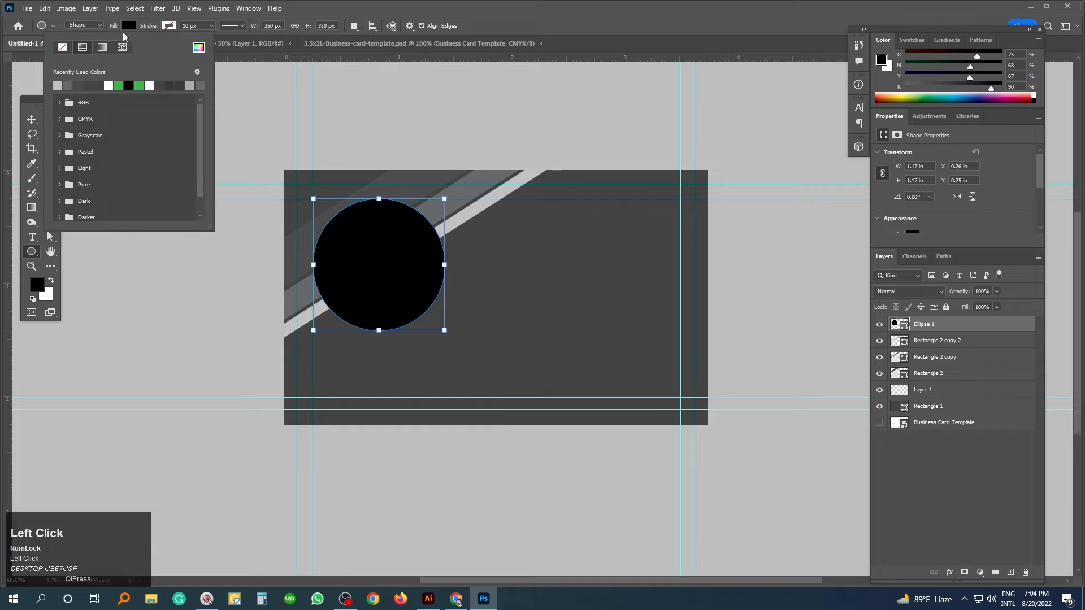
left_click(169, 25)
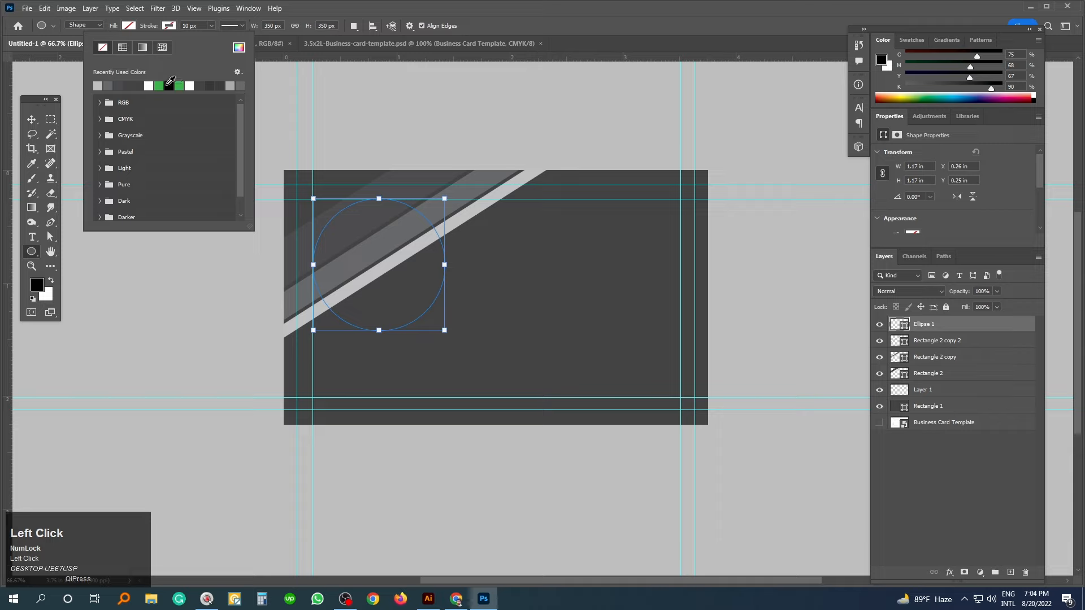
left_click(159, 86)
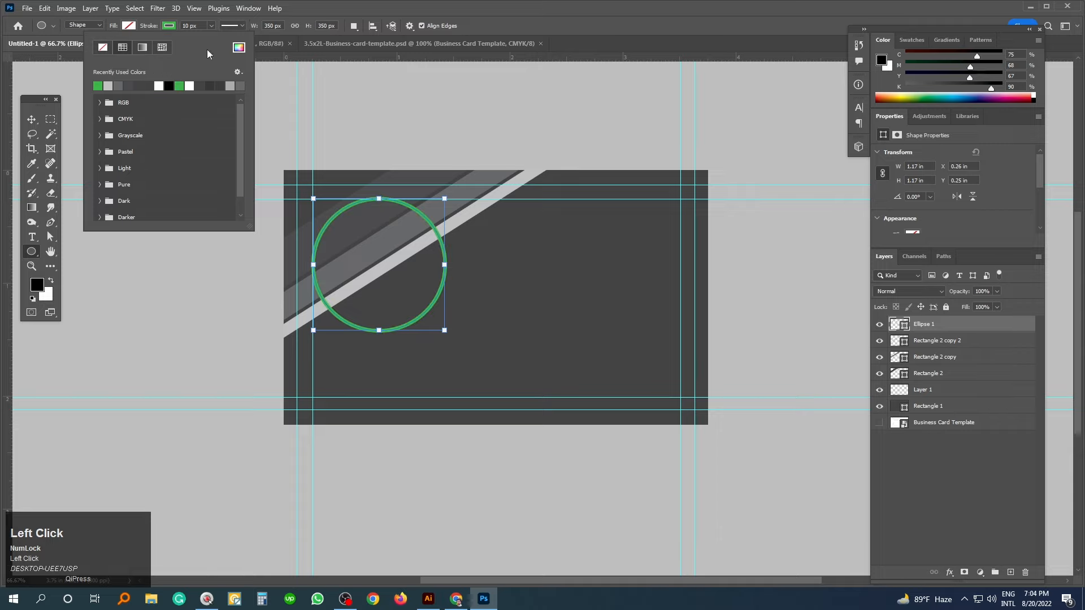
left_click(193, 25)
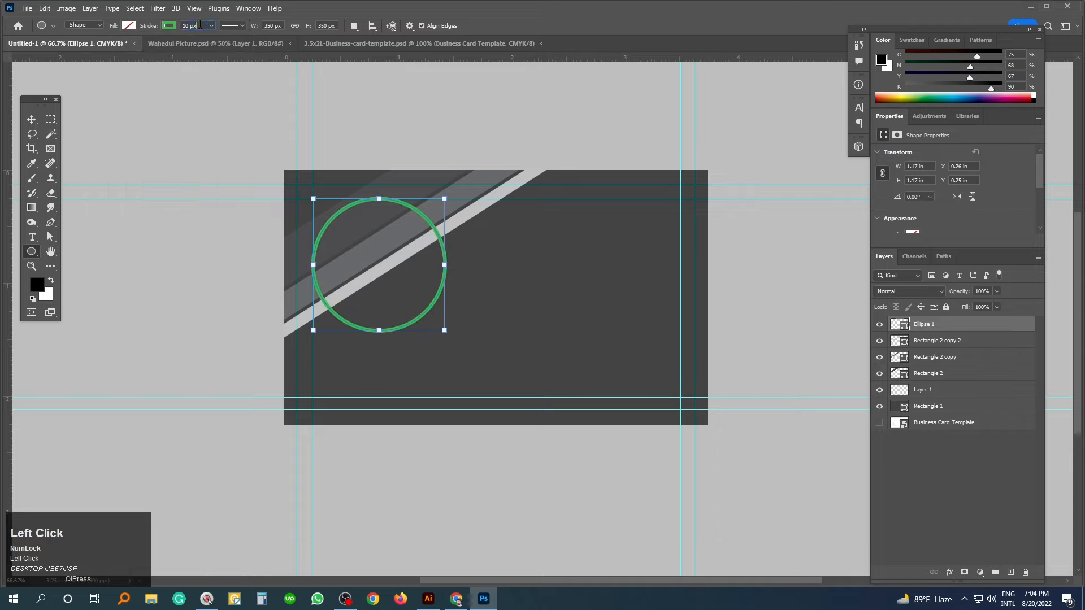
left_click_drag(193, 25, 193, 30)
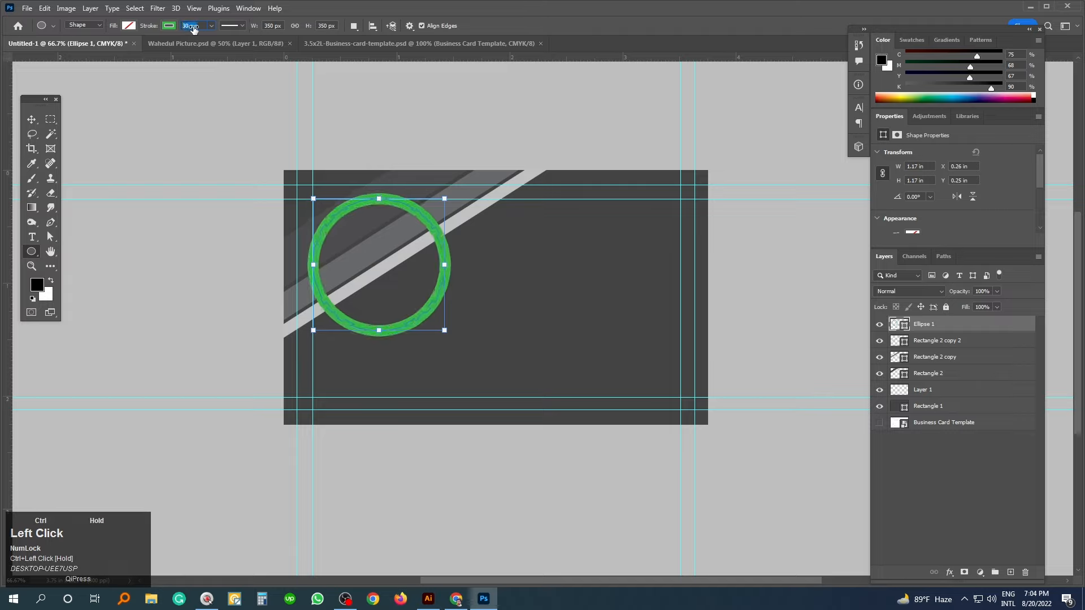
- Nudge the Ellipse 1 ring slightly right and down over the diagonal stripes
left_click(31, 119)
left_click(113, 124)
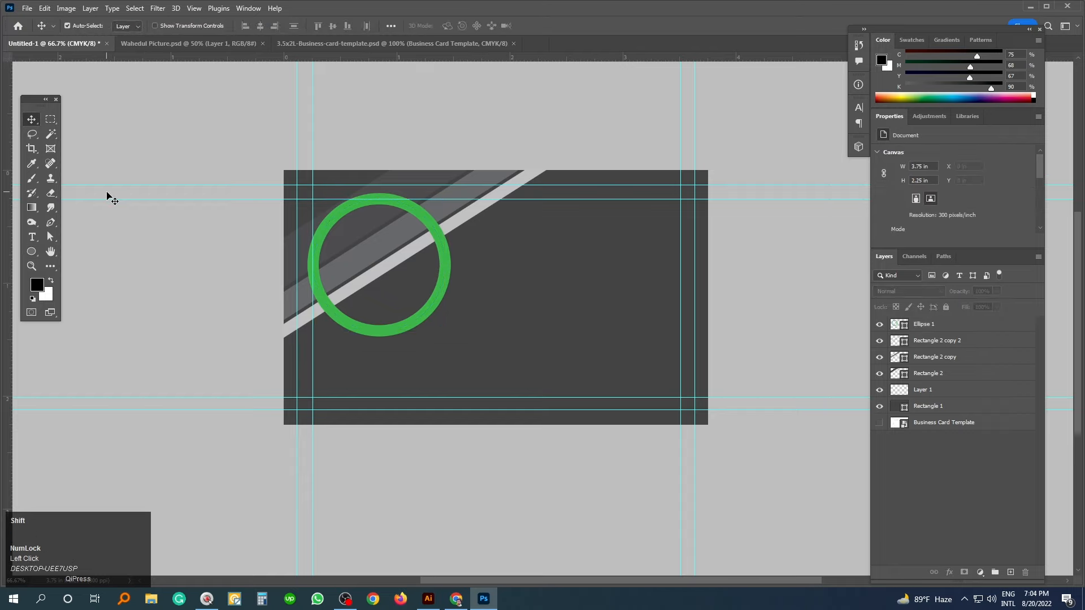
left_click(379, 318, "ctrl")
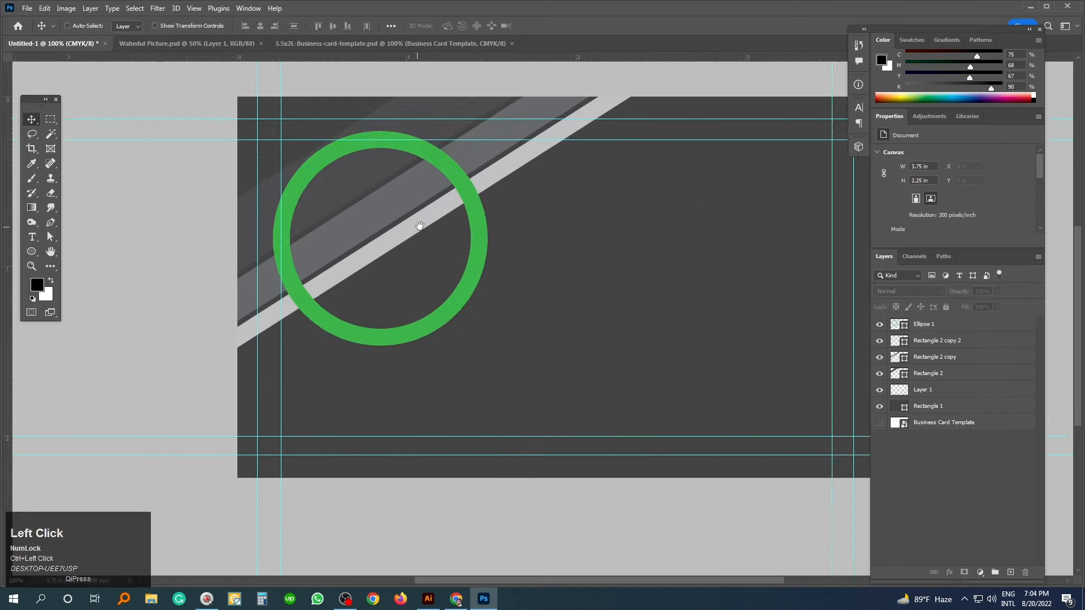
left_click_drag(416, 229, 450, 260)
left_click(478, 196)
left_click_drag(478, 195, 480, 195)
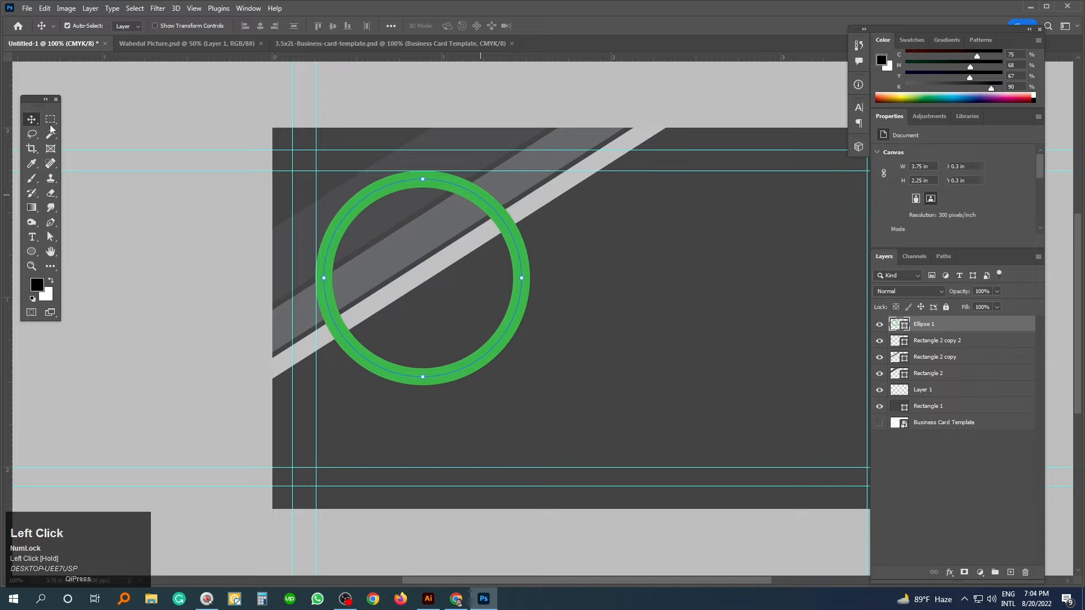
left_click(95, 116)
left_click_drag(465, 268, 431, 237)
left_click(480, 226)
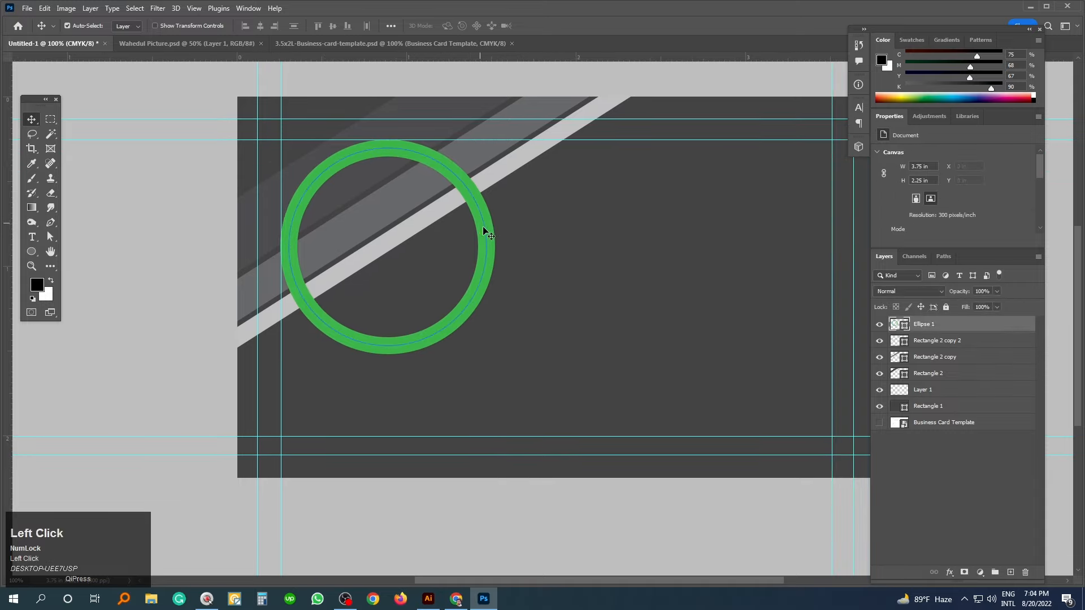
- Duplicate the green ring and shrink the copy to about 66% around its centre
key("ctrl+j")
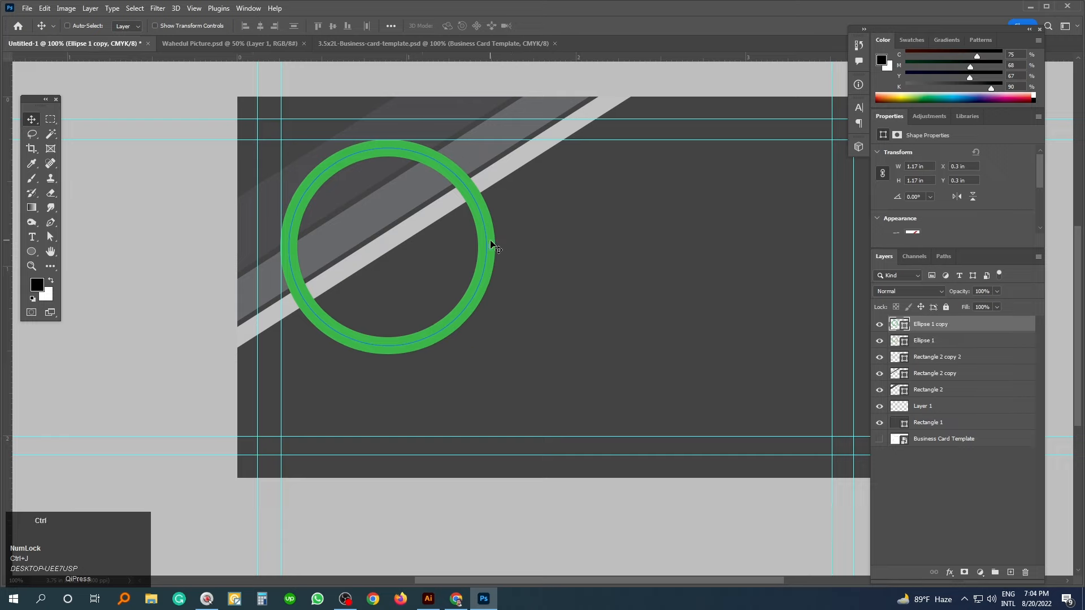
key("ctrl+t")
left_click_drag(488, 149, 451, 175)
key("Return")
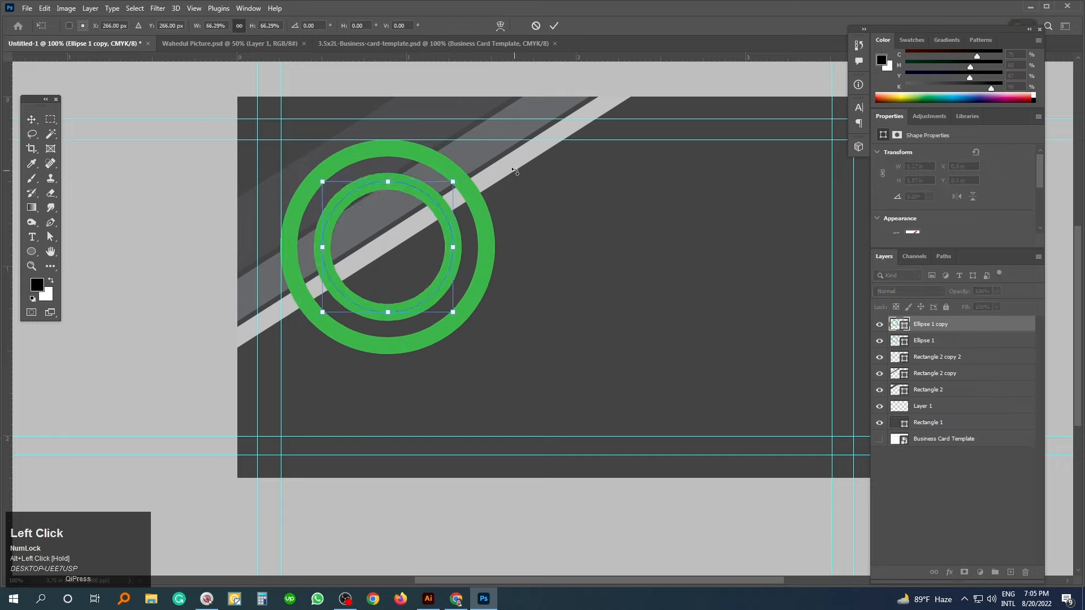
- Duplicate the inner ring again and fill that copy solid black
key("ctrl+j")
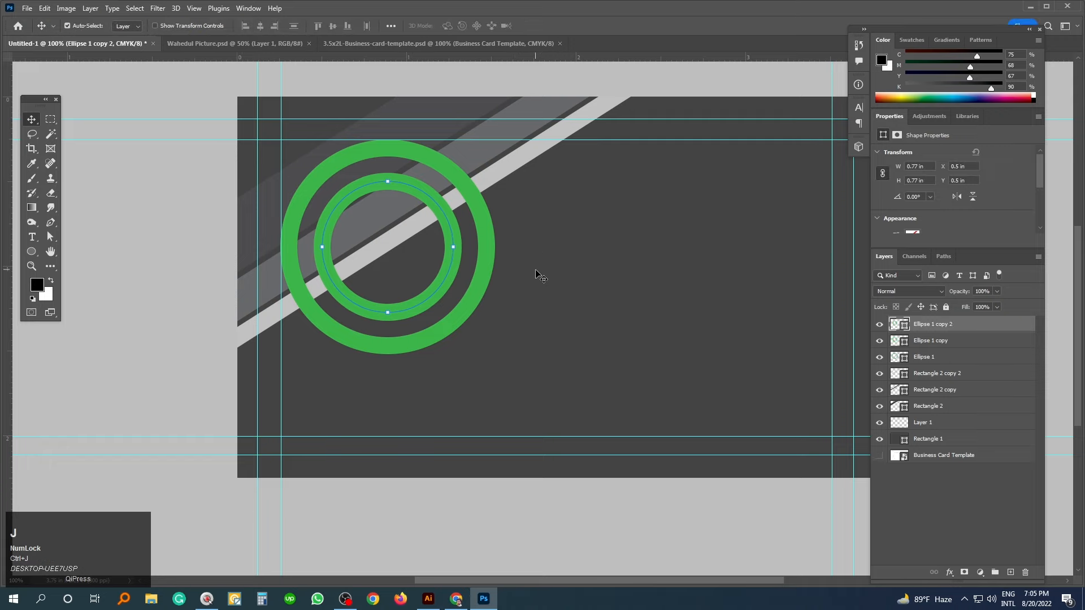
left_click(129, 285)
left_click(32, 253)
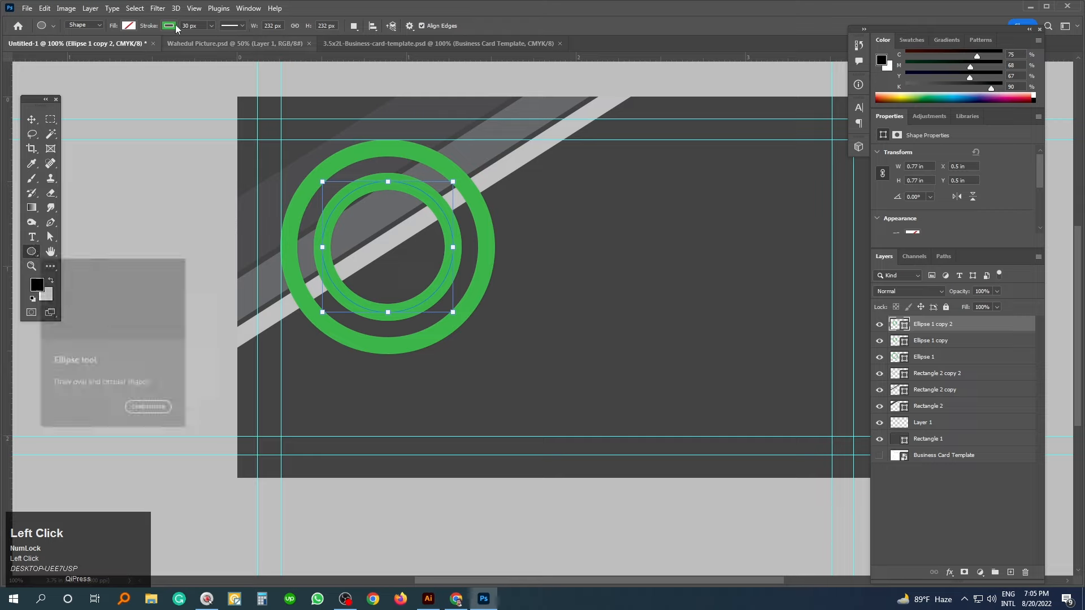
left_click(128, 25)
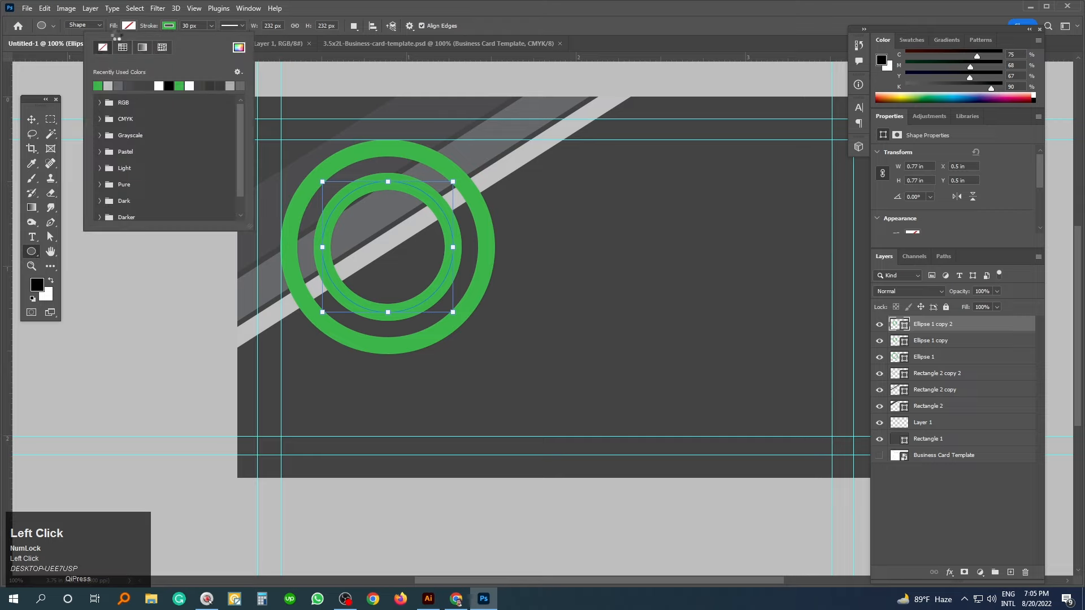
left_click(58, 85)
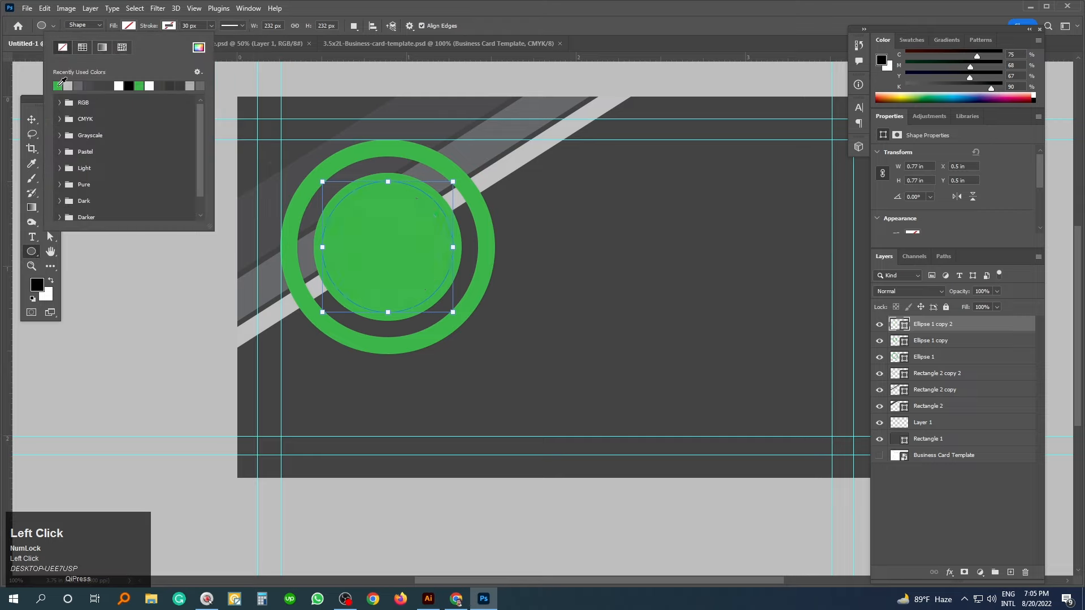
left_click(128, 85)
left_click(31, 119)
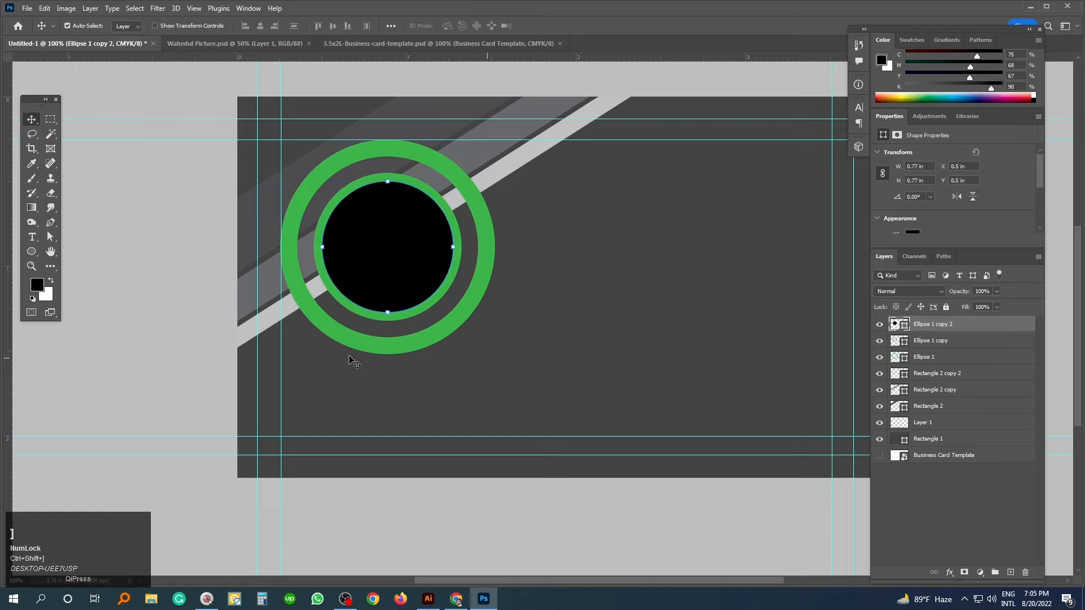
left_click(151, 340)
left_click(879, 341)
- Recolour the inner ring's fill and outline to a near-black dark gray
left_click(915, 340)
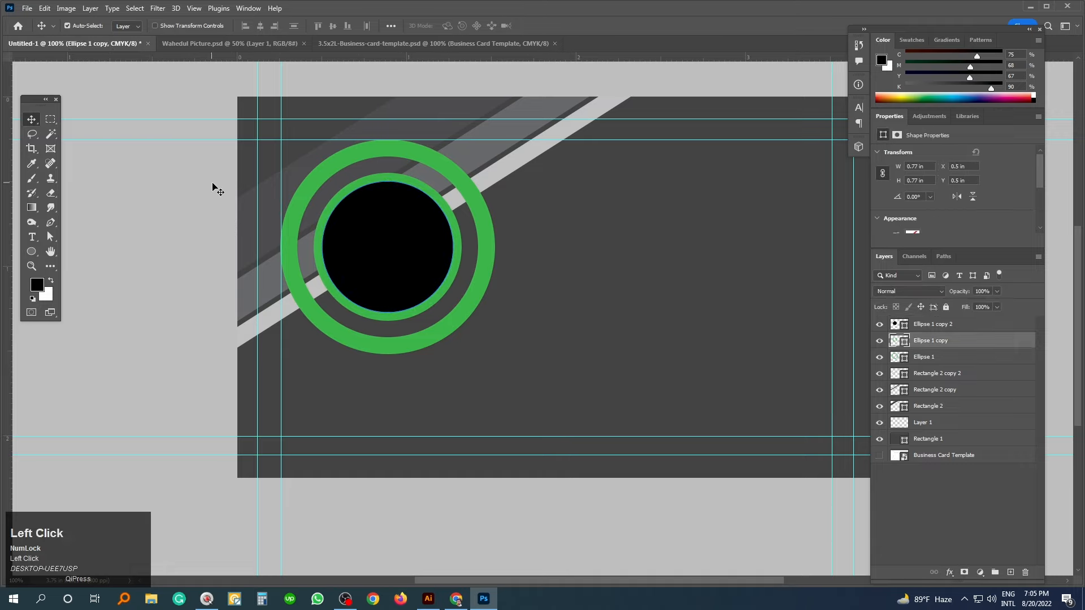
double_click(895, 342)
mouse_move(715, 406)
left_mouse_down()
mouse_move(666, 447)
mouse_move(667, 432)
left_mouse_up()
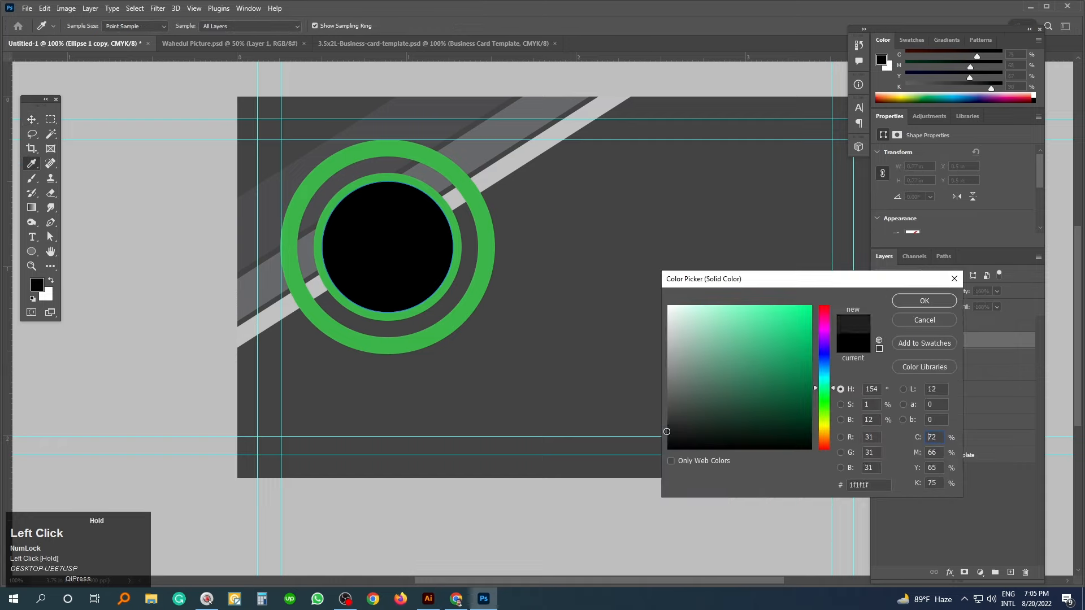
left_click(925, 303)
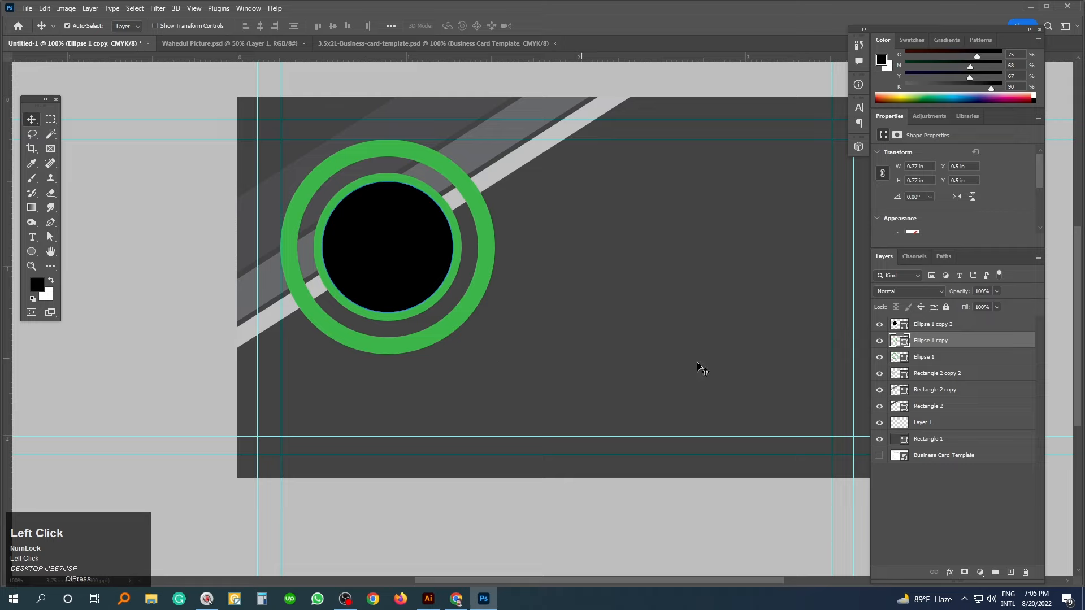
left_click(880, 342)
left_click(880, 342)
left_click_drag(673, 423, 667, 435)
left_click(925, 302)
left_click(32, 253)
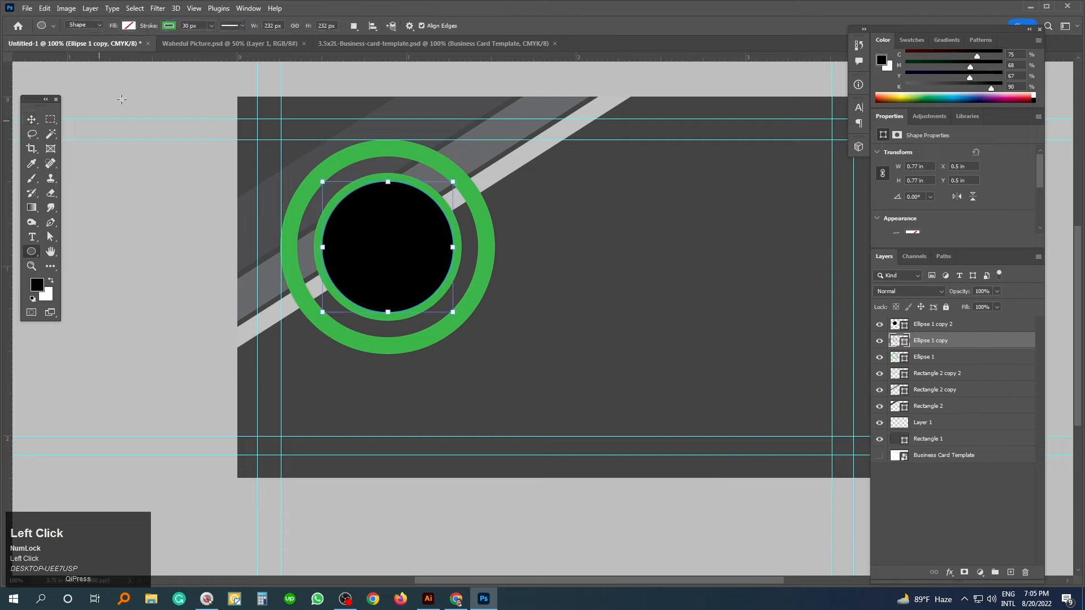
left_click(170, 26)
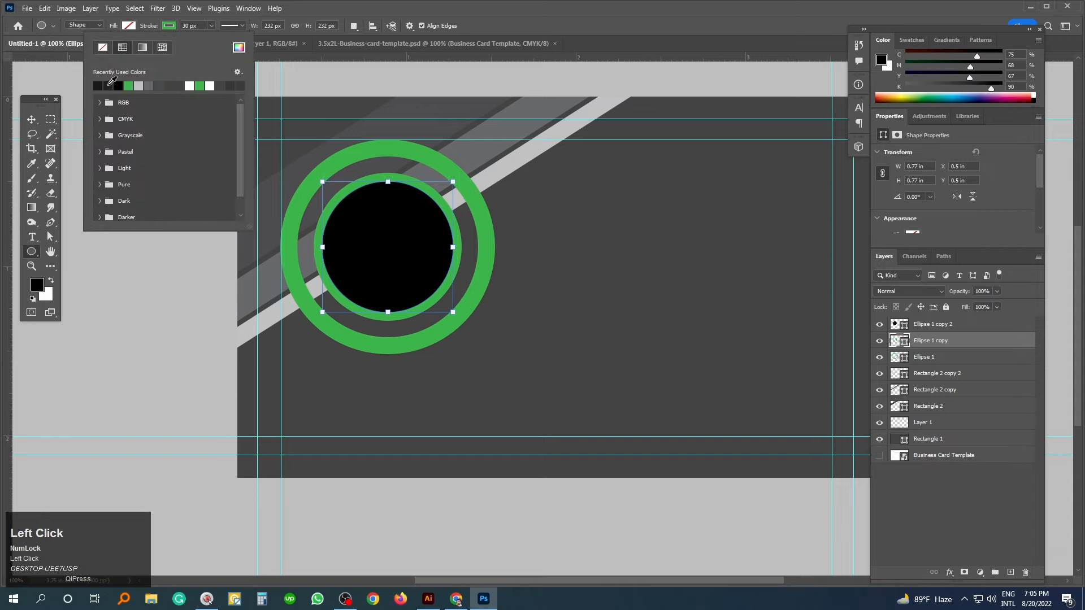
left_click(109, 86)
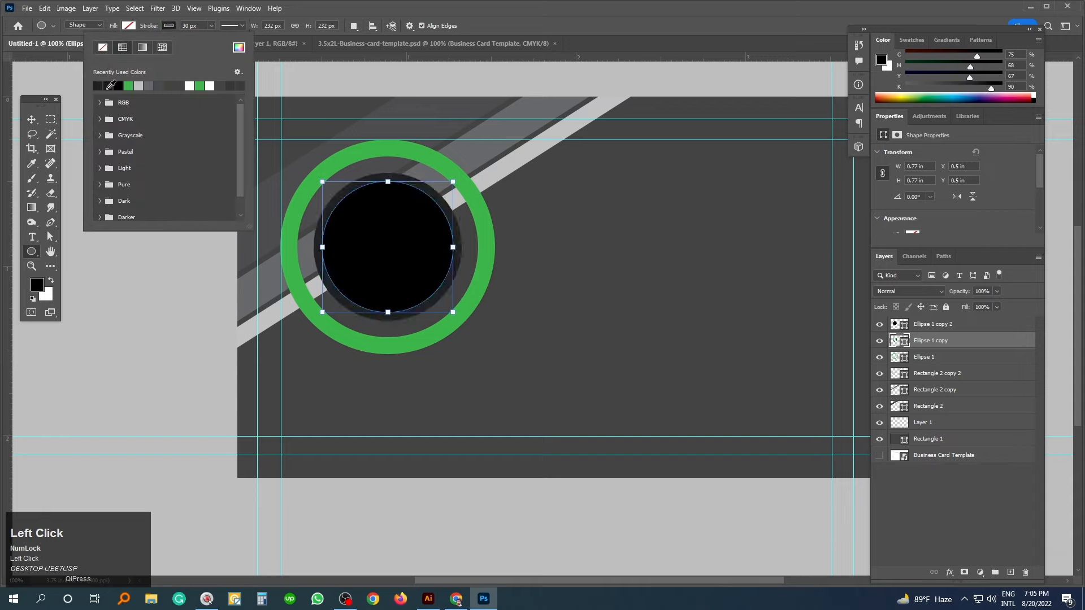
left_click(33, 121)
- Shrink the black centre circle slightly to 0.75 in around its centre
left_click(463, 329)
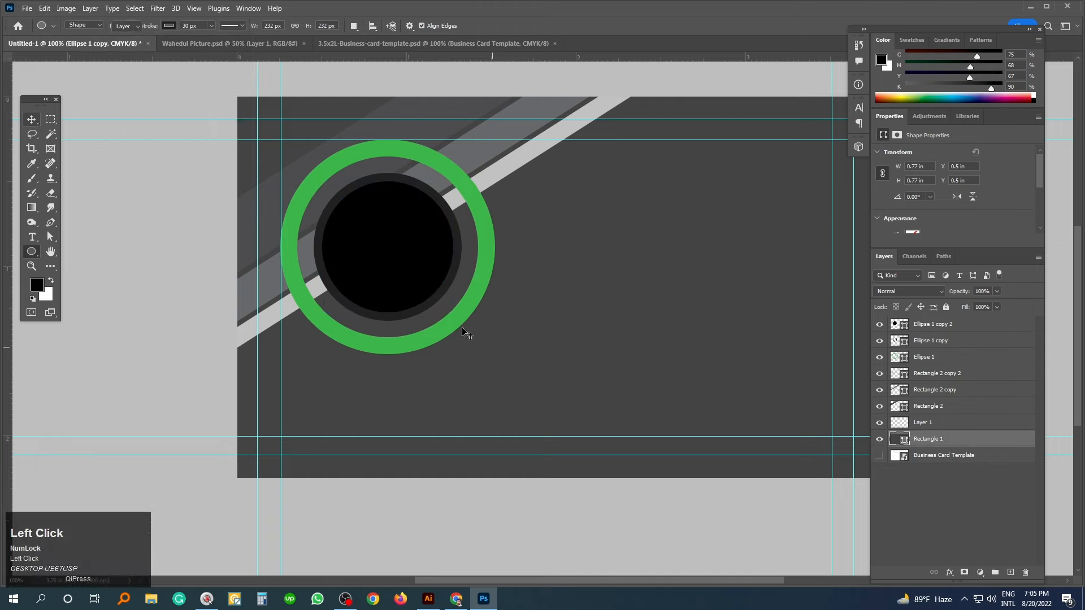
left_click(412, 274, "ctrl")
key("ctrl+t")
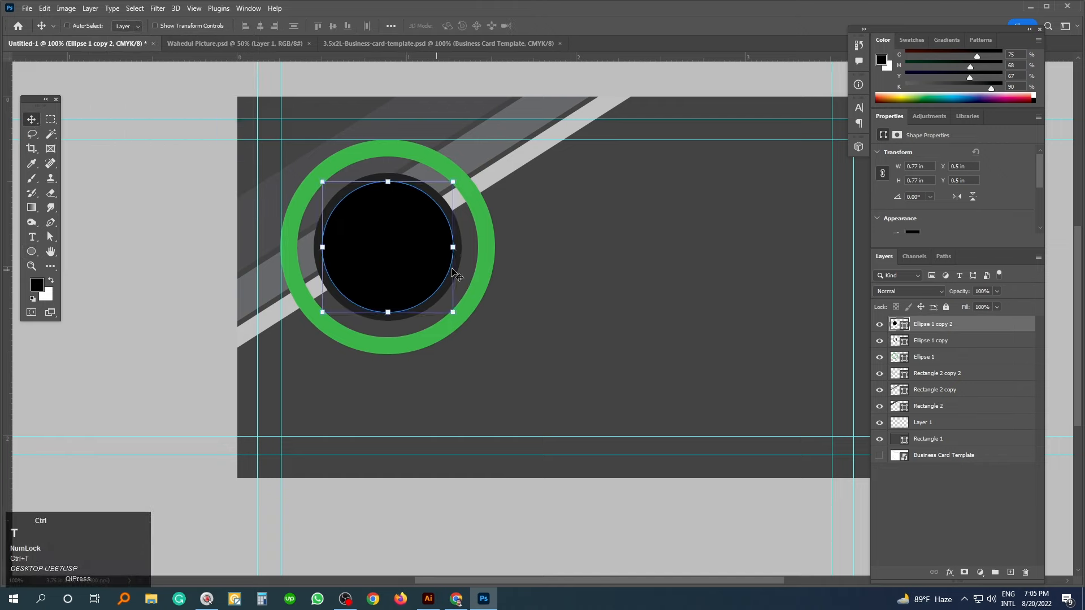
left_click_drag(455, 181, 452, 183)
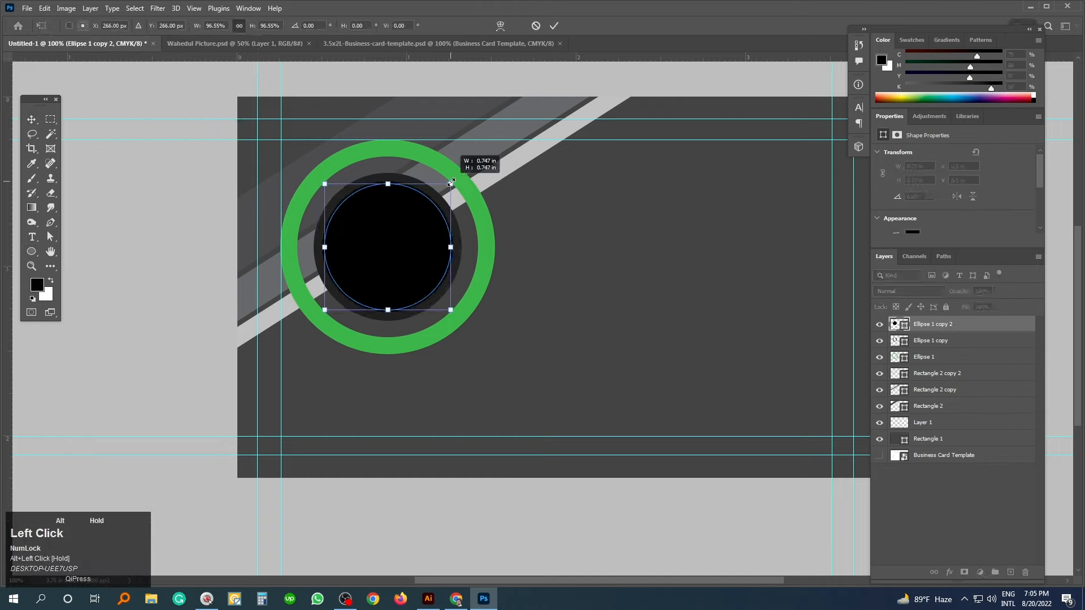
left_click(489, 281)
left_click(173, 278)
left_click_drag(397, 261, 374, 259)
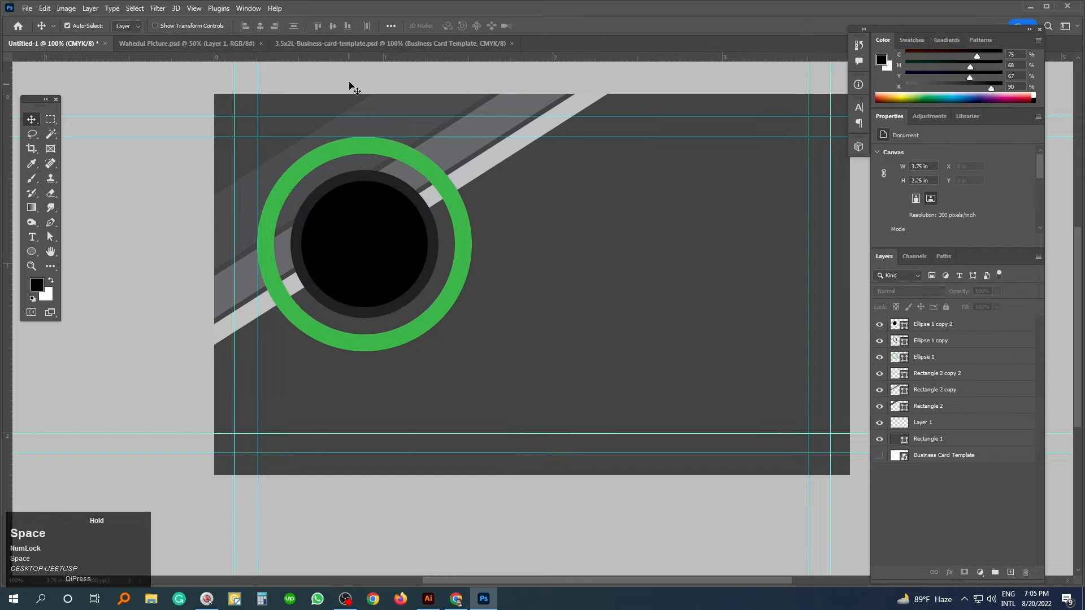
- Bring the portrait photo onto the card and scale it down near the circle
left_click(201, 45)
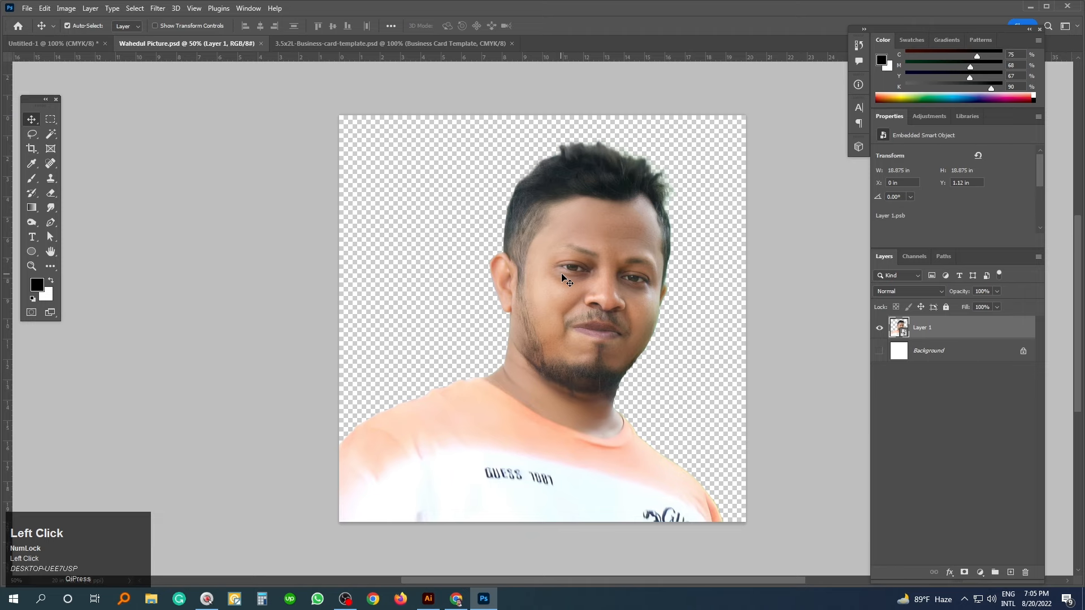
left_click_drag(563, 277, 76, 45)
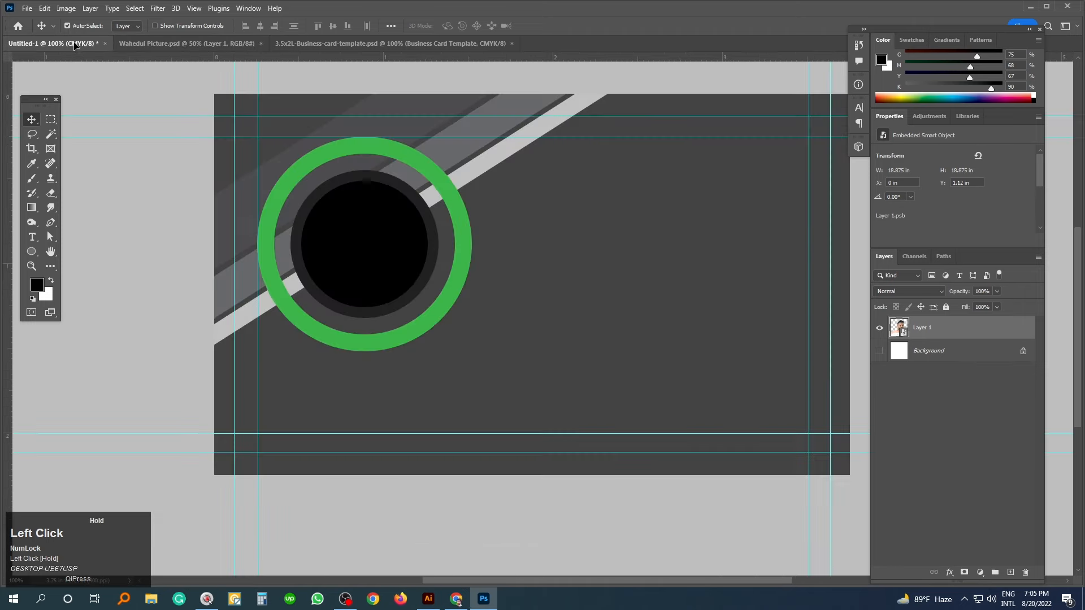
left_click_drag(332, 206, 416, 257)
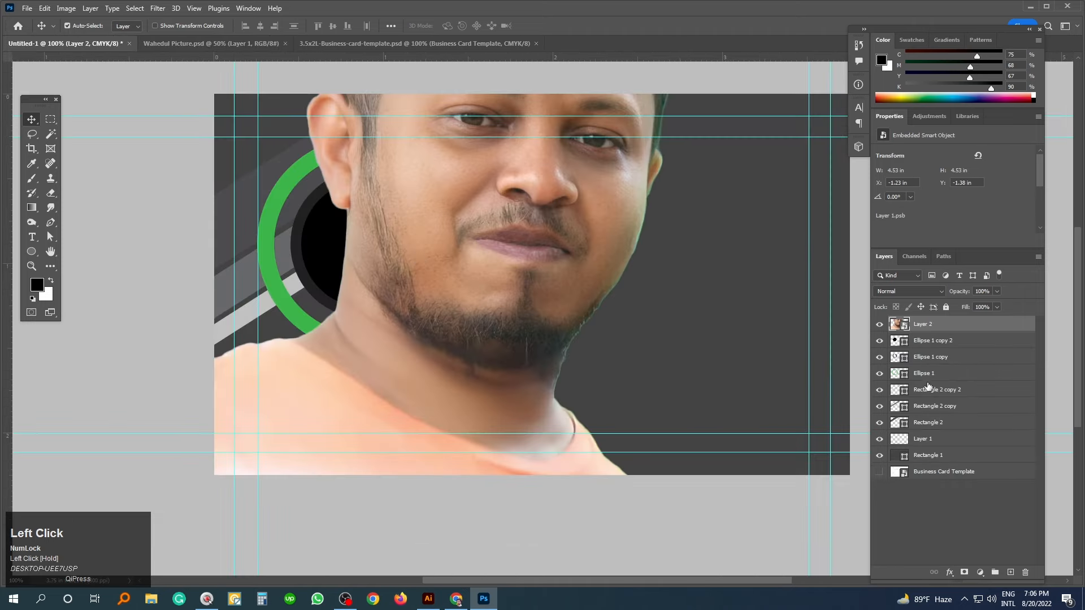
scroll(780, 334, "down", 2)
key("ctrl+t")
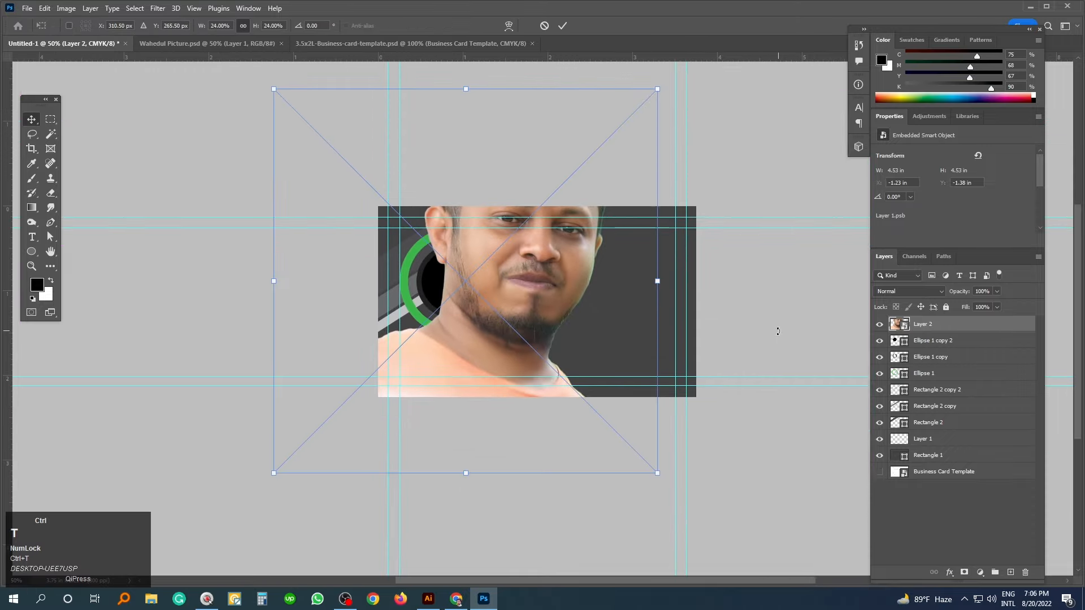
left_click_drag(657, 89, 508, 236)
left_click_drag(472, 321, 446, 337)
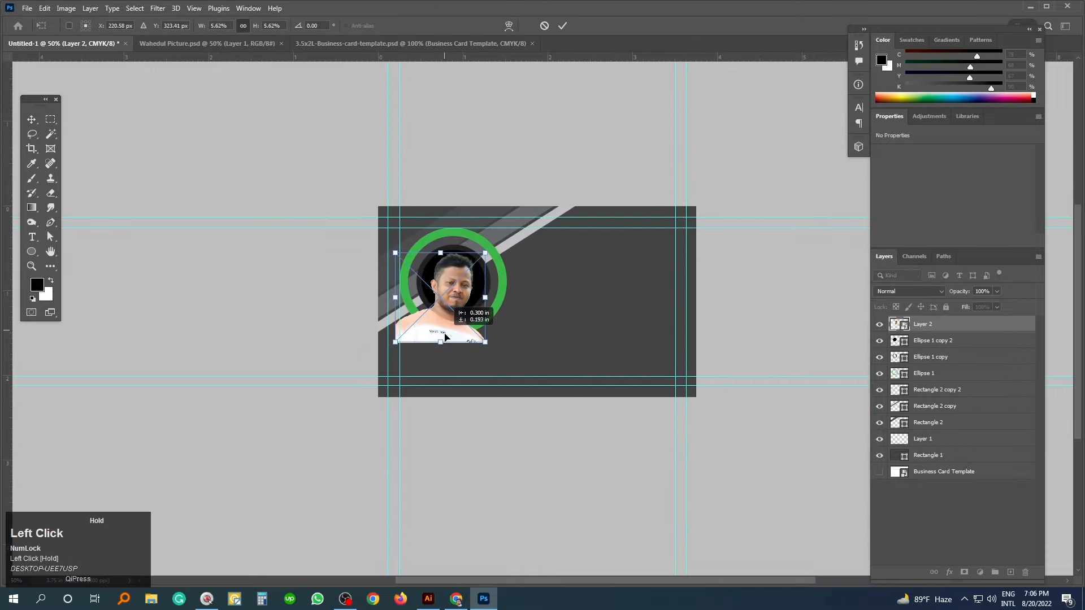
key("Return")
- Refine the portrait's size and position so it sits over the black circle
scroll(446, 337, "up", 2)
left_click_drag(435, 326, 439, 329)
key("ctrl+t")
left_click_drag(337, 367, 359, 357)
left_click_drag(415, 335, 422, 320)
key("Return")
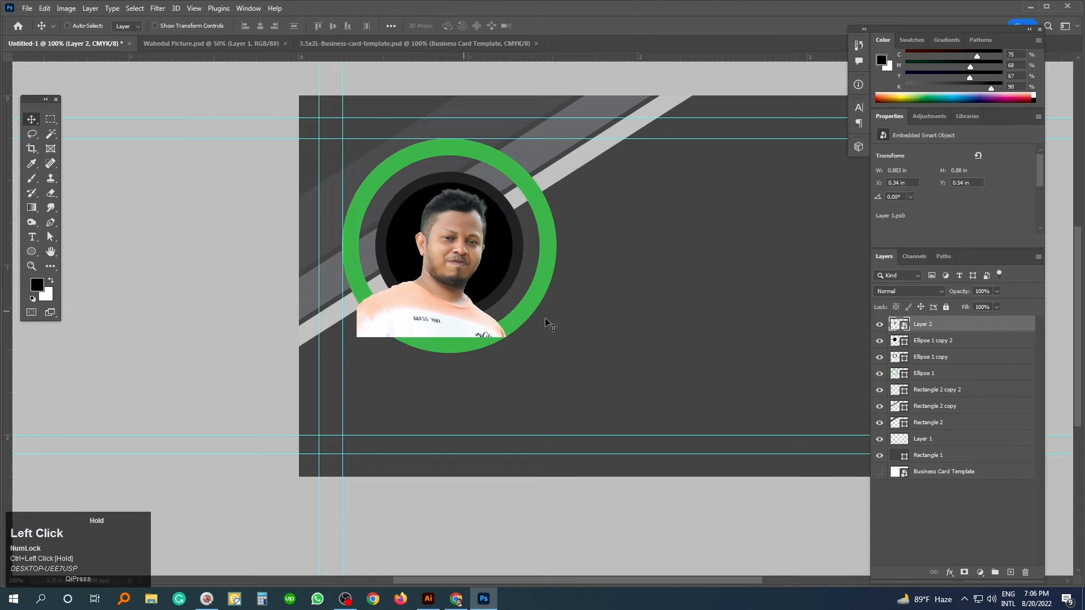
- Clip the portrait into Ellipse 1 copy 2, then shrink and tilt it slightly
left_click(955, 332, "alt")
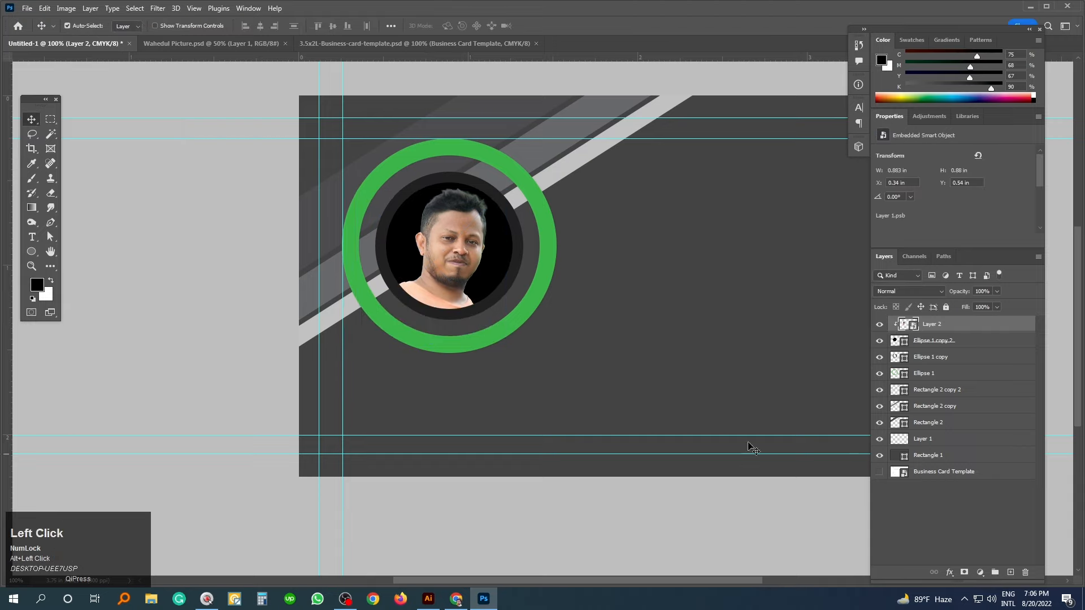
key("ctrl+t")
left_click_drag(358, 336, 367, 334)
left_click_drag(559, 362, 563, 359)
left_click_drag(425, 299, 424, 300)
left_click_drag(539, 352, 538, 348)
key("Return")
left_click(185, 339)
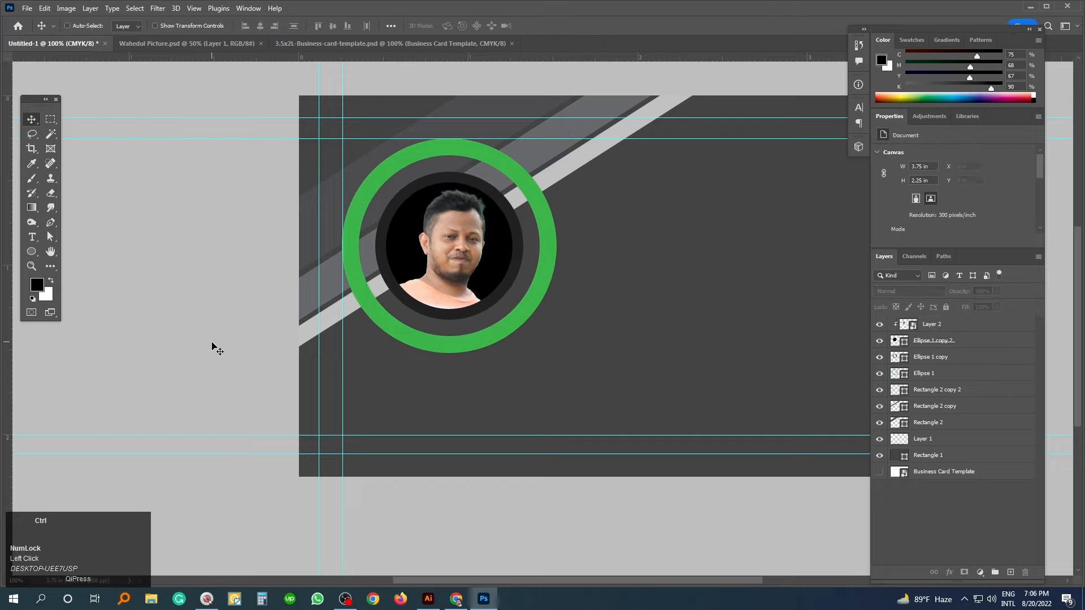
key("ctrl+minus")
left_click_drag(520, 298, 459, 302)
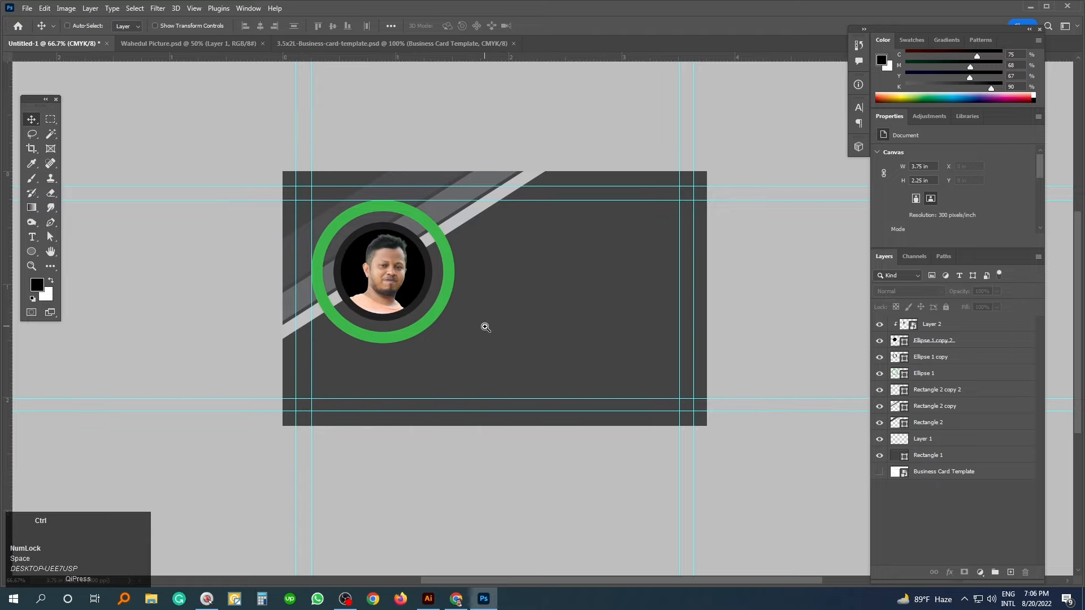
left_click_drag(484, 322, 460, 322)
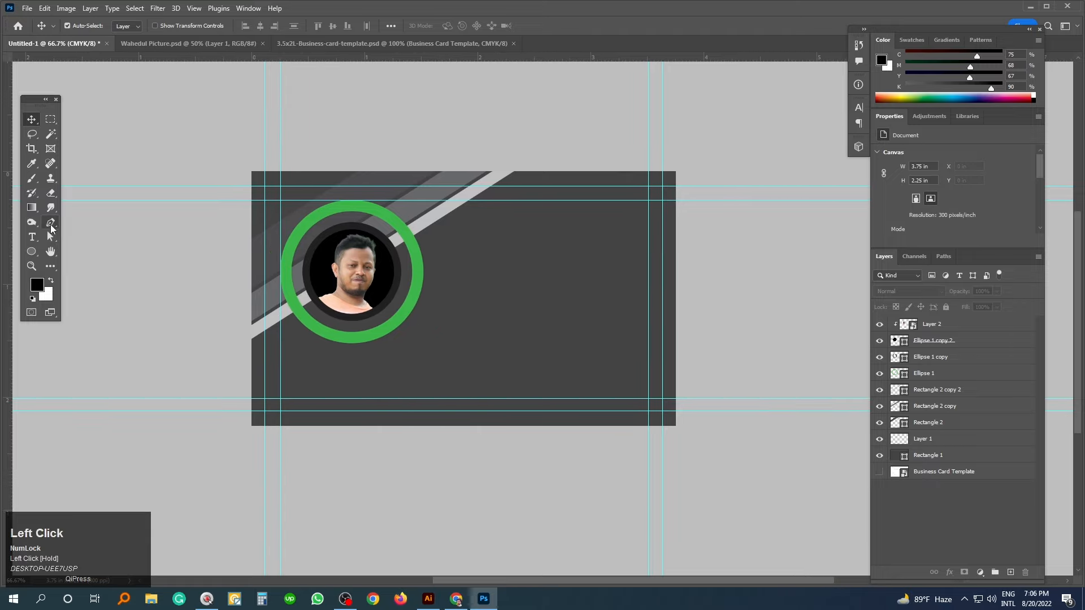
- Draw a closed black pen shape covering the card's lower right with a diagonal left edge
left_click(50, 226)
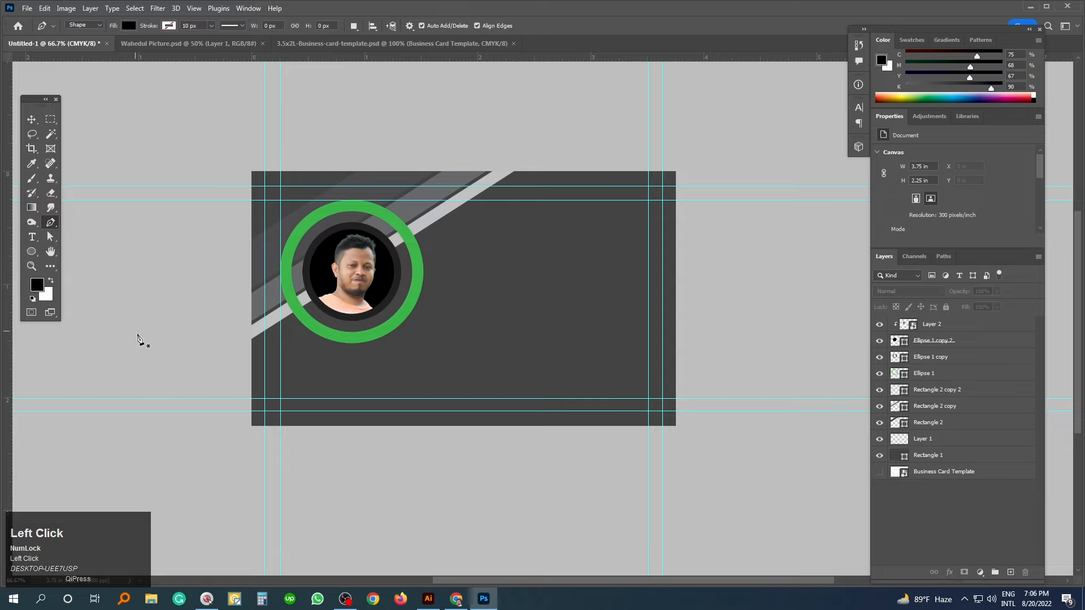
left_click(88, 26)
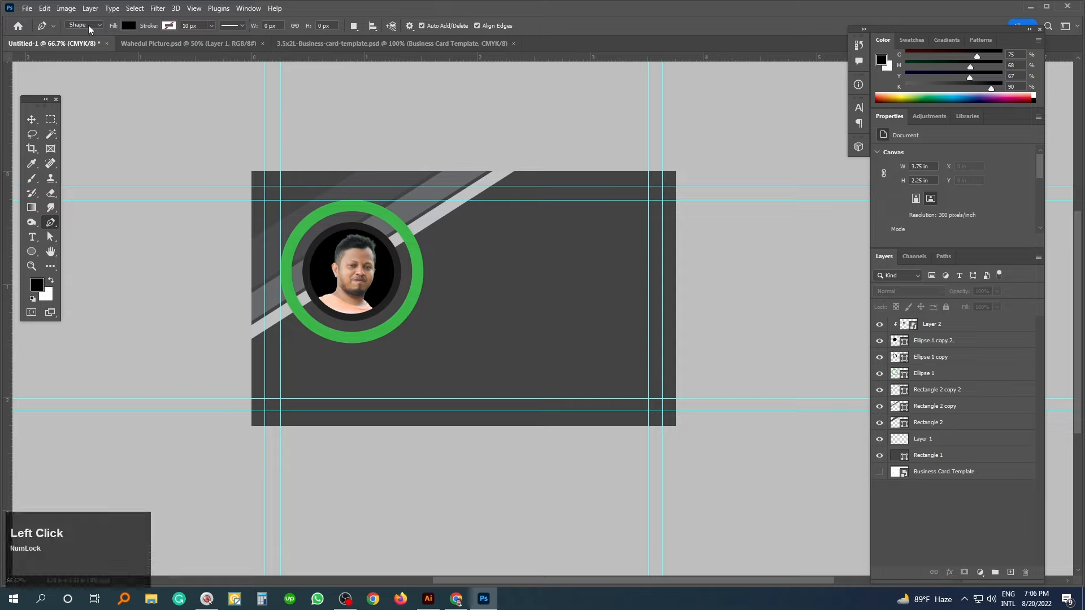
left_click(222, 413)
left_click(569, 164)
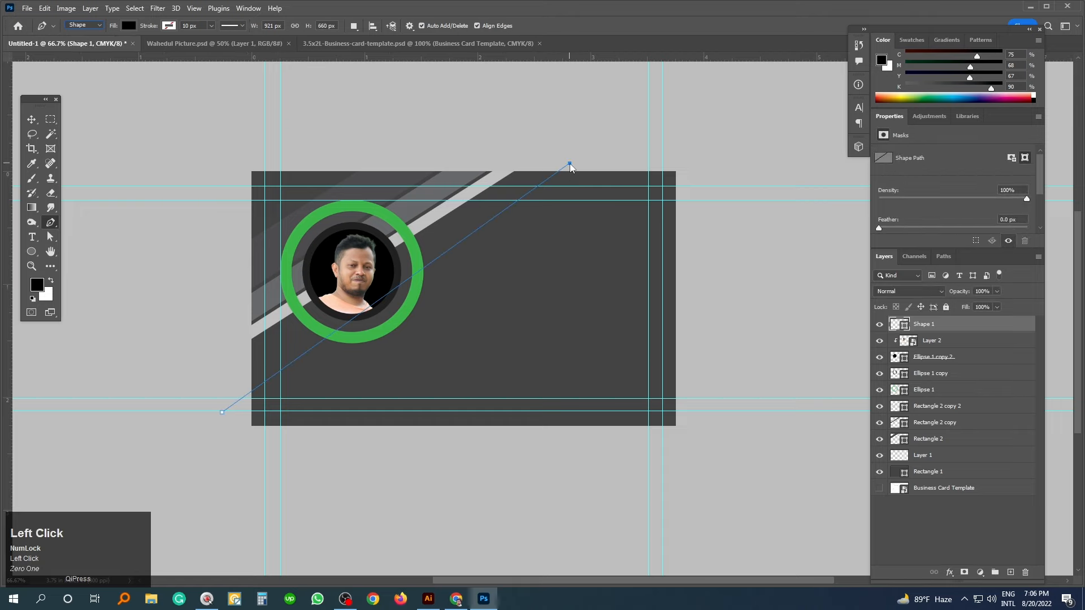
left_click(729, 163)
left_click(700, 463, "shift")
left_click(200, 452, "shift")
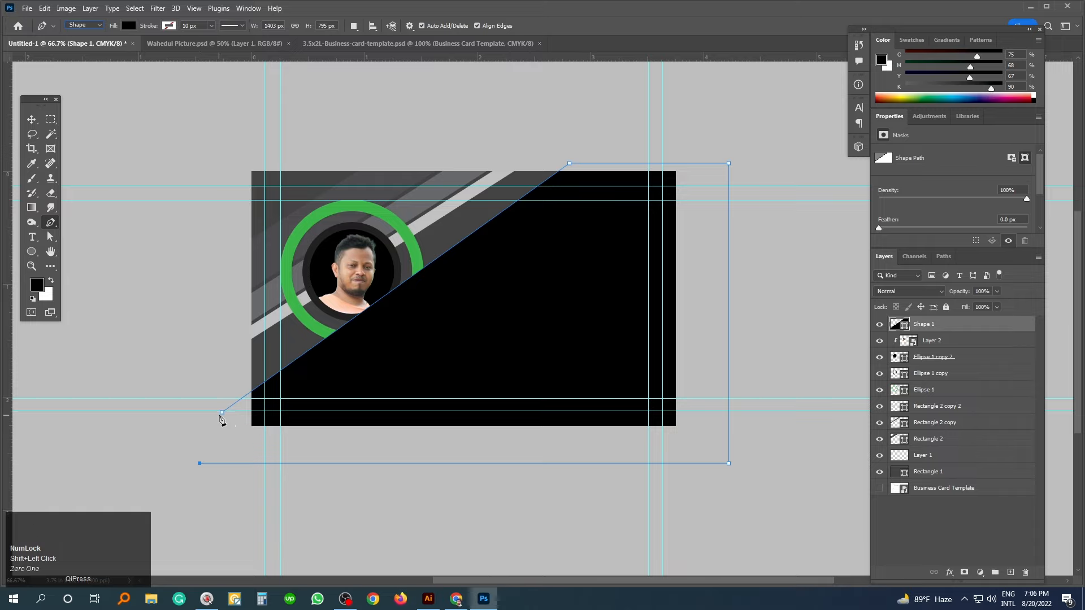
left_click(222, 413)
- Adjust the diagonal's anchors, moving the top point slightly right and the lower point left
right_click(49, 234)
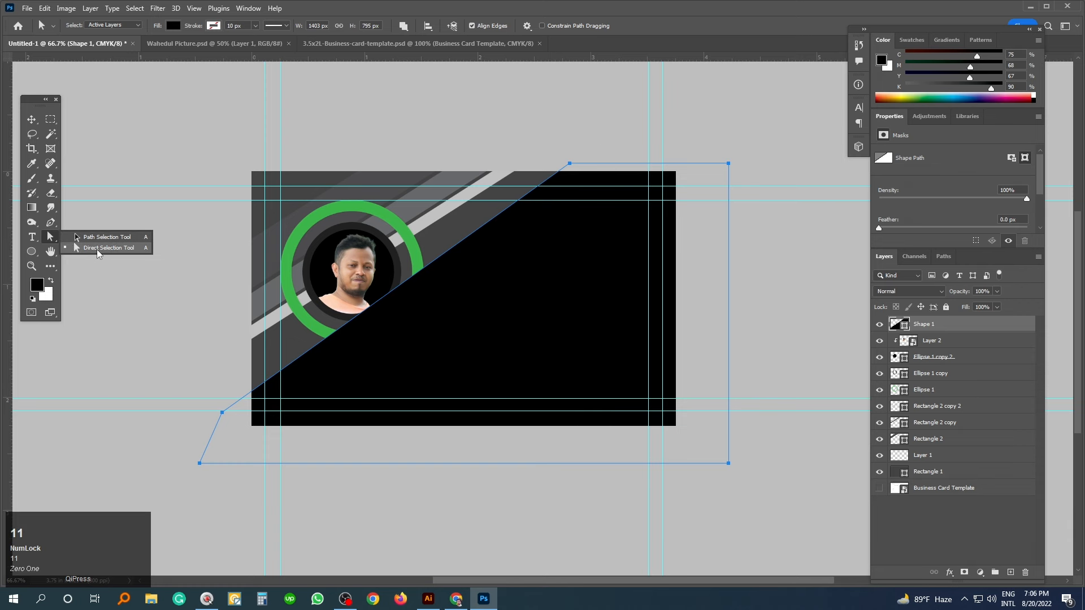
left_click(97, 249)
left_click(556, 150)
left_click(590, 176)
left_click_drag(570, 164, 587, 164)
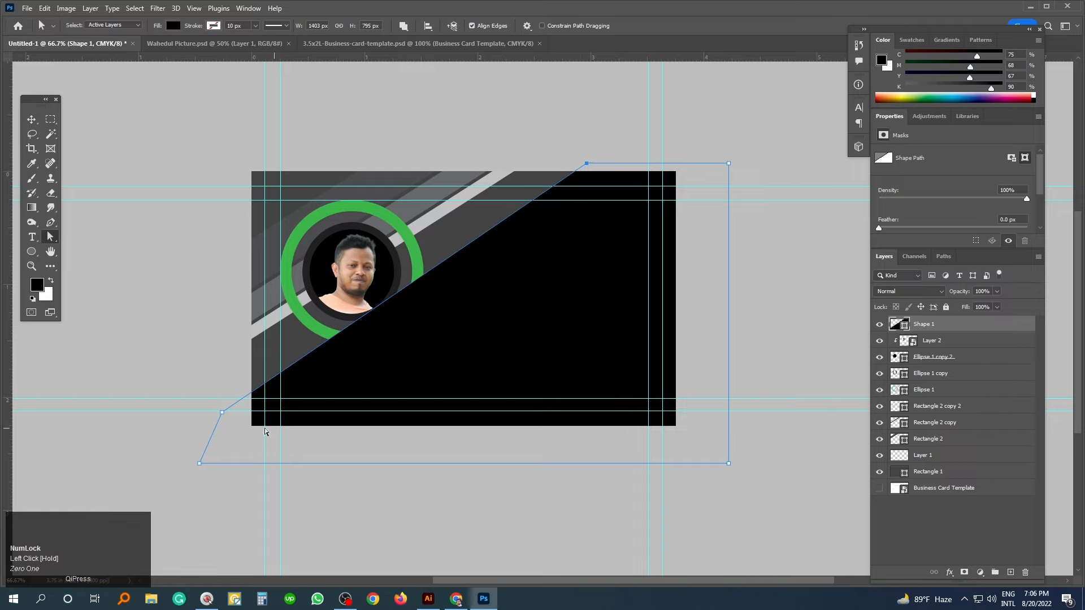
left_click_drag(222, 413, 207, 411)
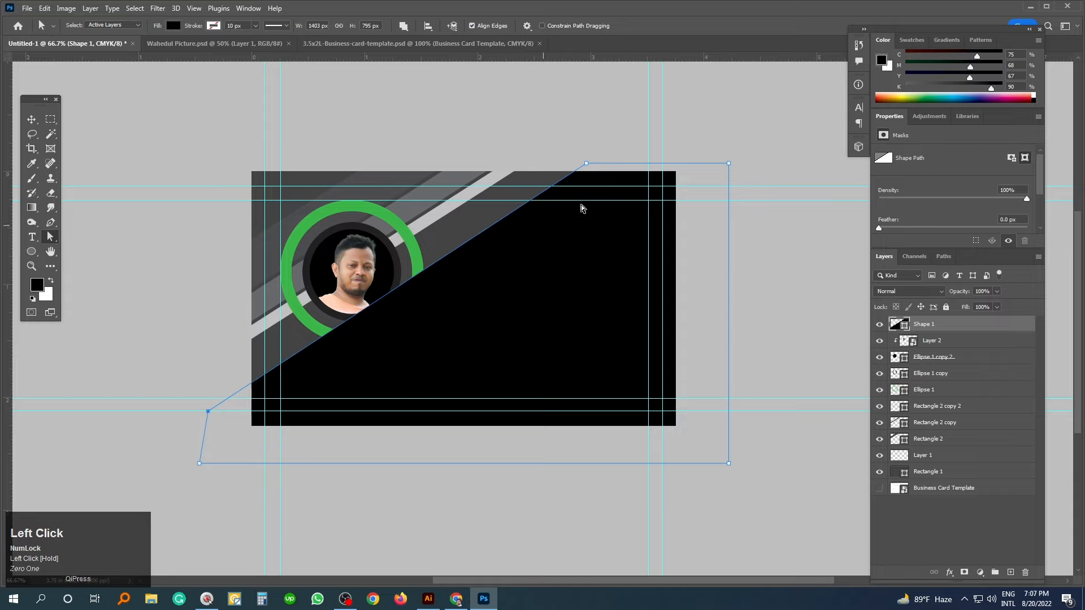
left_click_drag(586, 164, 585, 164)
left_click(589, 173)
- Bring the light grey stripe to the front of all layers
left_click(450, 218)
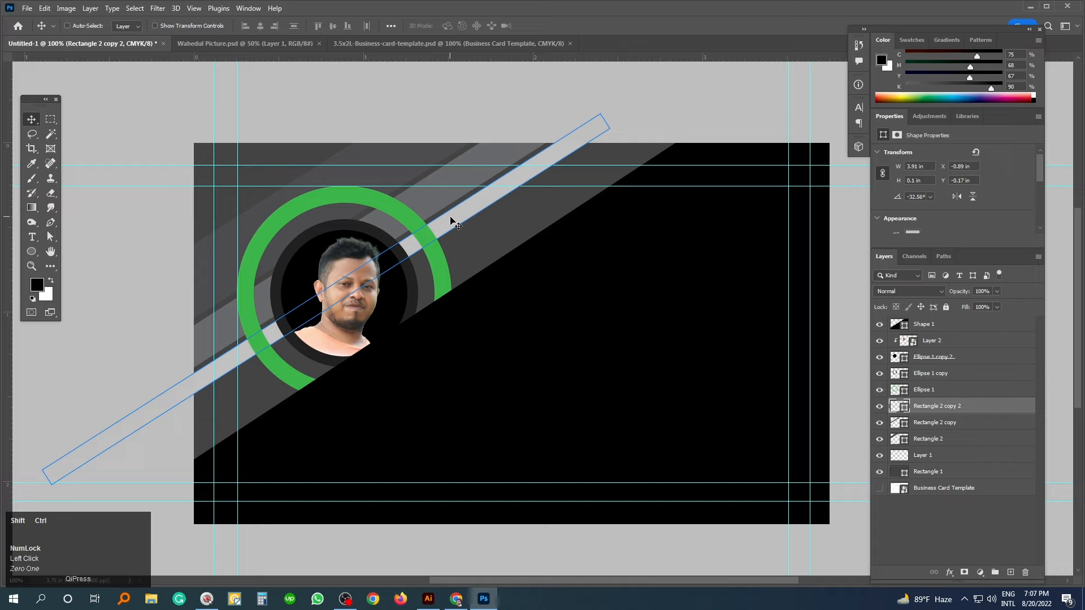
key("ctrl+shift+]")
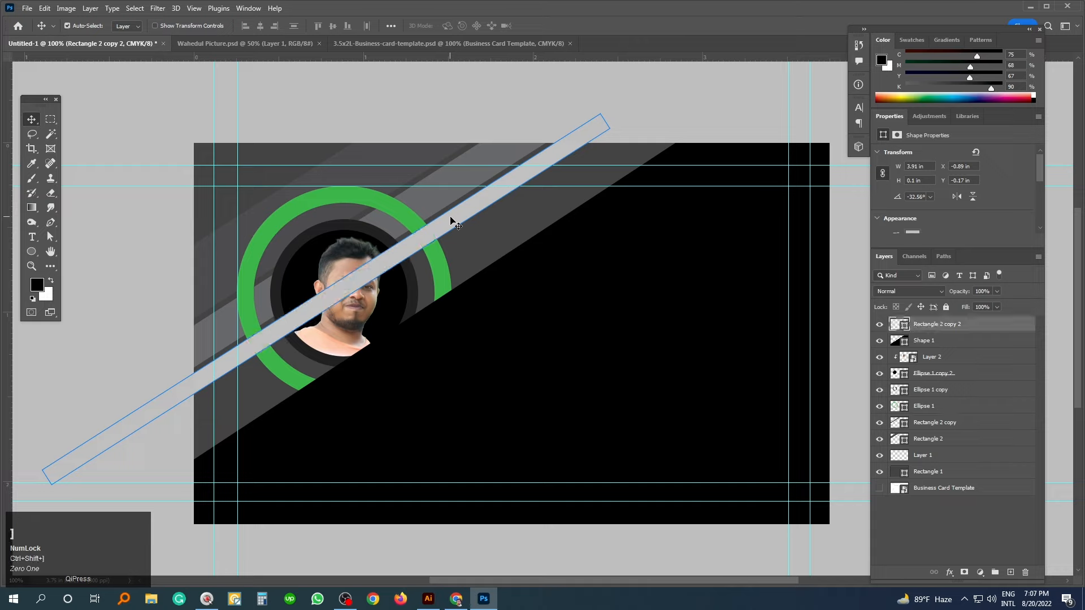
left_click(353, 264)
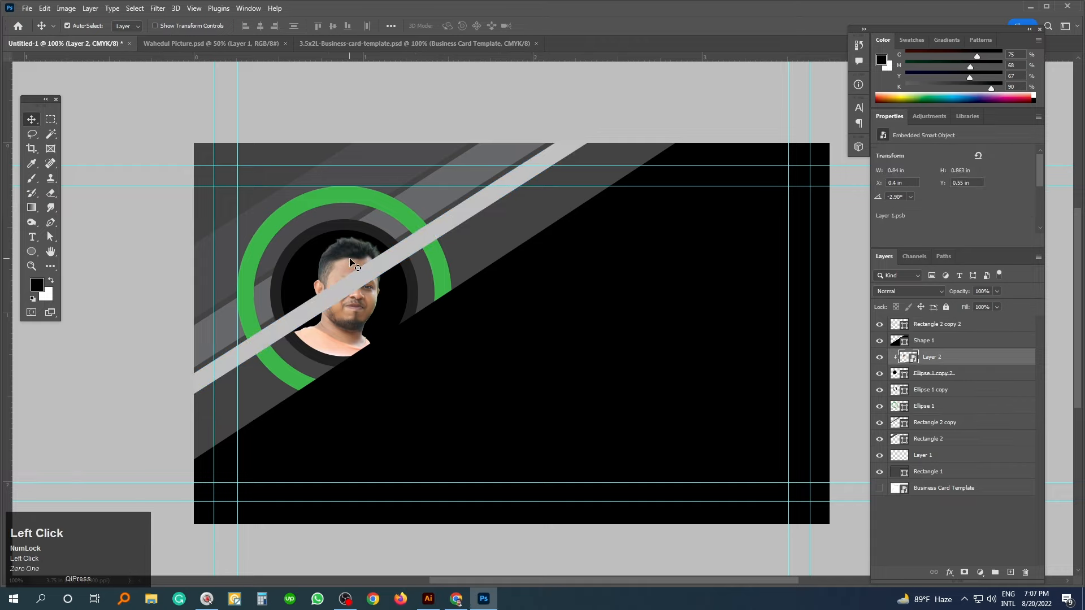
key("ctrl+shift+]")
key("ctrl+z")
- Bring the portrait circle in front of the light grey stripe
left_click(305, 266)
key("ctrl+shift+]")
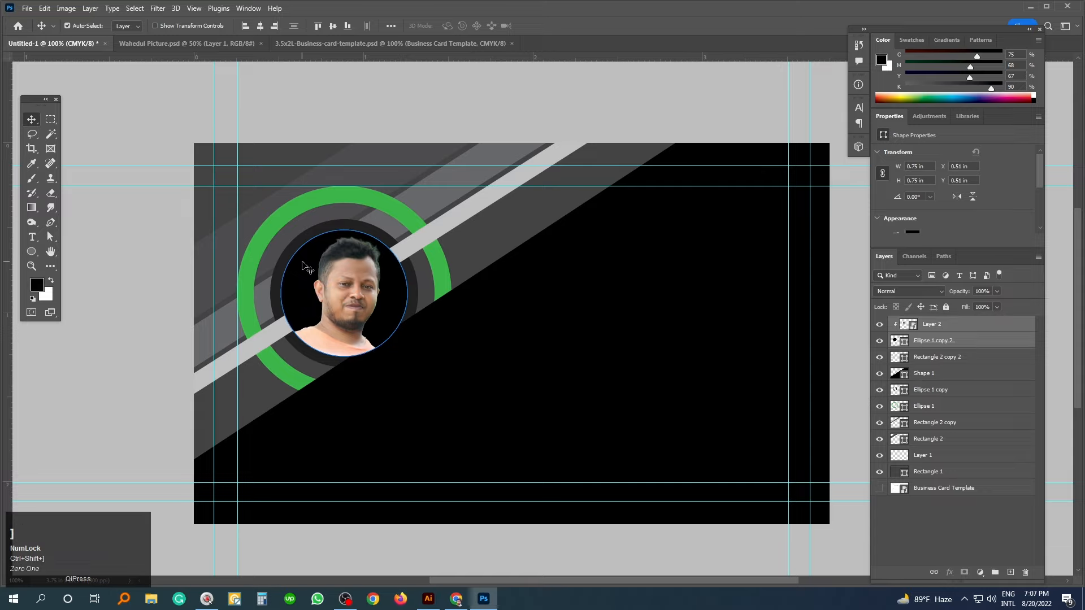
left_click(107, 403)
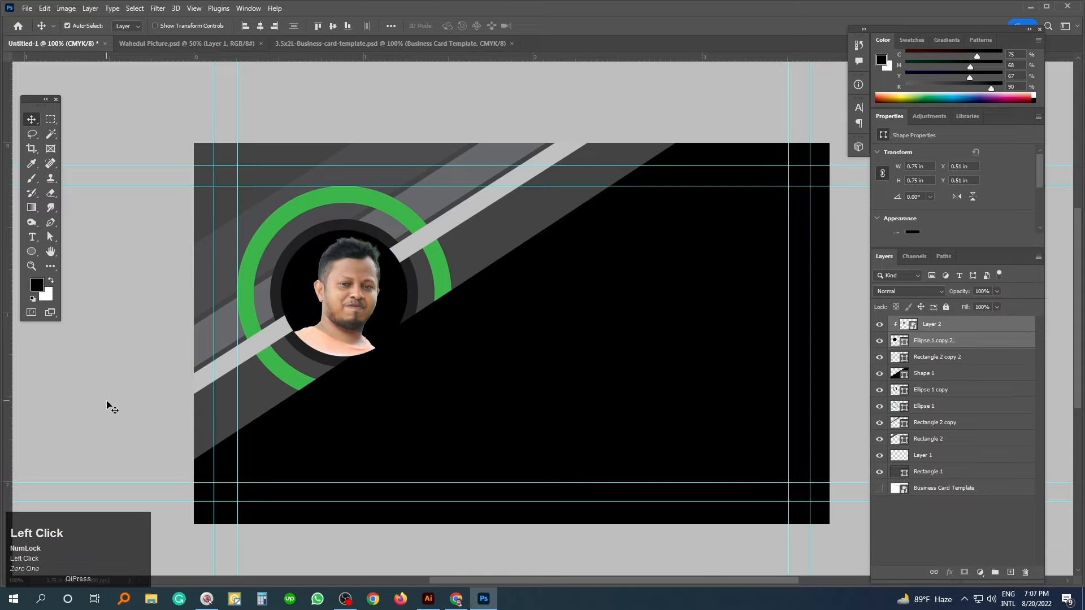
key("space")
left_click_drag(436, 351, 438, 334)
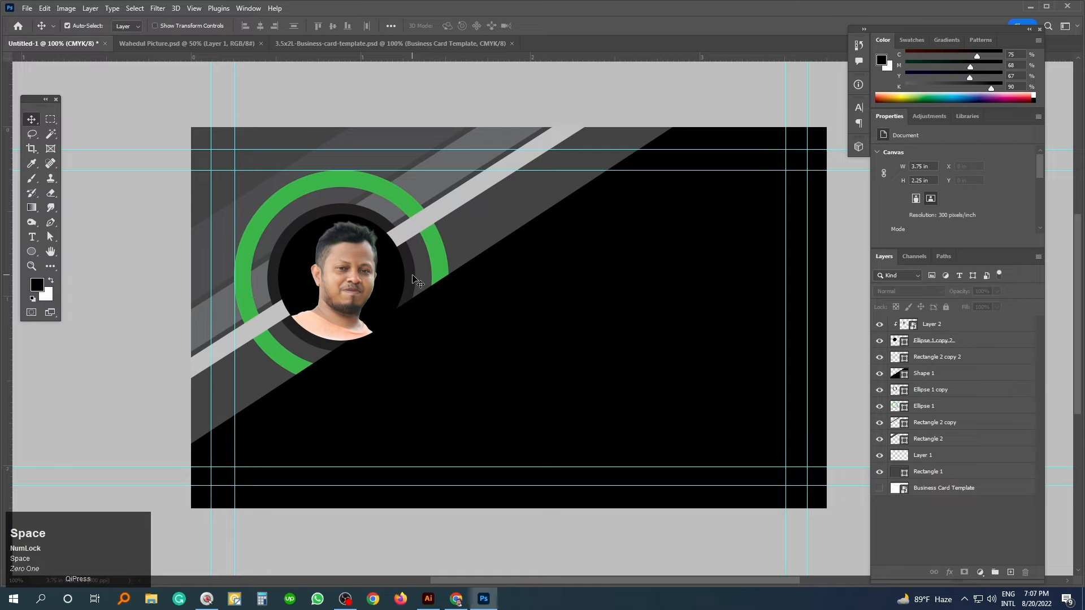
- Fill Shape 1 with the card's dark grey #434343 sampled from the background
left_click(415, 283)
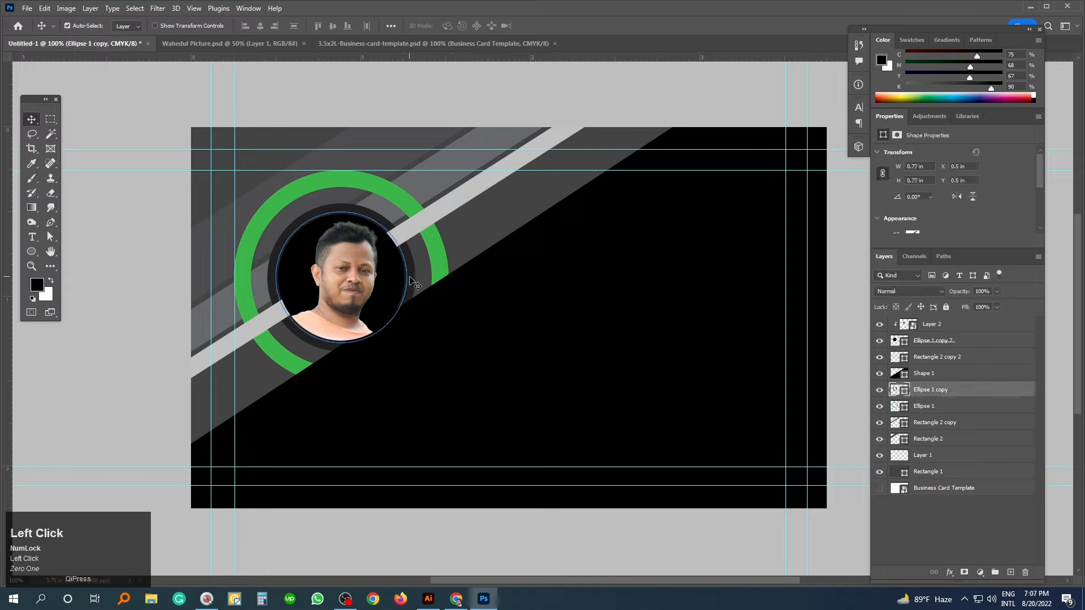
left_click(481, 362)
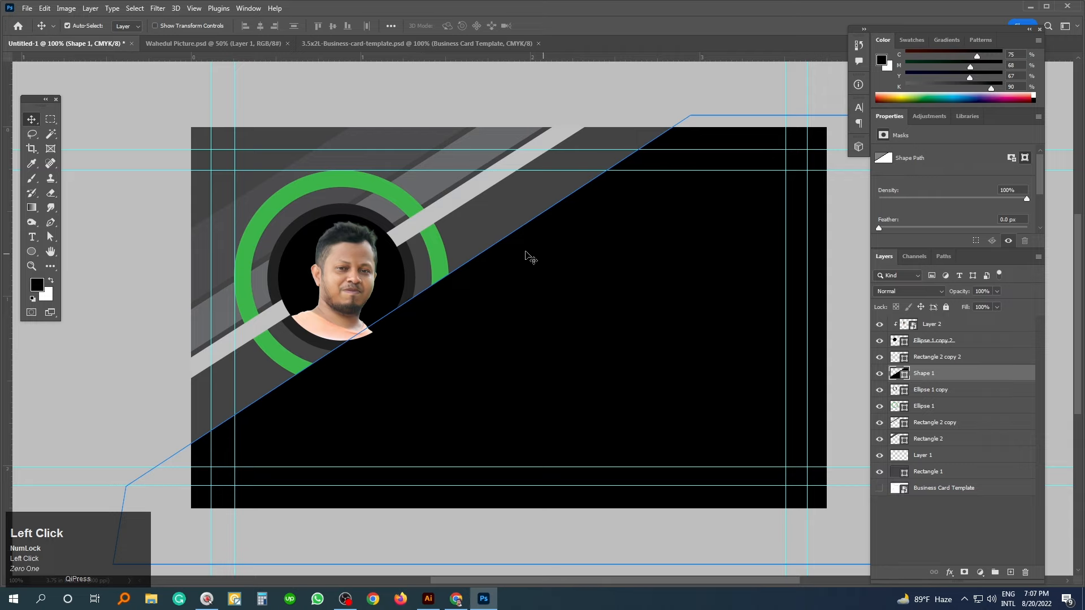
double_click(898, 374)
left_click(495, 211)
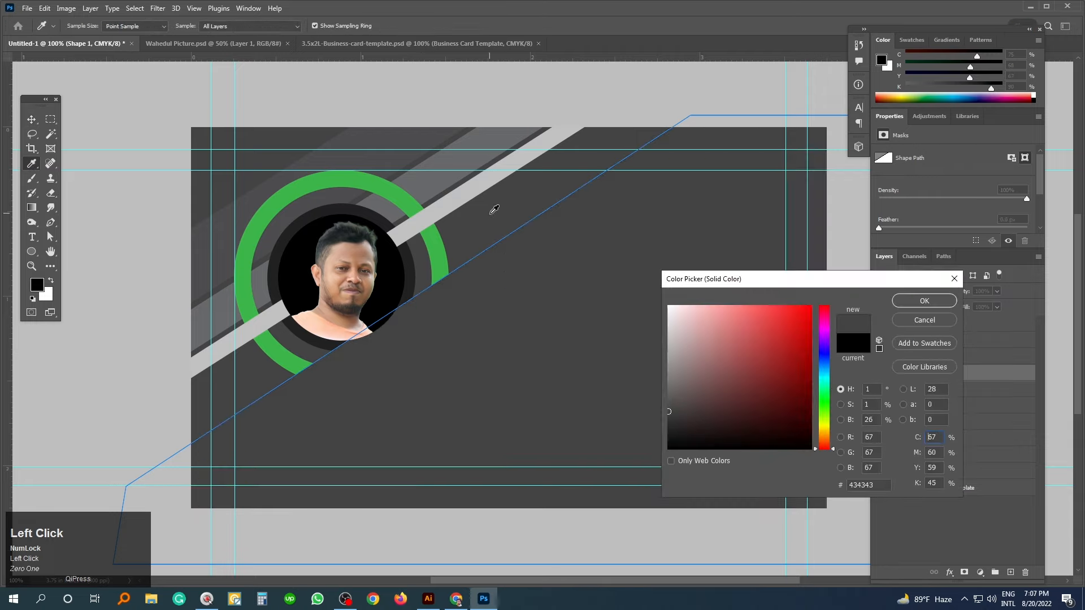
left_click(923, 304)
- Move Shape 1 below Ellipse 1 copy, just above the outer green ring
left_click(148, 195)
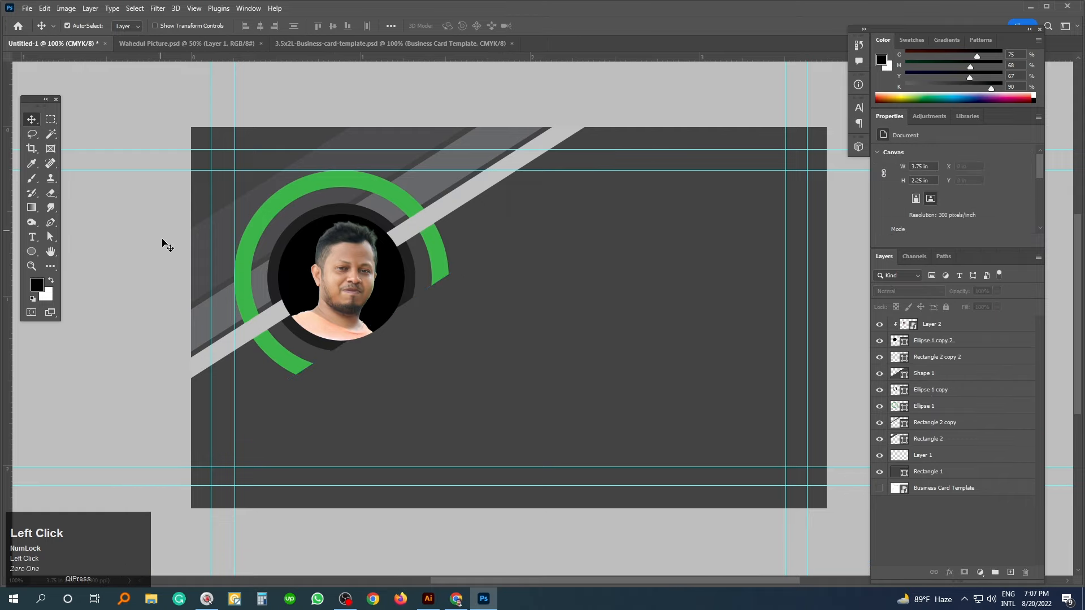
left_click_drag(366, 366, 371, 349)
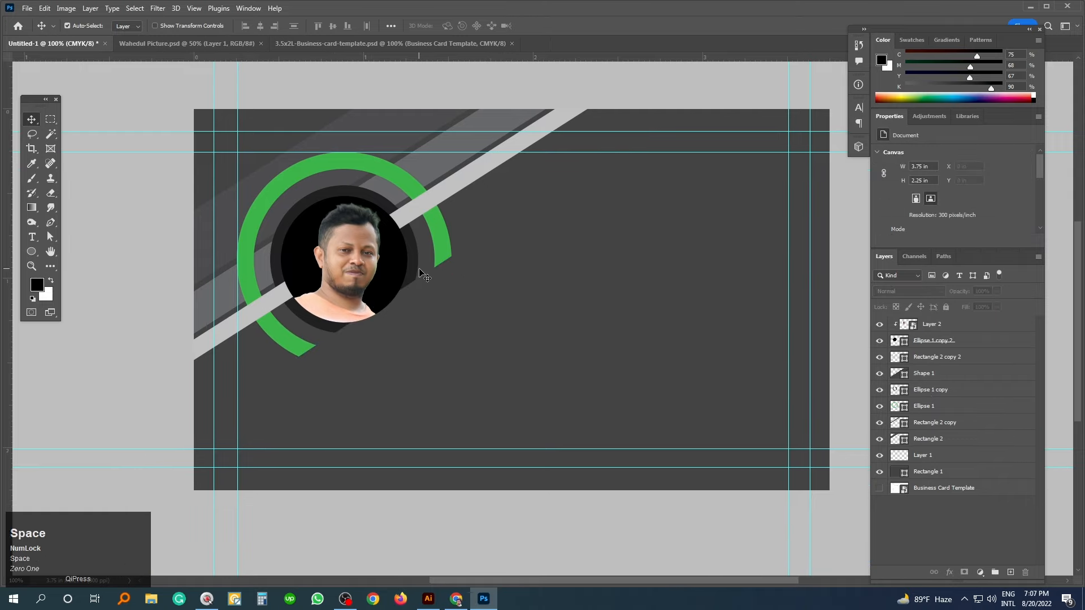
left_click(443, 304)
mouse_move(927, 373)
left_mouse_down()
mouse_move(927, 457)
mouse_move(925, 390)
left_mouse_up()
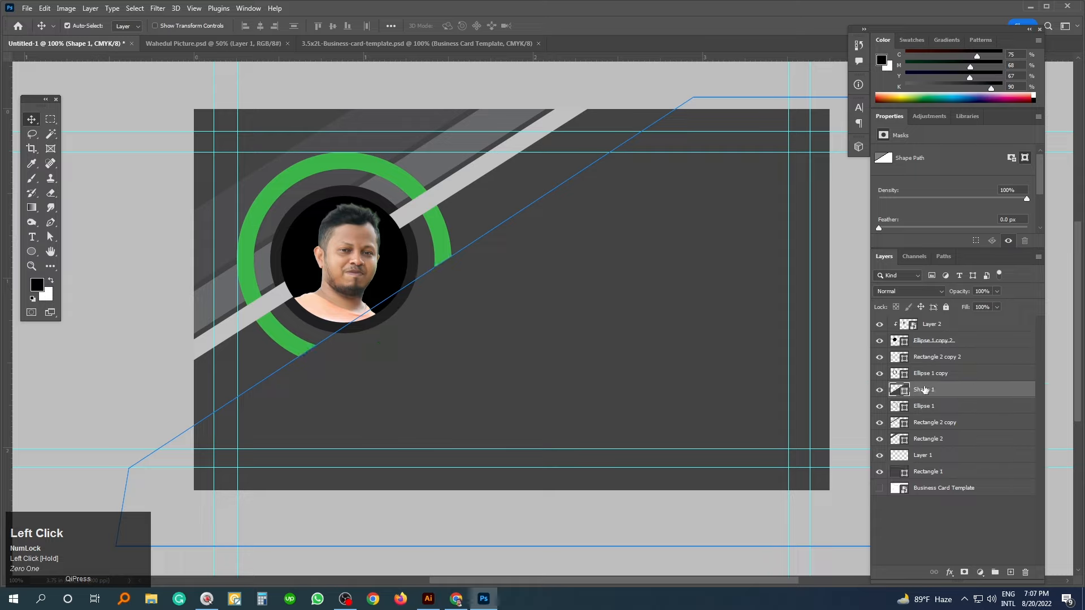
- Give Ellipse 1 copy a Normal-mode drop shadow at 67% opacity
left_click(120, 388)
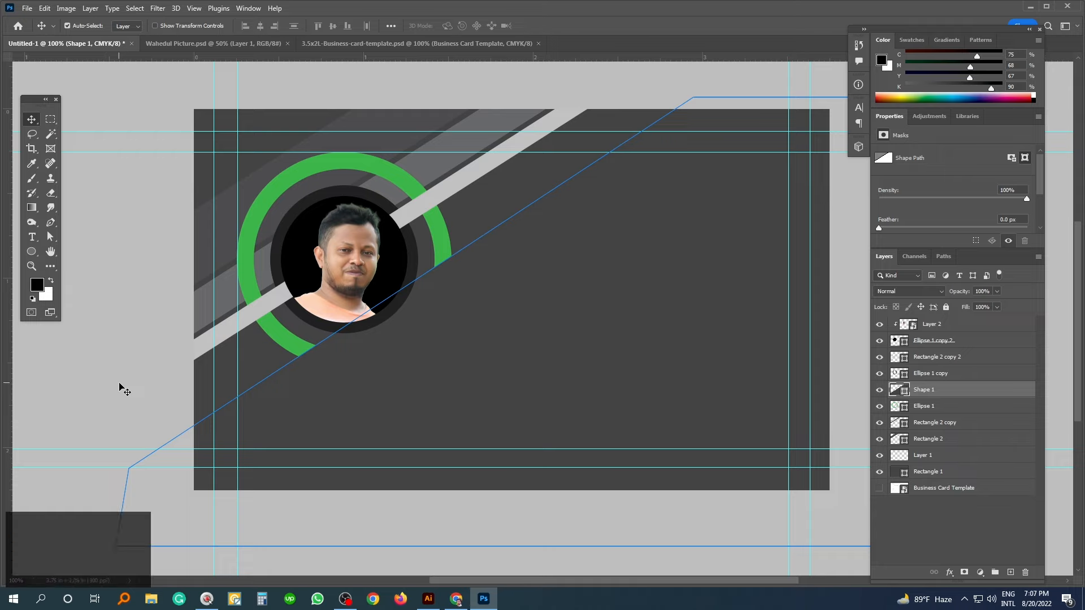
left_click(406, 296)
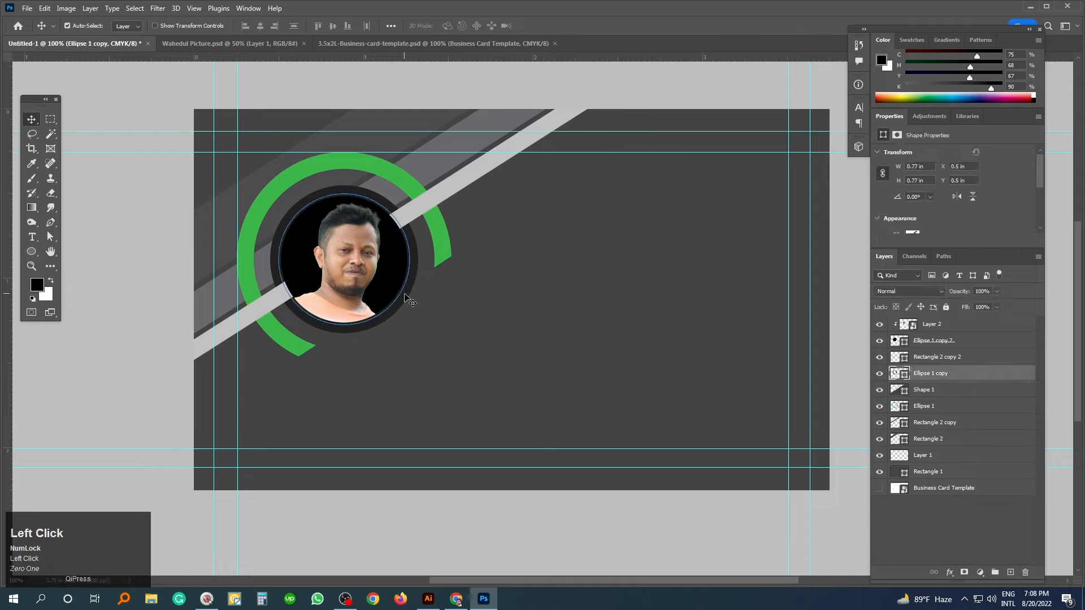
left_click(950, 572)
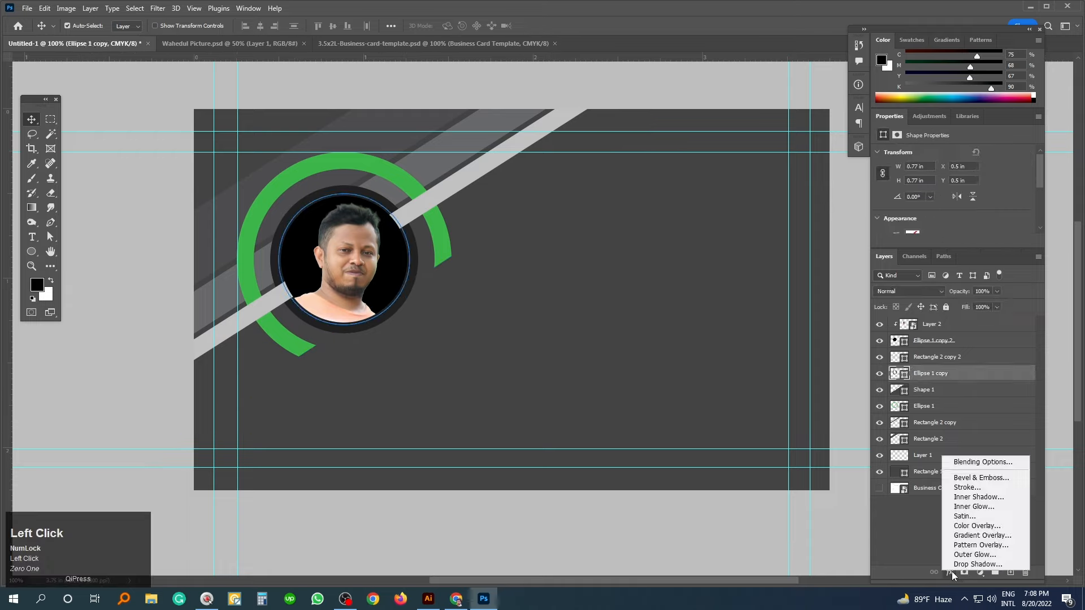
left_click(979, 565)
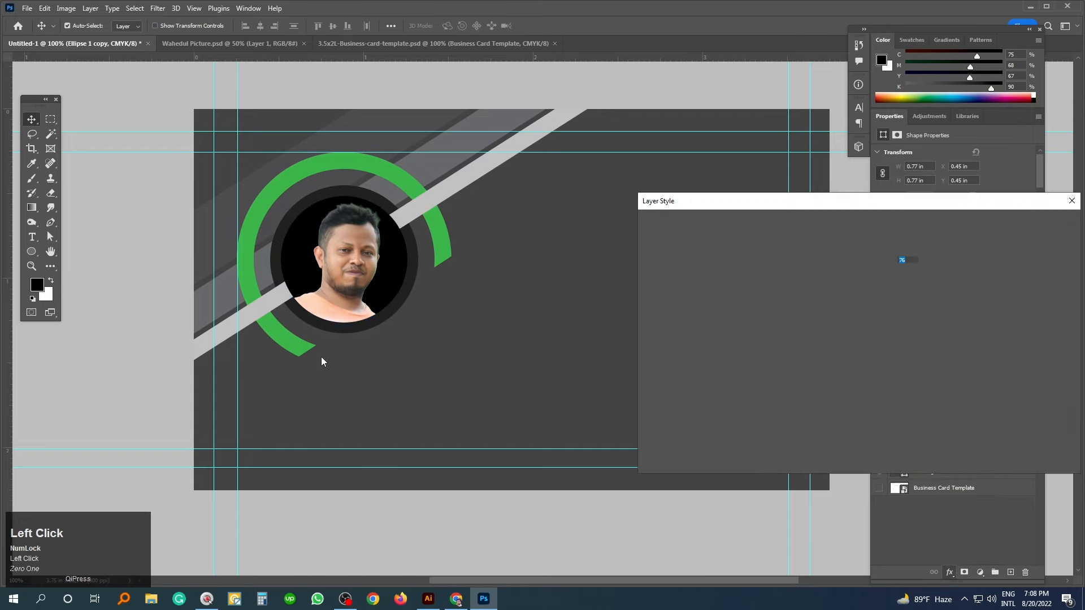
left_click_drag(881, 260, 895, 268)
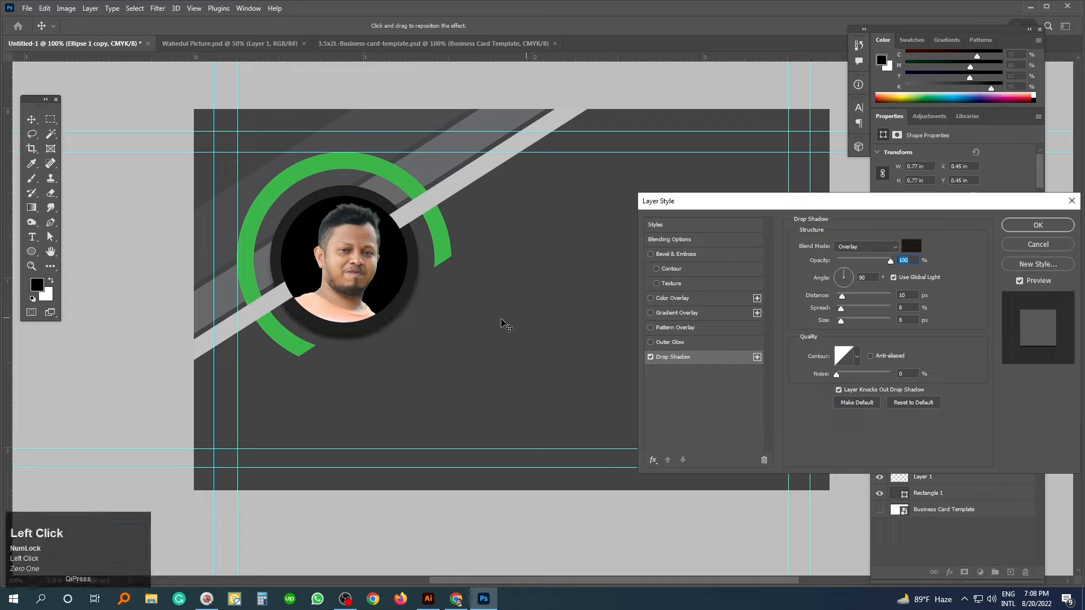
left_click_drag(404, 311, 406, 312)
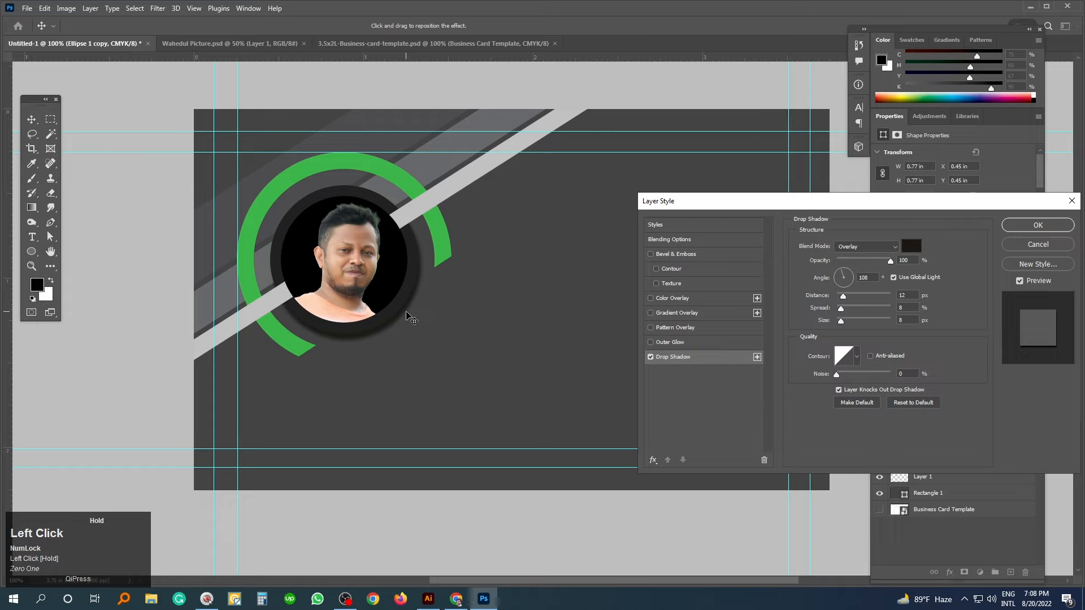
left_click(828, 261)
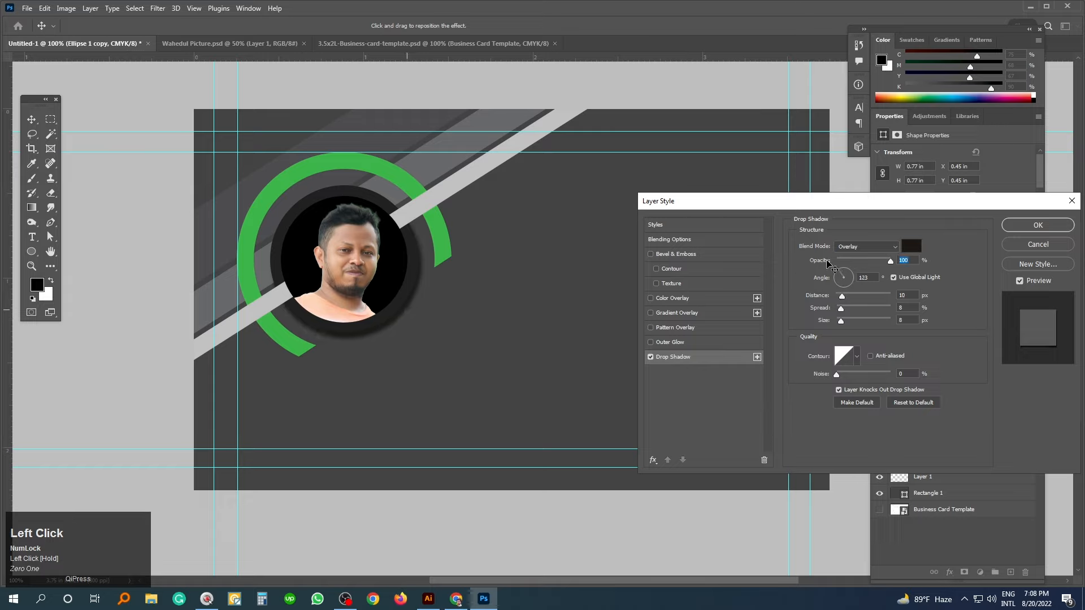
left_click(889, 249)
left_click(852, 250)
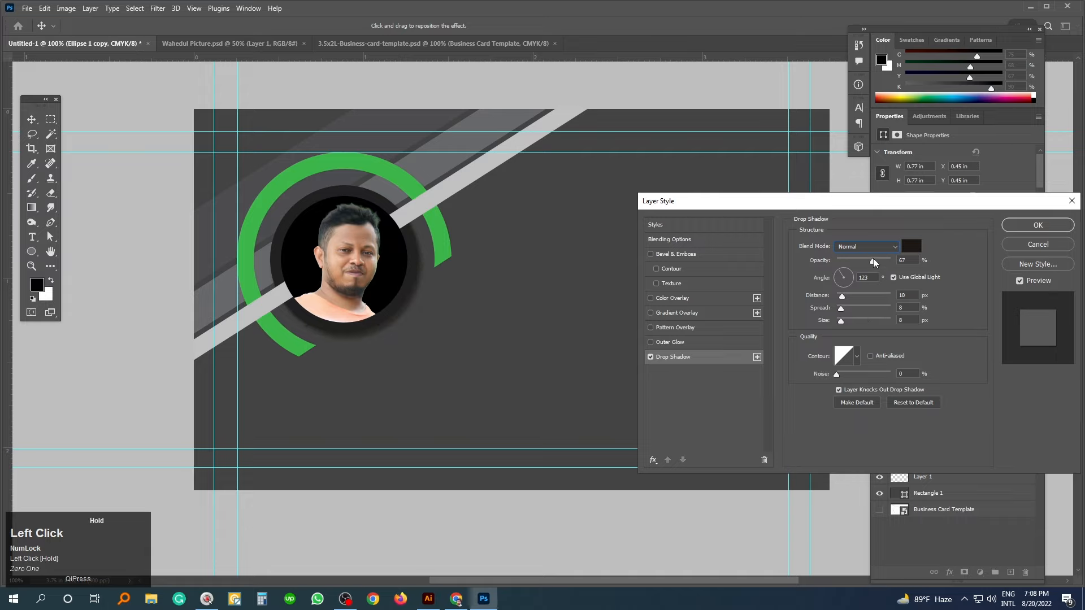
left_click(1016, 229)
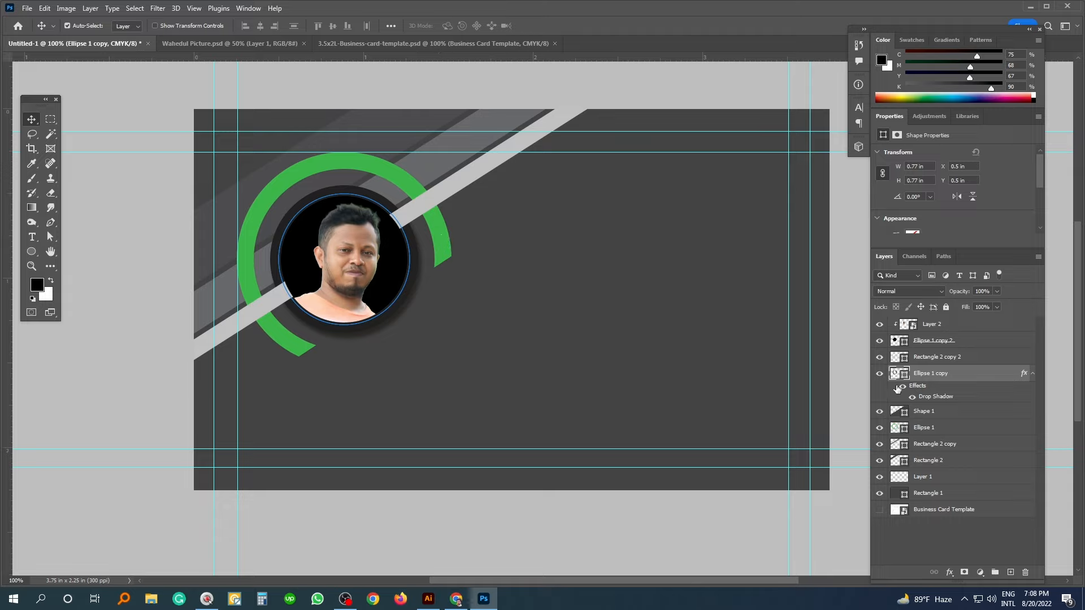
- Fill the Ellipse 1 copy 2 circle behind the portrait with white #ffffff
left_click(895, 342)
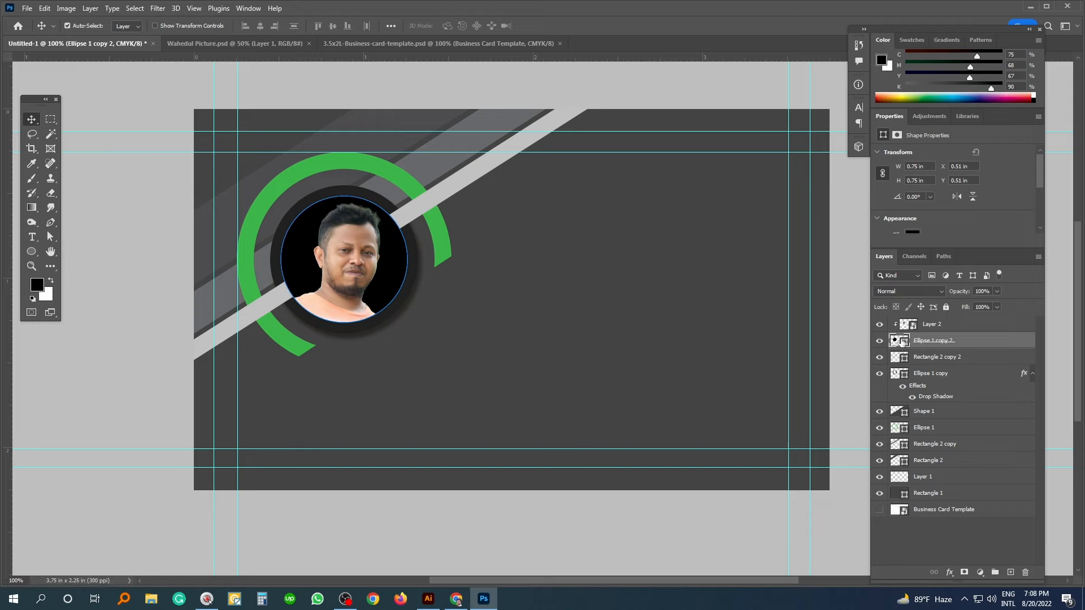
left_click(895, 340)
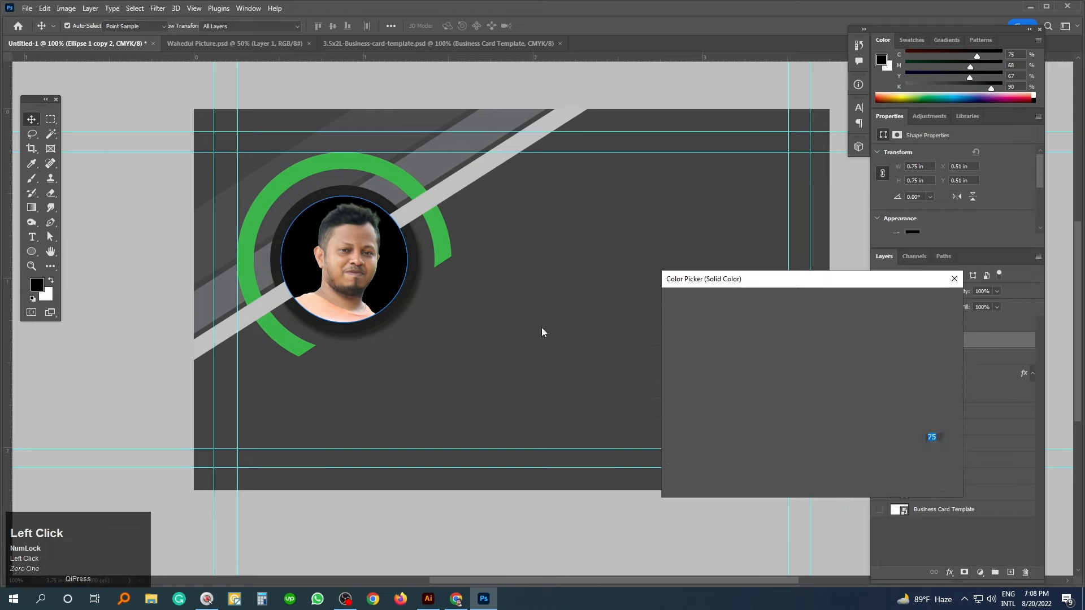
left_click_drag(674, 346, 661, 295)
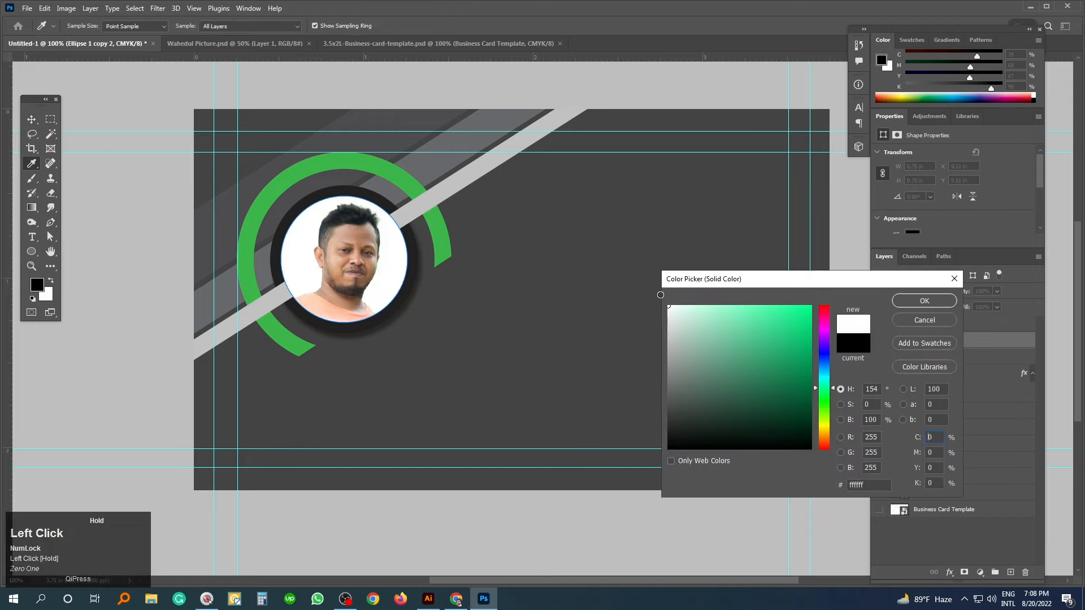
left_click(926, 303)
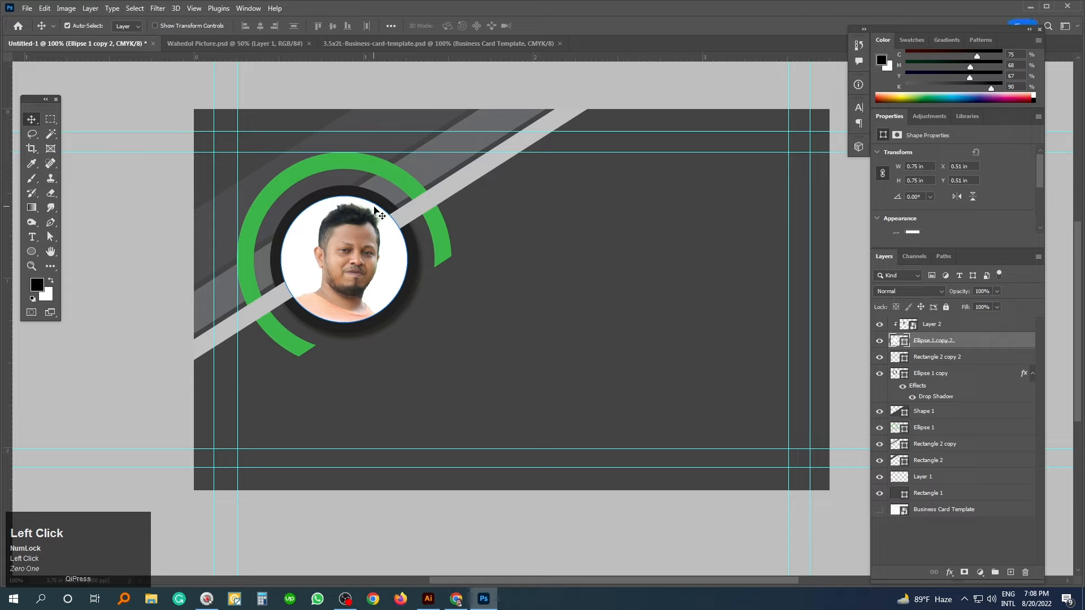
left_click(133, 191)
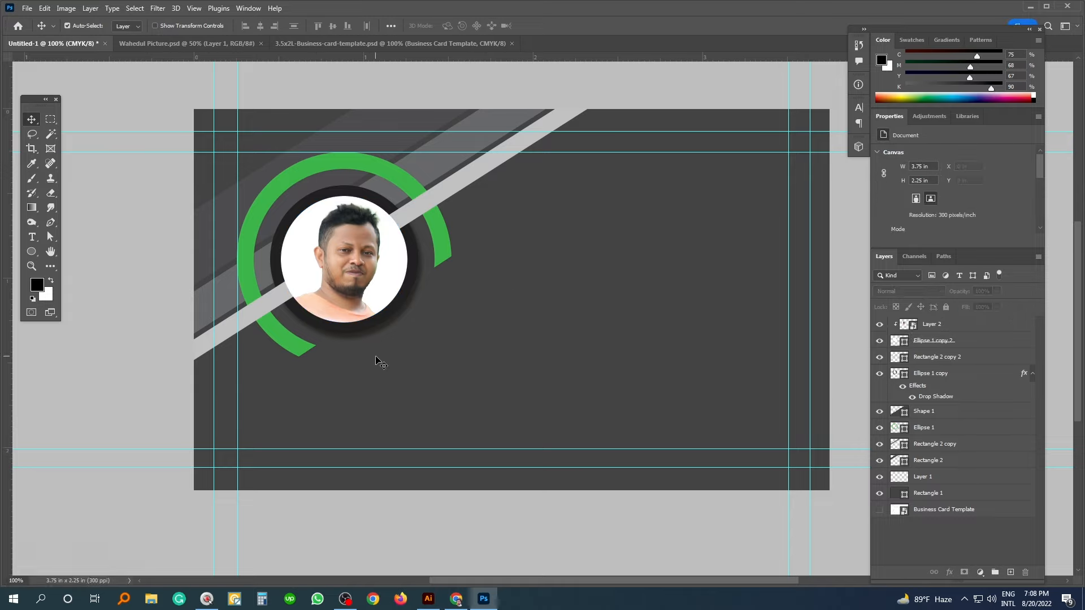
left_click(445, 246)
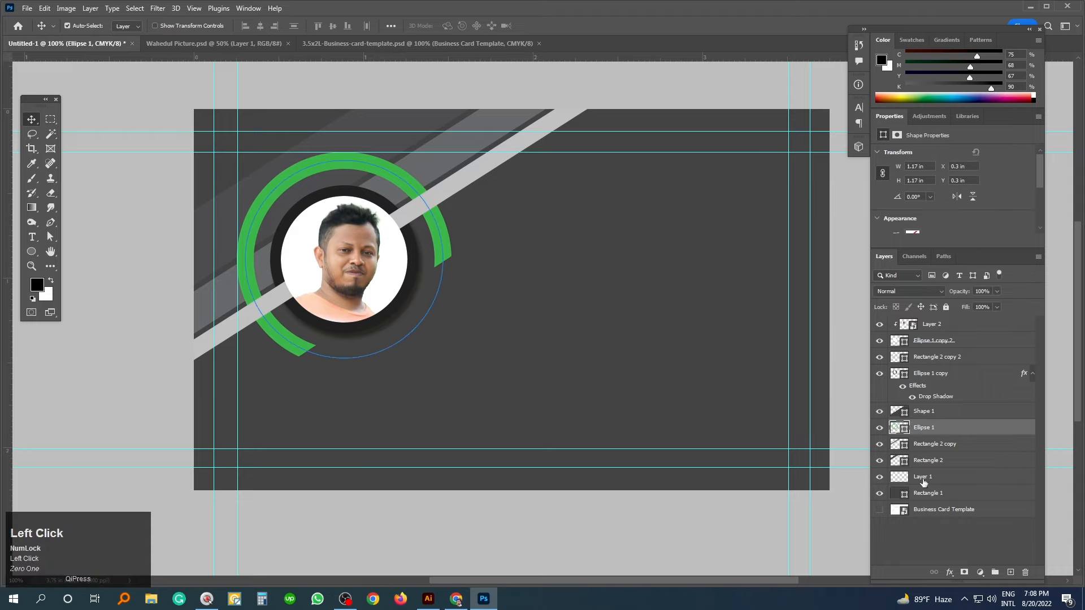
- Add a drop shadow to the Ellipse 1 green ring at 42% opacity
left_click(950, 572)
left_click(968, 565)
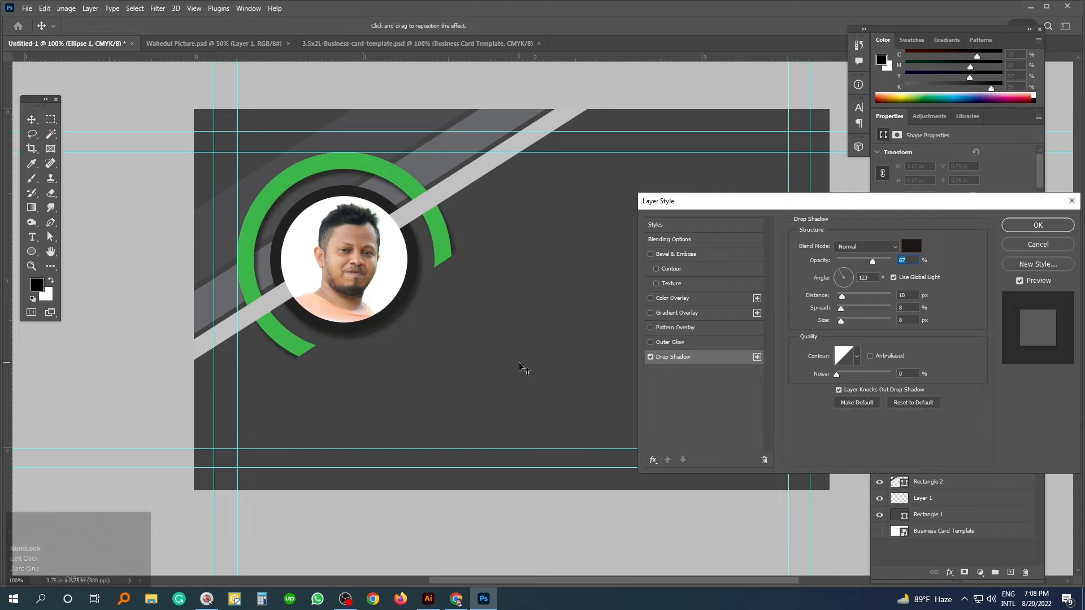
left_click_drag(443, 269, 444, 271)
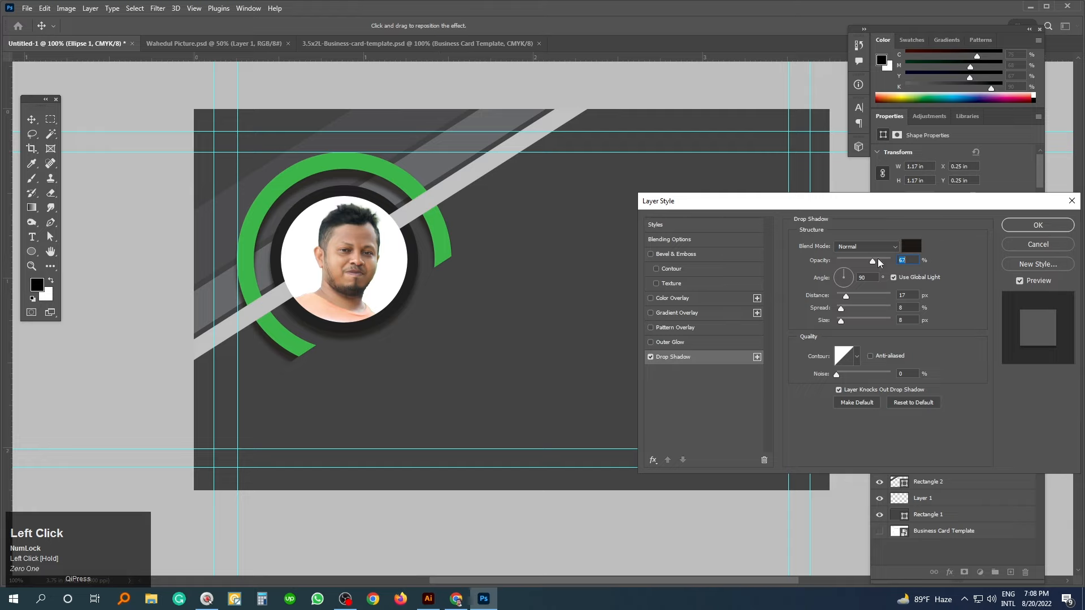
left_click_drag(863, 262, 859, 262)
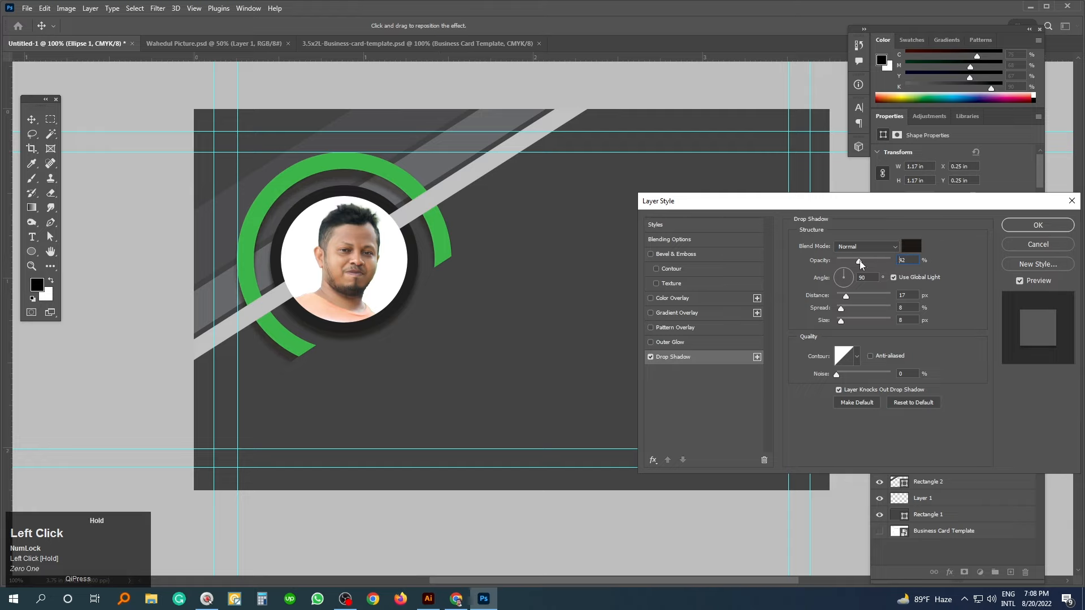
left_click(1038, 226)
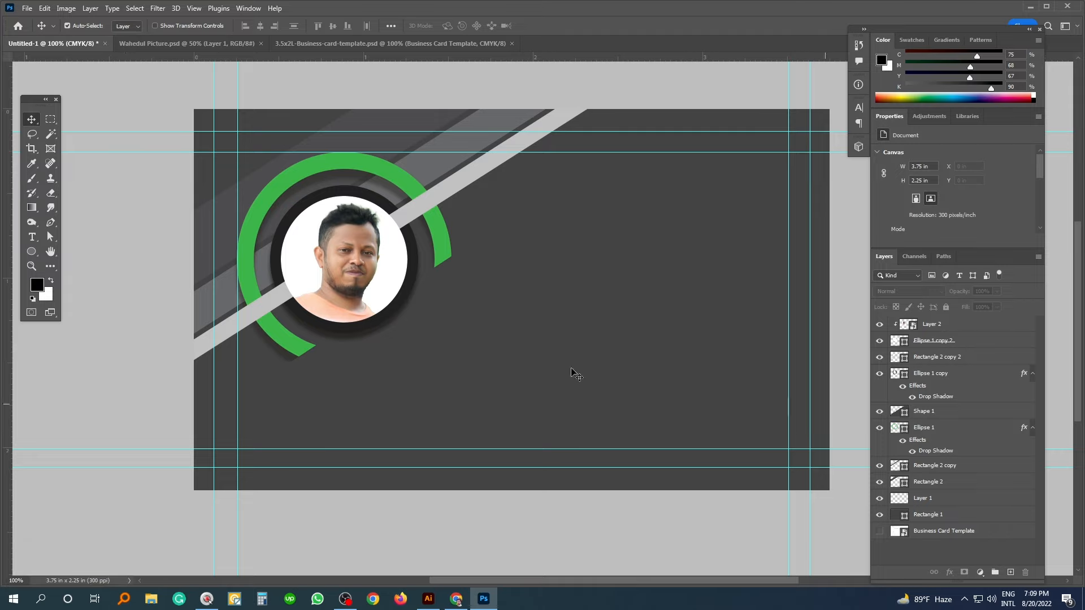
- Adjust the ring's shadow angle and distance so it has only a small offset
left_click(432, 230)
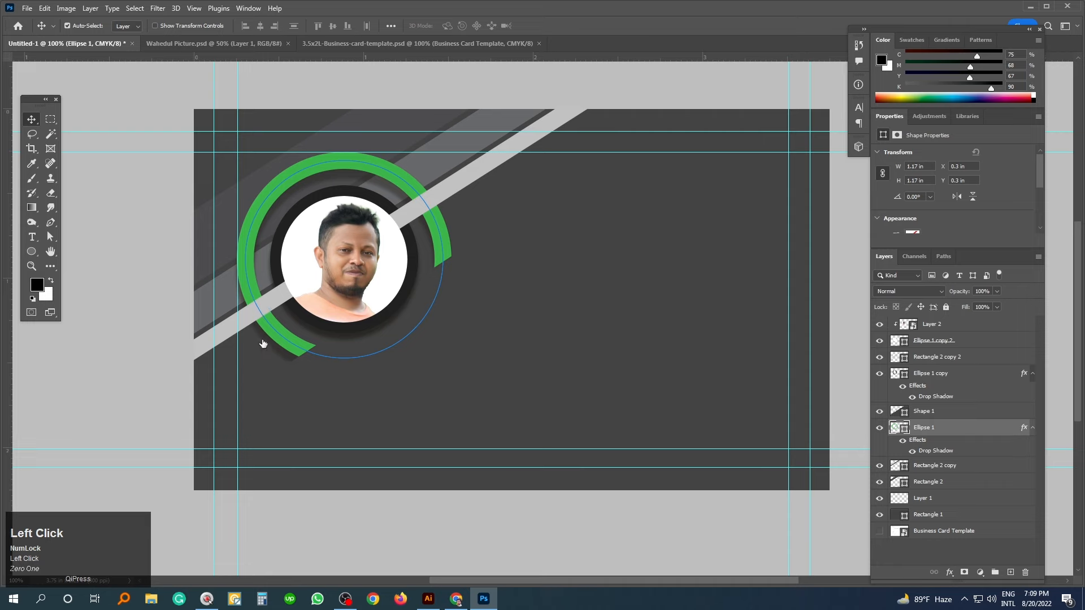
left_click(353, 332)
left_click_drag(353, 332, 358, 333)
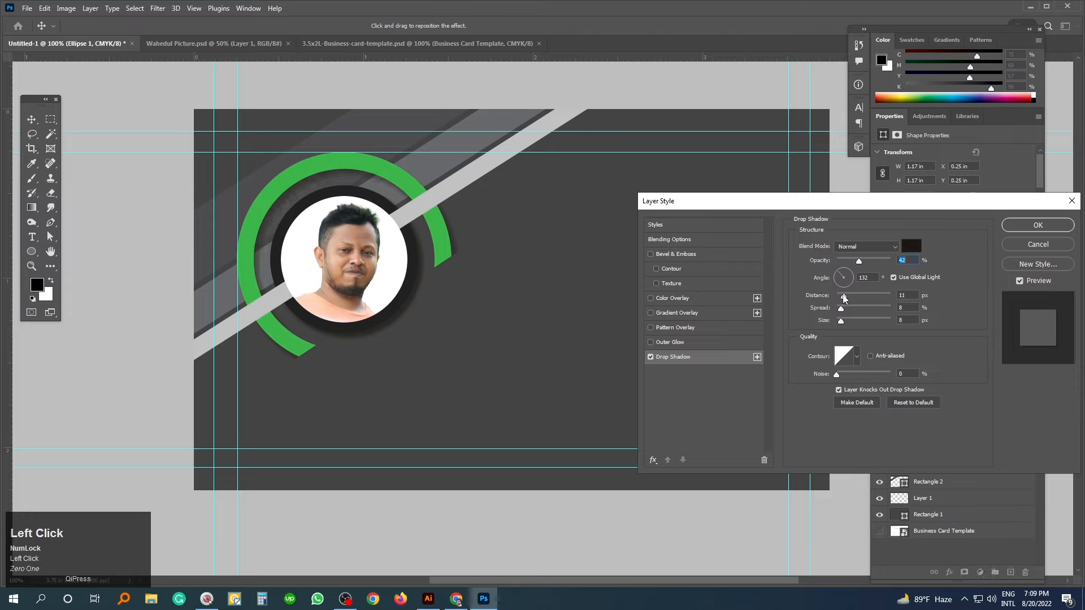
left_click_drag(304, 374, 311, 361)
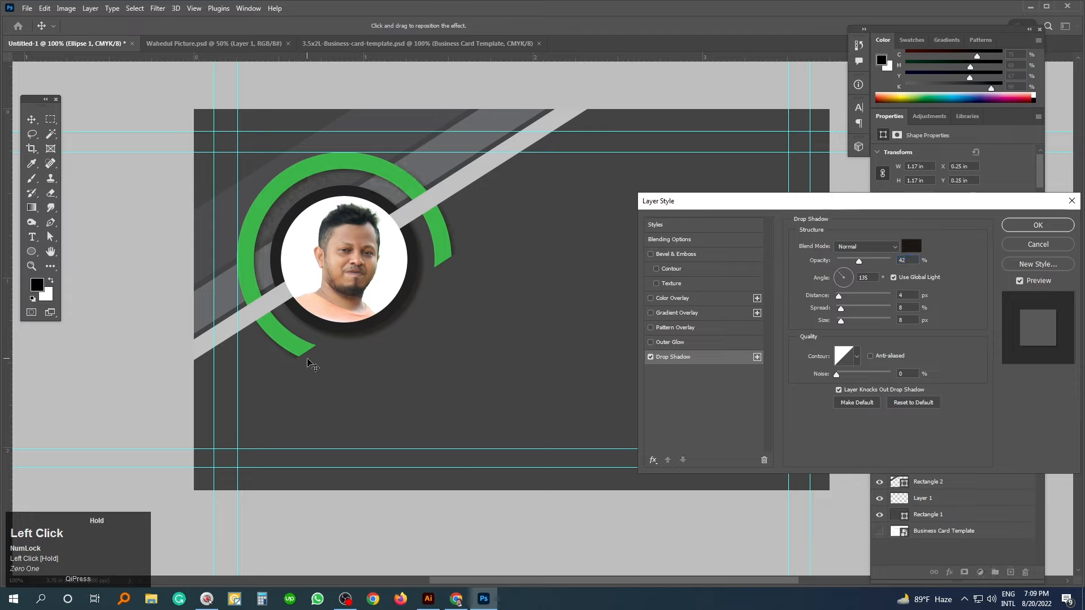
left_click_drag(412, 320, 408, 318)
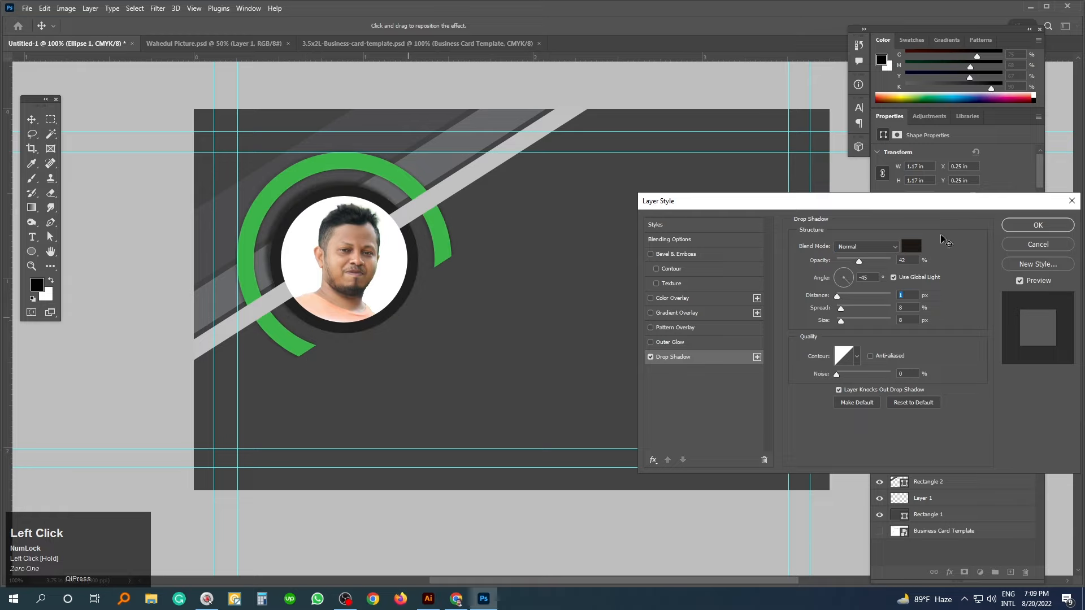
left_click(1048, 228)
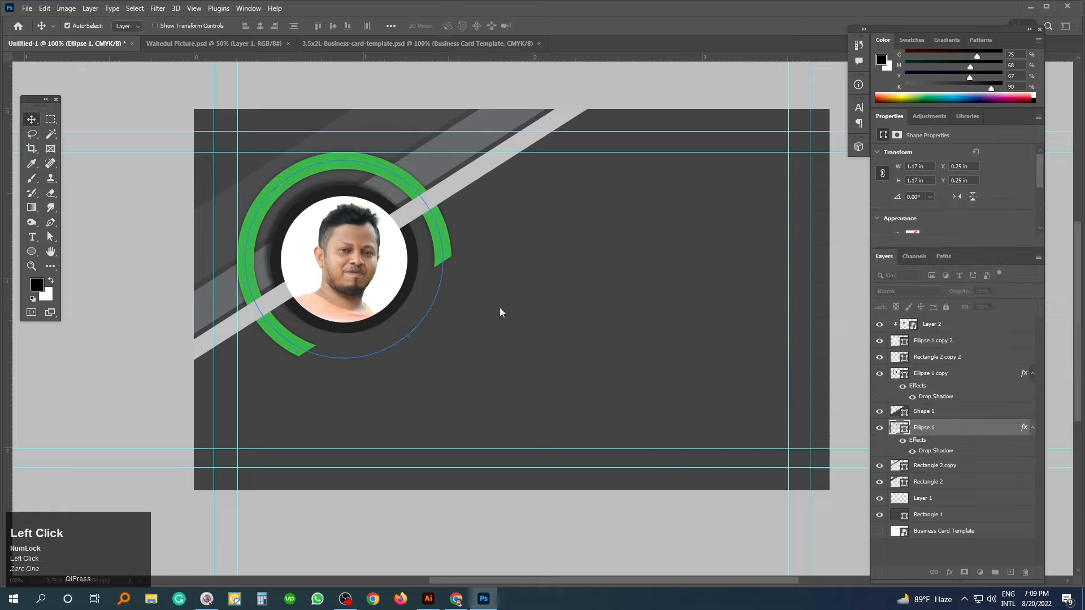
left_click(160, 376)
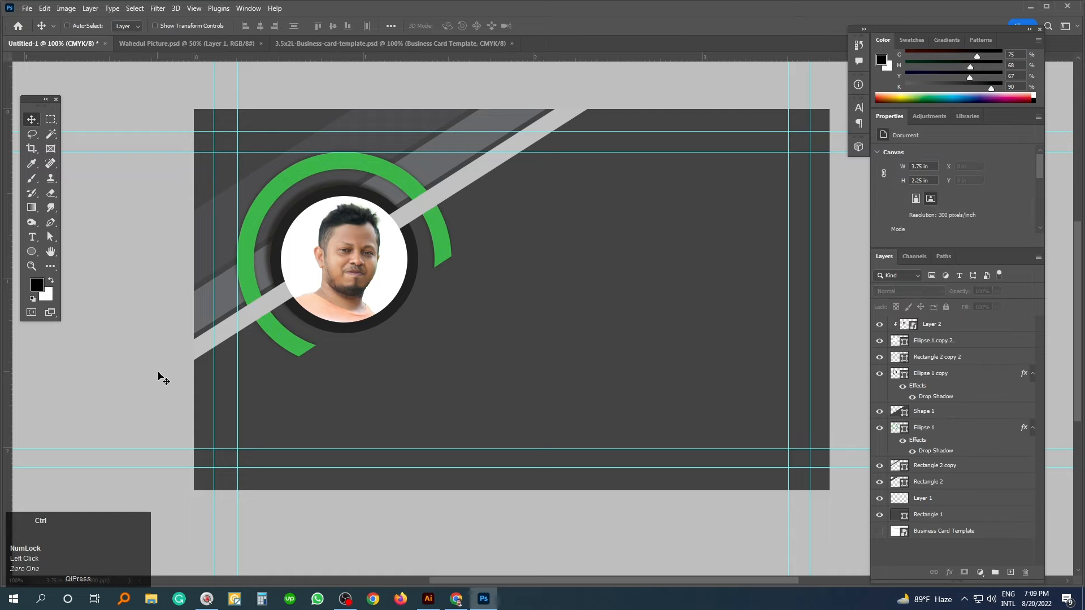
- Adjust the card view and start a text line to the right of the portrait
key("ctrl+minus")
left_click(622, 334, "ctrl")
left_click_drag(617, 334, 577, 344)
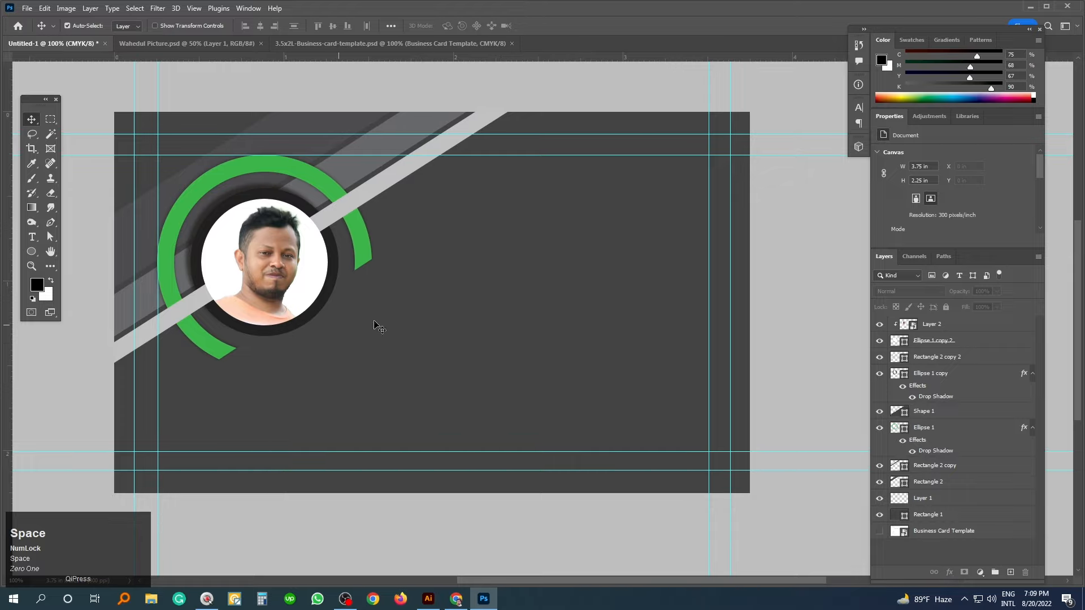
left_click(33, 237)
left_click_drag(519, 251, 532, 263)
left_click(502, 247)
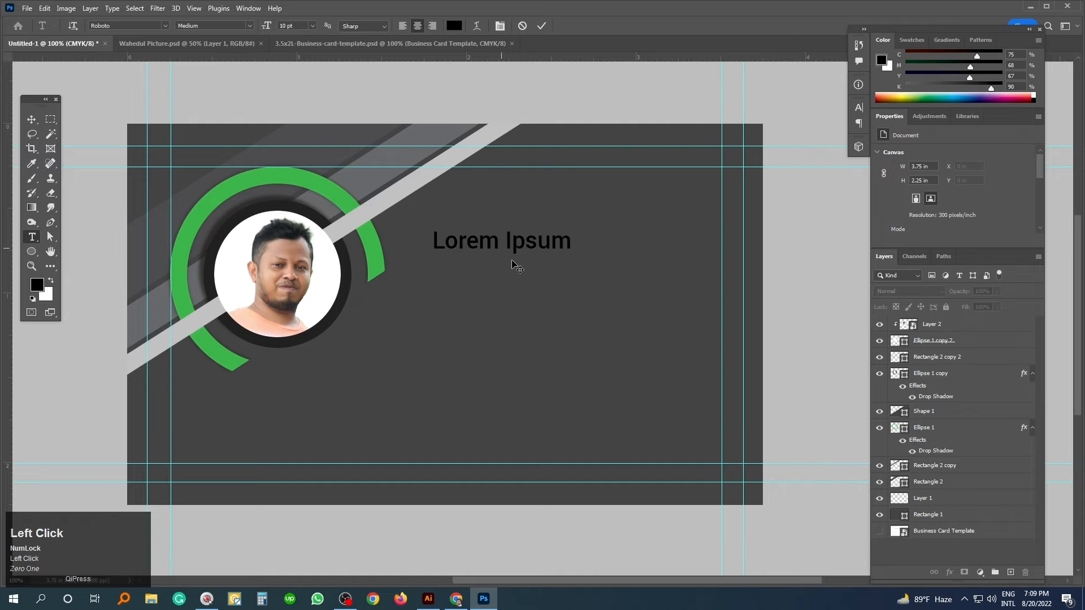
- Sample the ring's green with the Eyedropper and copy its hex code
left_click(31, 164)
left_click(327, 176)
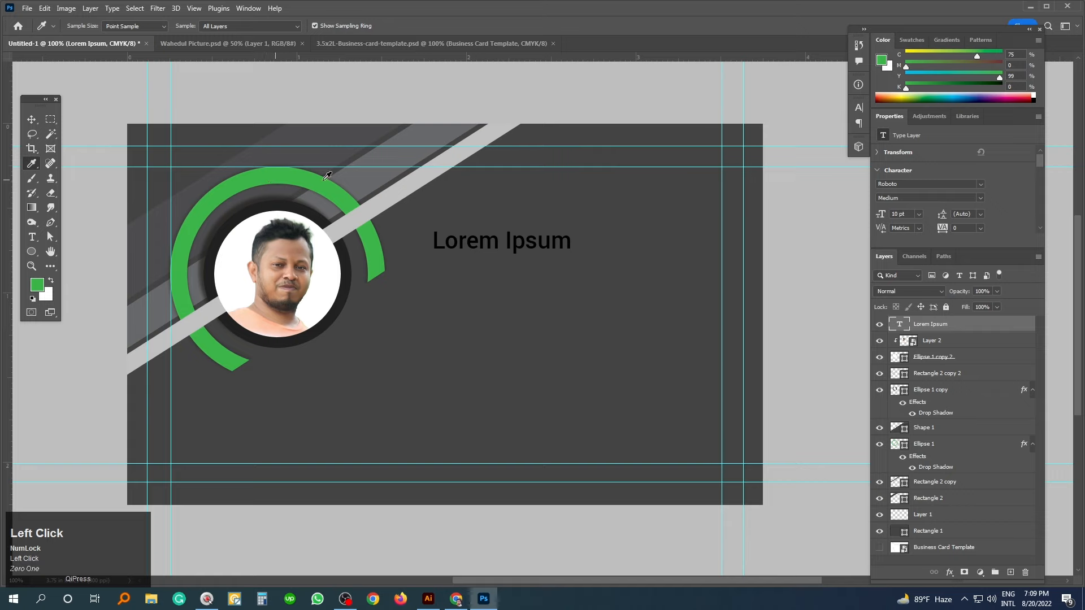
left_click(891, 65)
left_click(890, 484)
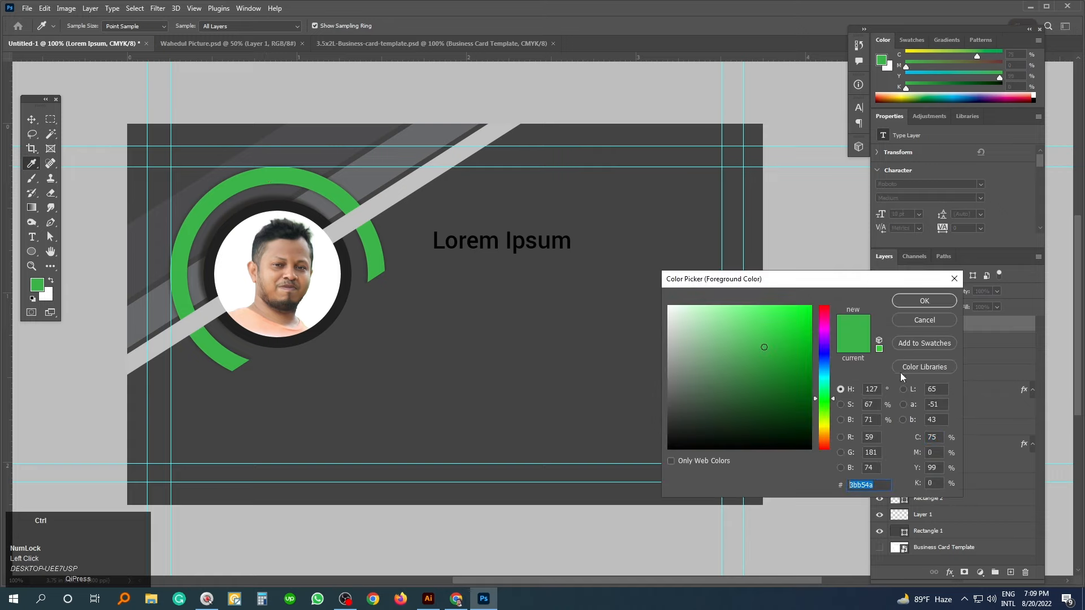
key("1")
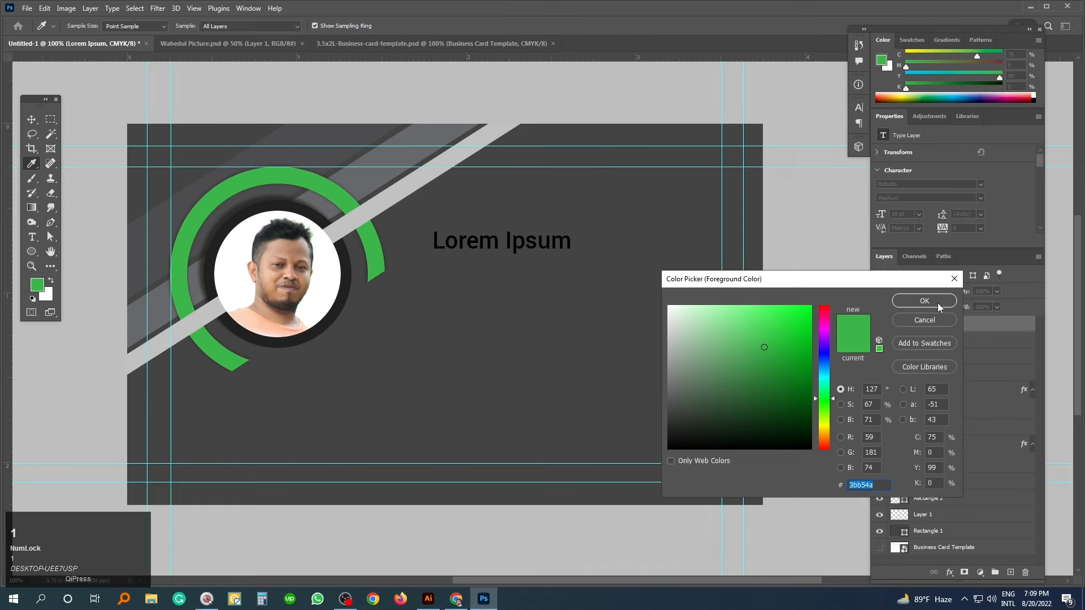
left_click(938, 303)
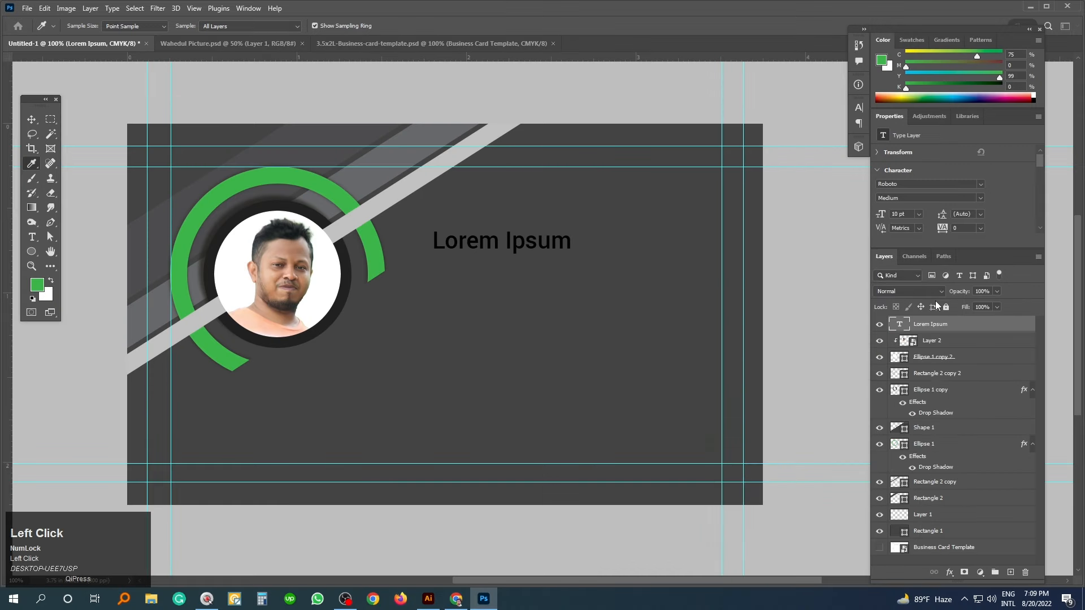
- Paste the ring green hex as the placeholder text's colour and nudge the text right
double_click(900, 325)
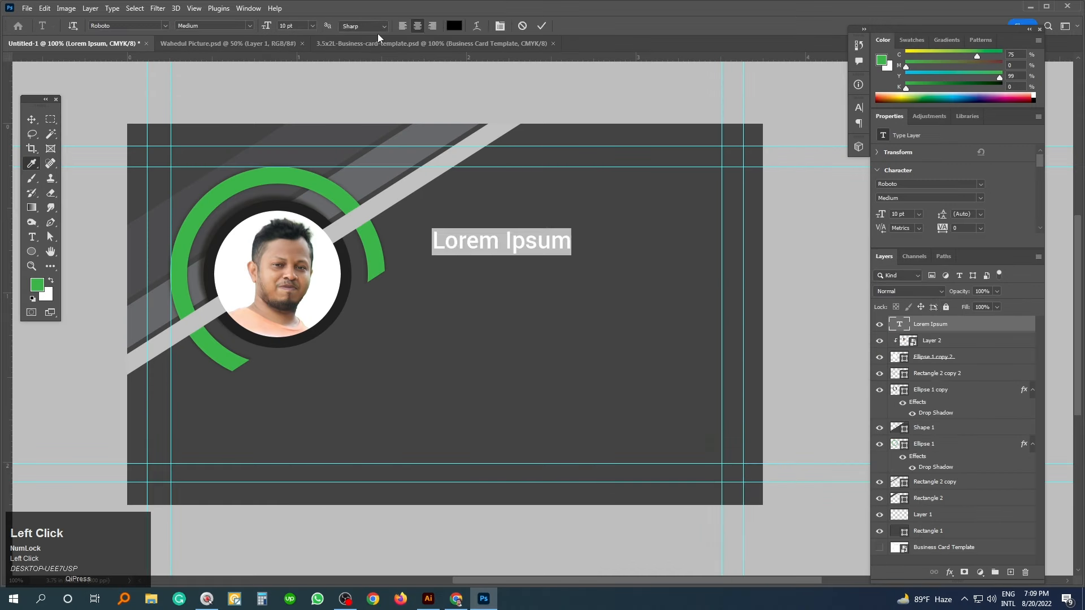
left_click(456, 26)
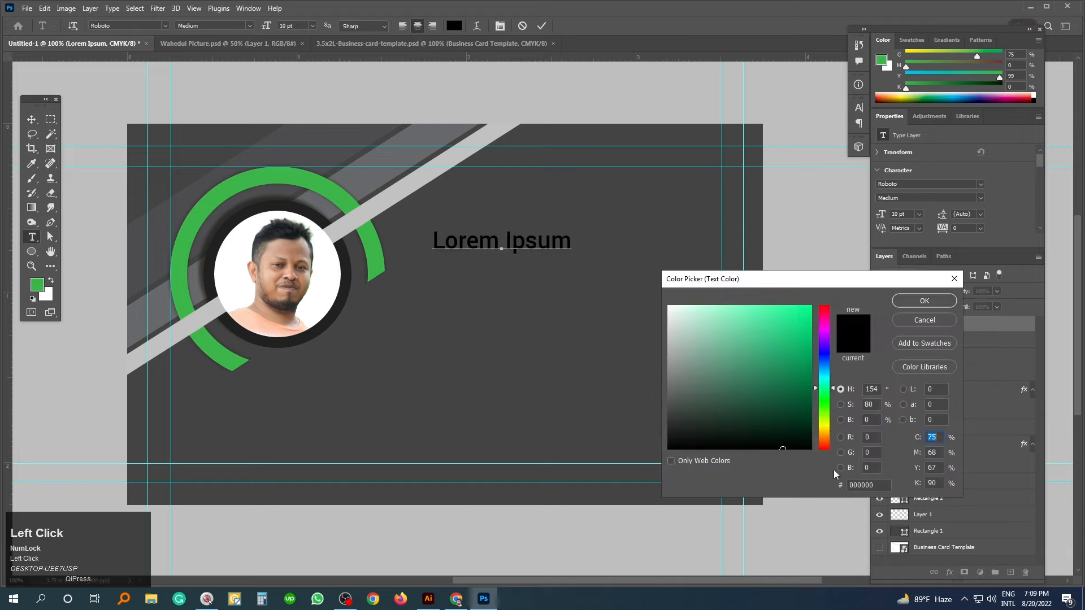
left_click_drag(880, 485, 807, 484)
type("39b54a")
left_click(925, 301)
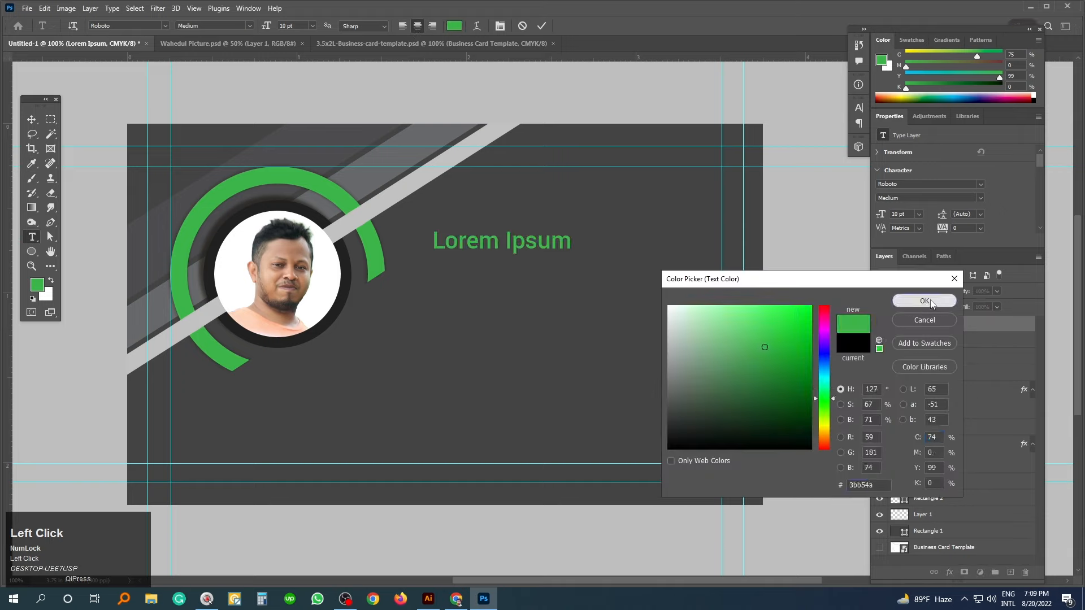
left_click(32, 119)
left_click_drag(499, 243, 518, 244)
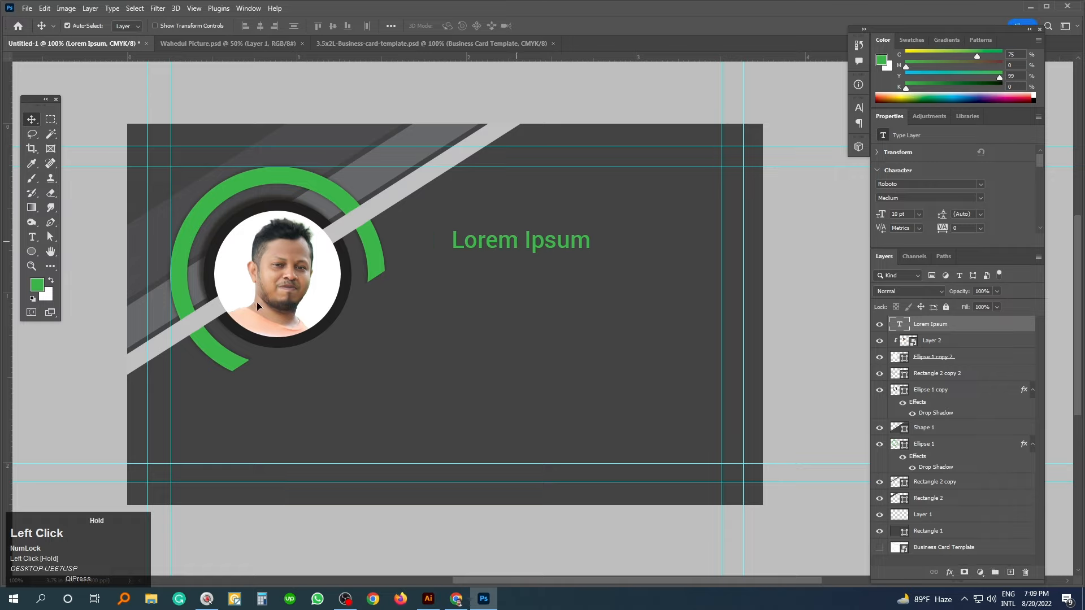
- Replace the placeholder with the person's full name in capitals and left-align it
left_click(30, 237)
left_click(495, 242)
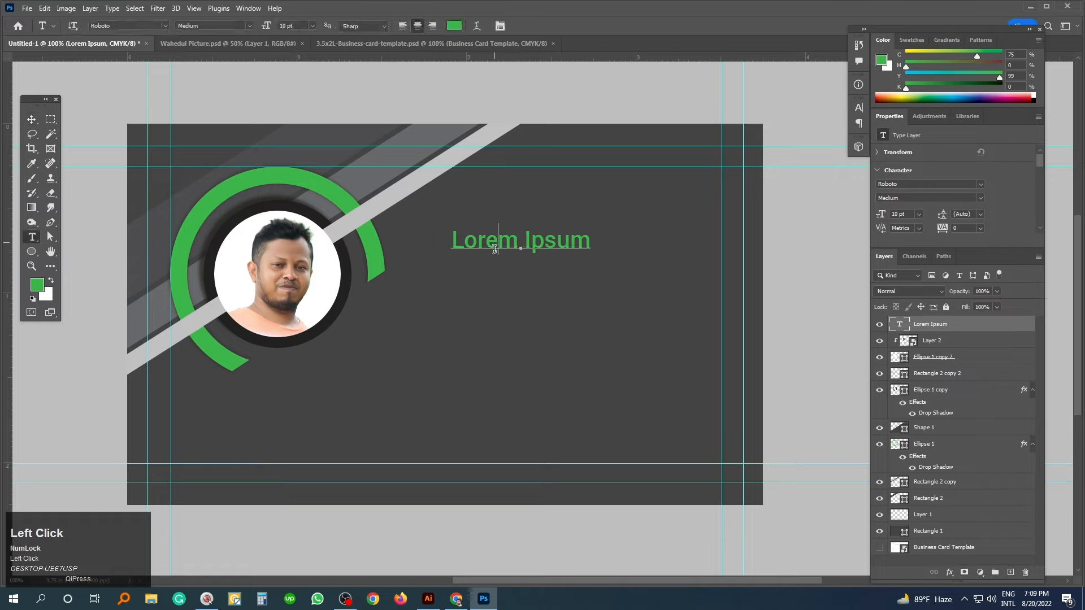
key("ctrl+a")
key("F1")
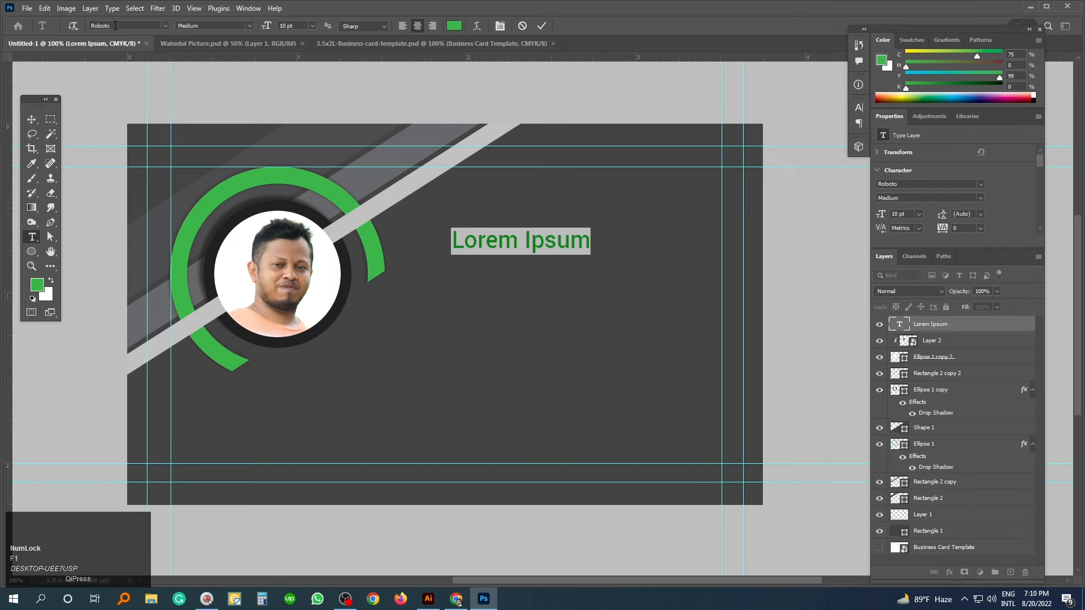
key("1")
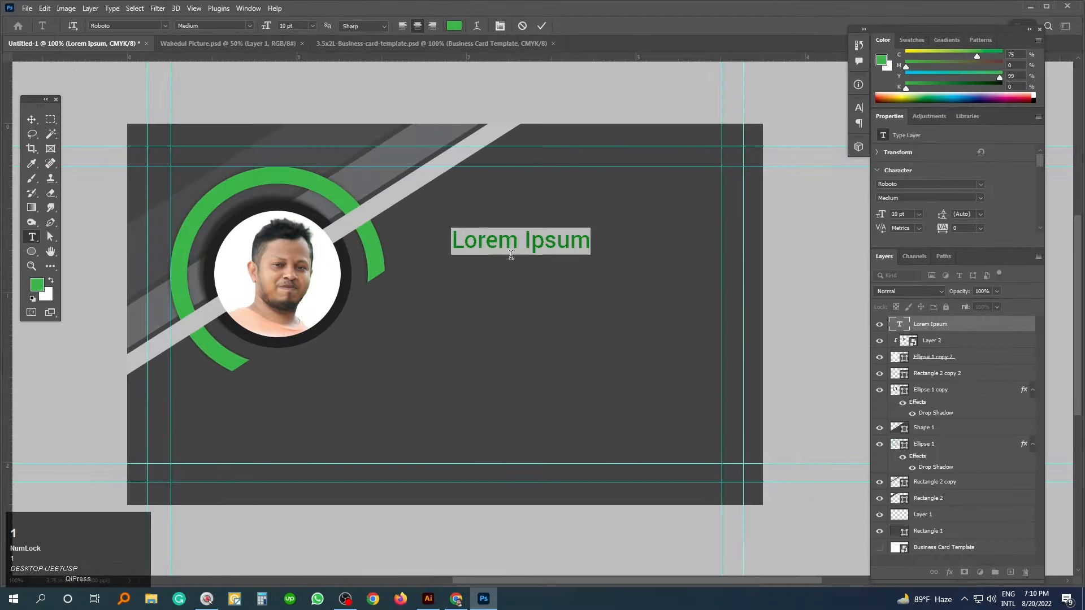
triple_click(512, 255)
key("Caps_Lock")
key("Caps_Lock")
key("Caps_Lock")
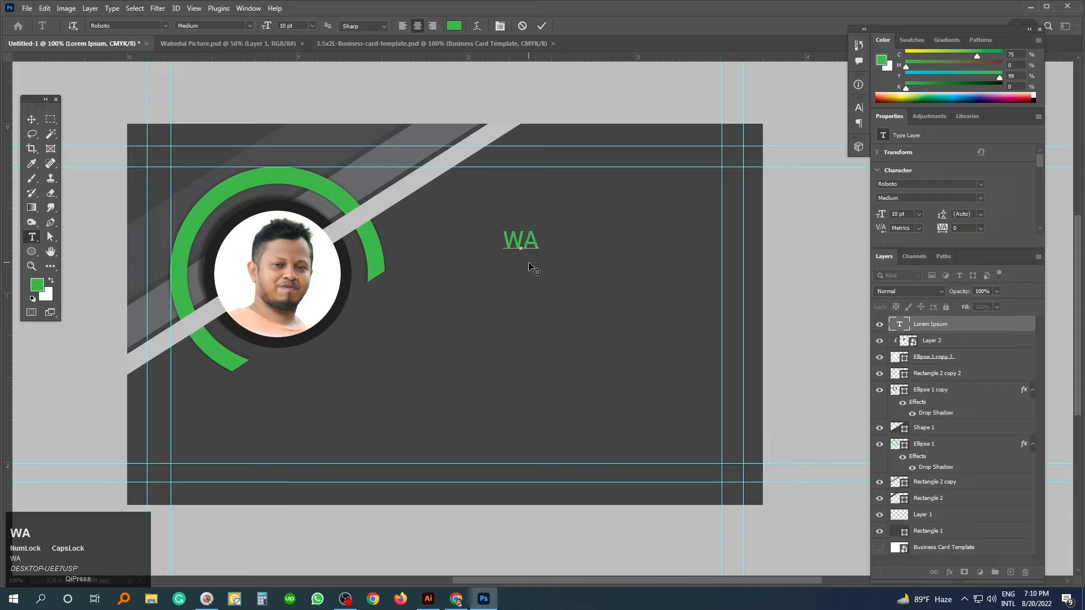
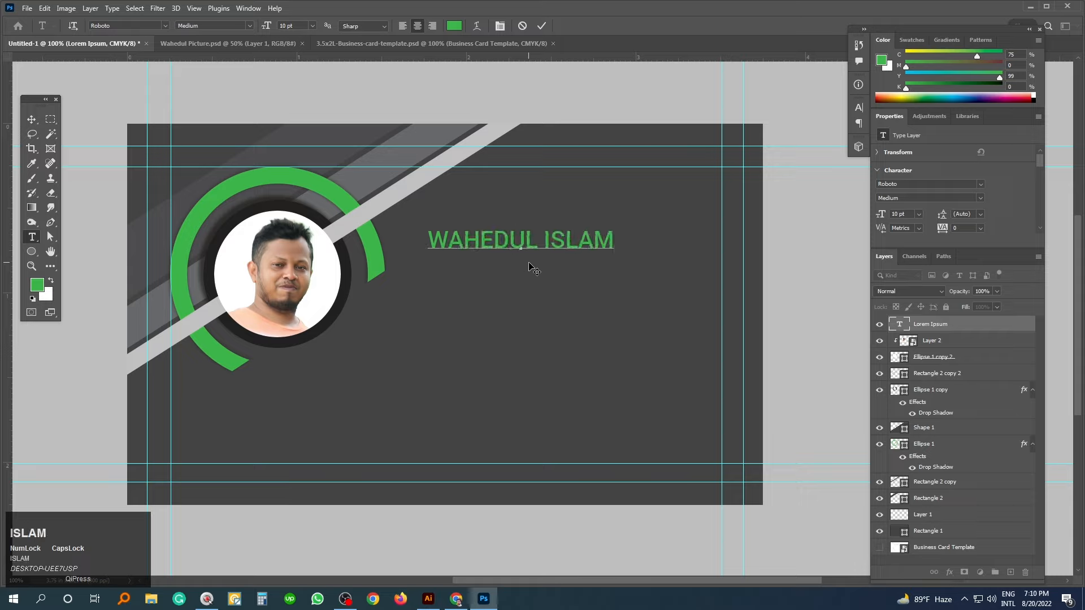
triple_click(534, 270)
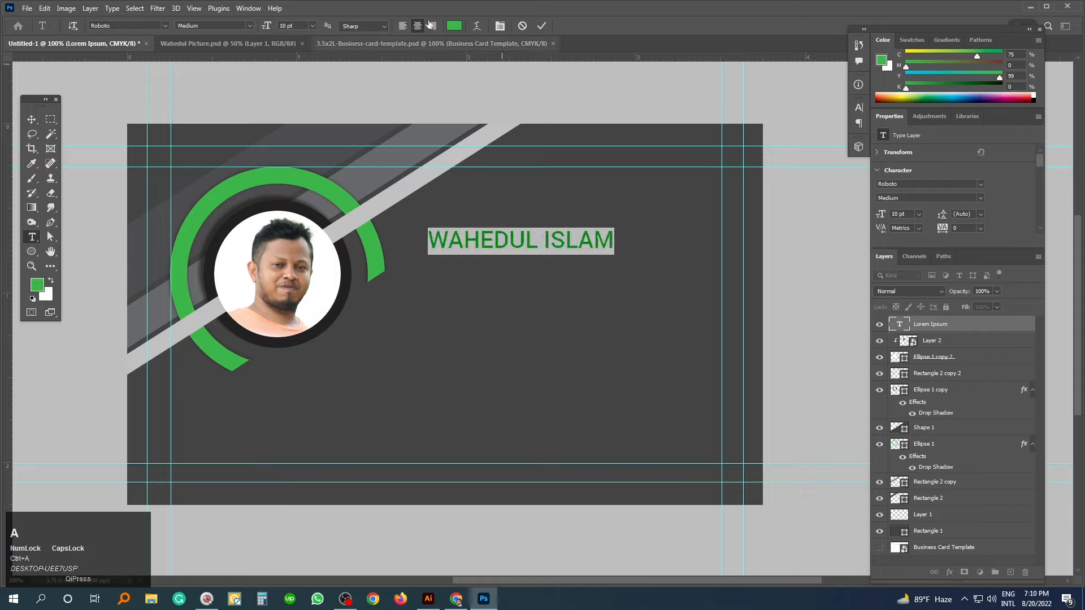
left_click(402, 26)
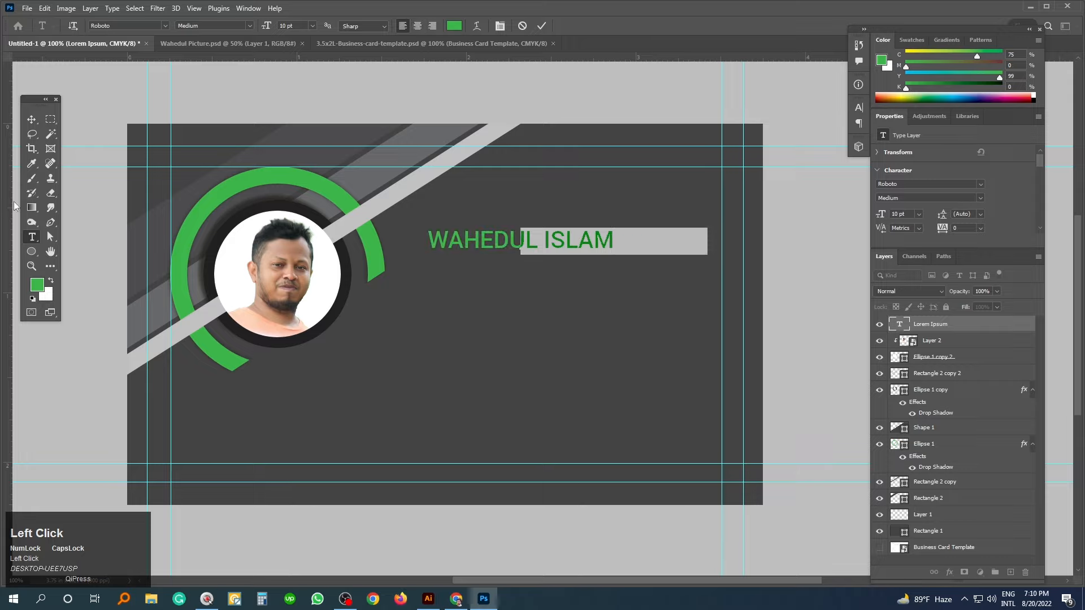
left_click(31, 120)
- Move the name beside the ring and duplicate it below, retyped as 'Graphics Designer'
left_click_drag(547, 247, 496, 267)
key("t")
left_click(543, 263)
key("ctrl+a")
type("Graphics Designer")
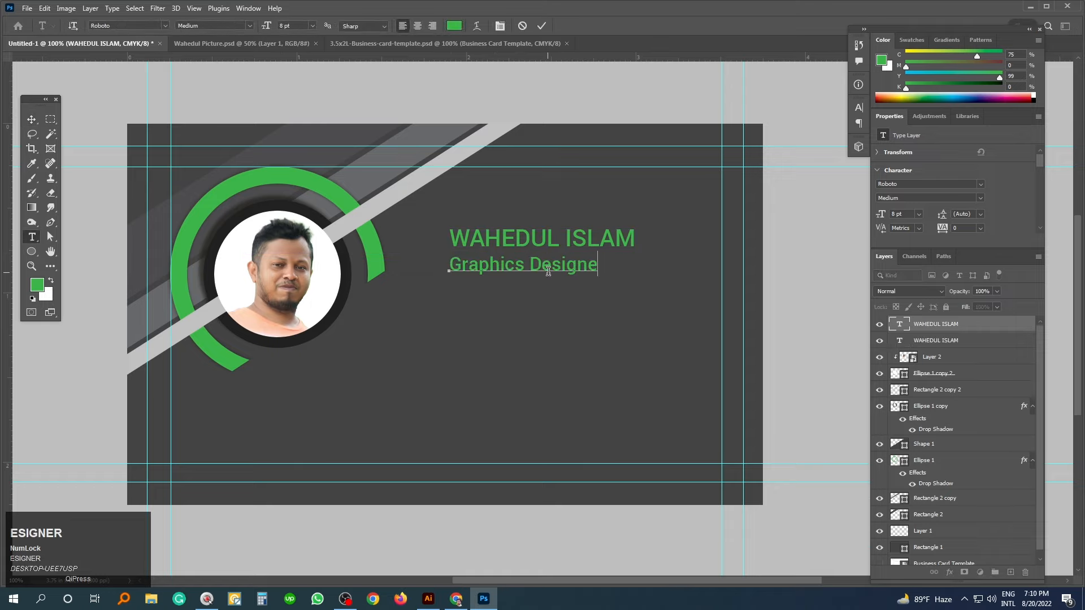
- Set the 'Graphics Designer' text colour to white and commit the edit
key("ctrl+a")
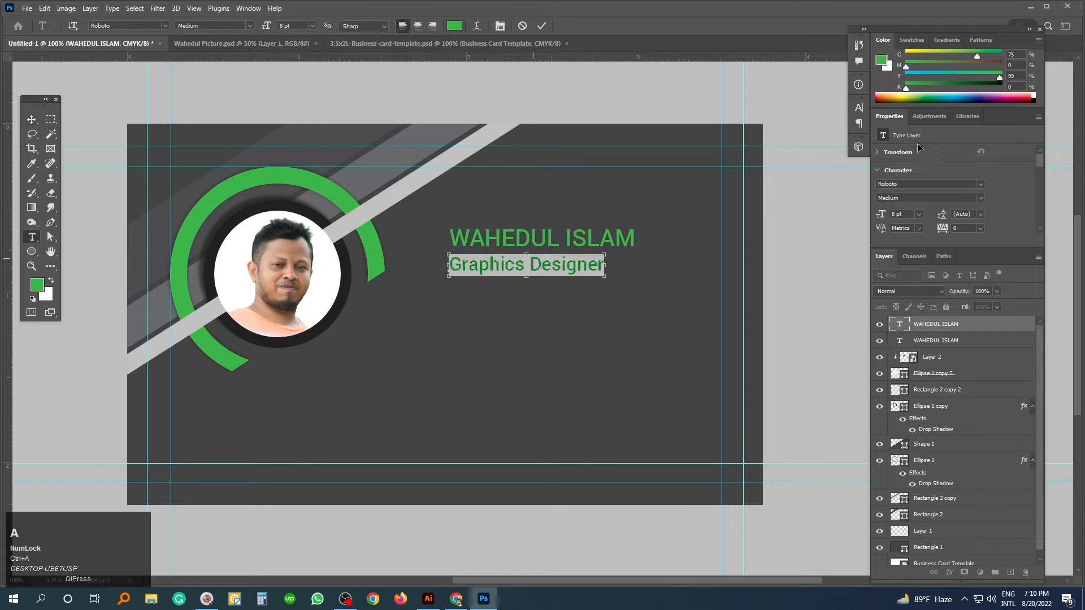
left_click(454, 25)
left_click(669, 307)
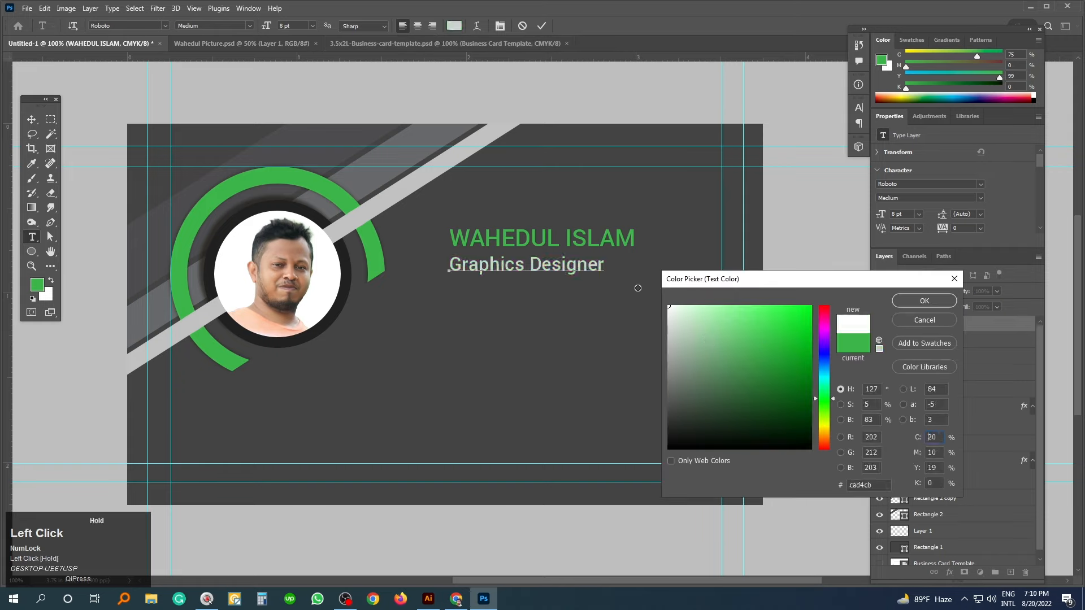
left_click(923, 303)
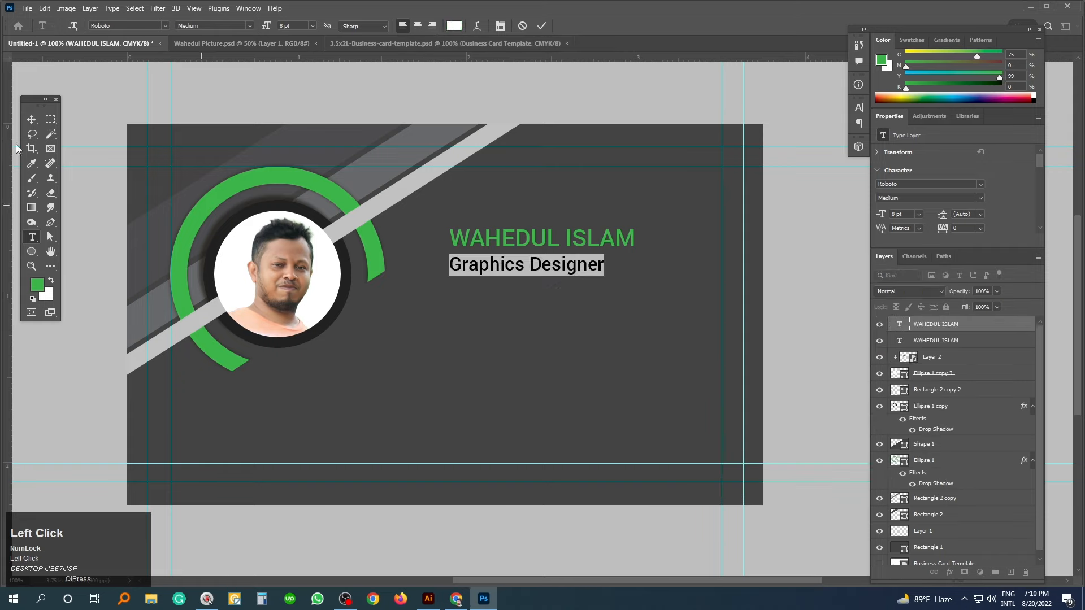
left_click(31, 120)
left_click(615, 341)
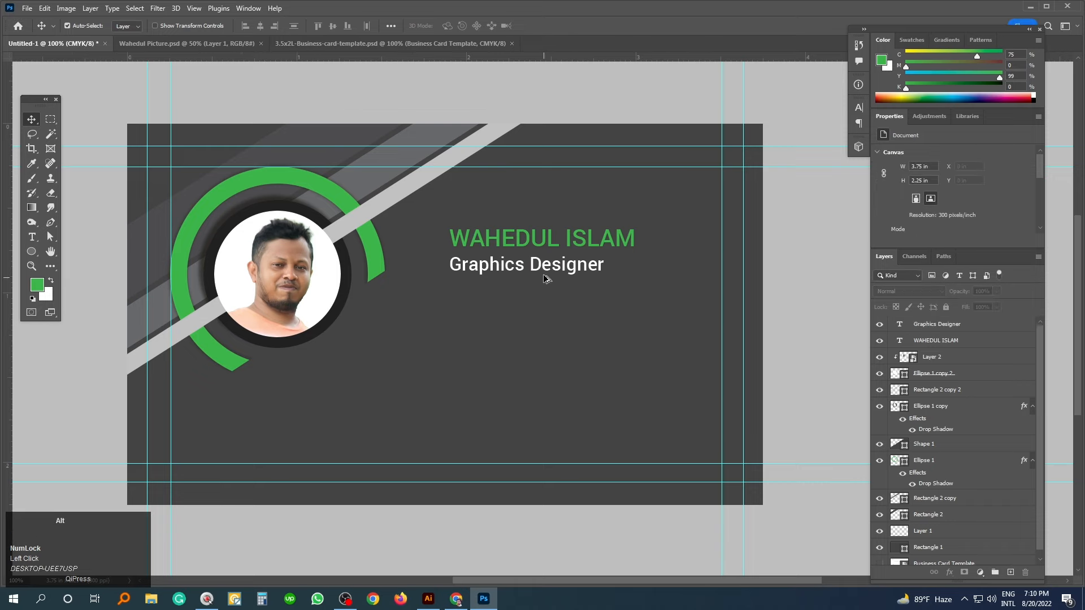
- Select the subtitle and background shape layers, lock them, then undo the lock
left_click_drag(539, 272, 539, 298)
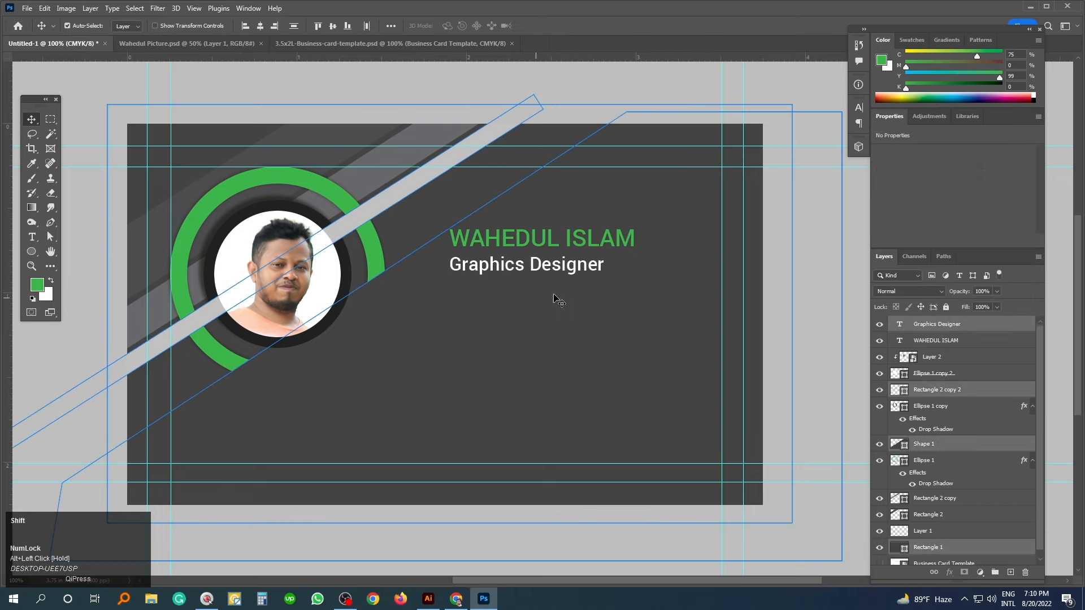
left_click(659, 90, "shift")
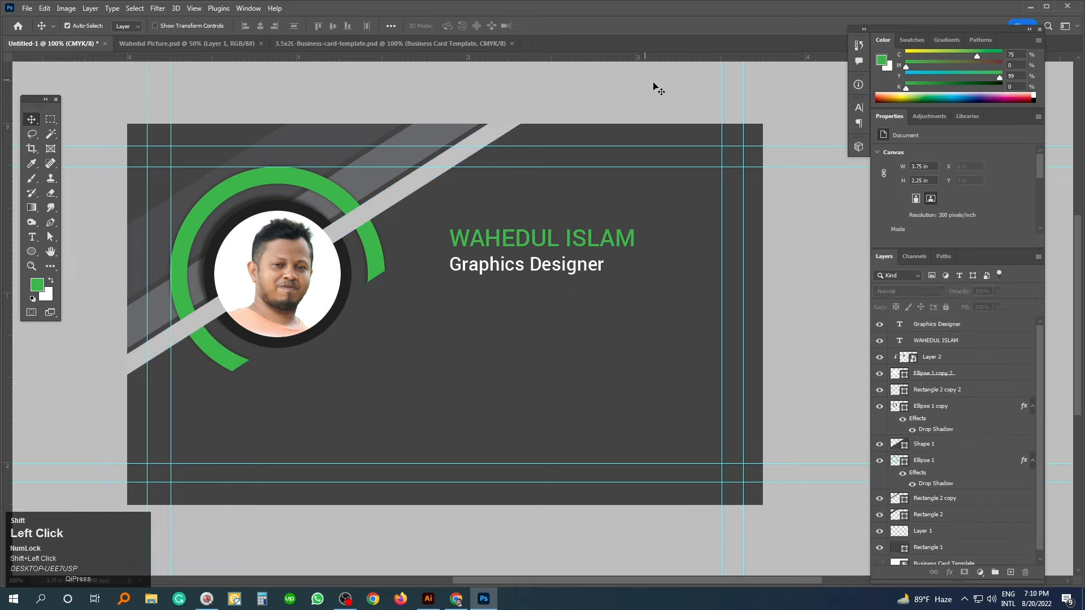
left_click_drag(535, 273, 535, 283)
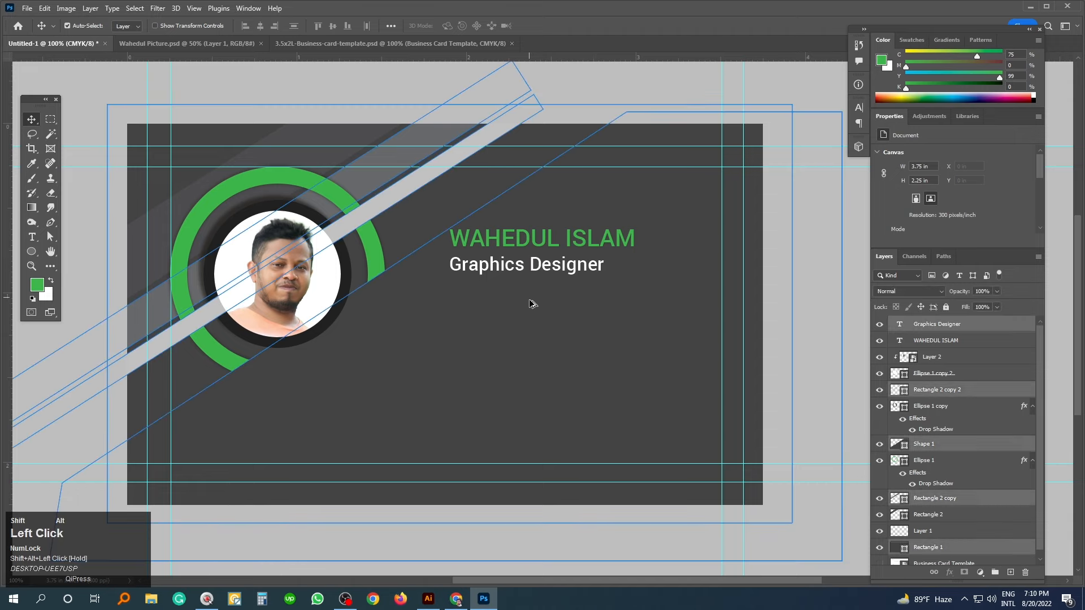
left_click(946, 307)
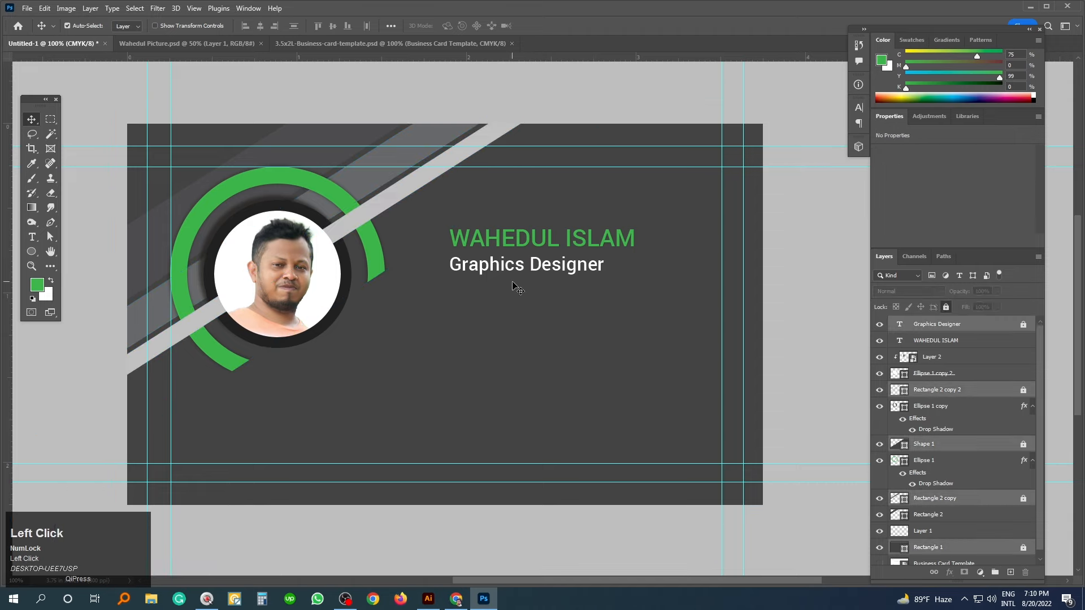
key("ctrl+z")
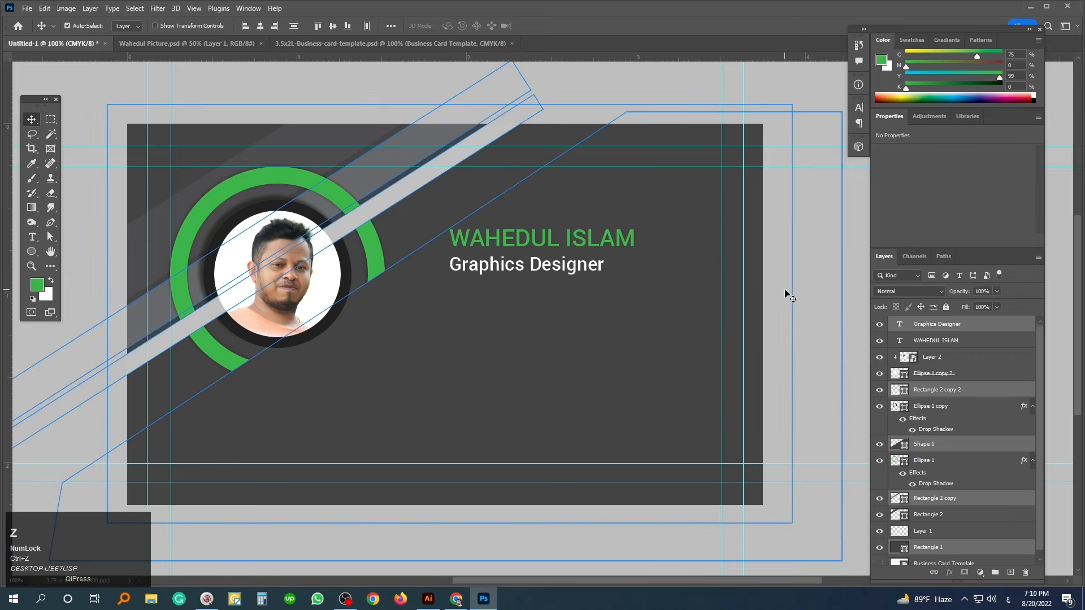
- Restore the subtitle via undo/redo and Alt-drag a copy of 'Graphics Designer' below it
key("ctrl+shift+z")
key("ctrl+shift+z")
left_click(772, 294)
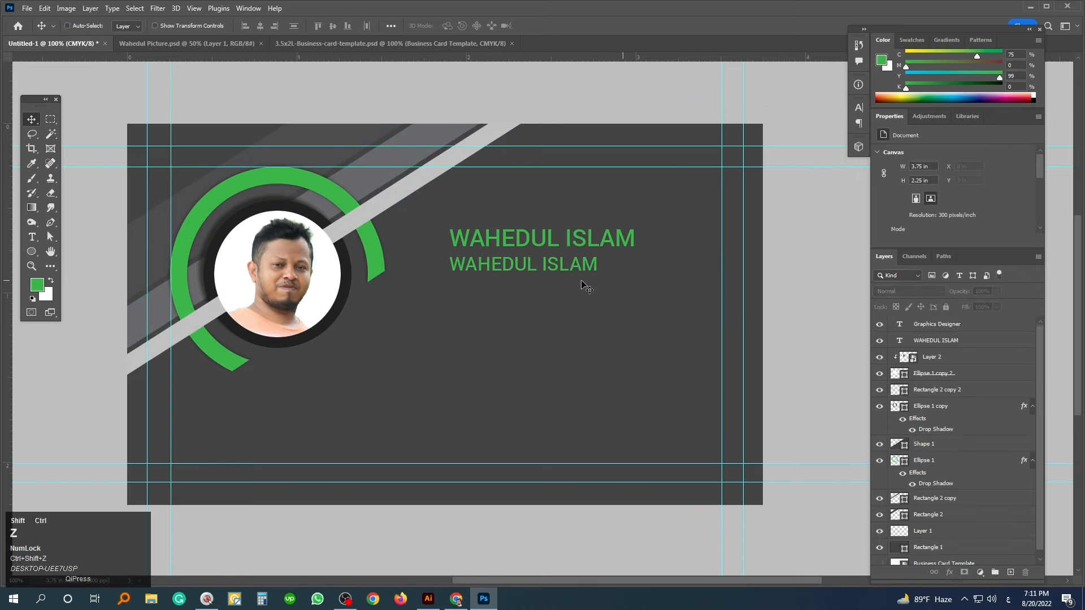
key("ctrl+z")
left_click_drag(557, 271, 556, 310)
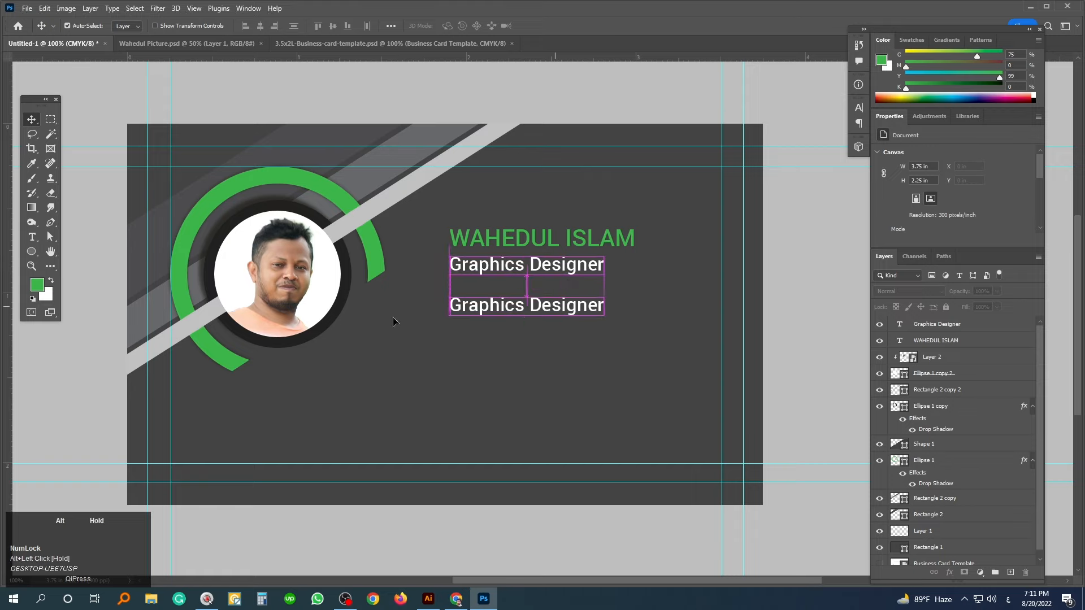
- Retype the duplicated subtitle as the phone number and commit it
left_click(37, 240)
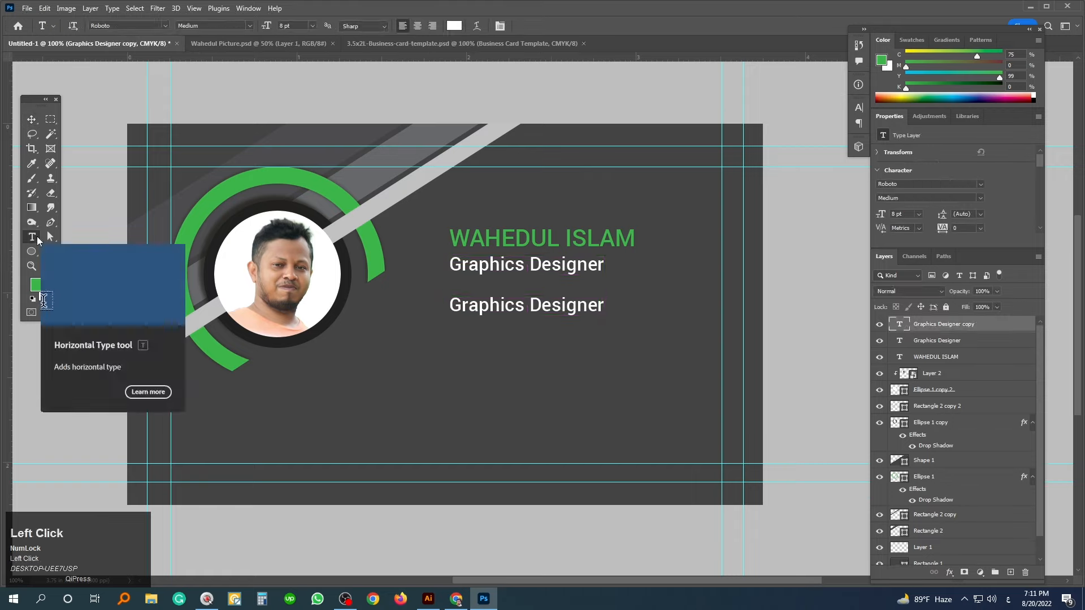
type("+880-")
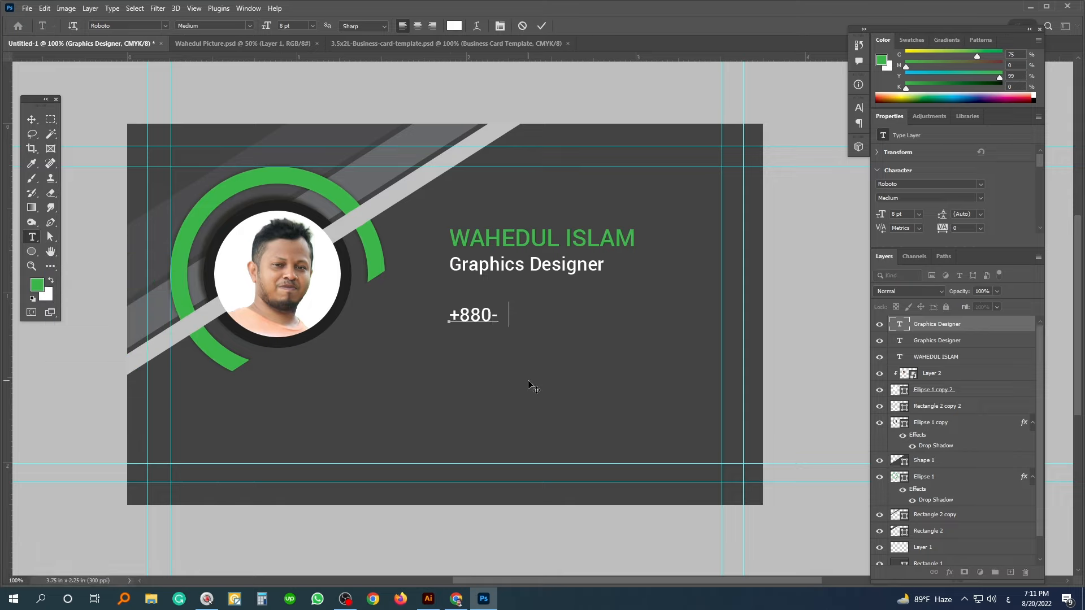
type("123-456-789")
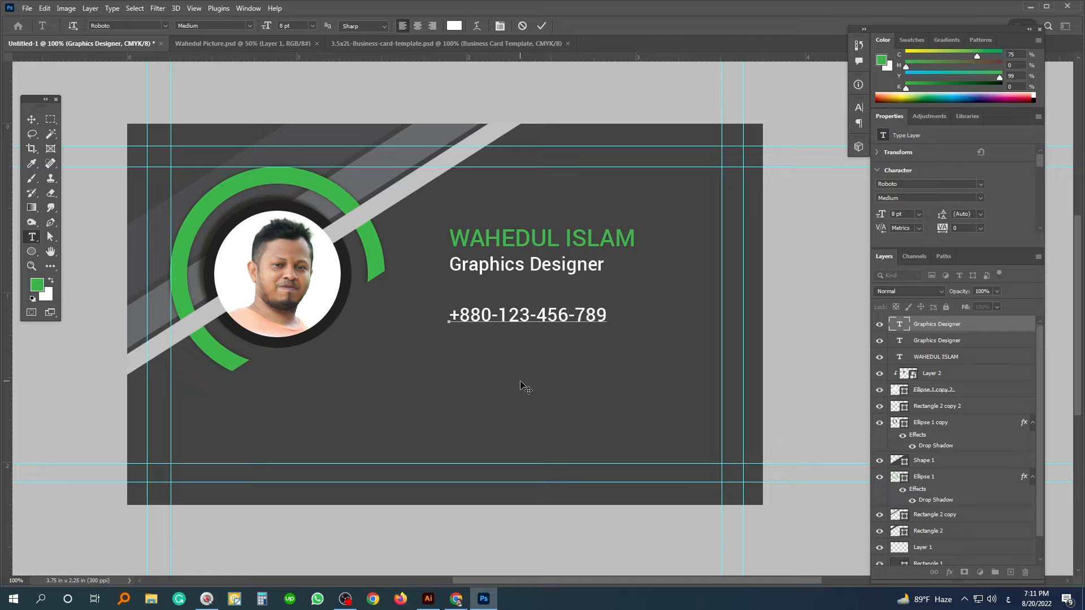
left_click(32, 120)
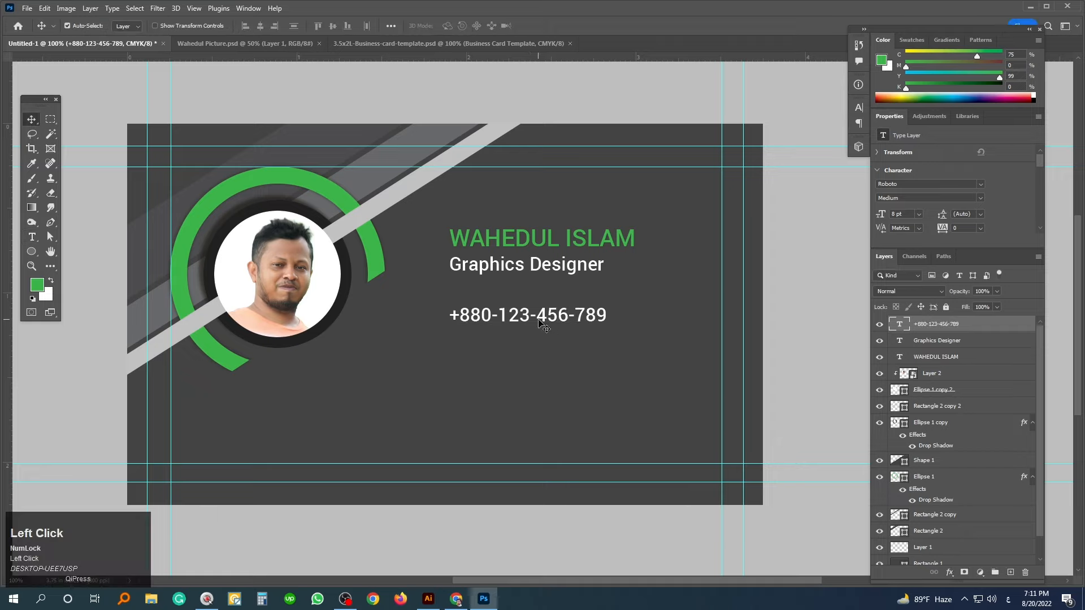
key("alt")
left_click_drag(526, 320, 528, 347)
left_click(32, 237)
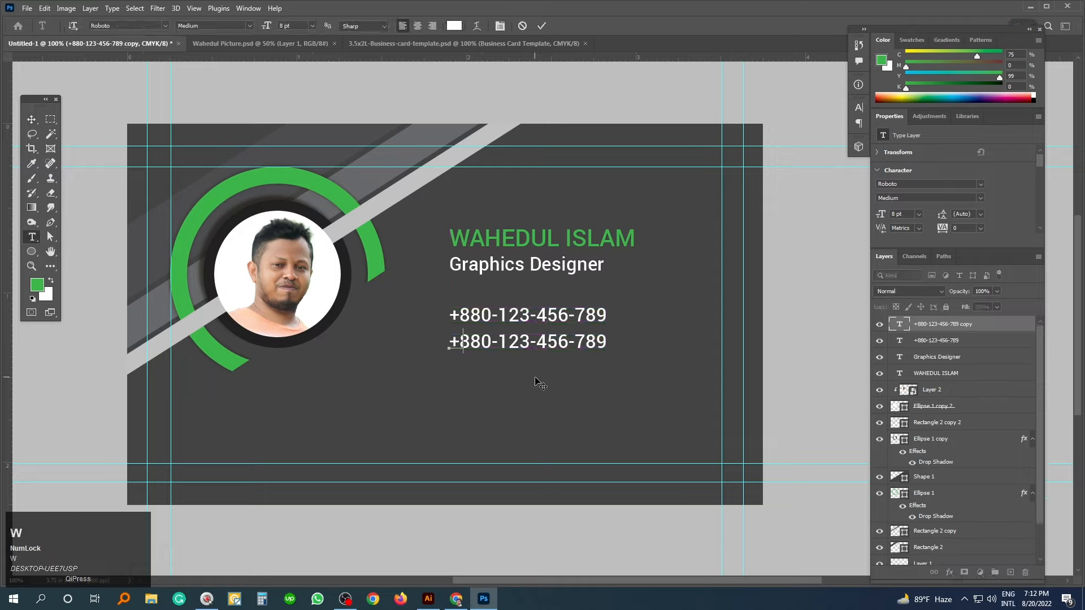
type("www.graphicszeroone ")
type("com")
key("ctrl+Return")
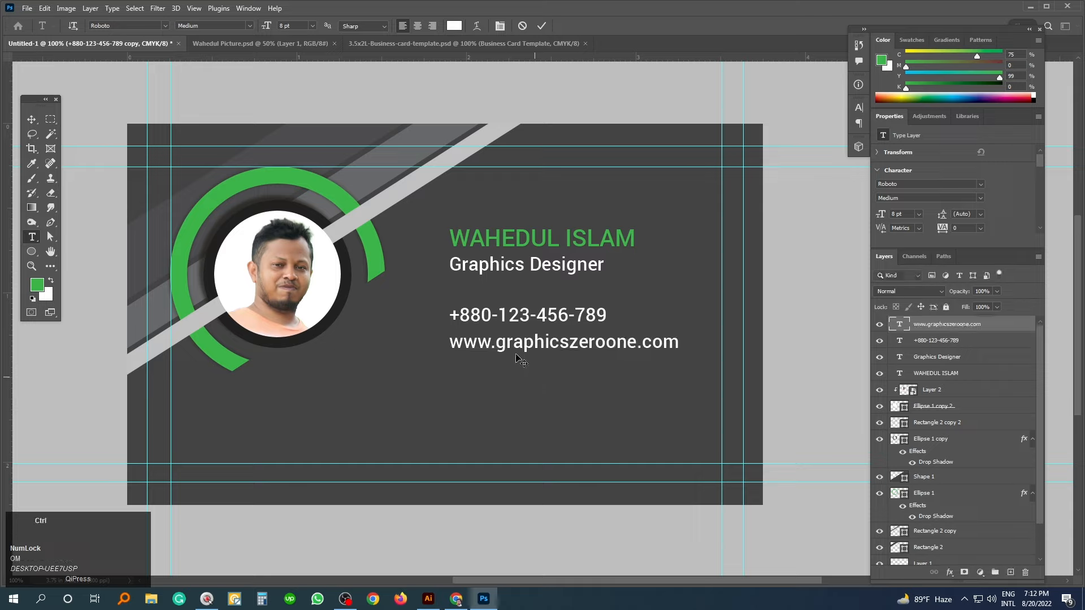
- Copy the website line and edit it into a yahoo e-mail address, then duplicate that line
left_click_drag(504, 352, 507, 384)
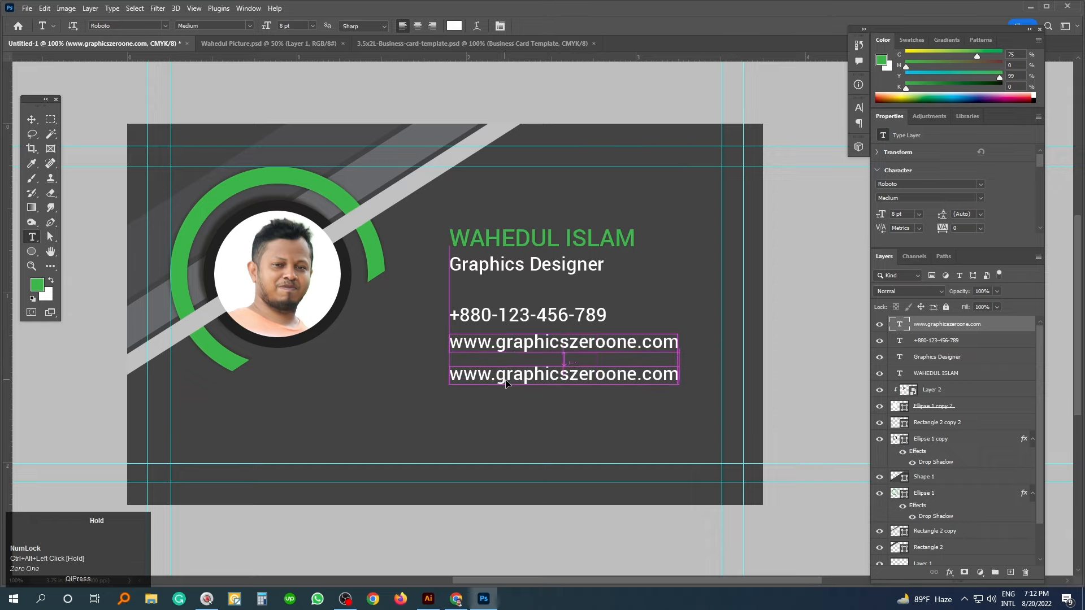
left_click(507, 376)
key("ctrl+a")
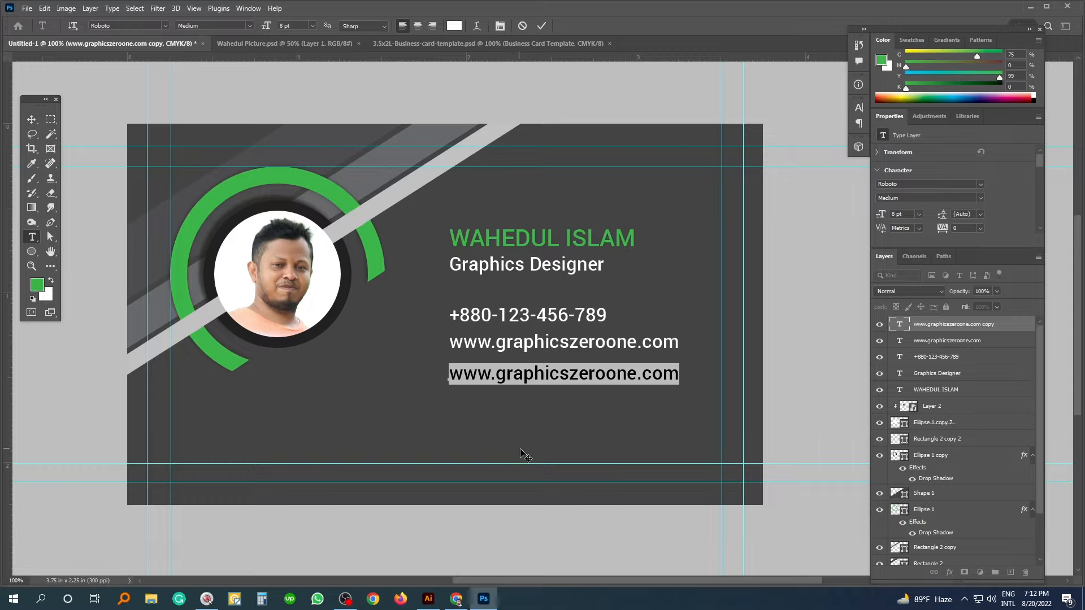
left_click_drag(497, 374, 412, 382)
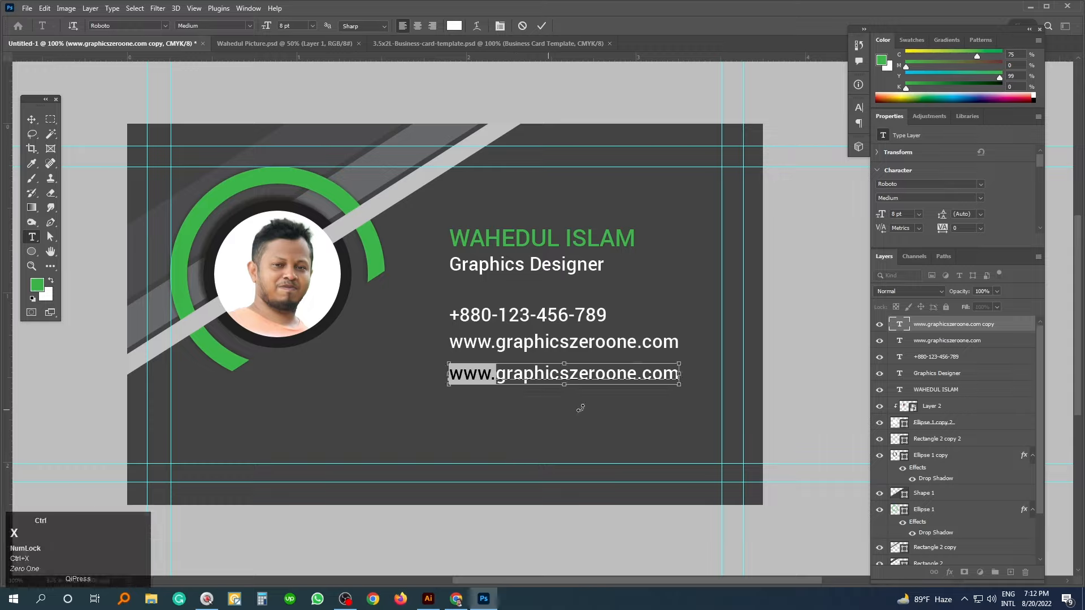
key("ctrl+x")
left_click_drag(591, 374, 656, 377)
key("BackSpace")
type("@ya")
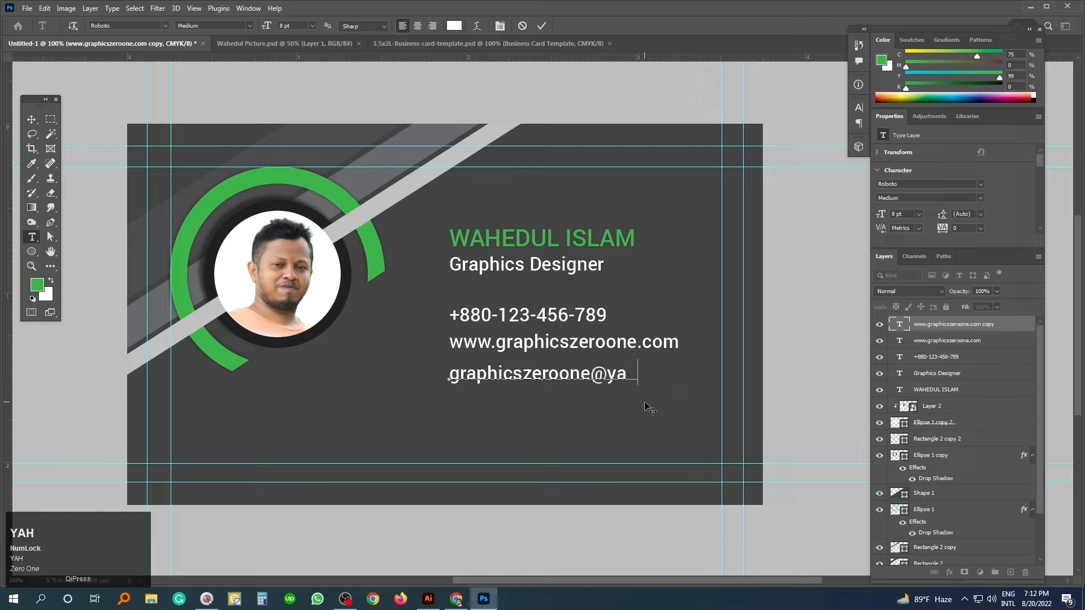
type("hoo.co")
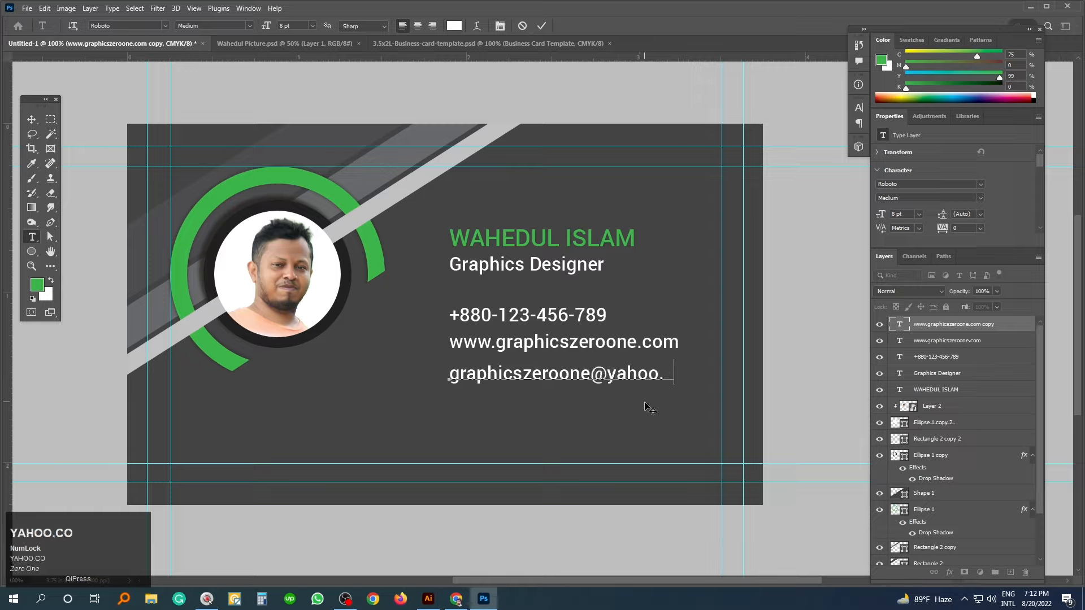
left_click_drag(525, 381, 523, 412)
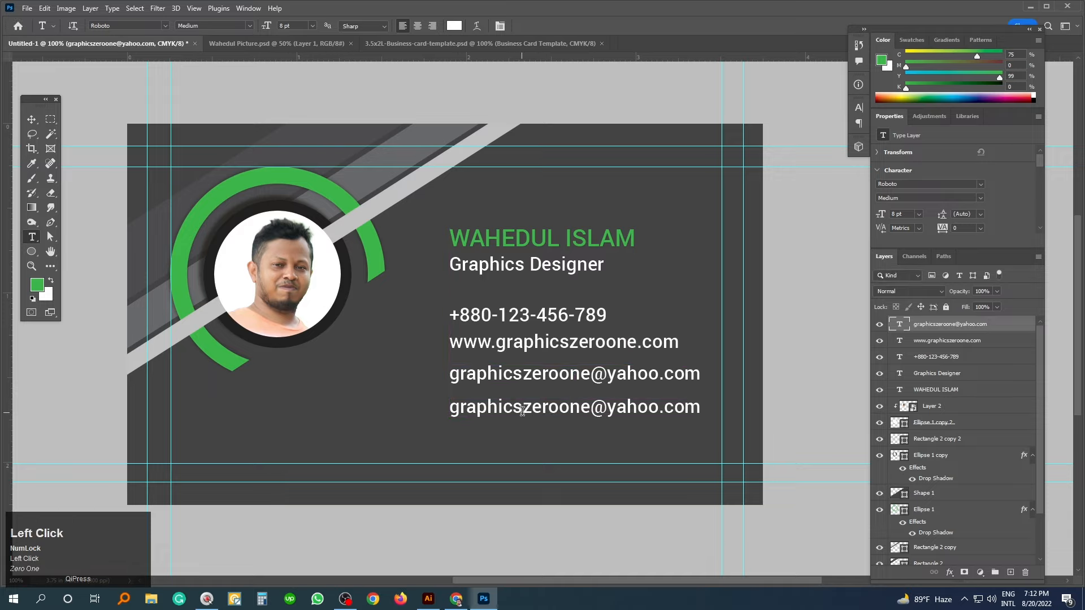
- Replace the spare e-mail copy with the two-line postal address and commit it
left_click(543, 407)
key("ctrl+a")
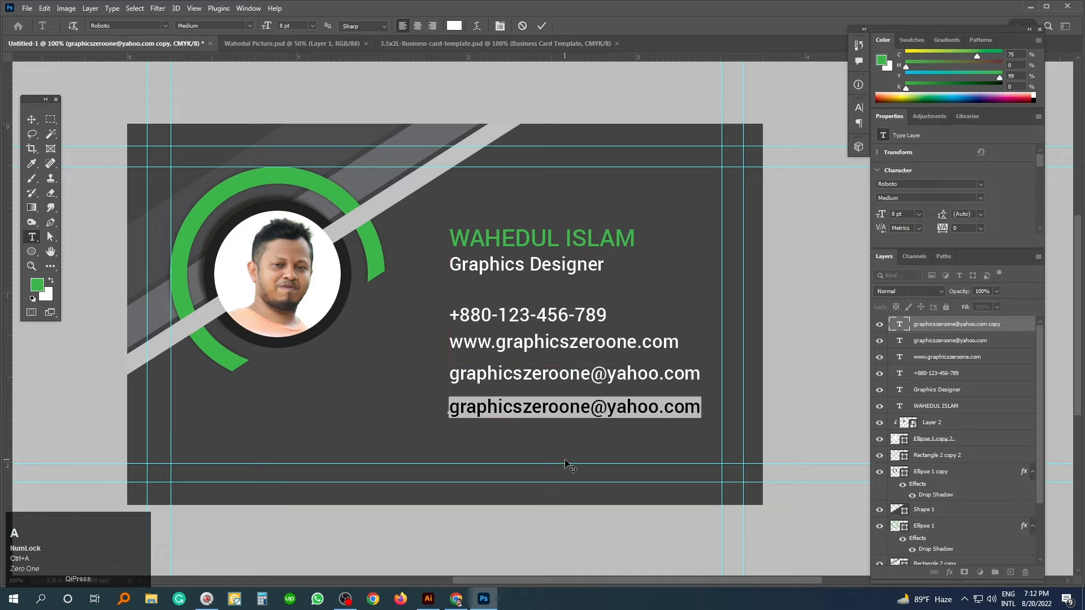
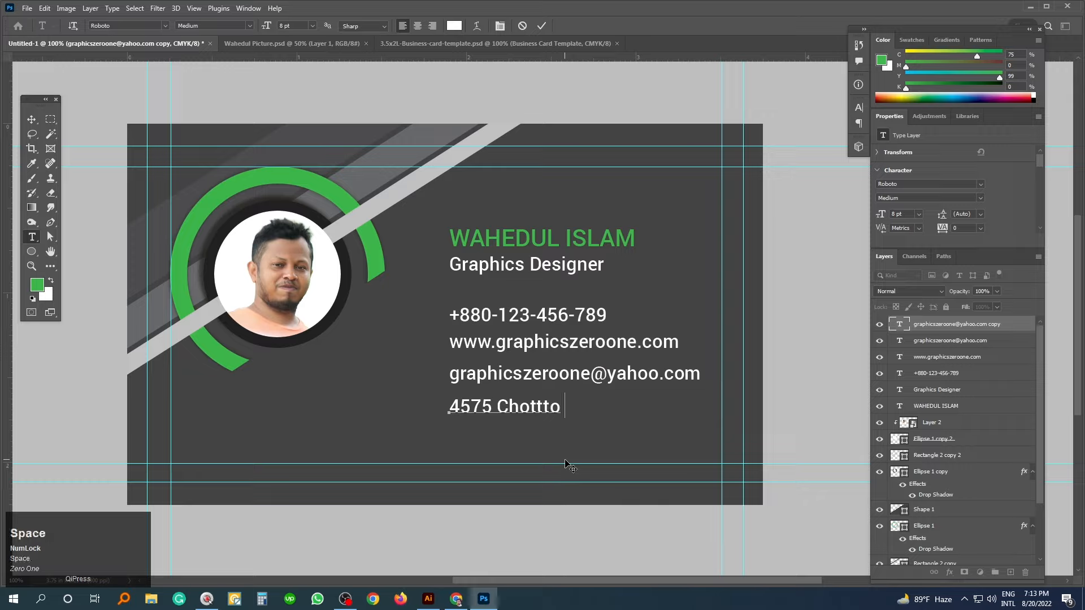
left_click(572, 407)
key("BackSpace")
type("B")
key("End")
key("Return")
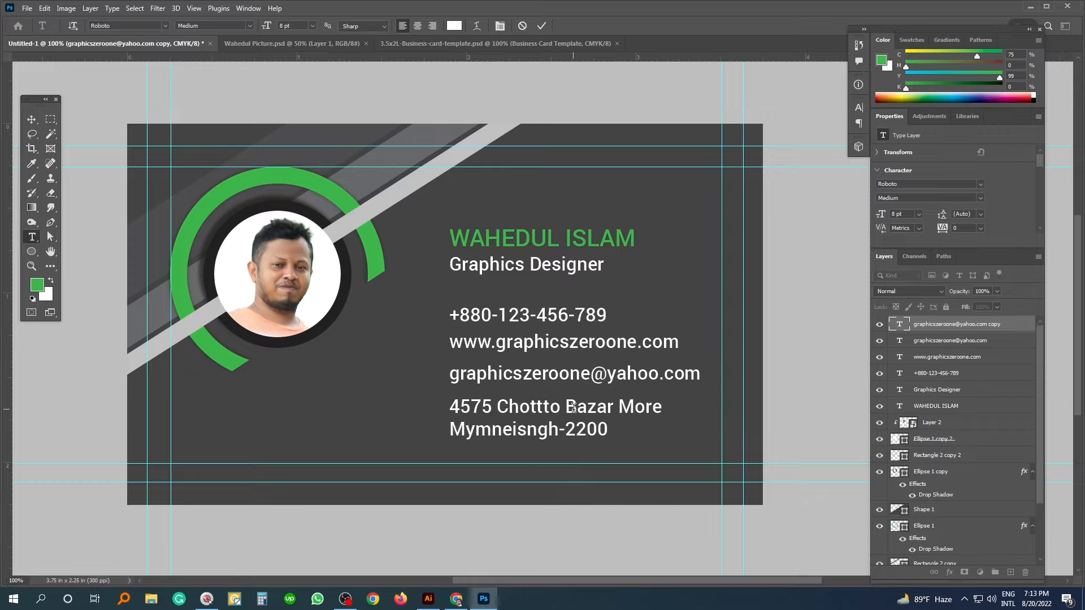
key("ctrl+Return")
- Select the address and e-mail line layers together
key("ctrl")
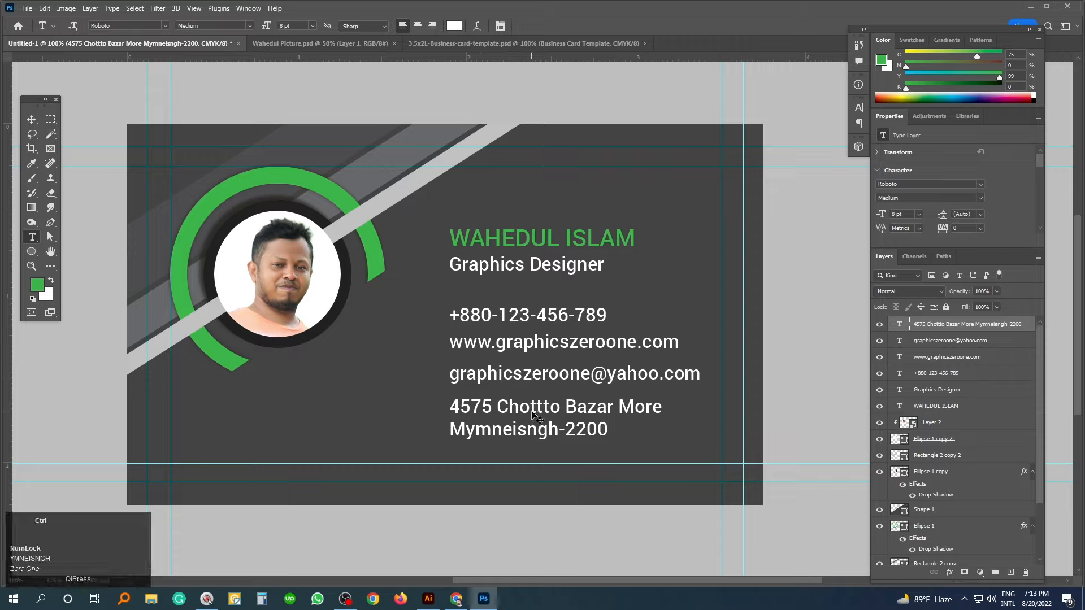
left_click(532, 381, "ctrl+shift")
left_click(532, 382, "ctrl+shift")
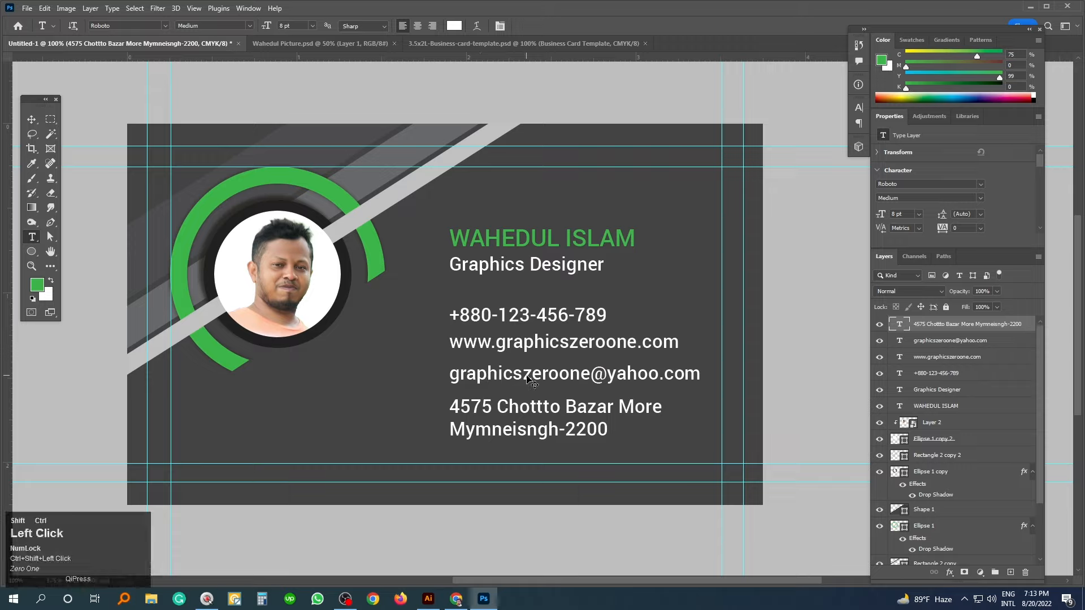
- Add the website and phone lines to the selection and distribute all four vertically
left_click(526, 319, "ctrl+shift")
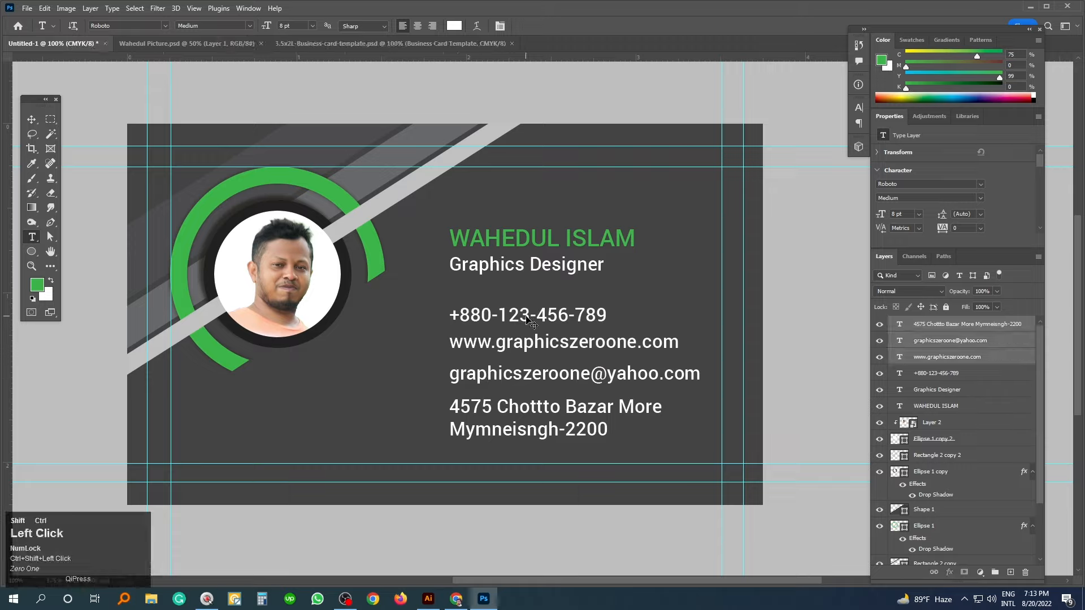
left_click(530, 321, "ctrl+shift")
left_click(31, 119)
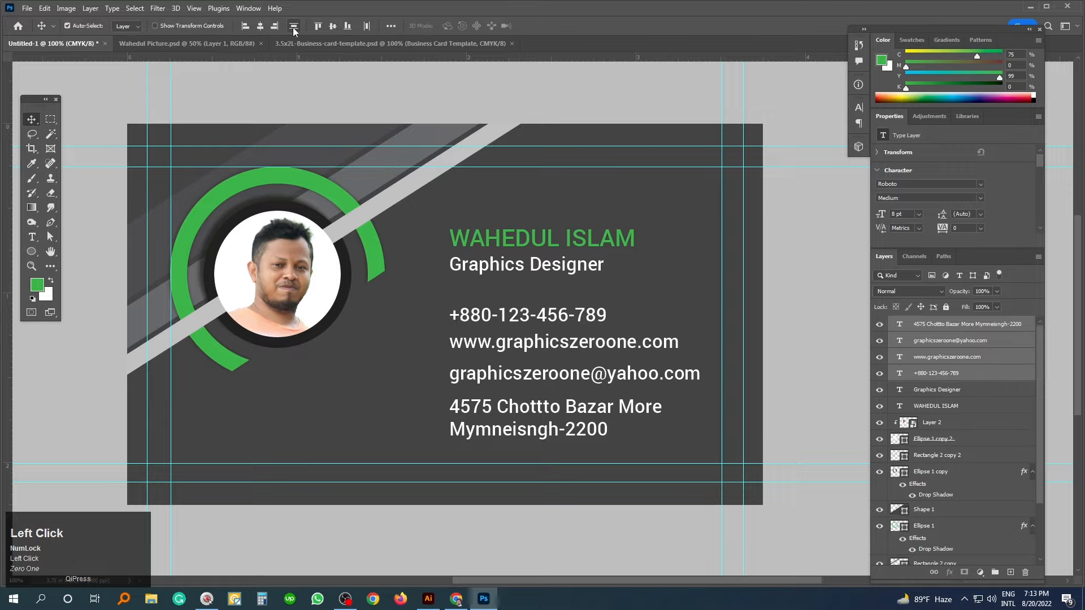
key("1")
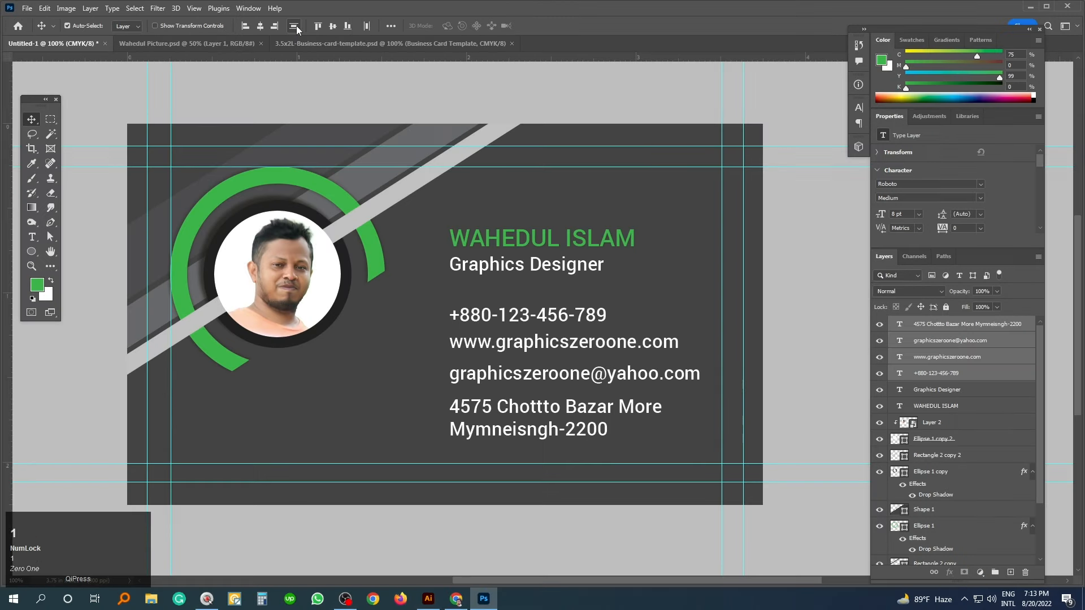
left_click(295, 26)
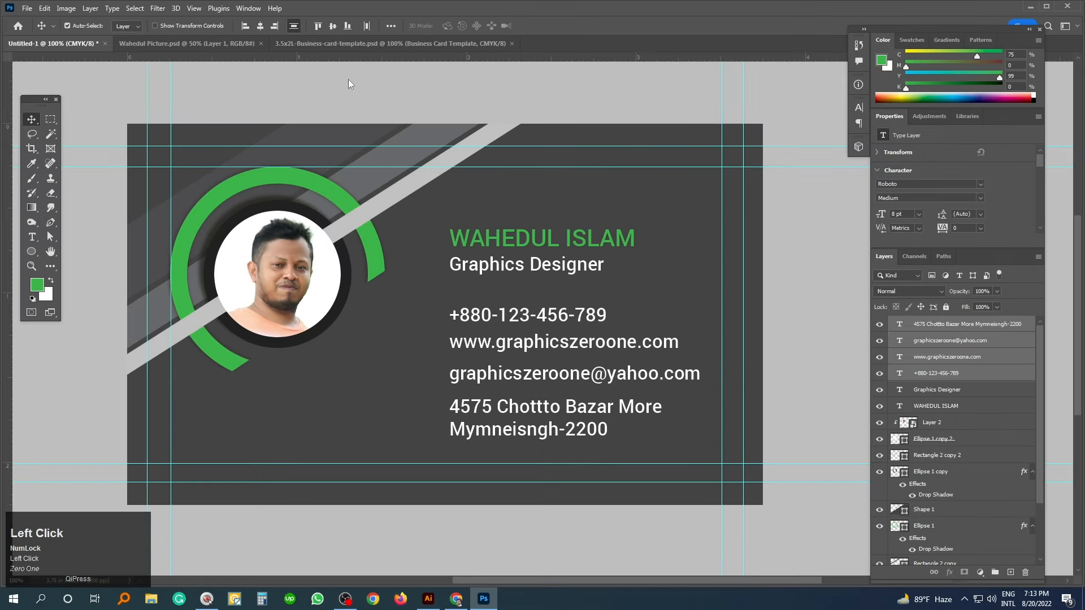
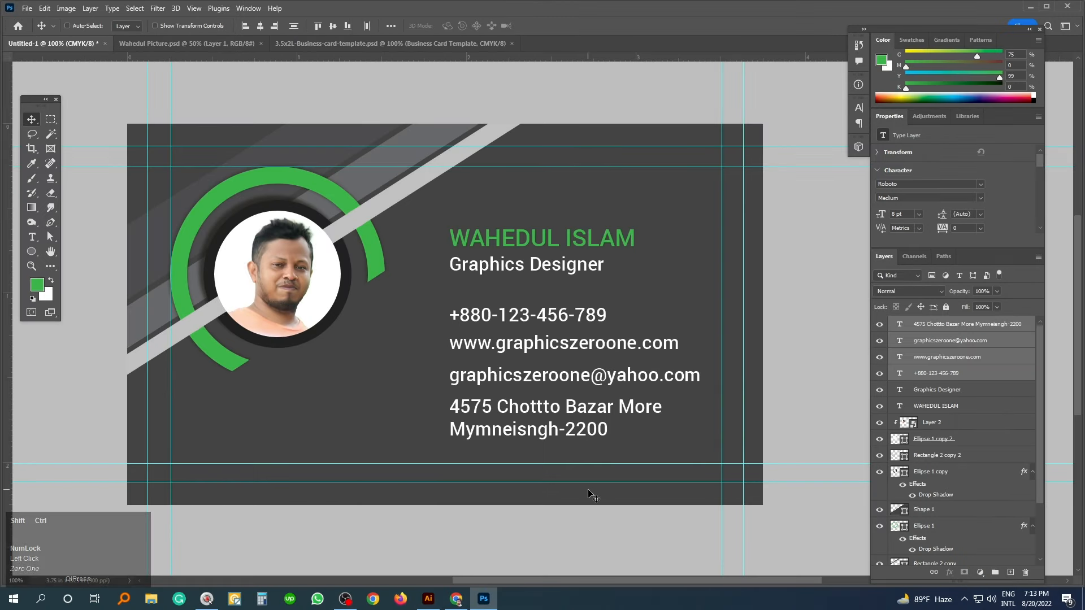
- Nudge the four contact lines slightly lower beneath the job title, then deselect them
key("ctrl+shift+Down")
key("ctrl+shift+Down")
key("ctrl+shift+Down")
key("ctrl+shift+Down")
key("ctrl+shift+Down")
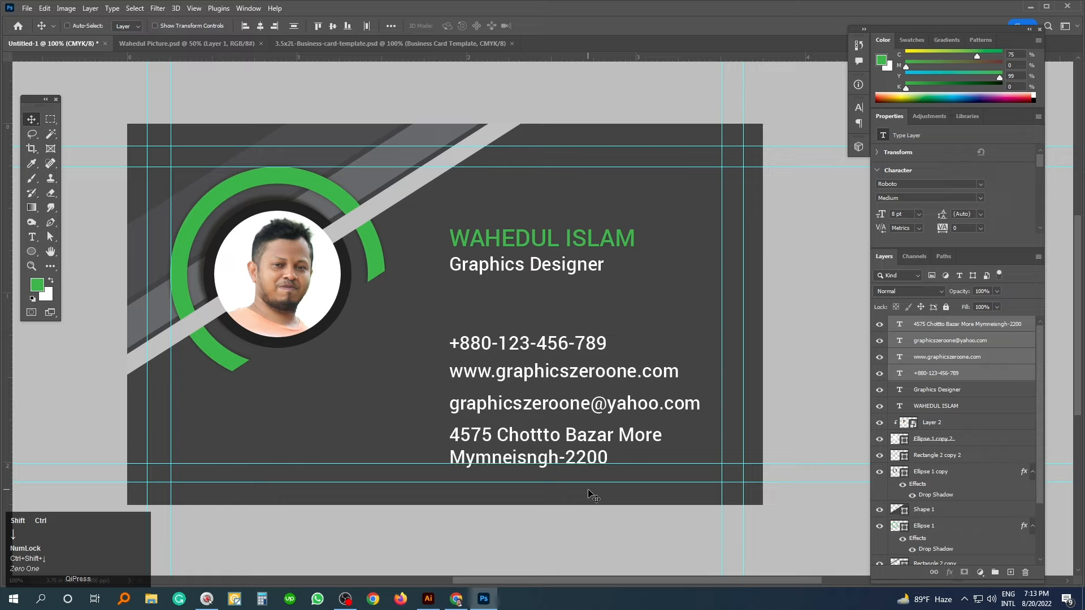
key("ctrl+shift+Up")
key("ctrl+Down")
key("ctrl+Down")
key("ctrl+Down")
key("ctrl+Down")
key("ctrl+Down")
key("ctrl+Down")
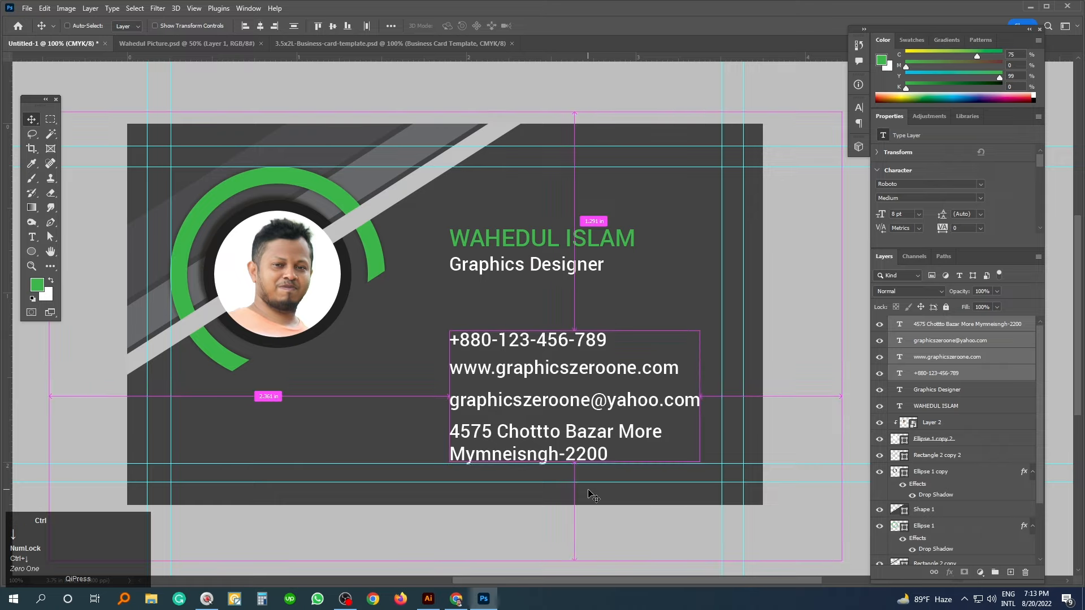
left_click(620, 522)
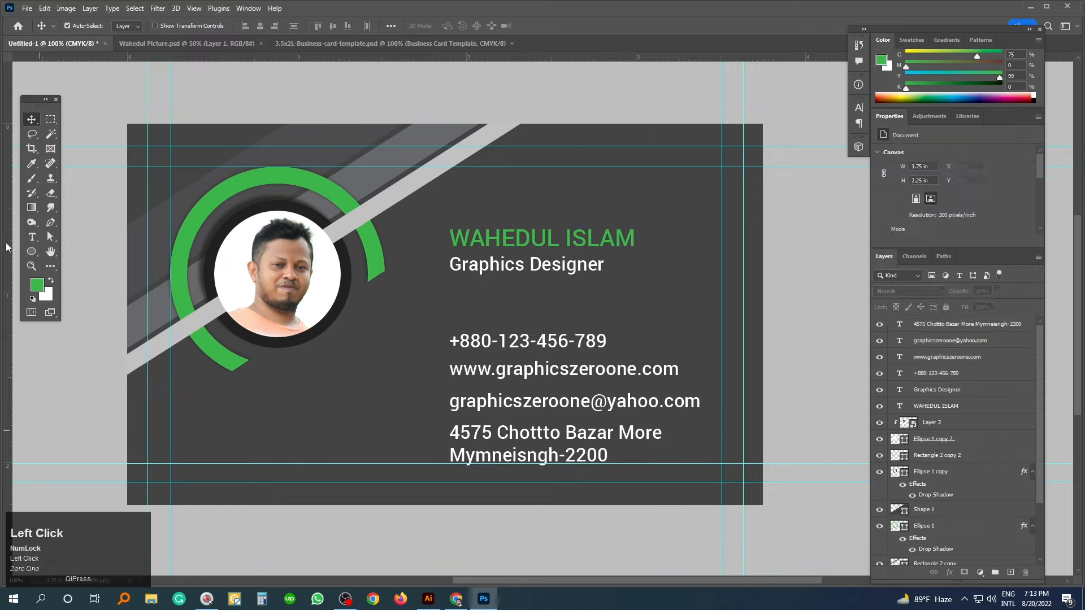
right_click(32, 252)
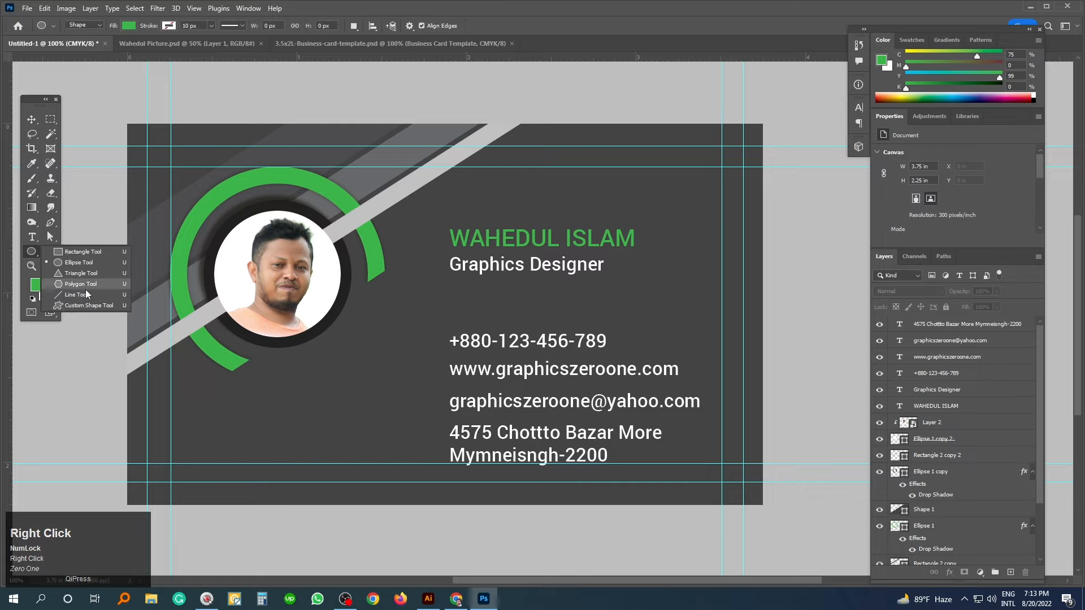
key("1")
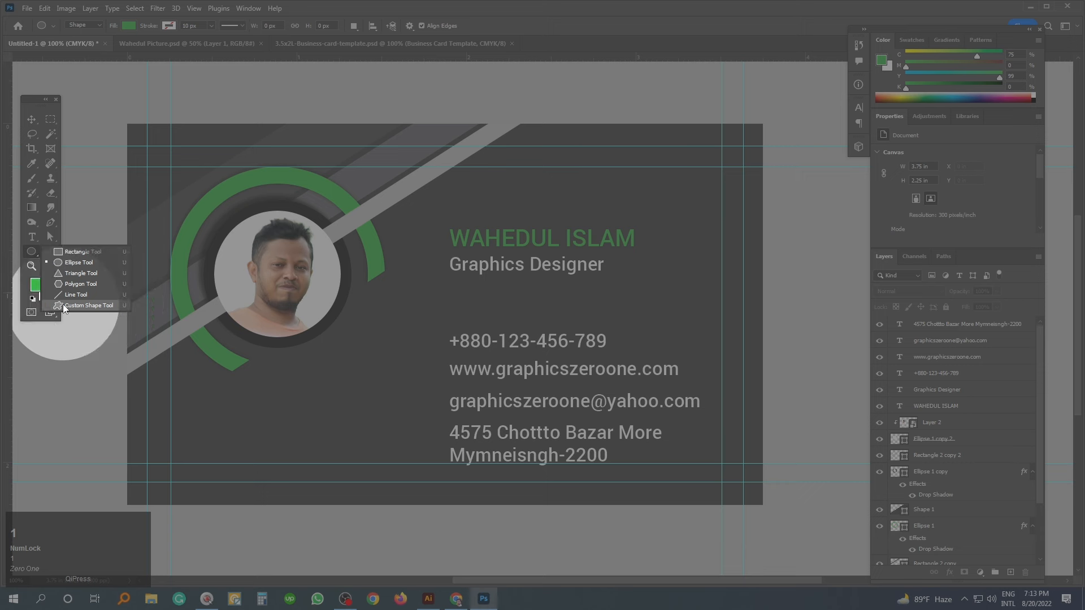
left_click(80, 305)
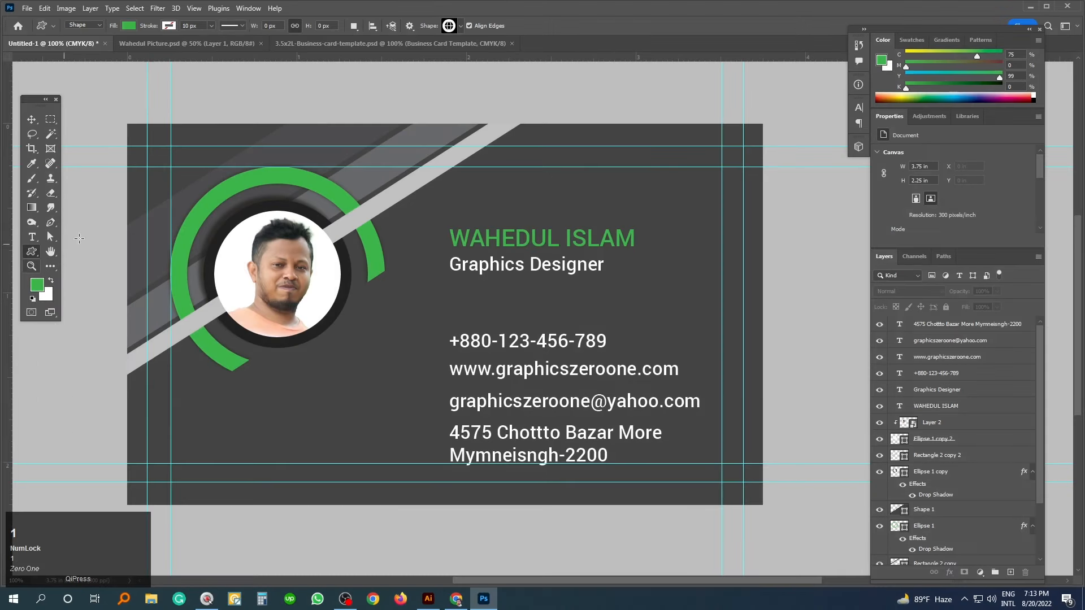
left_click(460, 26)
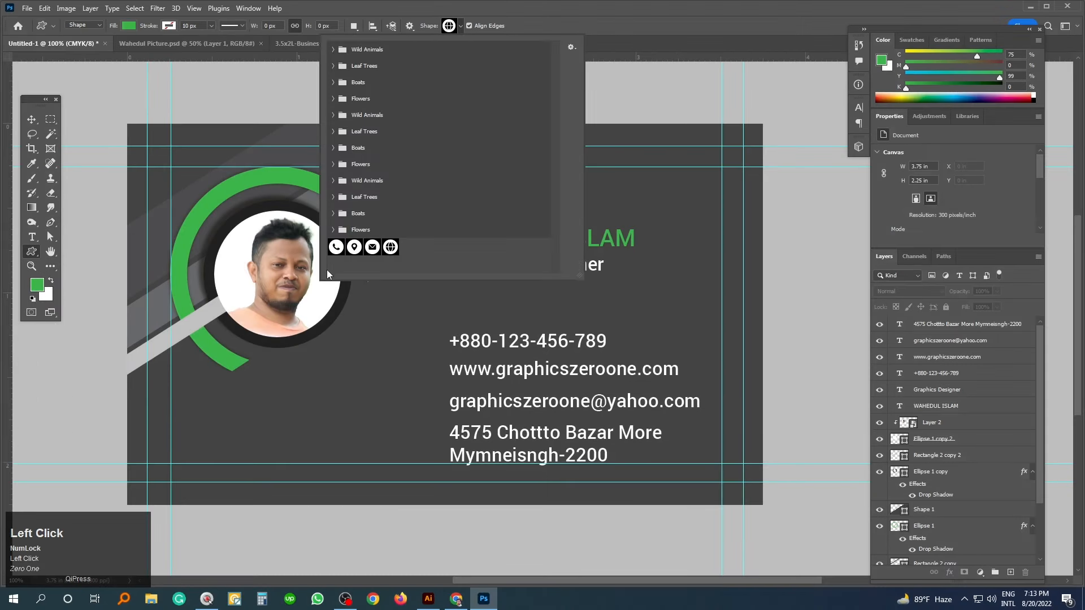
key("1")
left_click(336, 247)
left_click(339, 246)
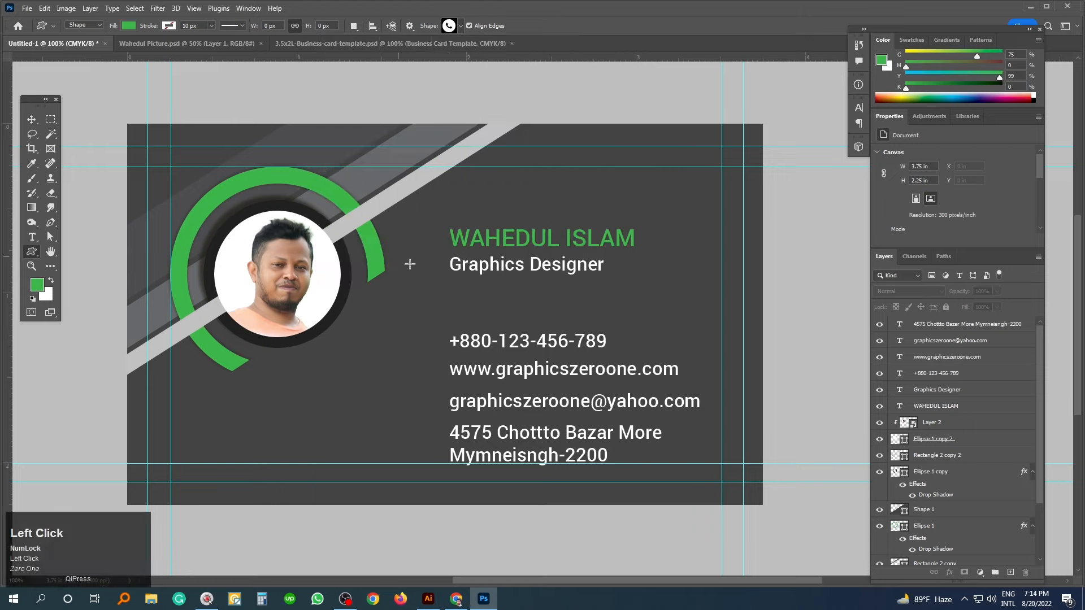
left_click(432, 269)
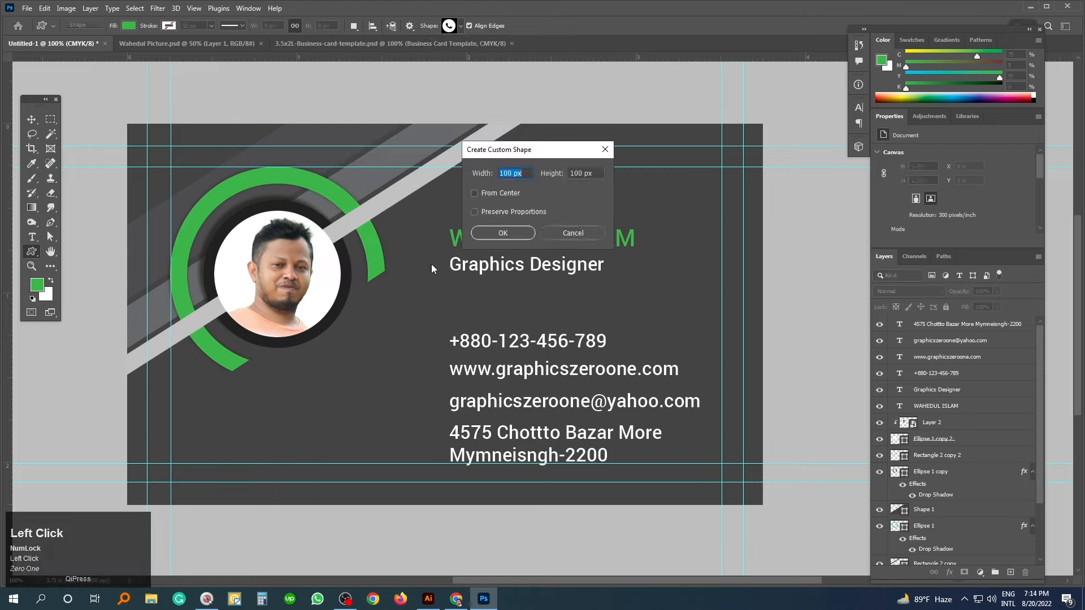
type("55")
key("Tab")
type("55")
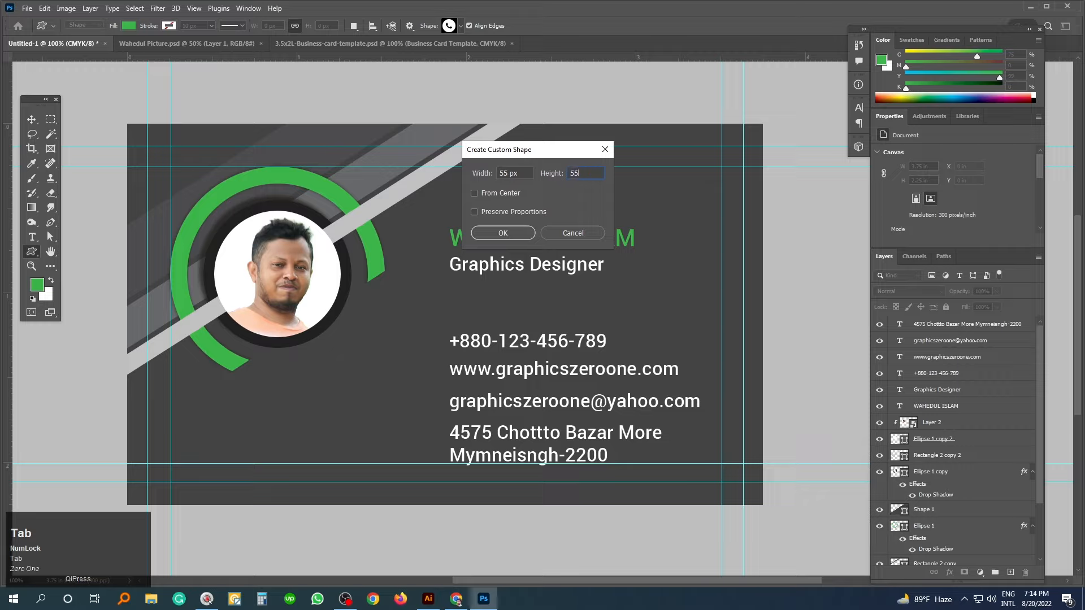
left_click(474, 192)
left_click(500, 238)
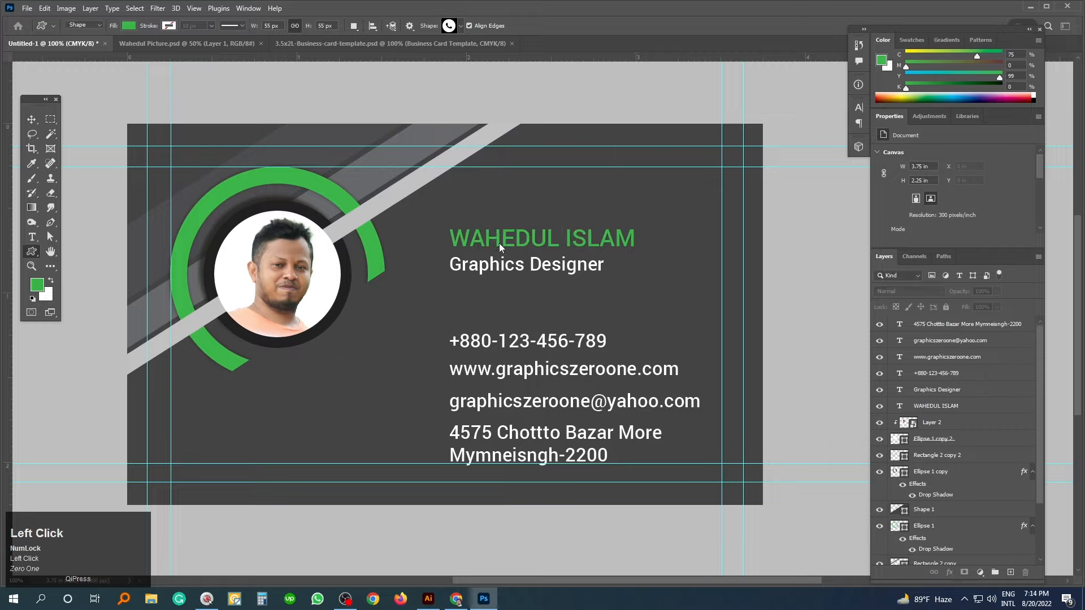
left_click(31, 120)
left_click_drag(434, 269, 429, 341)
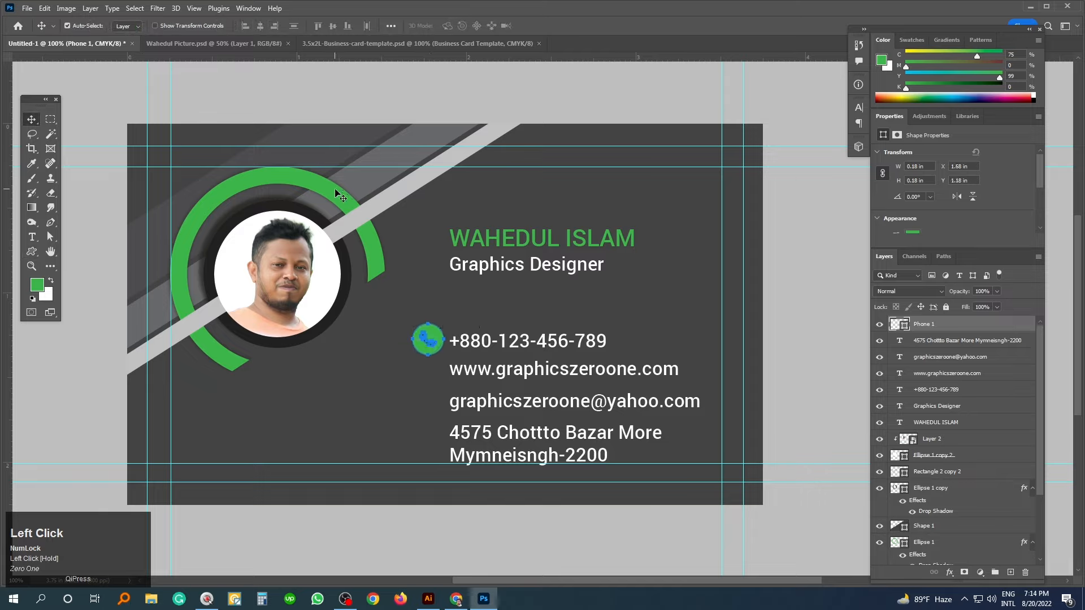
key("Delete")
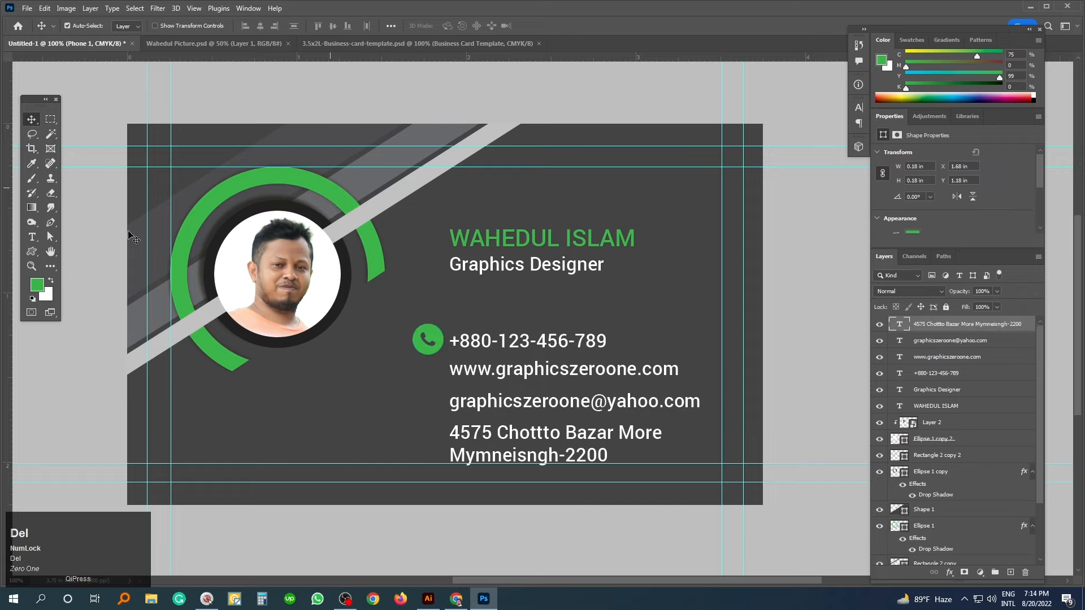
- Create a 40 × 40 px green phone-handset custom shape
left_click(32, 254)
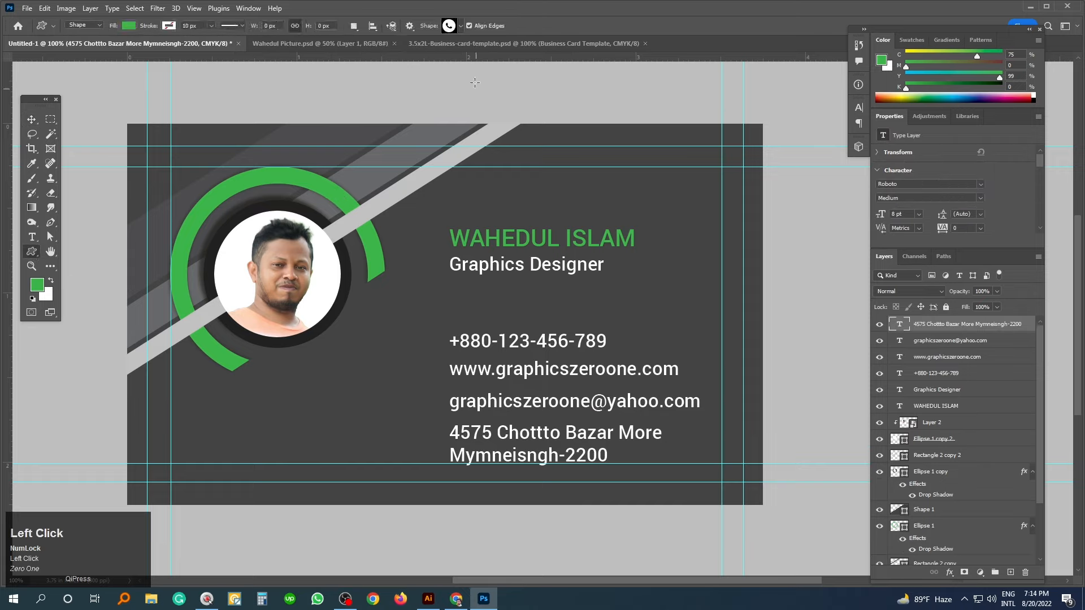
left_click(450, 27)
double_click(335, 249)
left_click(424, 313)
type("40")
key("Tab")
type("4")
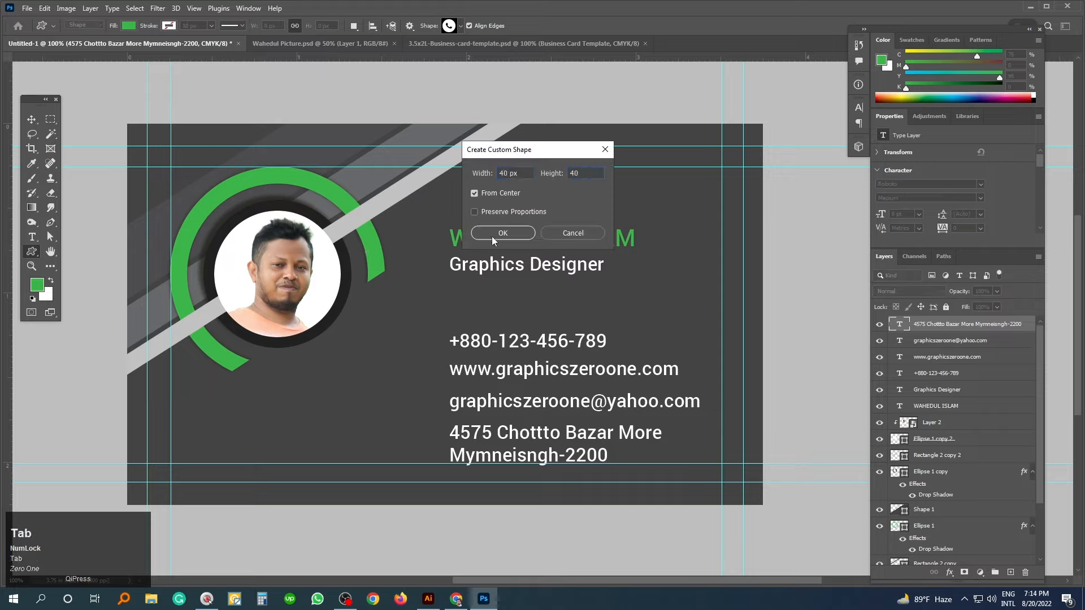
left_click(491, 236)
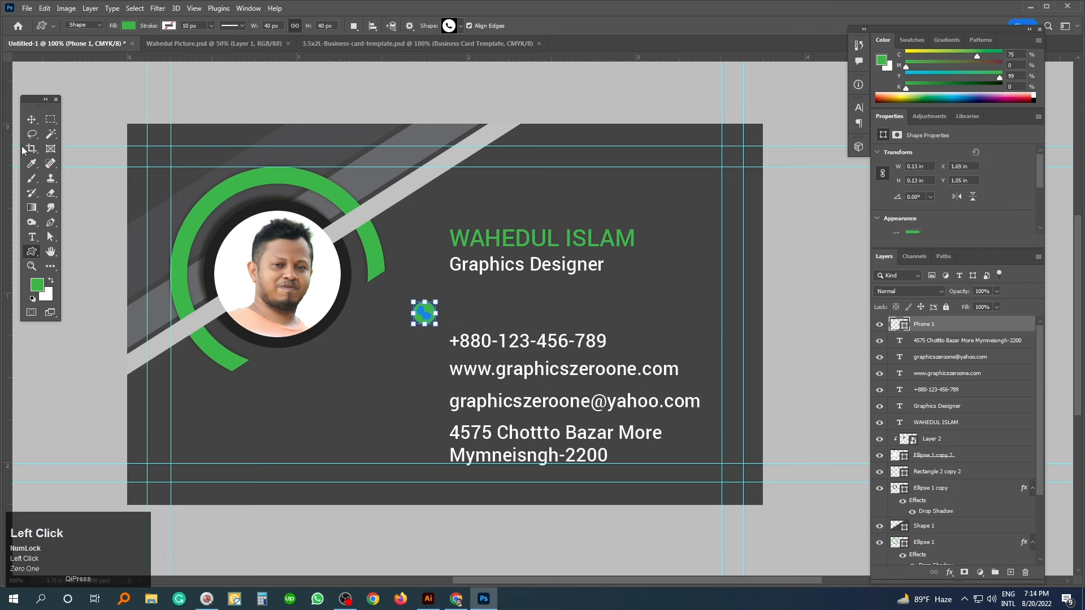
- Move the phone icon just left of the phone number line
left_click(30, 120)
left_click(443, 344, "ctrl")
left_click_drag(423, 282, 429, 334)
key("ctrl+minus")
key("ctrl+minus")
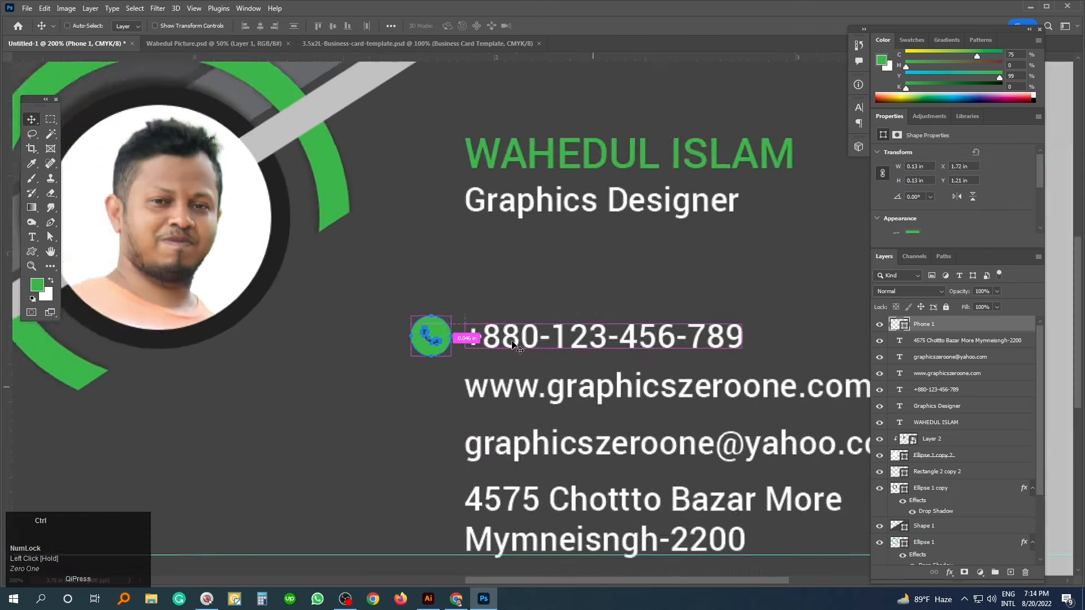
left_click(33, 252)
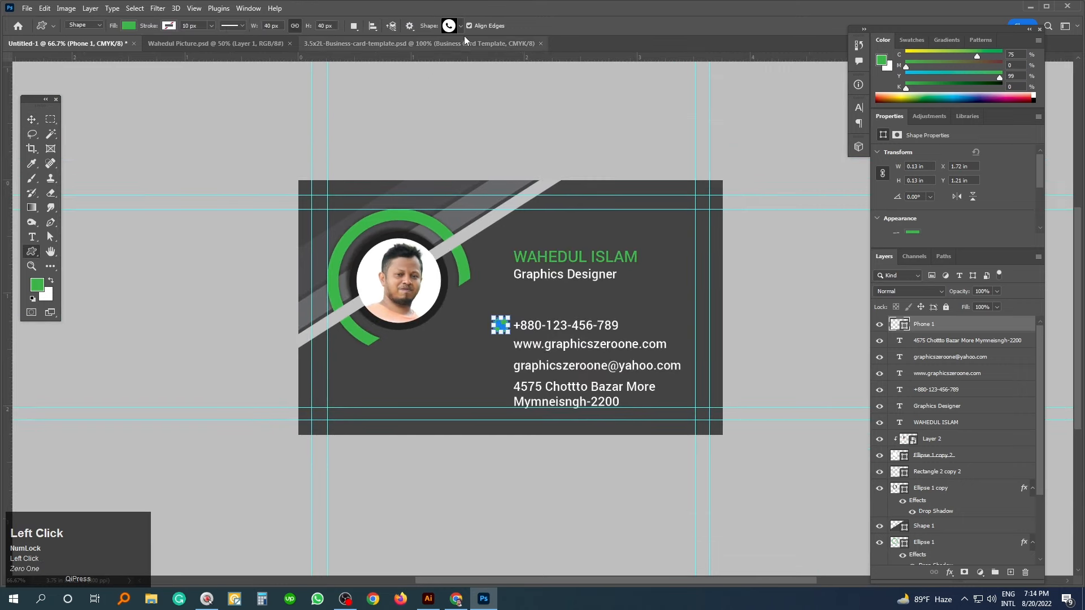
- Create a 40 px green location-pin custom shape
left_click(460, 27)
double_click(355, 249)
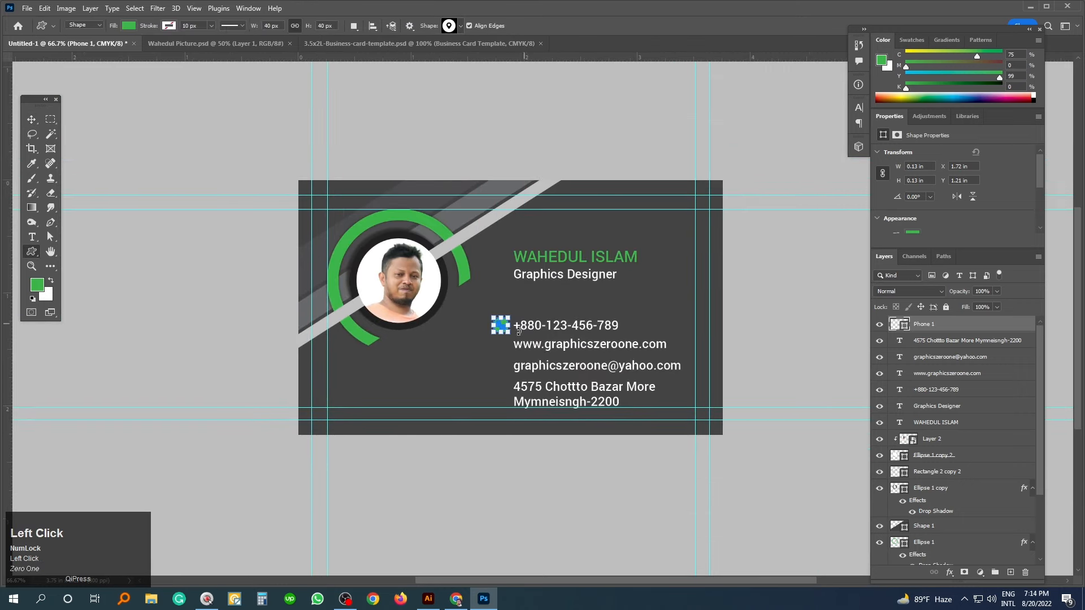
left_click(496, 356)
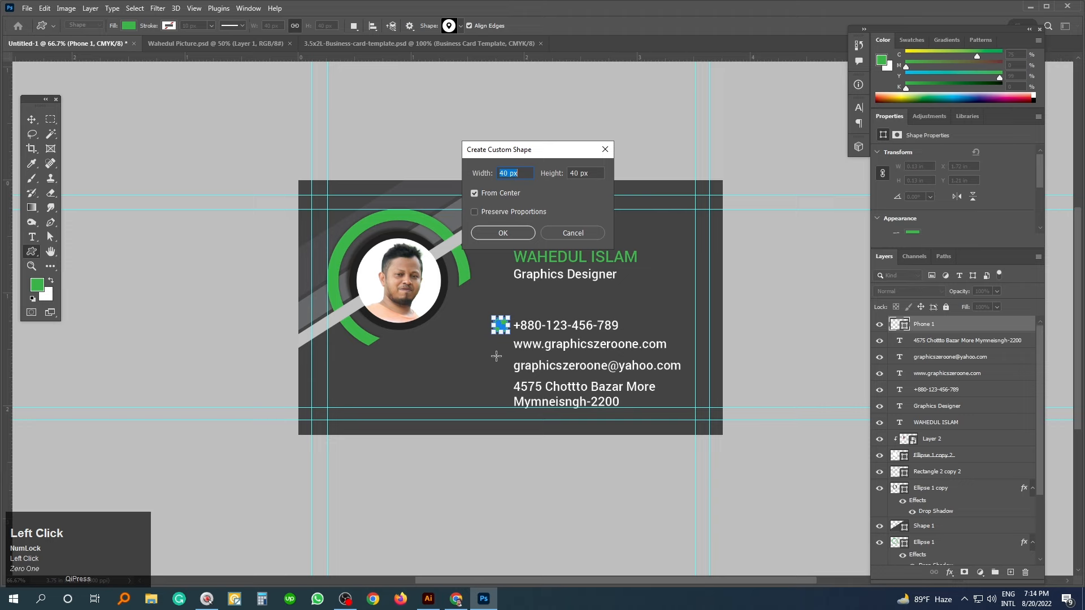
key("Return")
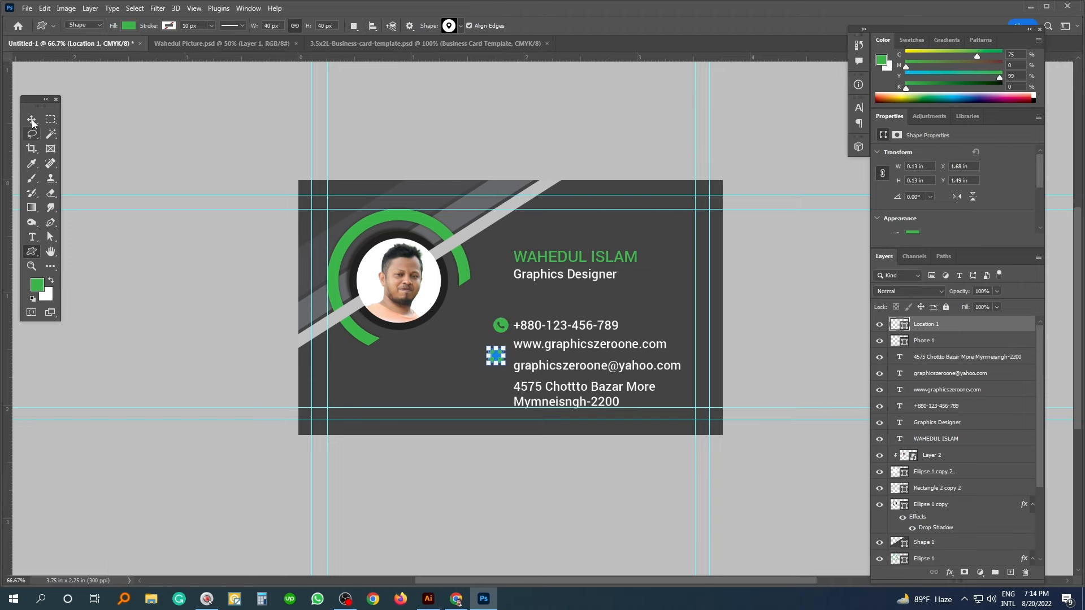
- Move the pin icon just left of the address lines
left_click(32, 120)
left_click_drag(479, 343, 517, 383)
left_click_drag(472, 323, 484, 401)
left_click(32, 252)
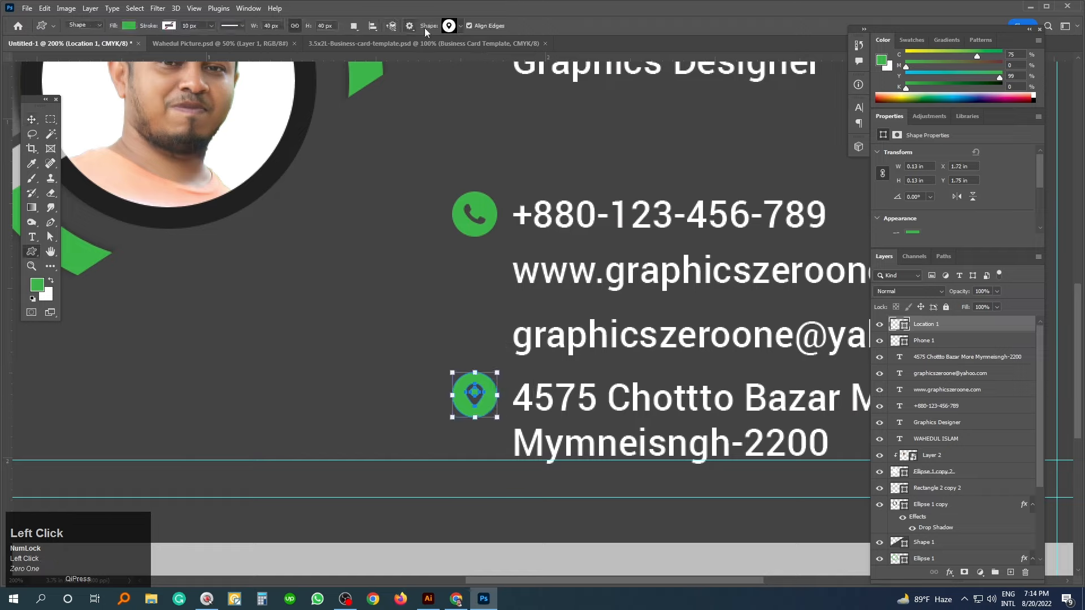
left_click(461, 26)
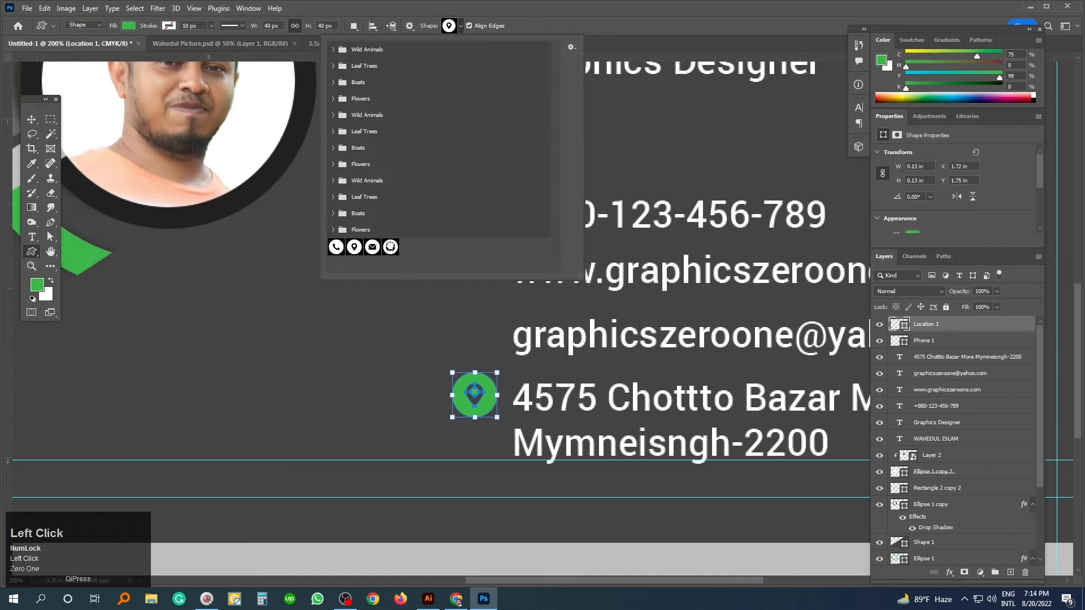
- Add a green globe icon beside the website line
double_click(390, 247)
left_click(473, 299)
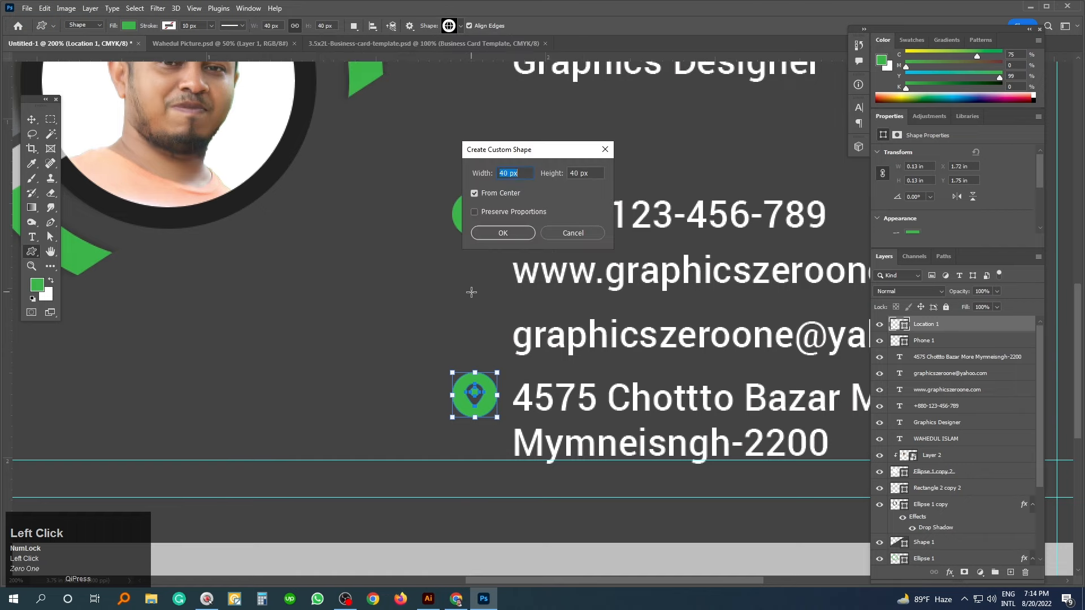
left_click(501, 236)
left_click(31, 120)
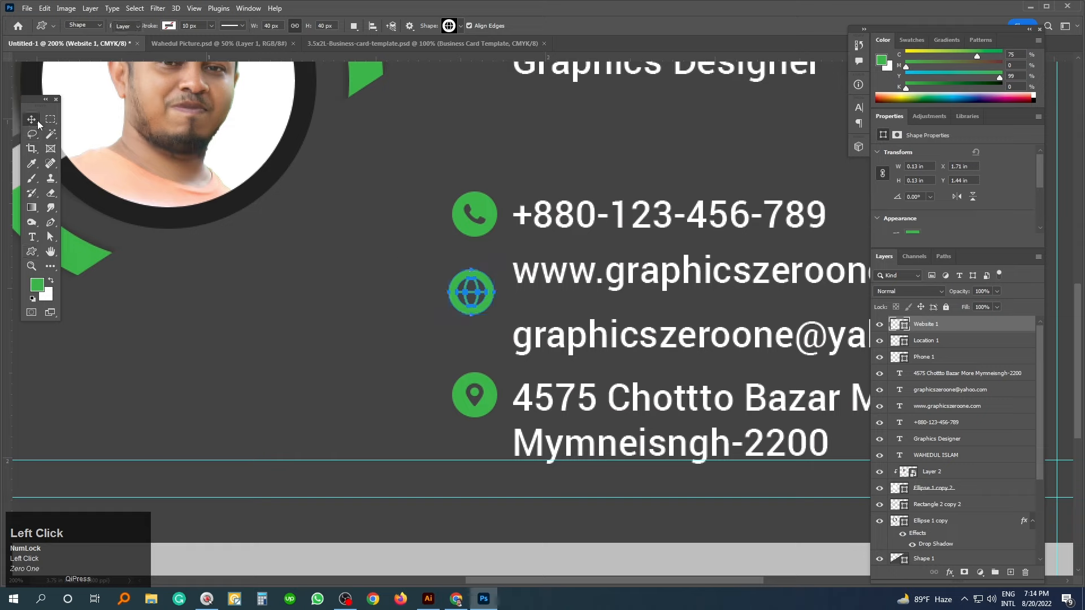
left_click_drag(484, 294, 484, 277)
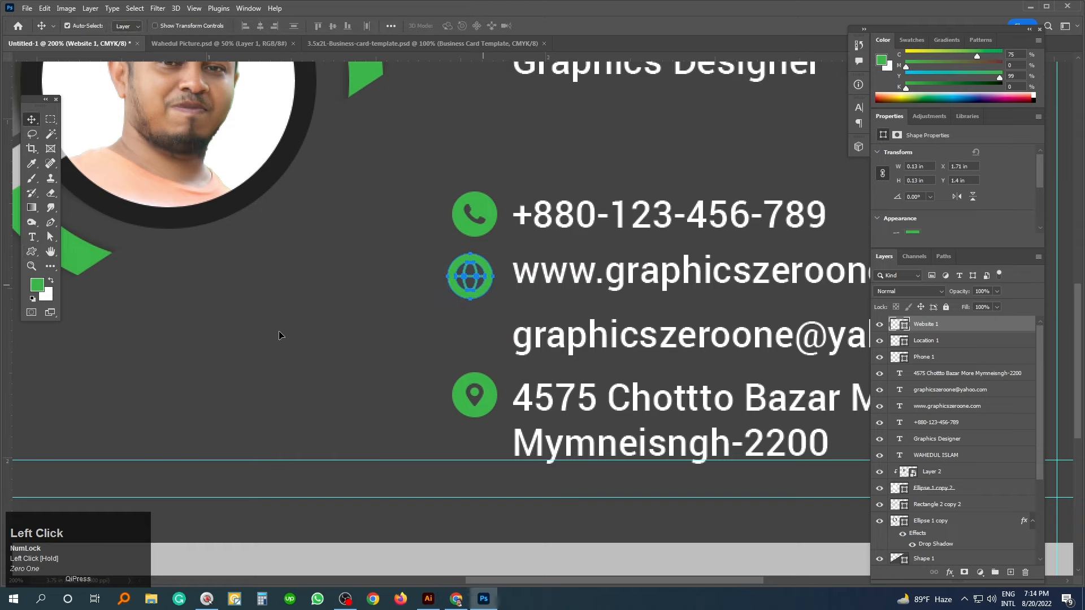
- Add a green envelope icon and line it up beside the e-mail address
left_click(32, 252)
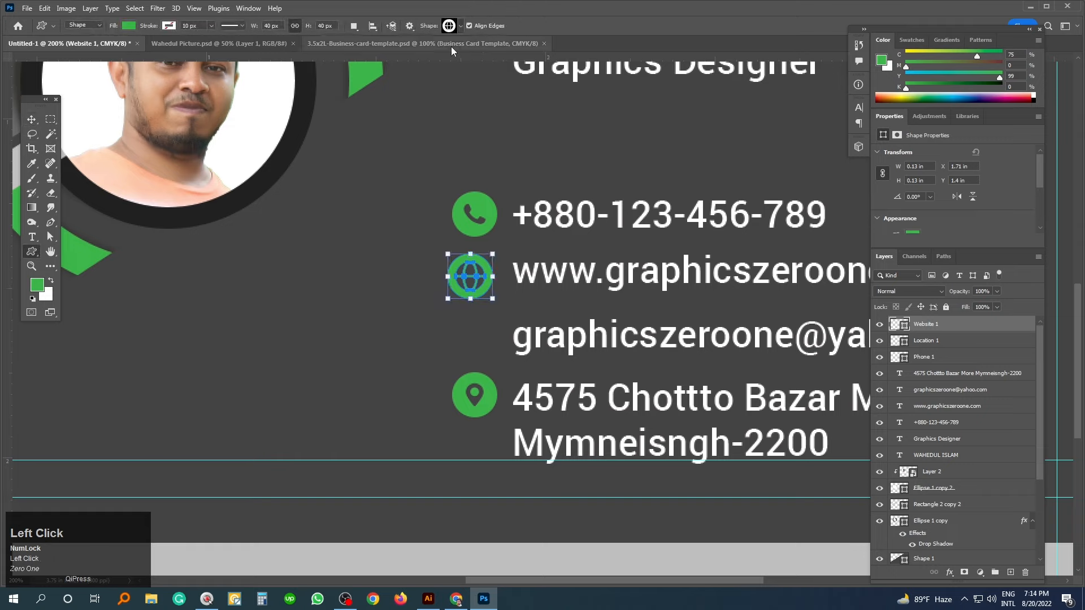
left_click(461, 26)
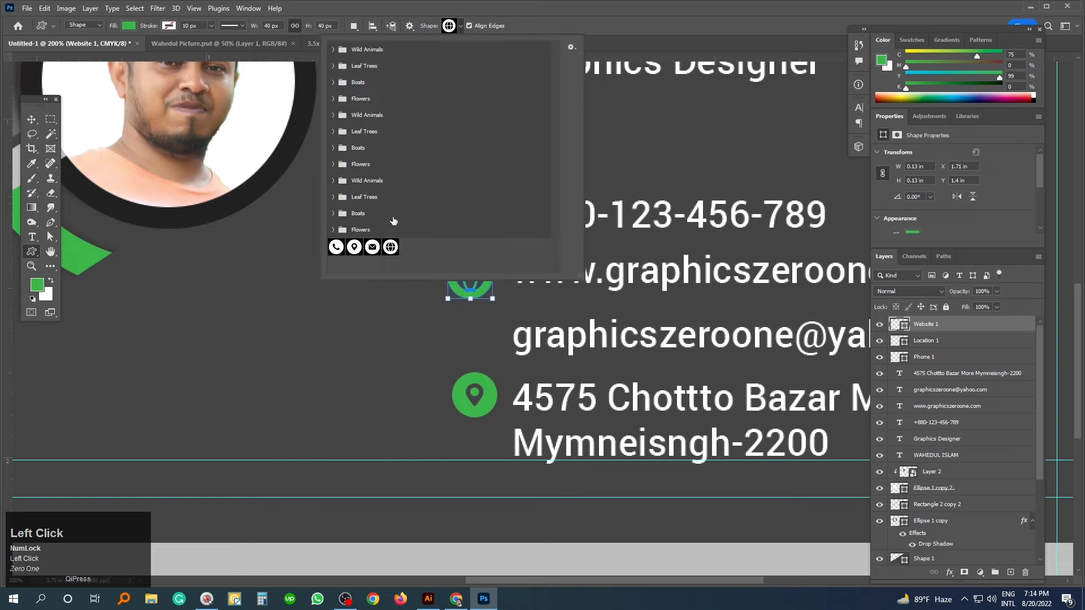
double_click(372, 247)
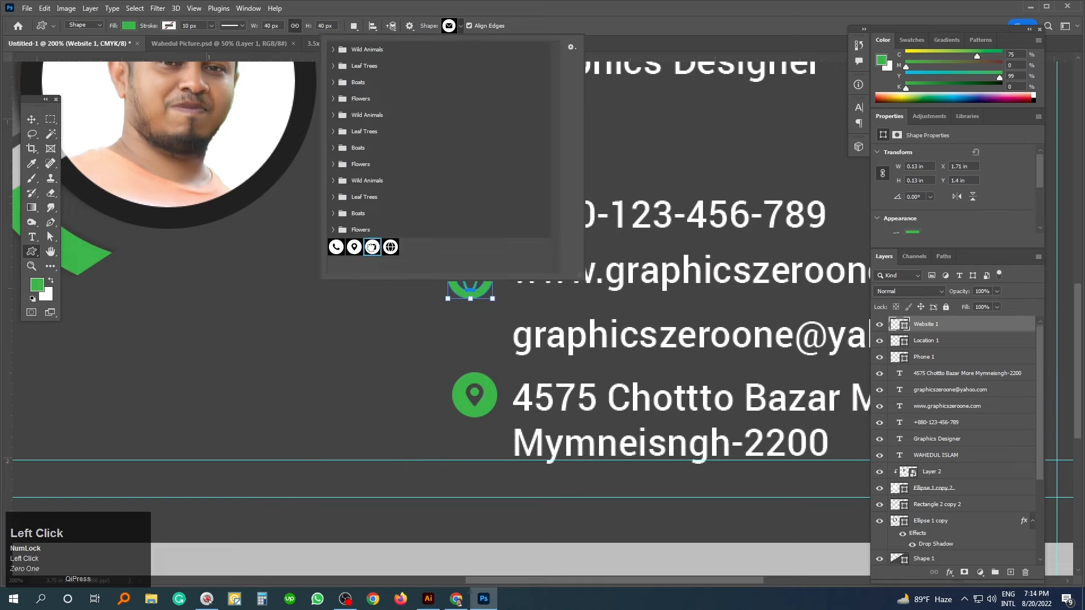
left_click(470, 324)
key("Return")
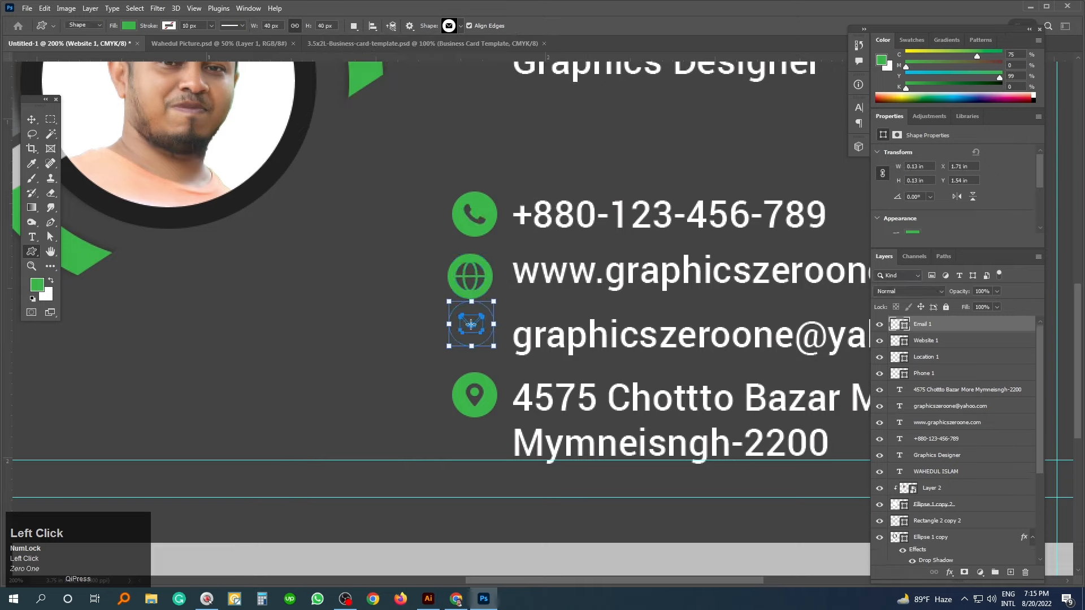
key("v")
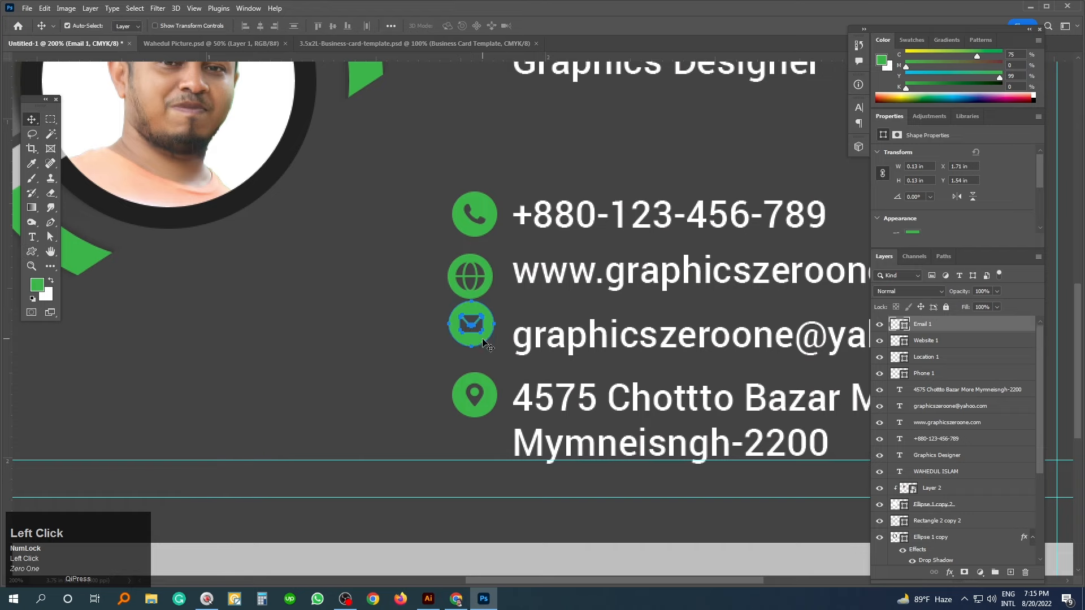
left_click_drag(483, 341, 482, 354)
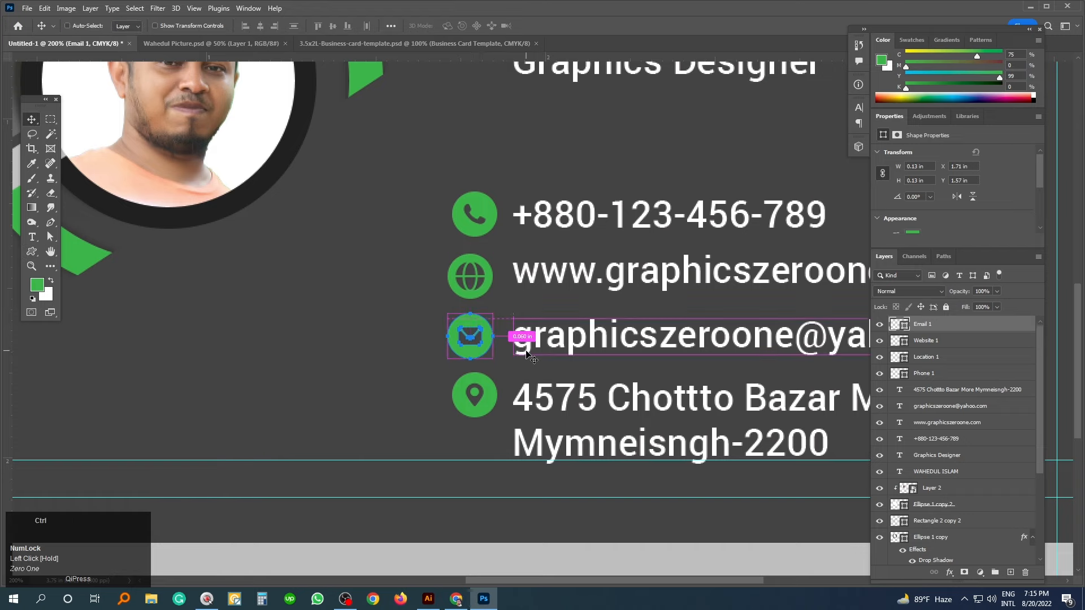
key("ctrl+minus")
left_click(515, 301, "shift")
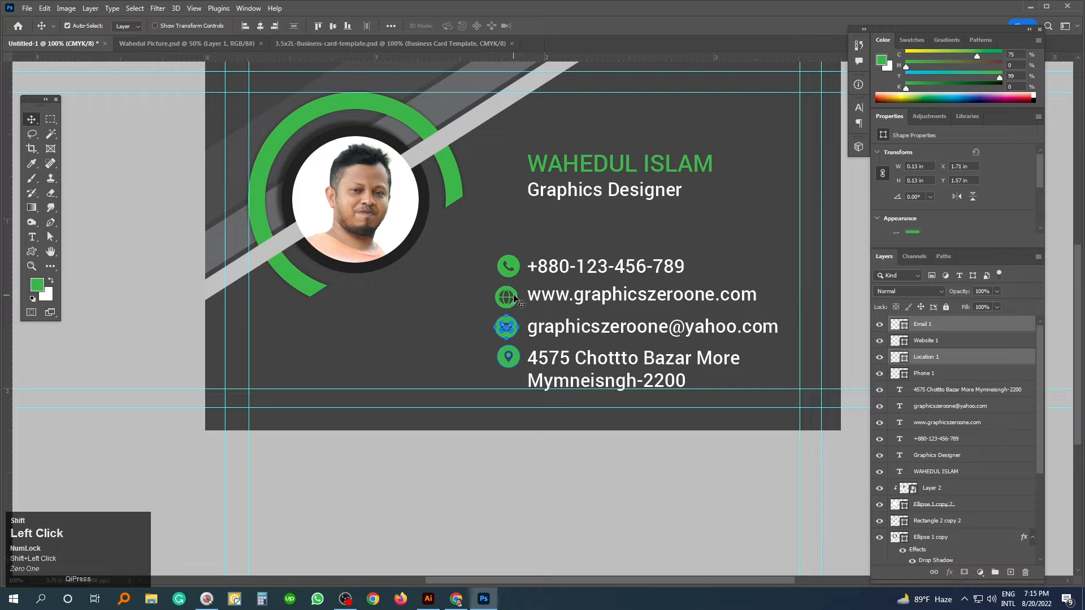
- Align the four contact icons' left edges and distribute them evenly in a column
left_click(515, 293, "shift")
left_click(516, 267, "shift")
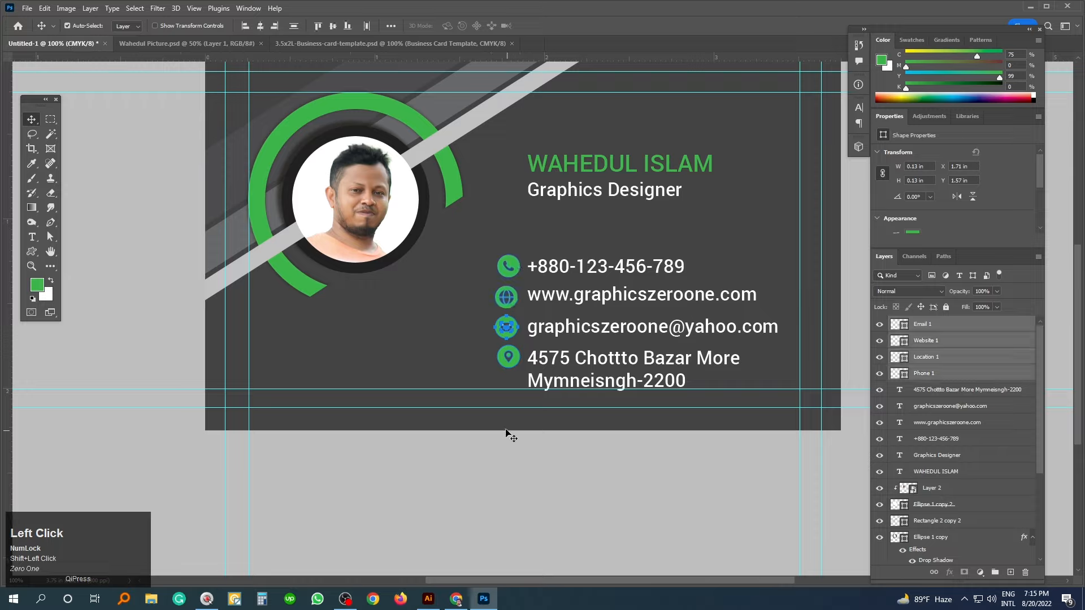
left_click(241, 26)
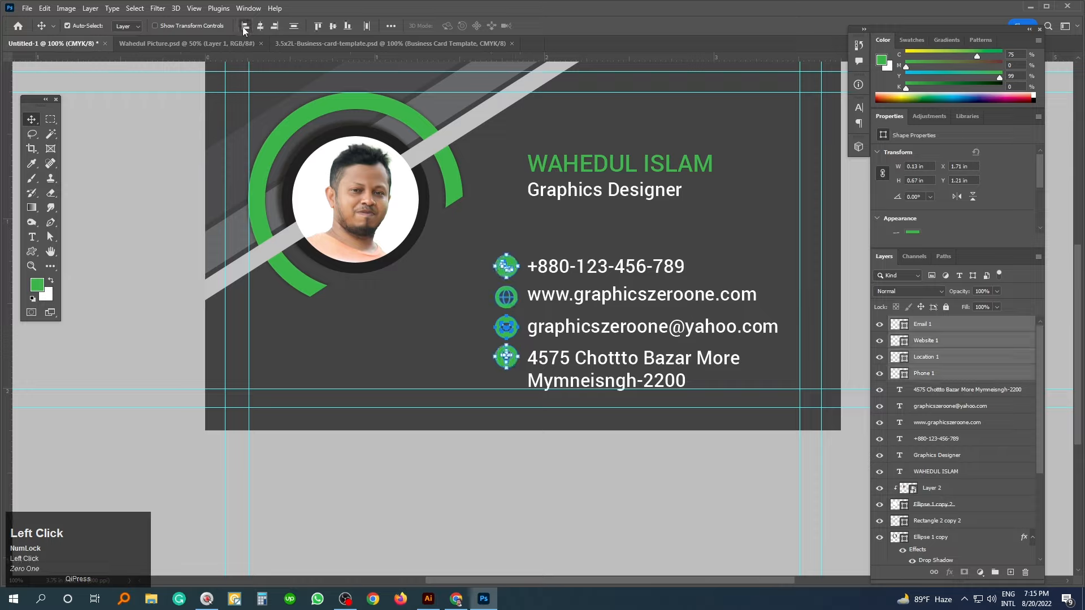
left_click(293, 26)
- With panels hidden, move the name and Graphics Designer title slightly lower
left_click(104, 154)
key("Tab")
left_click(559, 507)
key("ctrl+minus")
left_click(582, 294, "ctrl")
left_click_drag(598, 320, 592, 305)
left_click_drag(551, 257, 552, 276)
left_click_drag(692, 400, 692, 400)
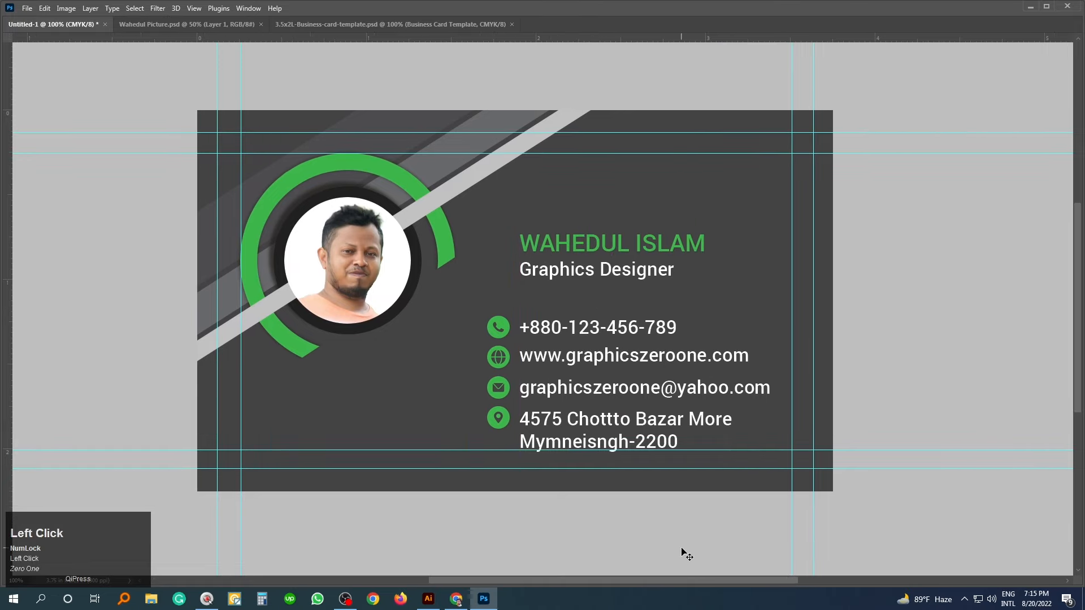
- Hide the guides and recentre the view on the card
key("ctrl+minus")
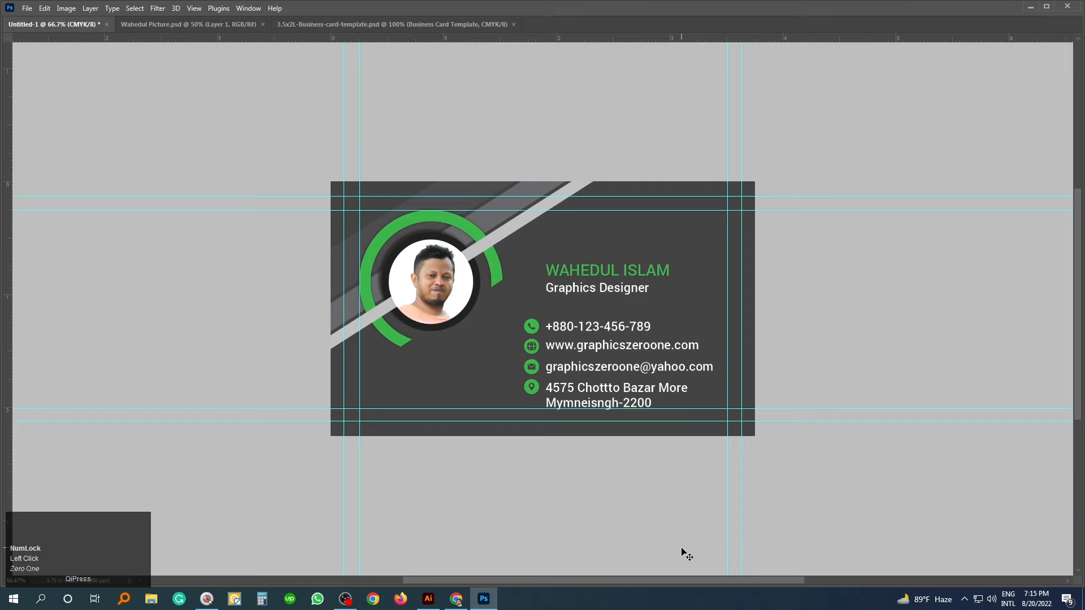
key("ctrl+semicolon")
left_click_drag(681, 548, 648, 542)
left_click(560, 291, "ctrl")
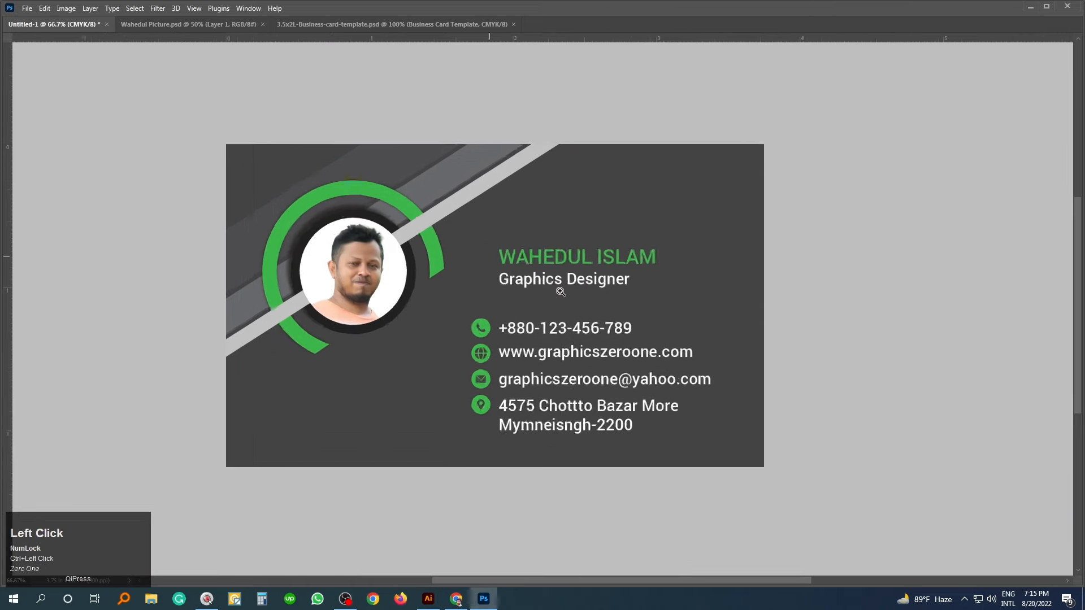
- Bring the panels back and select every layer from Email 1 to Rectangle 1
key("Tab")
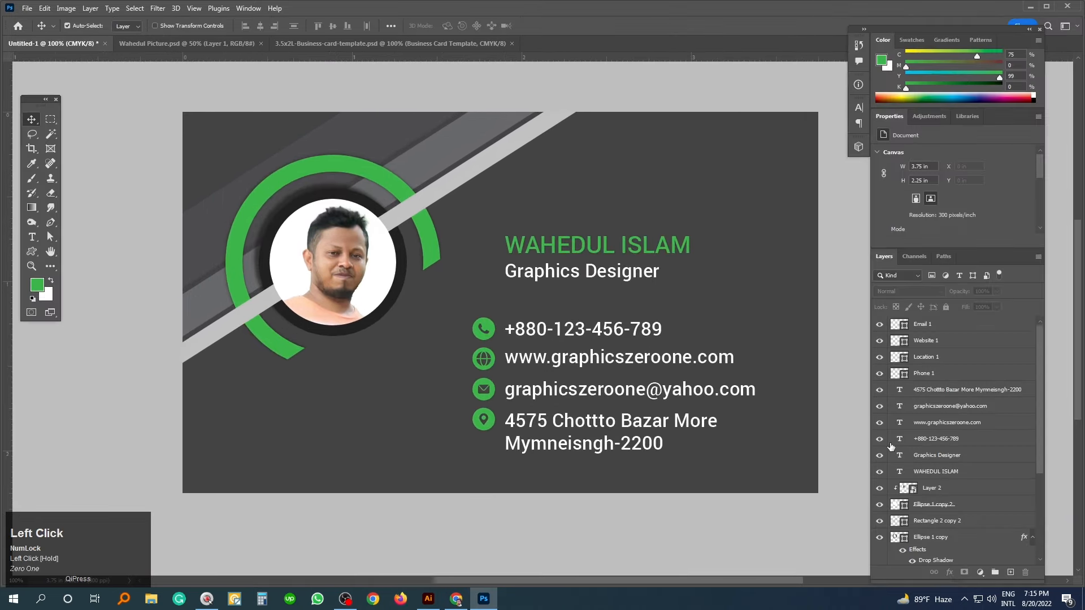
scroll(978, 462, "up", 1)
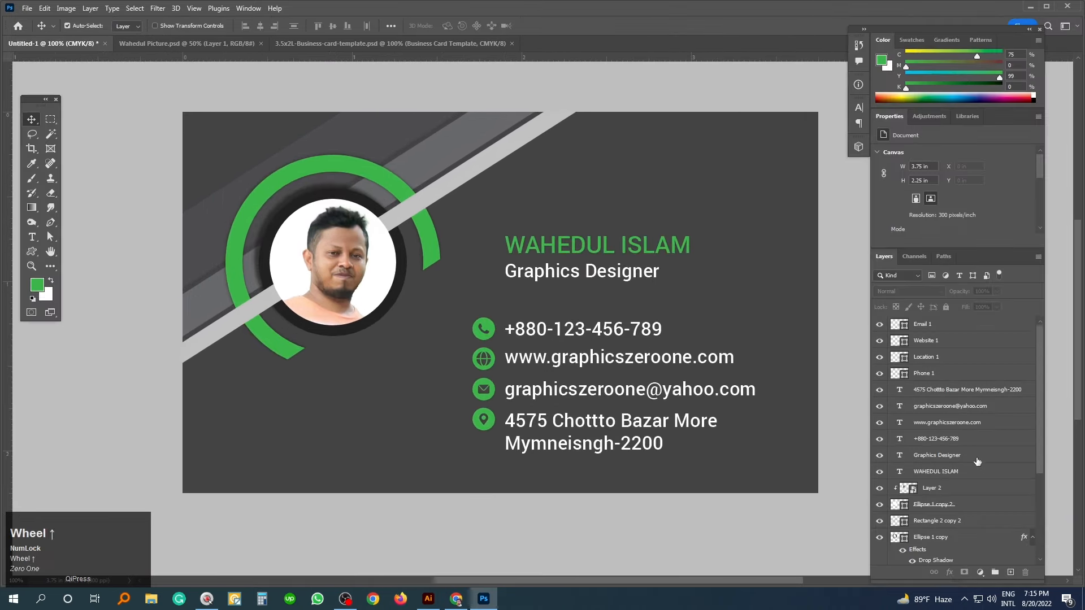
left_click(980, 328)
scroll(996, 448, "down", 4)
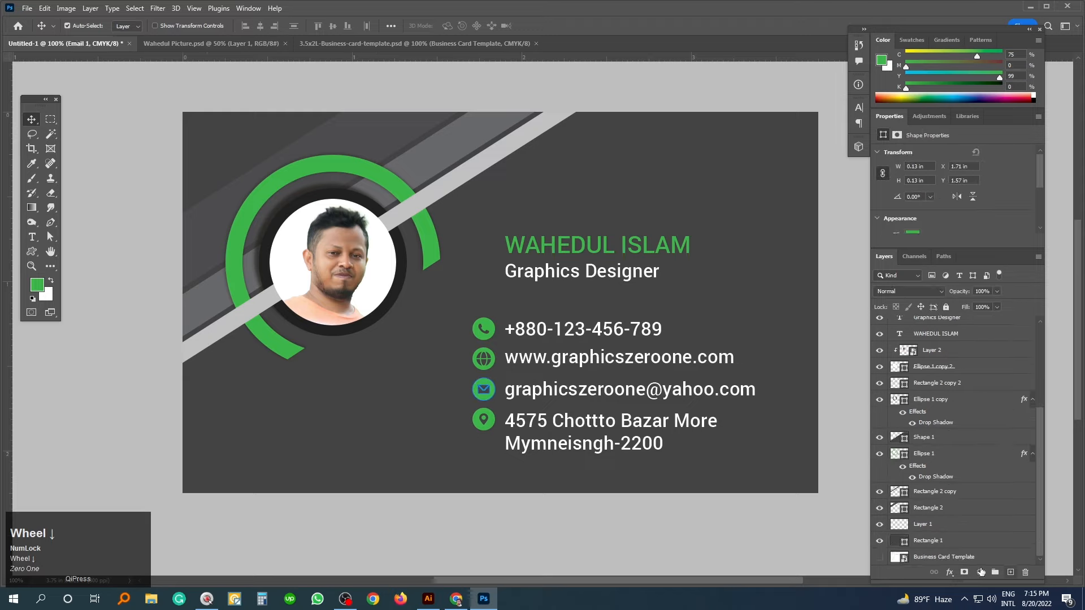
left_click(950, 543, "shift")
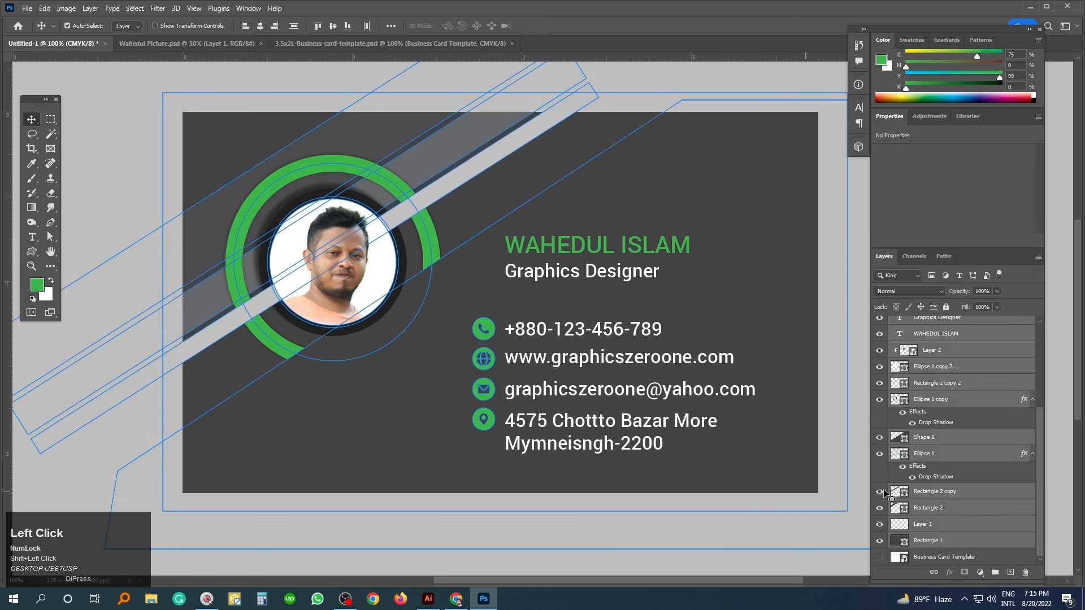
scroll(928, 475, "up", 4)
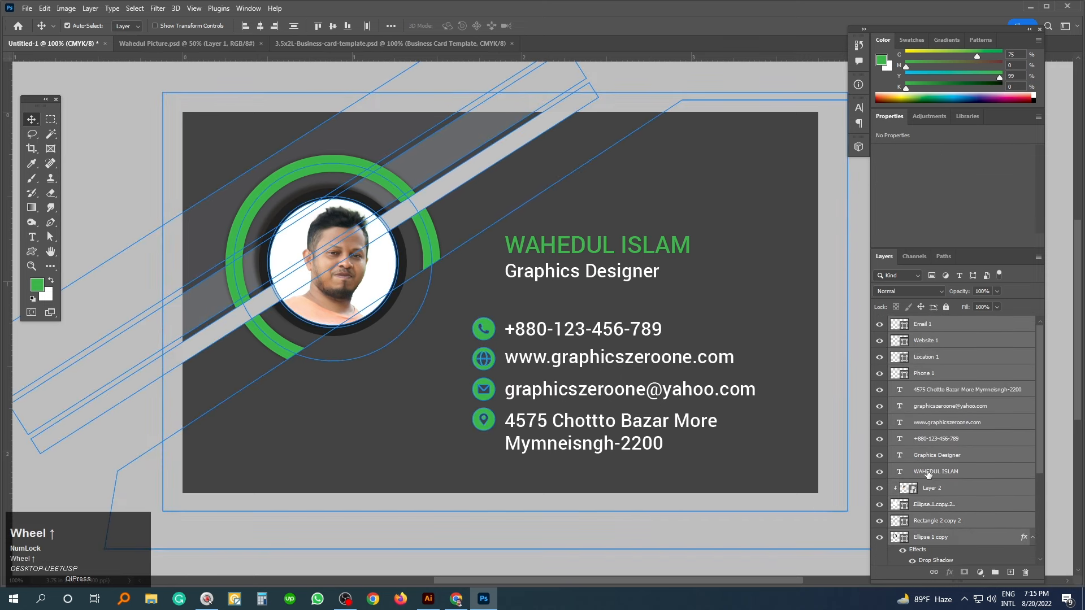
- Group the selected card layers and name the group 'Front Side'
key("ctrl")
key("ctrl+g")
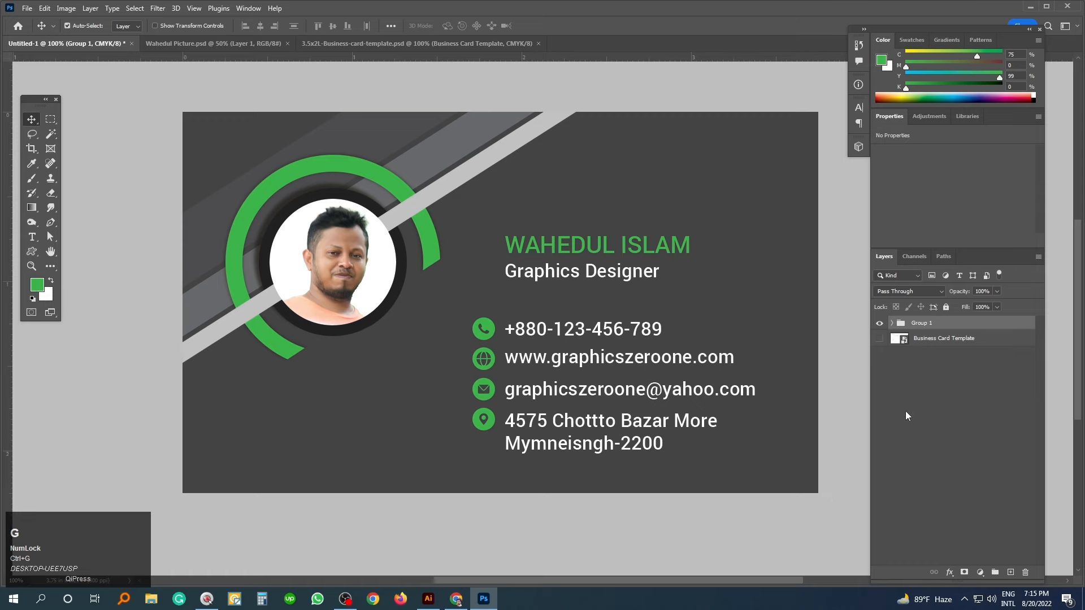
left_click(918, 327)
left_click(879, 325)
left_click(879, 324)
double_click(919, 324)
key("BackSpace")
type("Front Side")
left_click(978, 412)
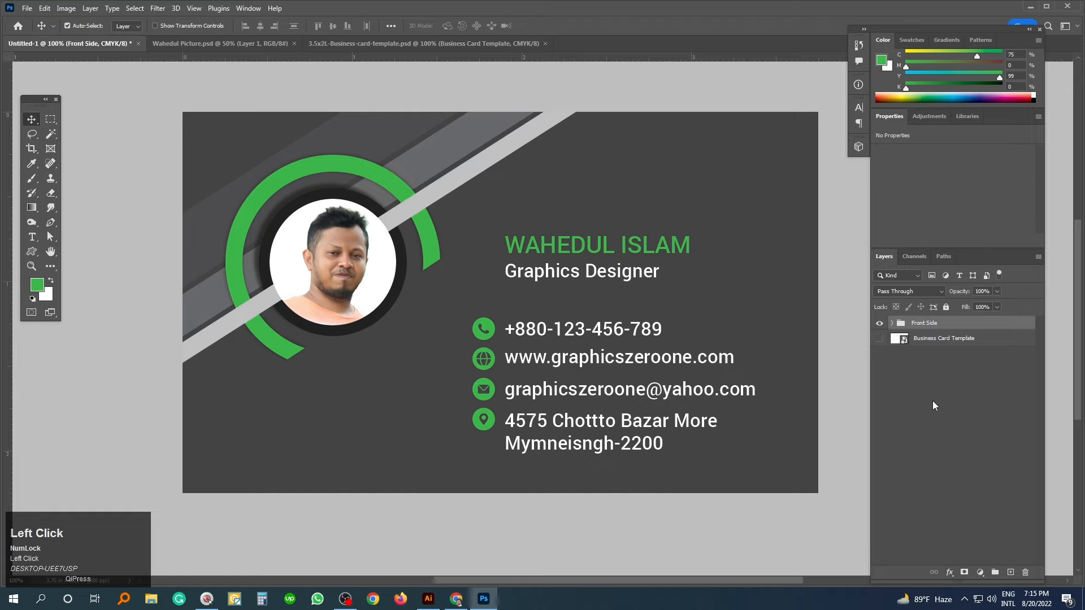
- Duplicate the Front Side group and rename the copy 'Back Side'
key("ctrl+j")
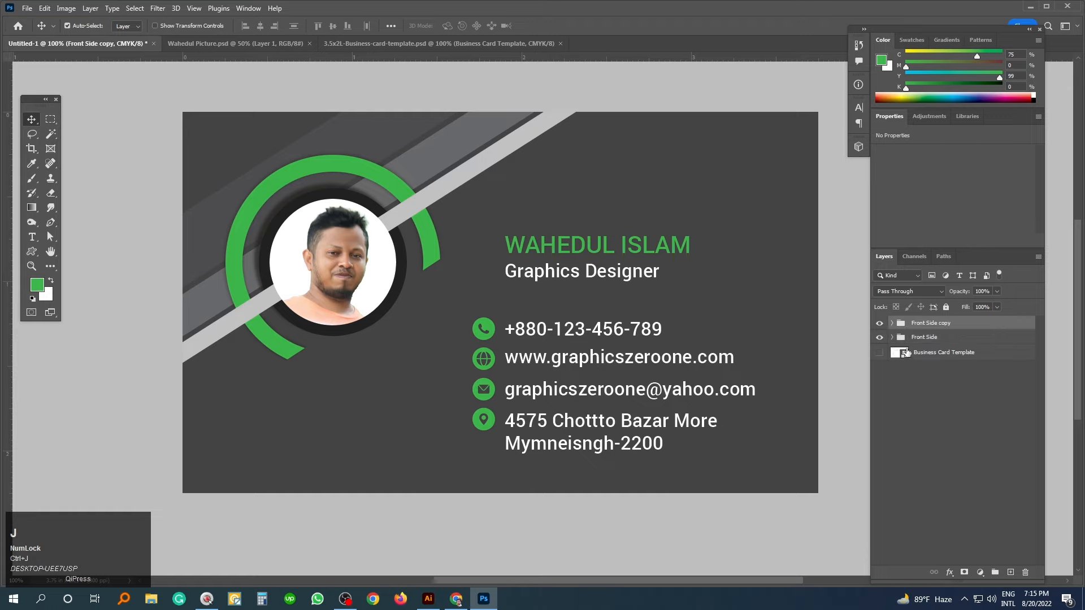
left_click(918, 328)
left_click(927, 324)
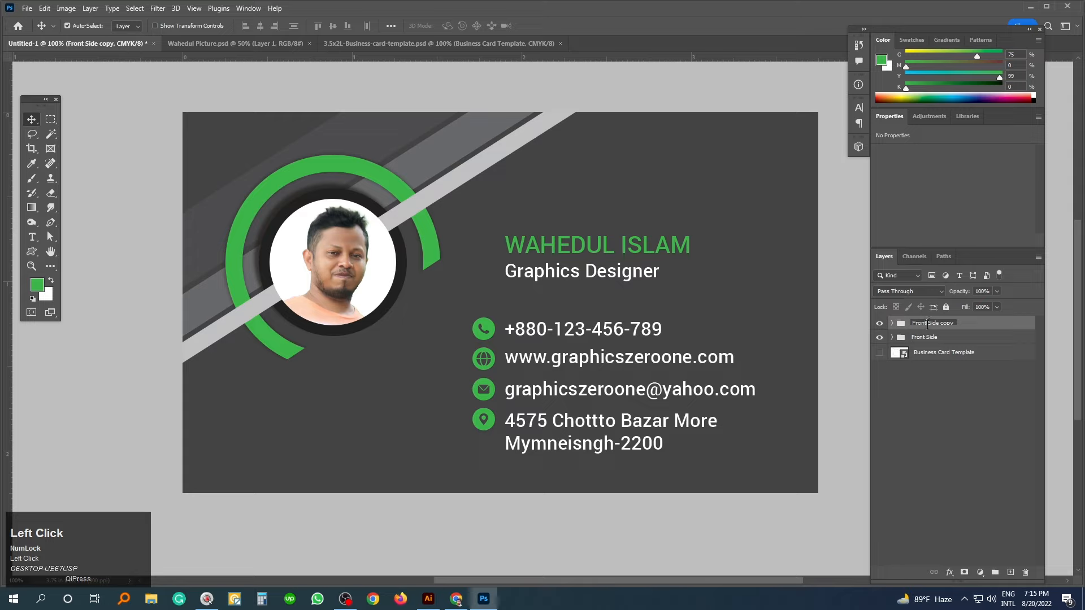
type("Back")
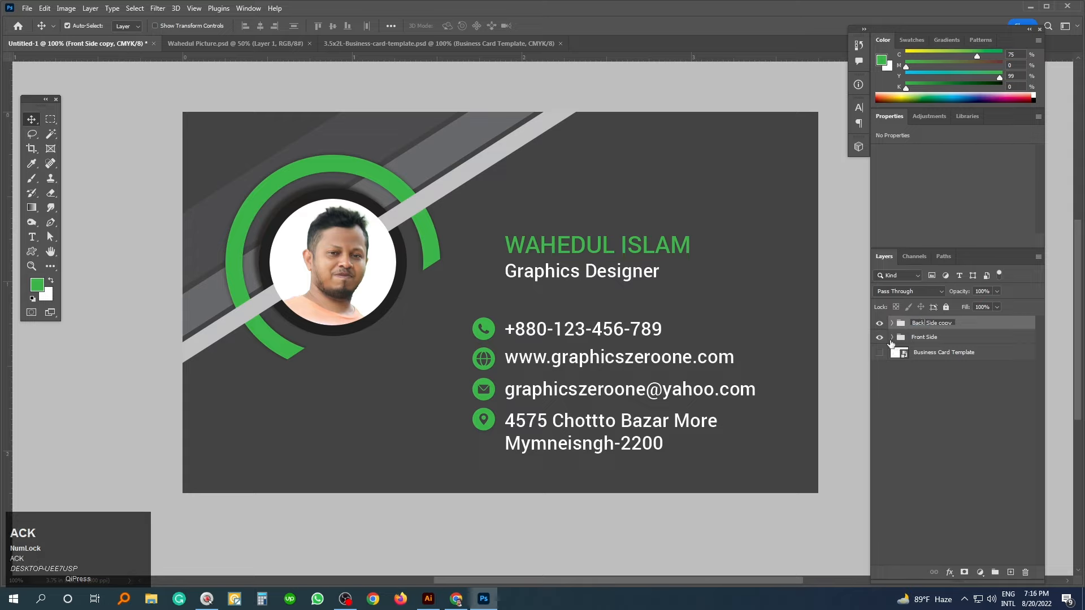
key("End")
key("BackSpace")
key("BackSpace")
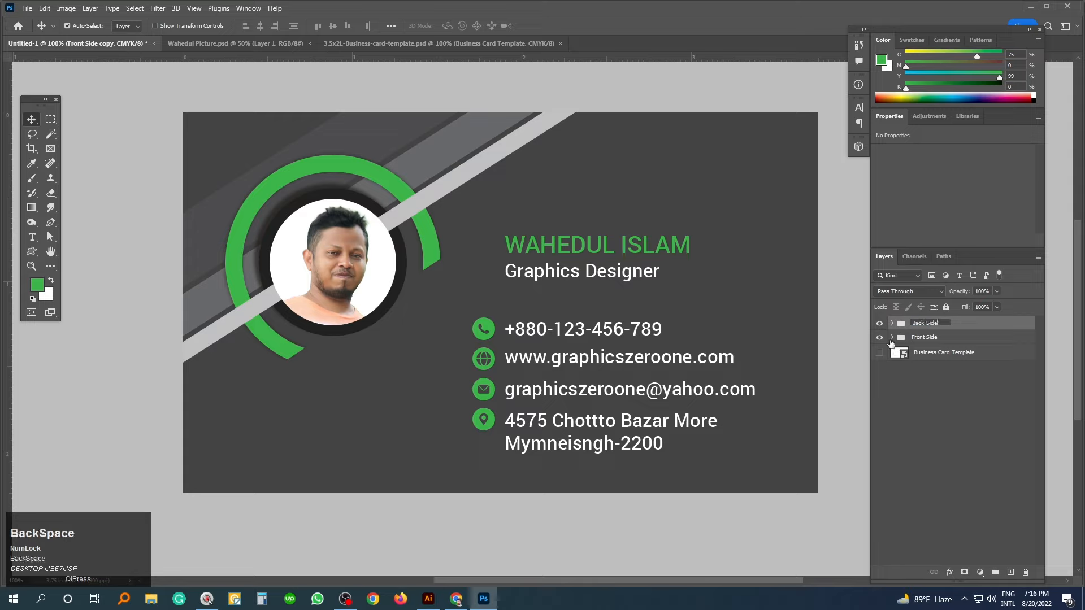
left_click(951, 417)
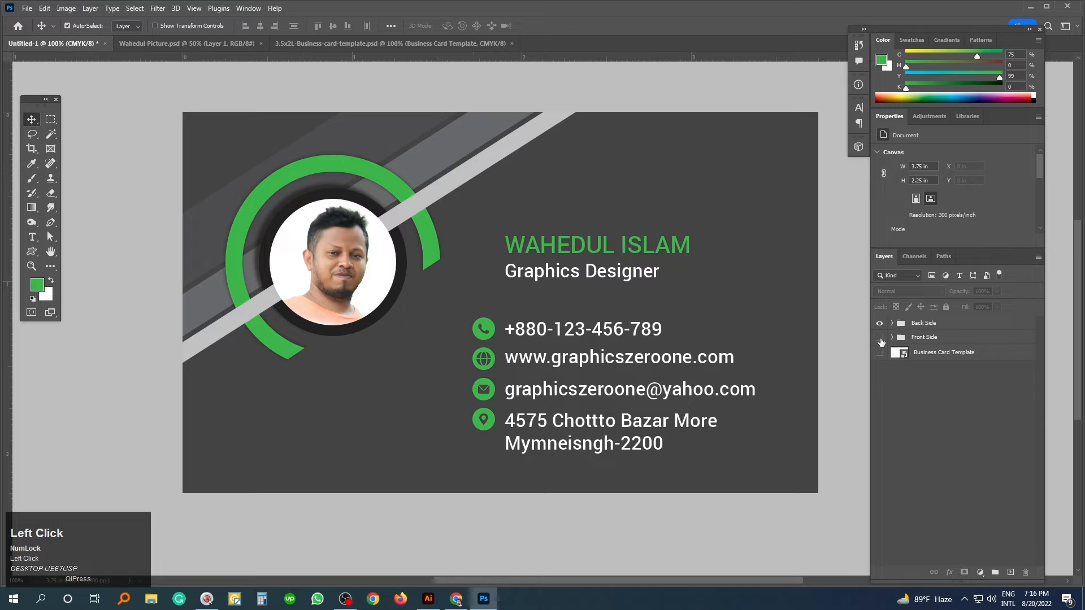
- Delete the address text, location icon, e-mail text and envelope icon from Back Side
left_click(920, 326)
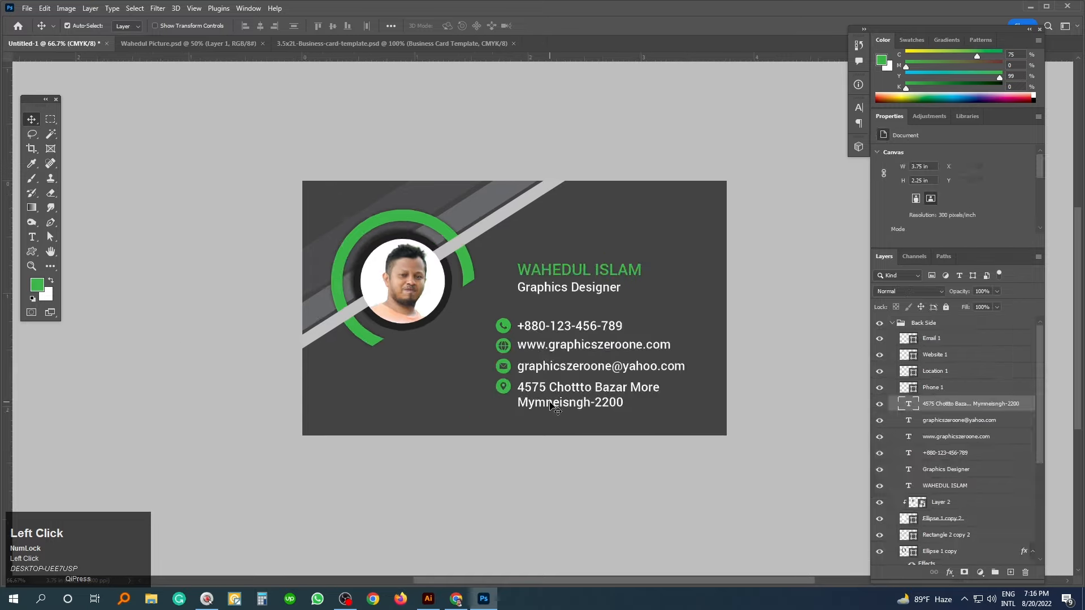
key("Delete")
left_click(504, 387)
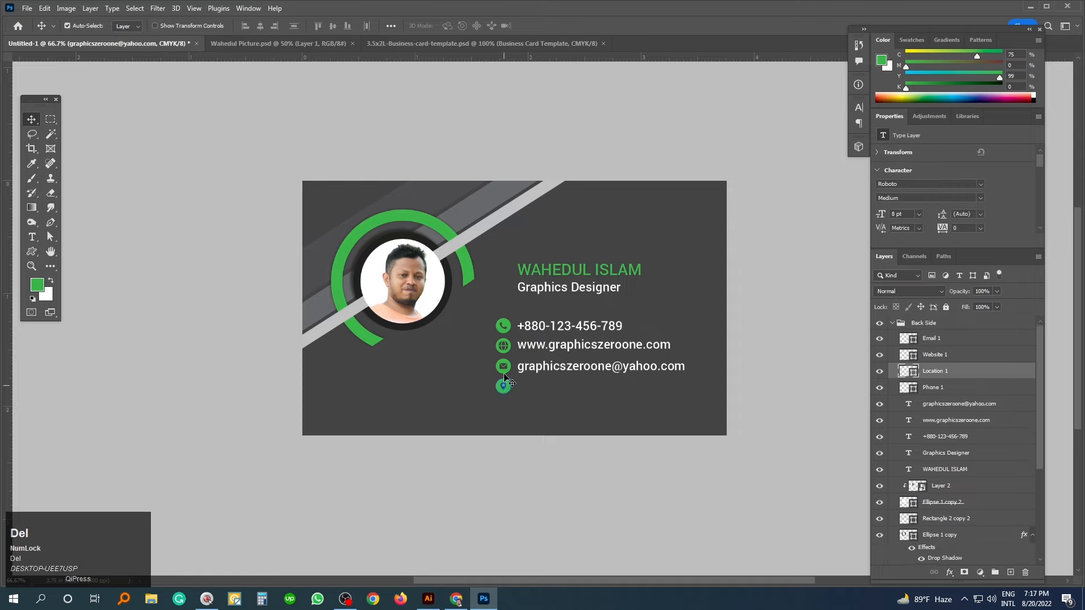
key("Delete")
left_click(531, 367)
key("Delete")
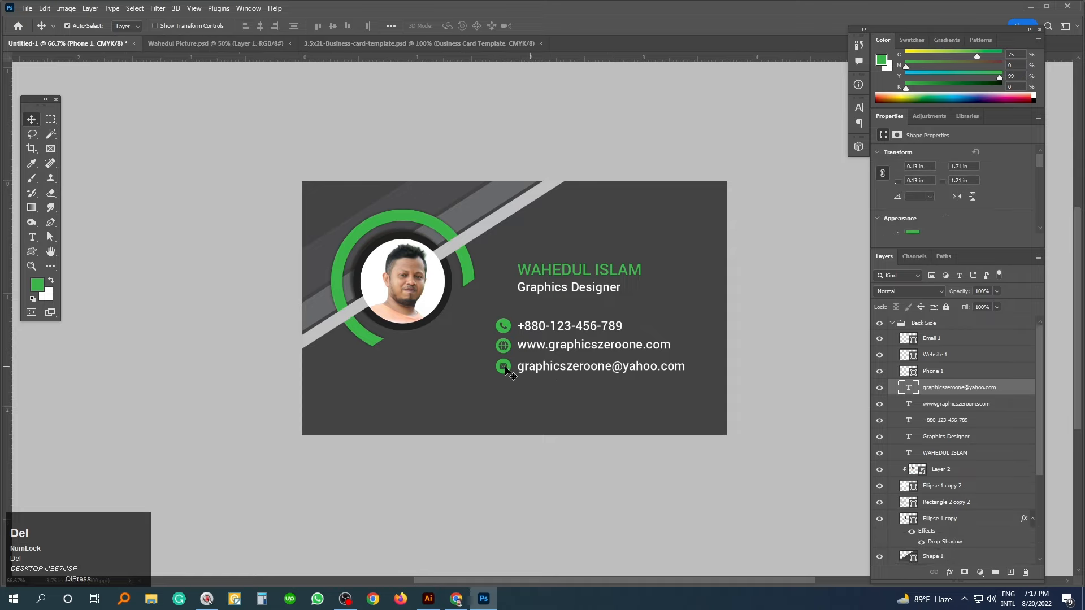
left_click(505, 369)
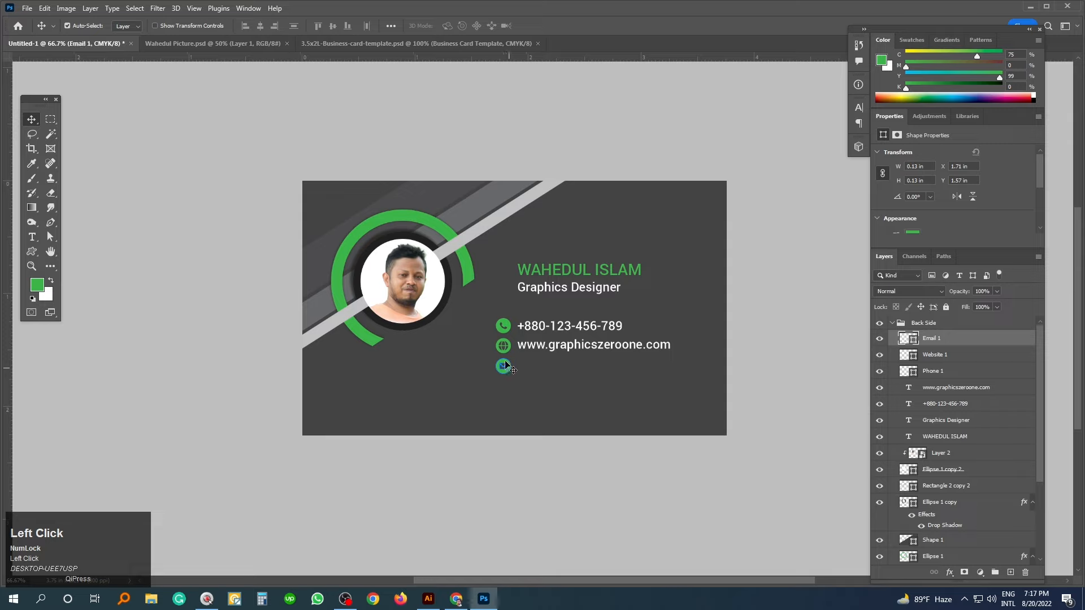
key("Delete")
- Delete the website text, phone number, Graphics Designer title and globe icon
left_click(529, 351)
key("Delete")
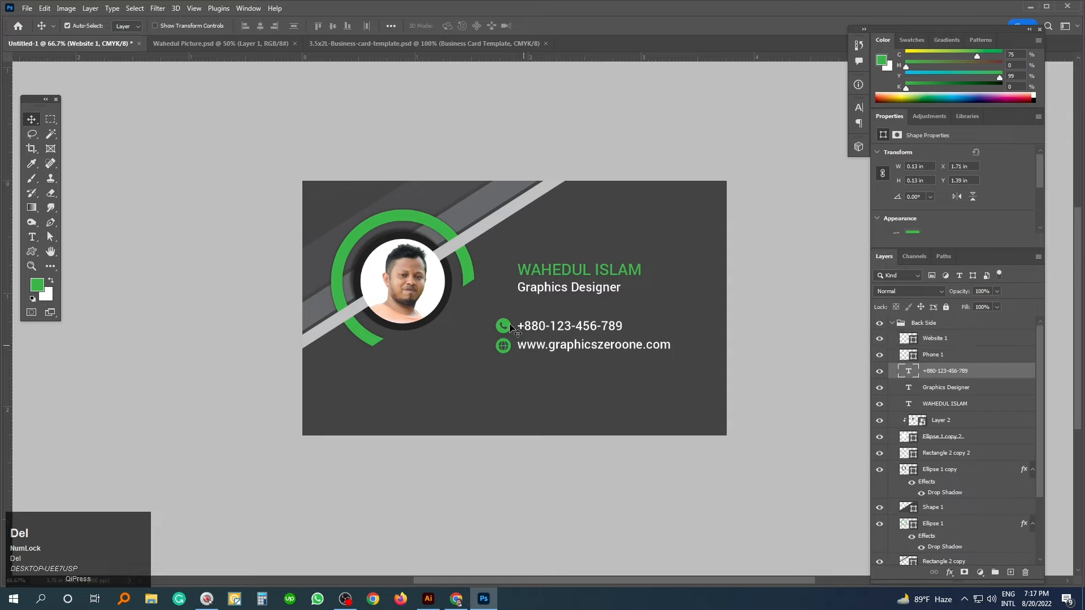
left_click(535, 331)
key("Delete")
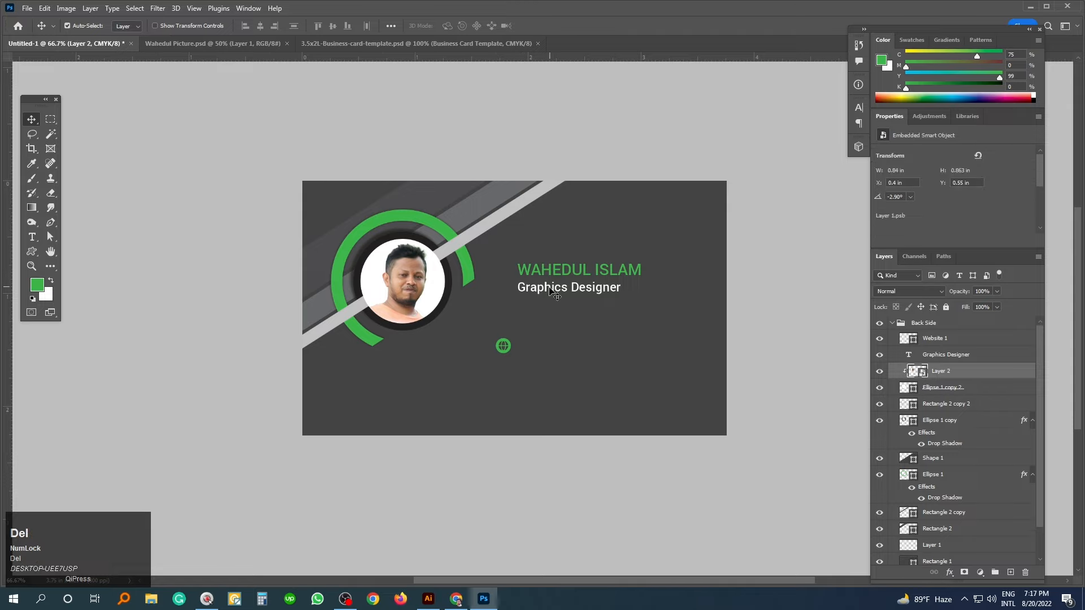
left_click(551, 291)
key("Delete")
left_click(511, 352)
key("Delete")
- Marquee-select all remaining back-side shapes: the photo ring and stripes
left_click(878, 357)
left_click(877, 359)
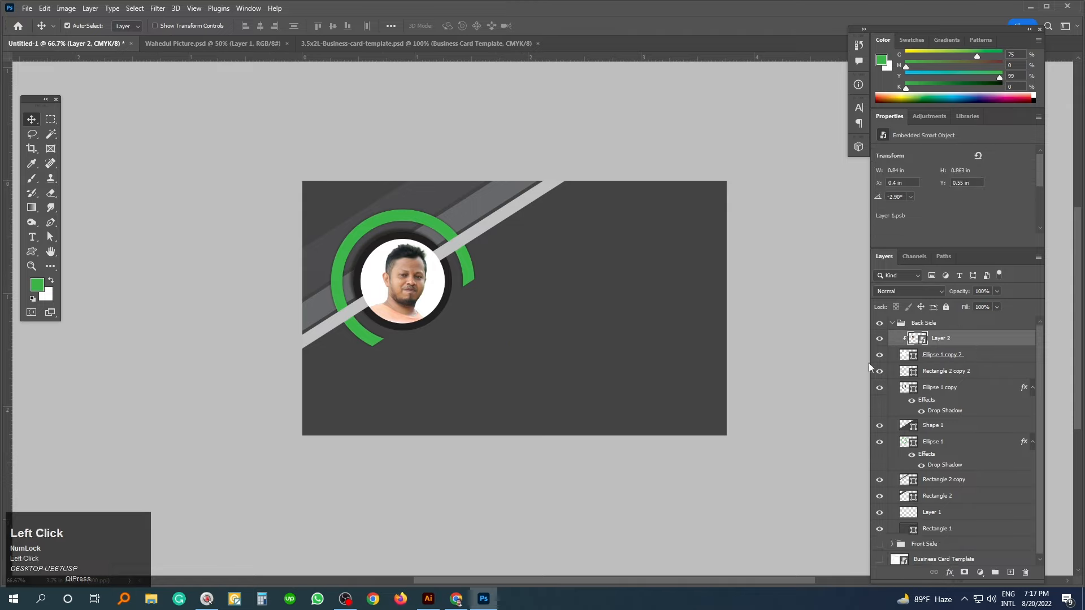
left_click(762, 389)
left_click_drag(784, 527, 151, 113)
- Flip the selected shapes horizontally with Edit > Transform Path, then drag them to the card's right
scroll(982, 435, "up", 2)
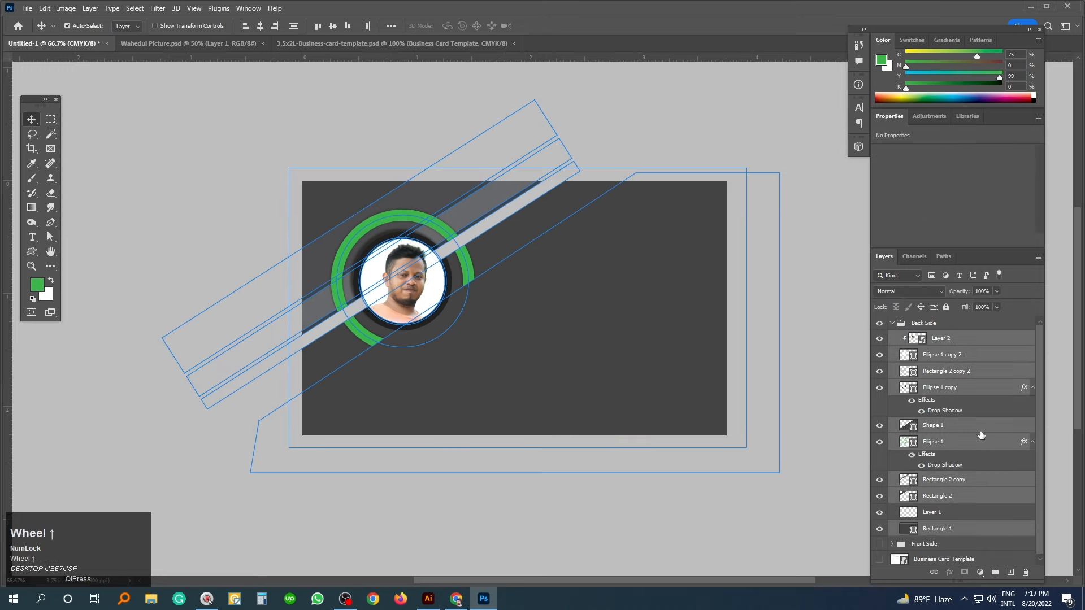
left_click(46, 9)
mouse_move(84, 270)
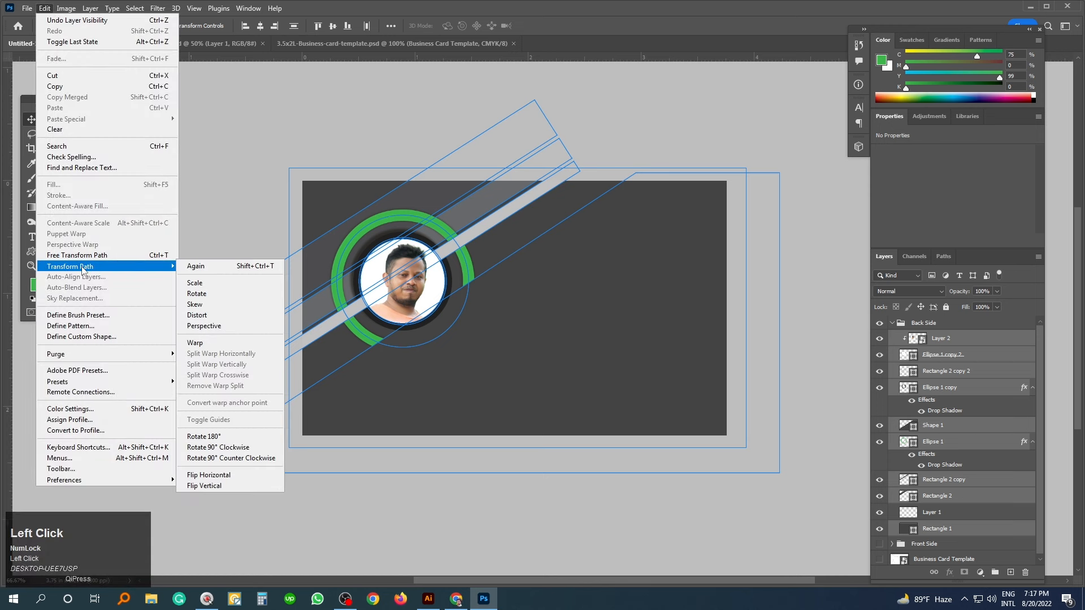
left_click(229, 475)
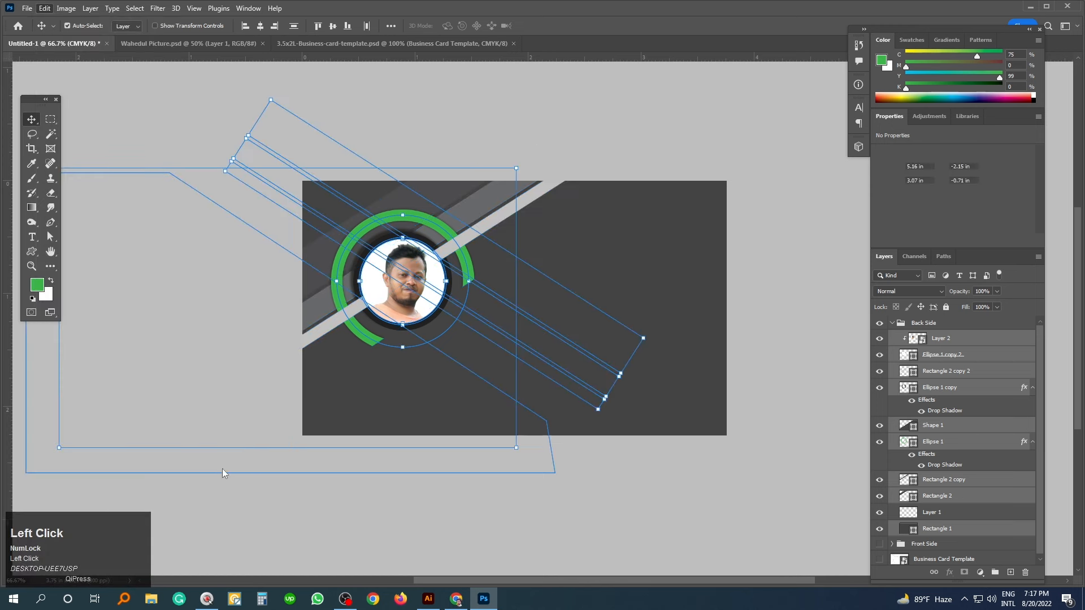
left_click_drag(464, 212, 671, 225)
left_click(674, 495)
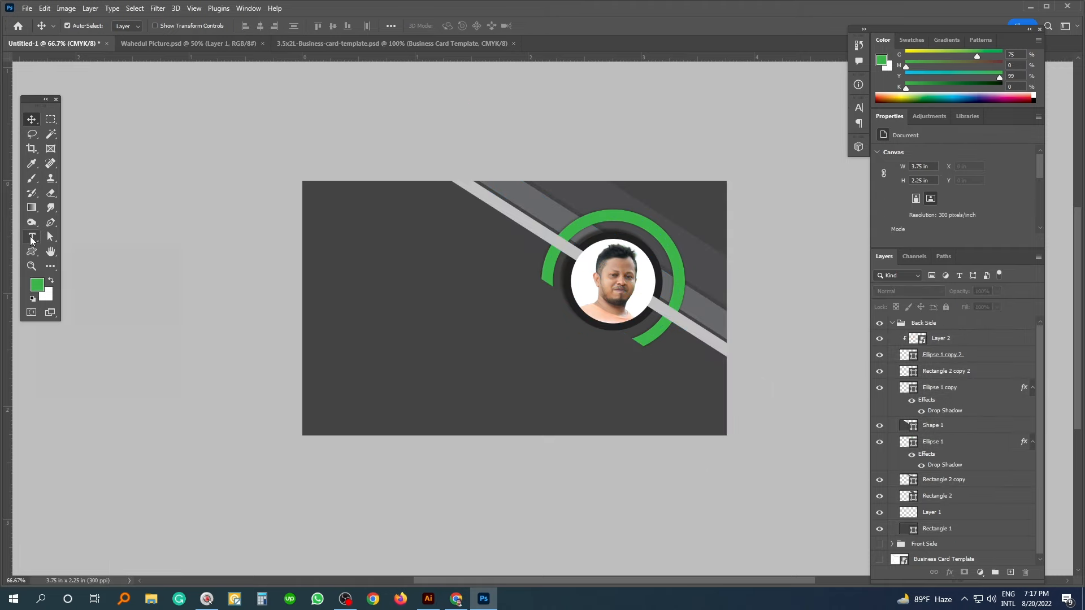
- Type a new text line 'Graphics Zero One' on the back side
left_click(34, 240)
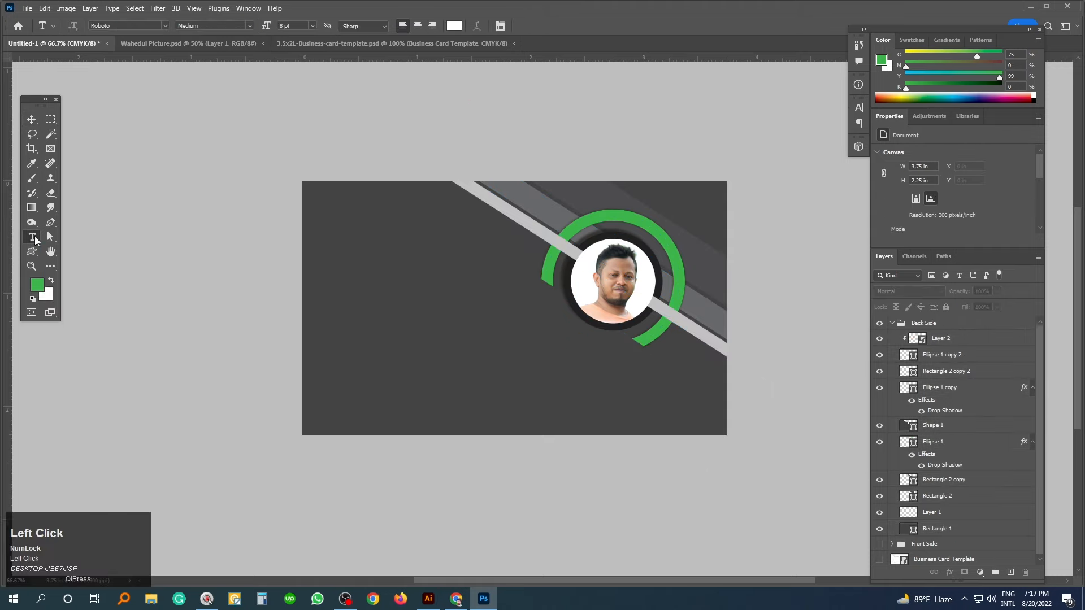
left_click(434, 352)
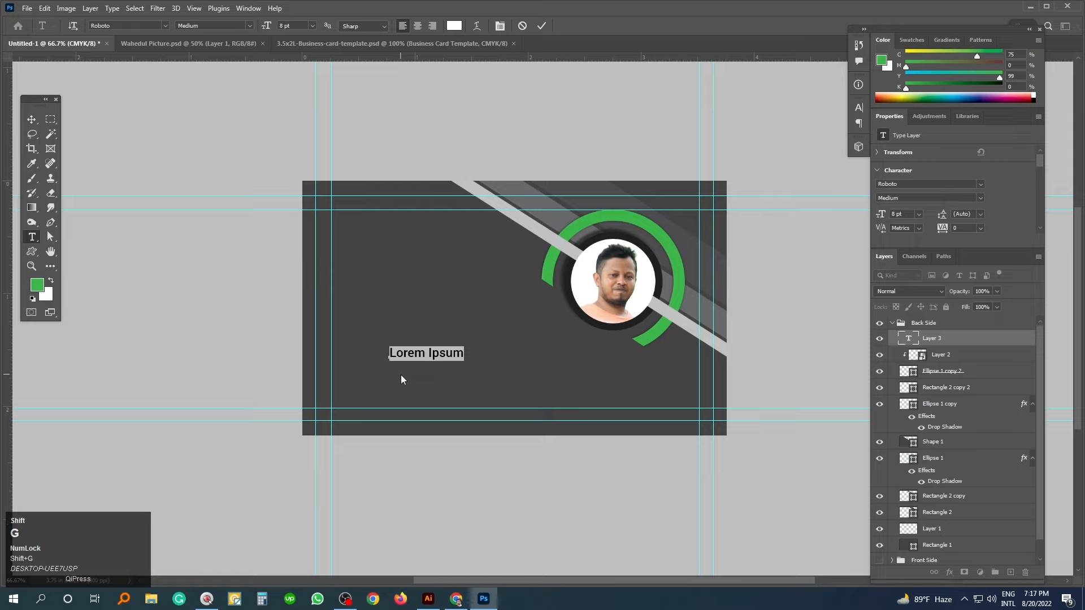
type("Graphics Se")
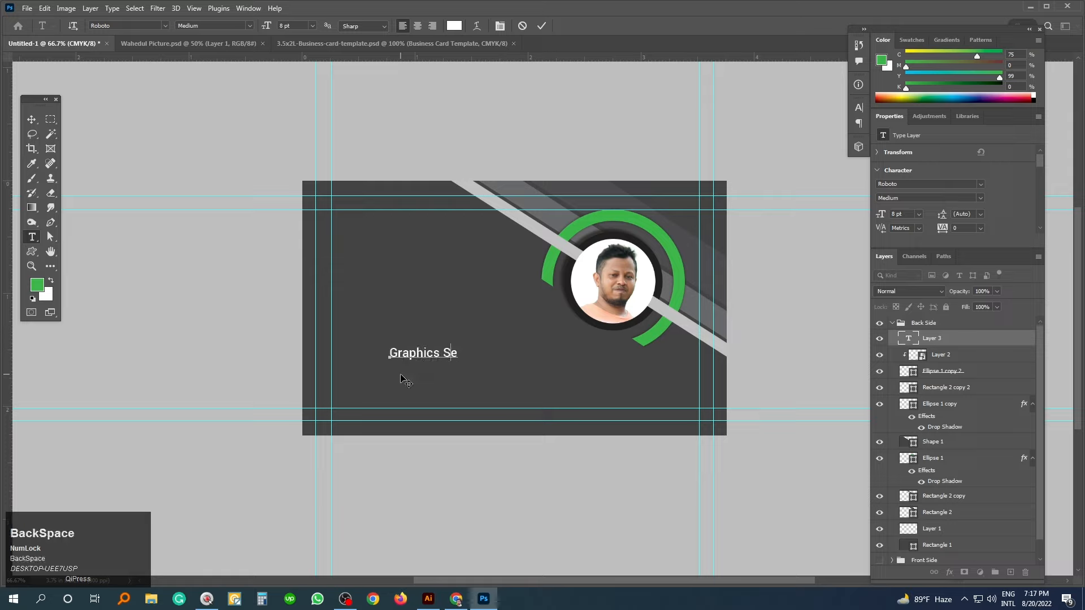
key("BackSpace")
key("BackSpace")
type("Eero On")
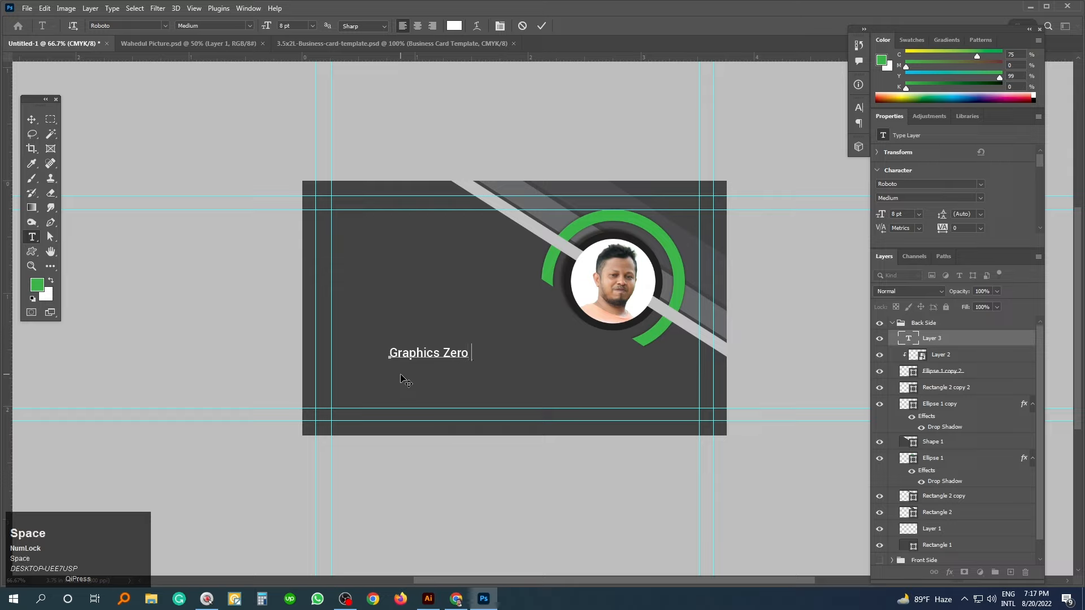
key("ctrl+Return")
- Enlarge the Graphics Zero One text and move it to the lower left of the card
key("ctrl+t")
left_click_drag(392, 360, 341, 388)
left_click_drag(494, 374, 525, 387)
key("Return")
left_click_drag(436, 373, 306, 396)
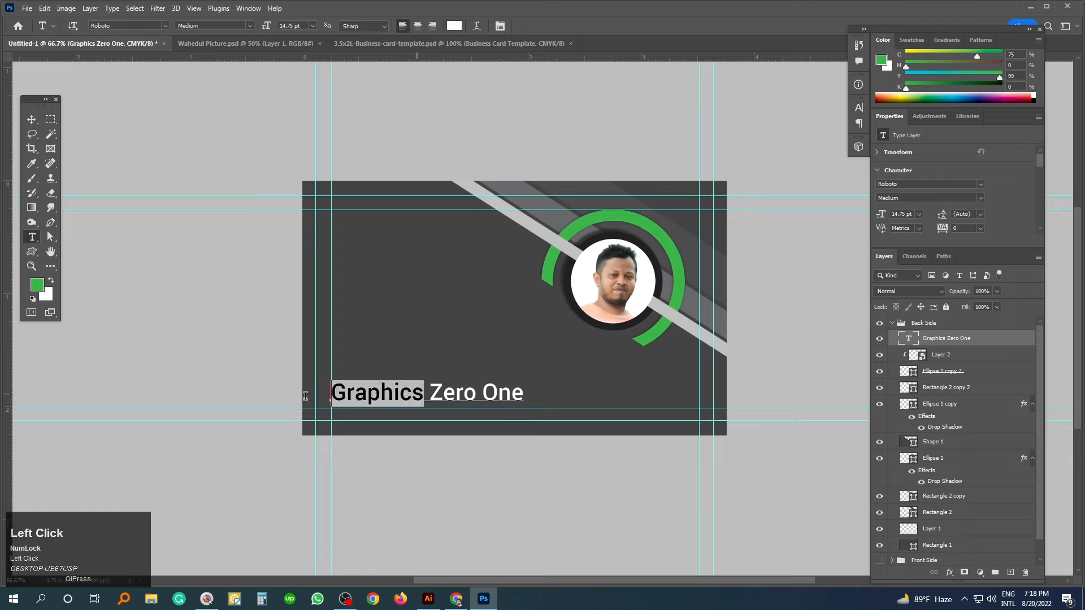
- Colour the word Graphics green, nudge the line up, and select the green G logo in Illustrator
left_click(885, 65)
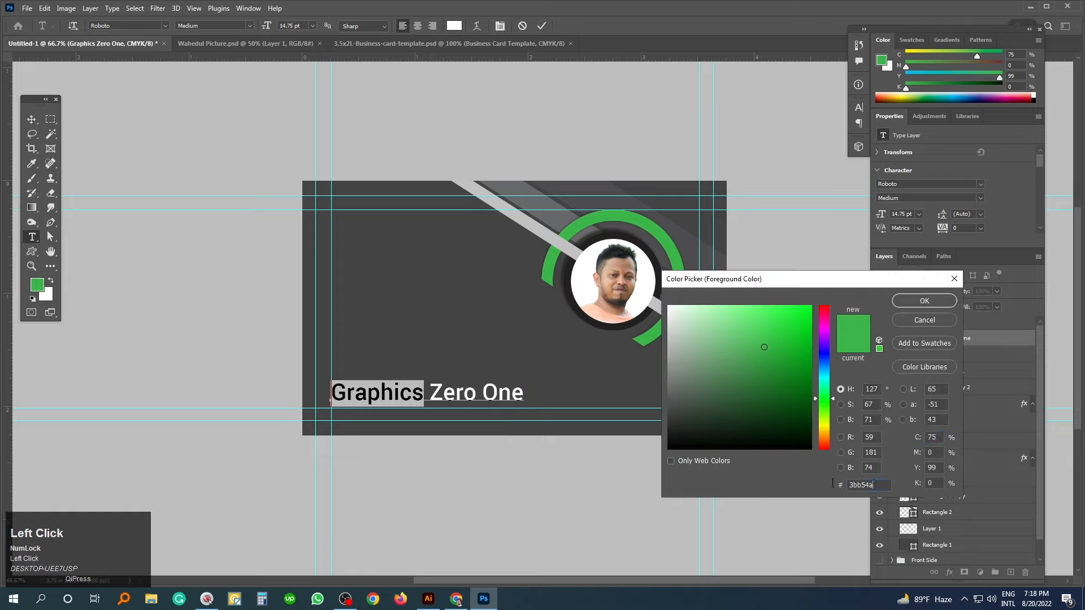
left_click(900, 304)
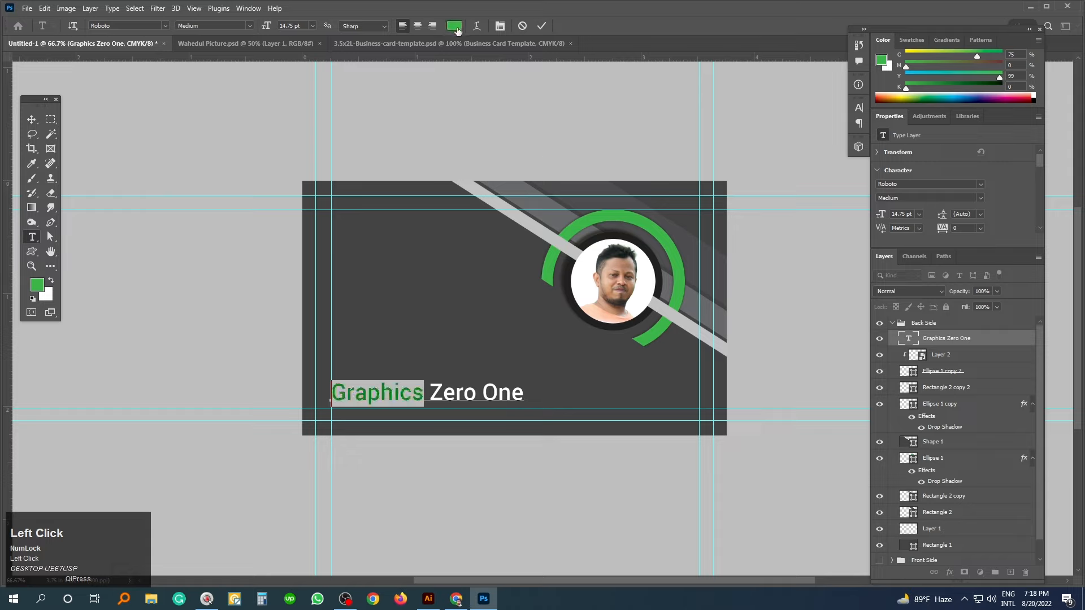
left_click(31, 119)
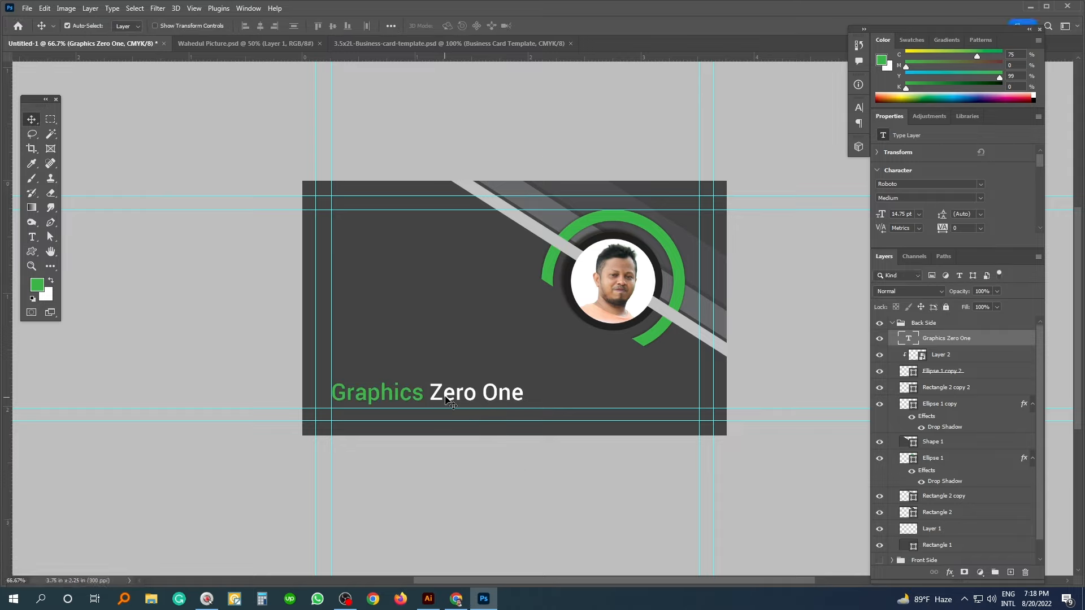
left_click_drag(446, 408, 445, 403)
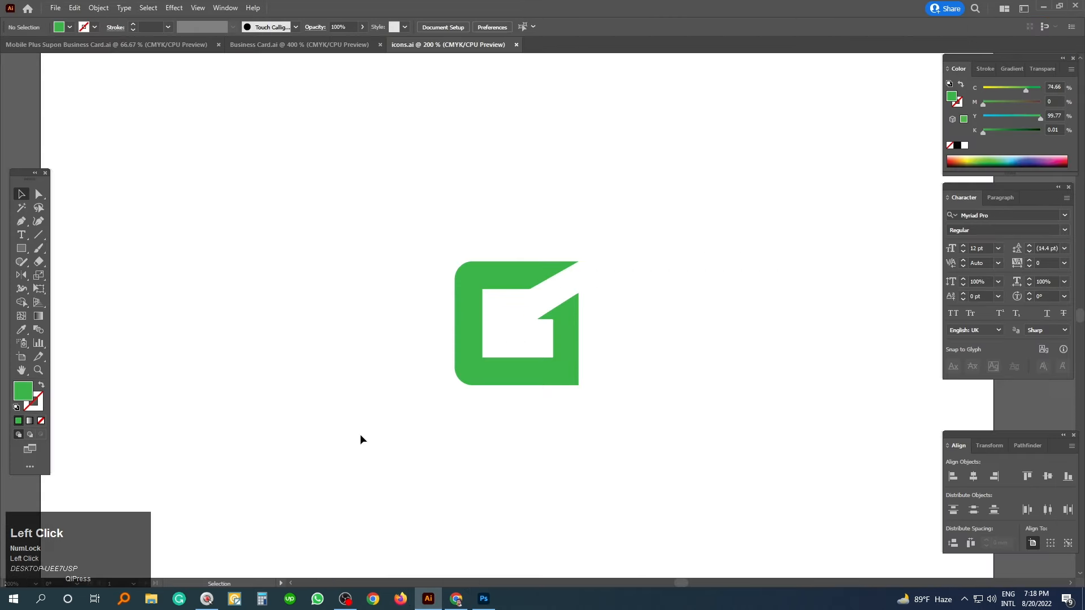
left_click_drag(381, 208, 688, 451)
- Paste the green G logo as a smart object, shrink it to about a third, and place it above the text
key("ctrl+x")
left_click(484, 600)
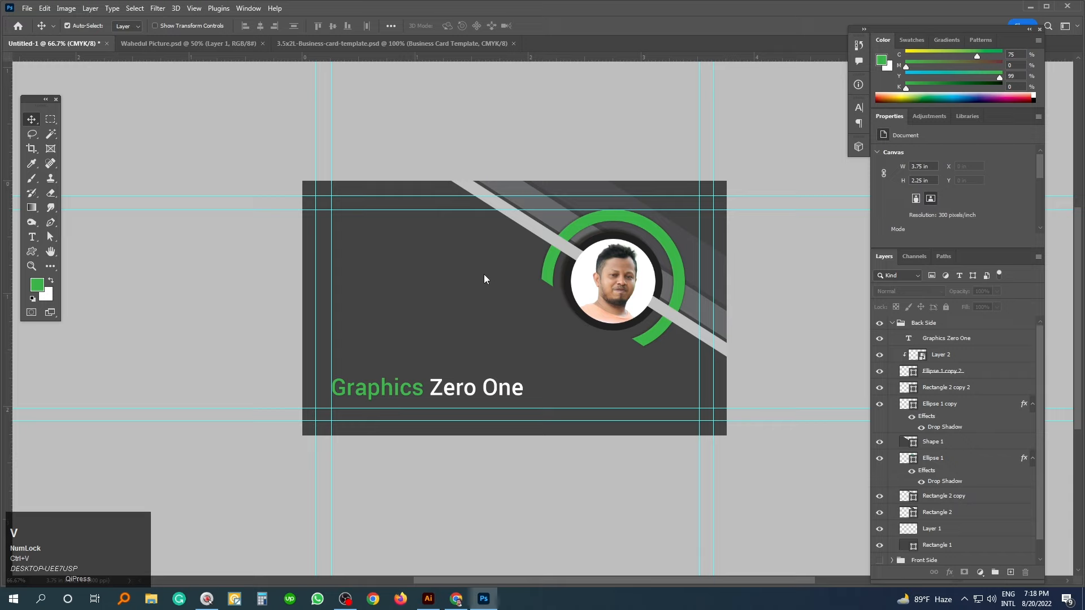
left_click(588, 159)
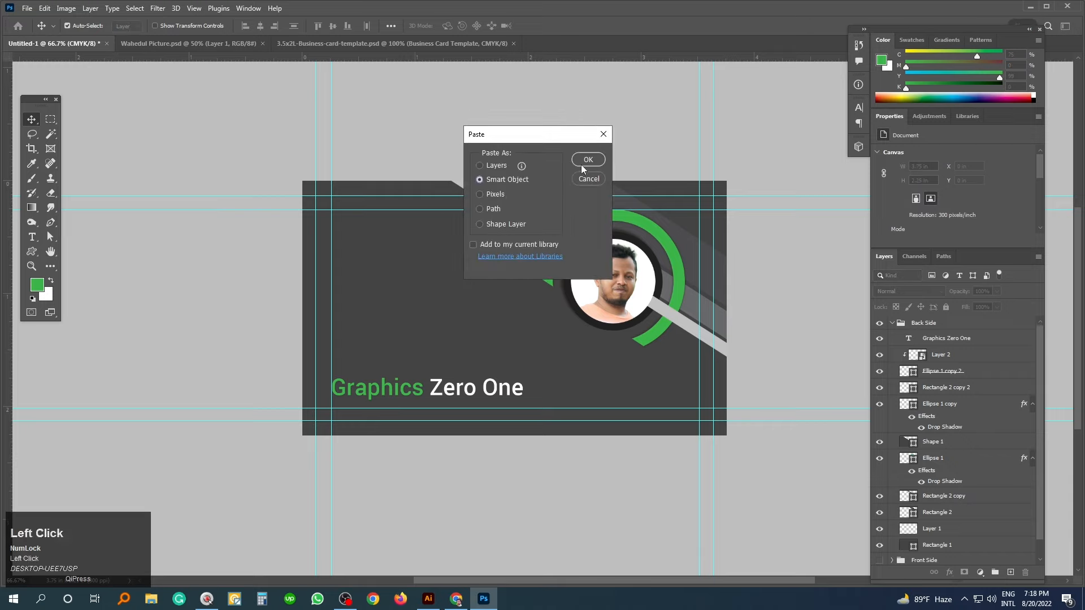
left_click_drag(486, 330, 389, 330)
left_click_drag(419, 252, 419, 285)
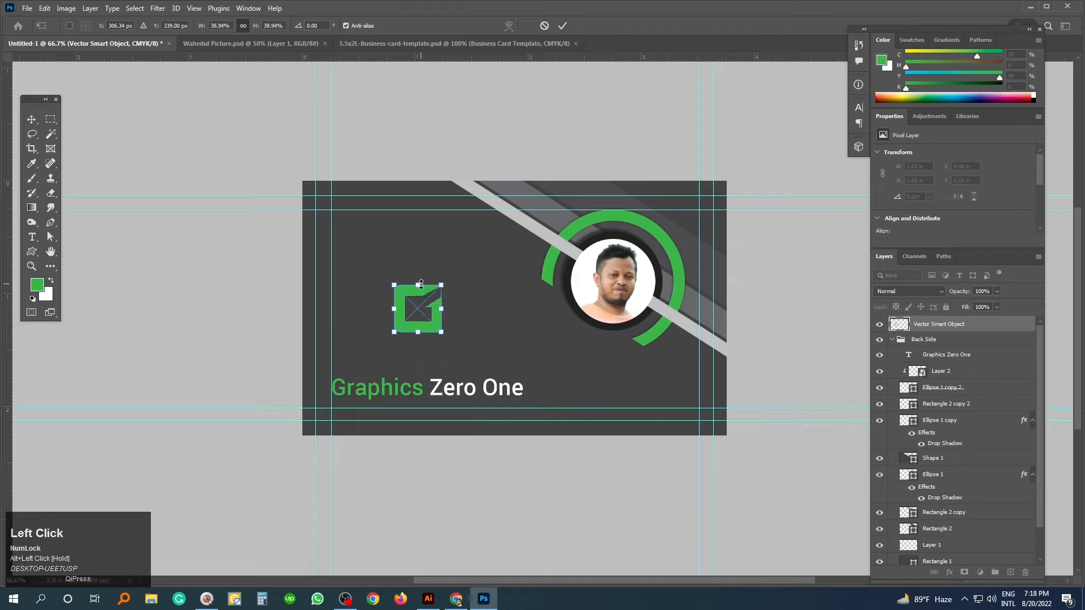
left_click(428, 335)
left_click_drag(427, 335, 428, 372)
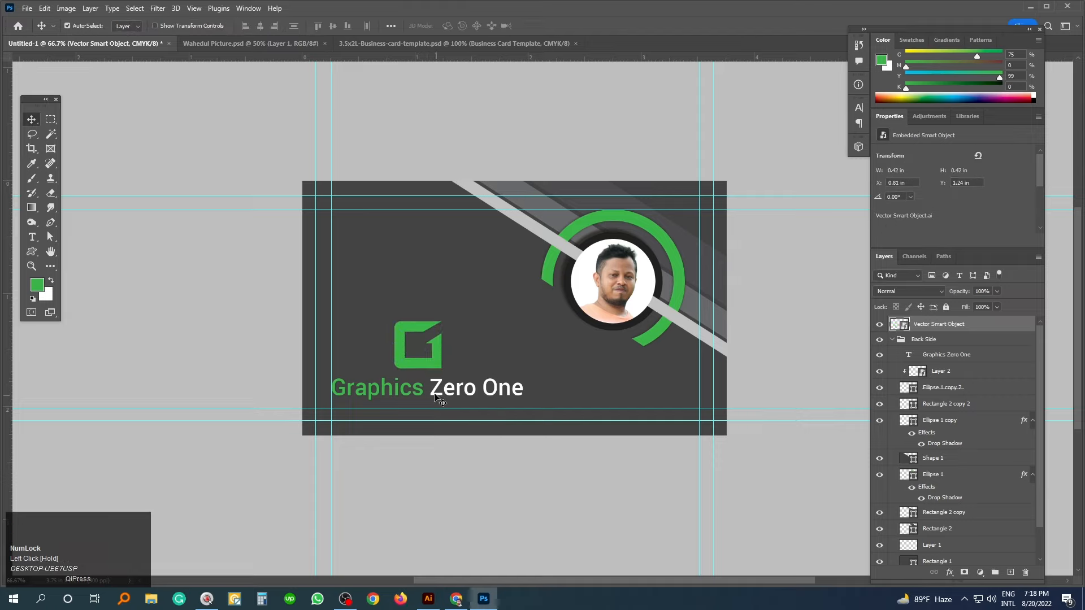
- Centre the logo horizontally over the Graphics Zero One text and nudge both down slightly
left_click(440, 399, "shift")
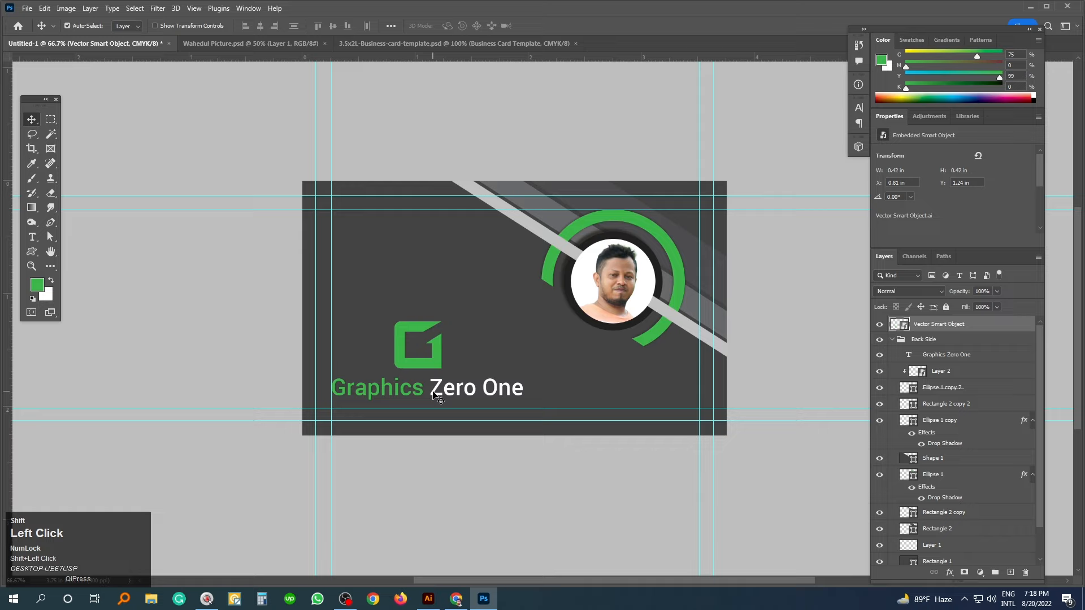
left_click(261, 26)
key("shift+Down")
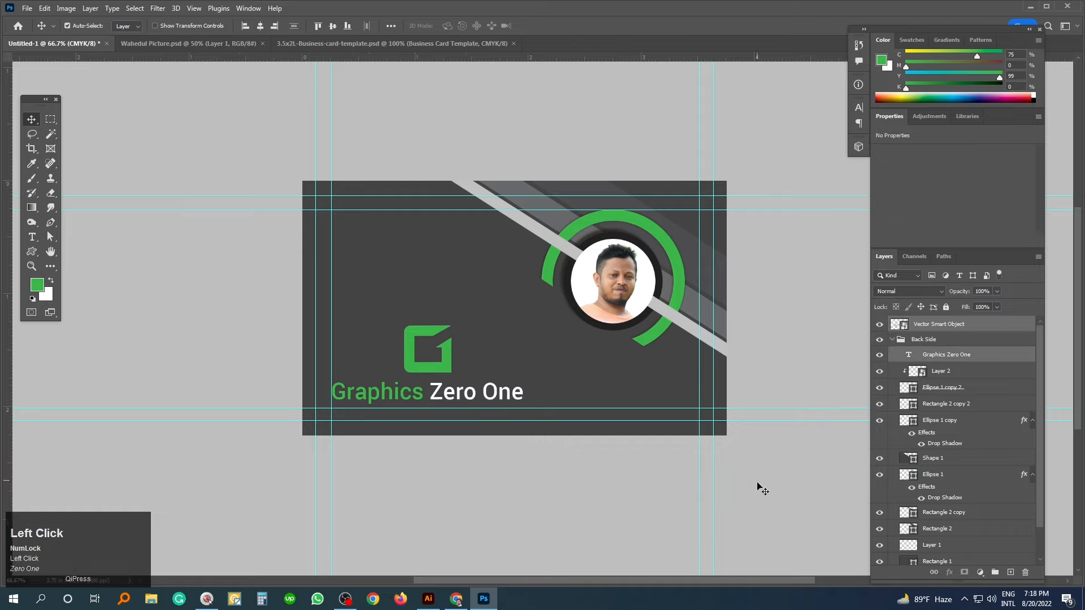
left_click(761, 488)
- Rename the logo's Vector Smart Object layer to 'Your Logo Here'
scroll(920, 369, "up", 1)
left_click(892, 339)
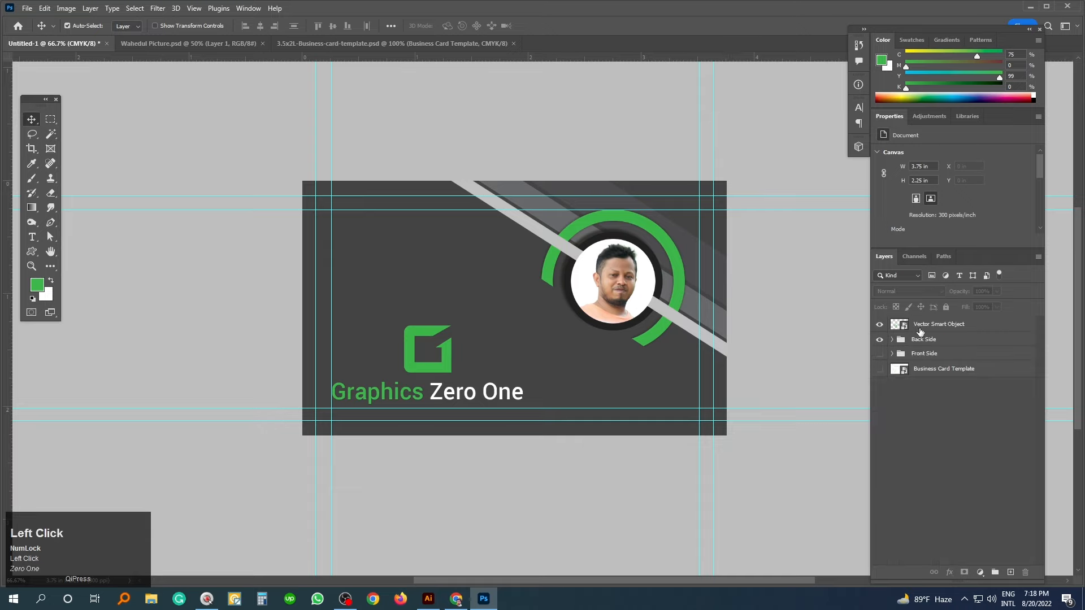
left_click(918, 329)
double_click(922, 326)
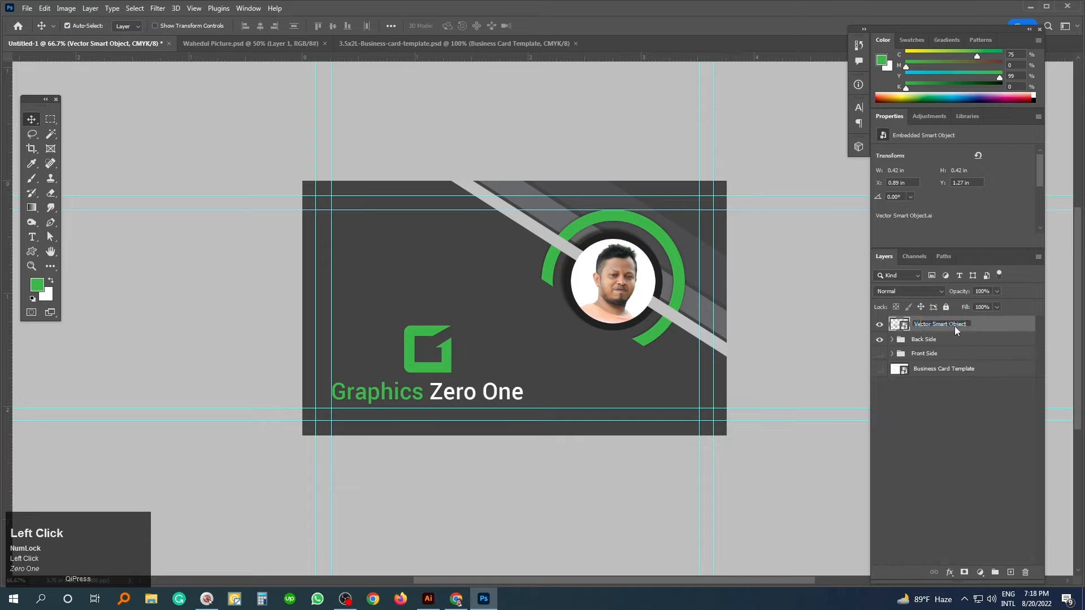
key("ctrl+a")
type("Your Logo Here")
left_click(942, 407)
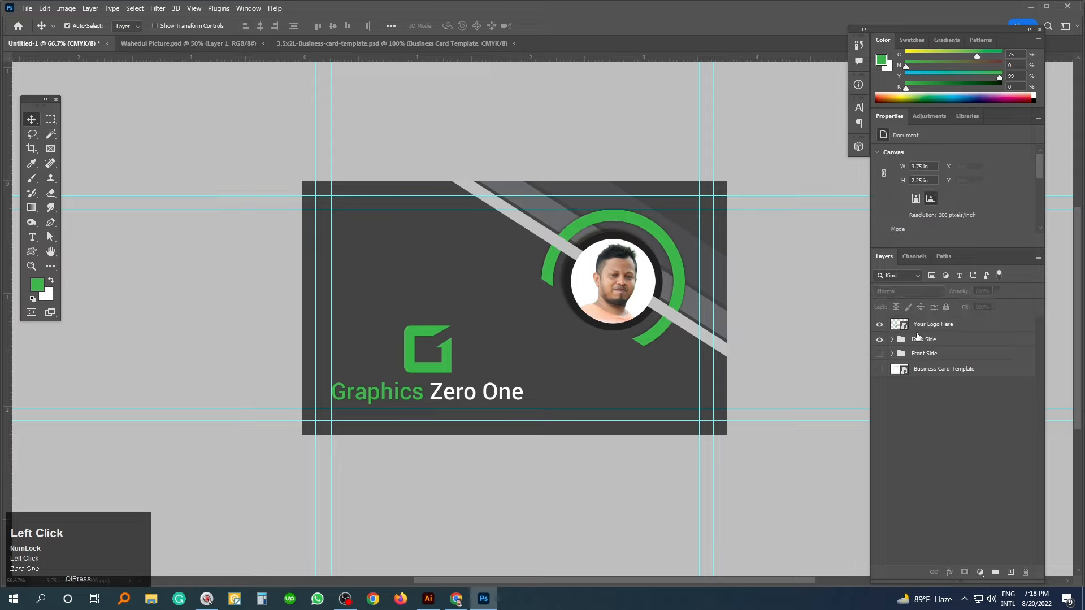
- Inspect the logo smart object's contents without changes, close it, and show the Front Side group
right_click(911, 328)
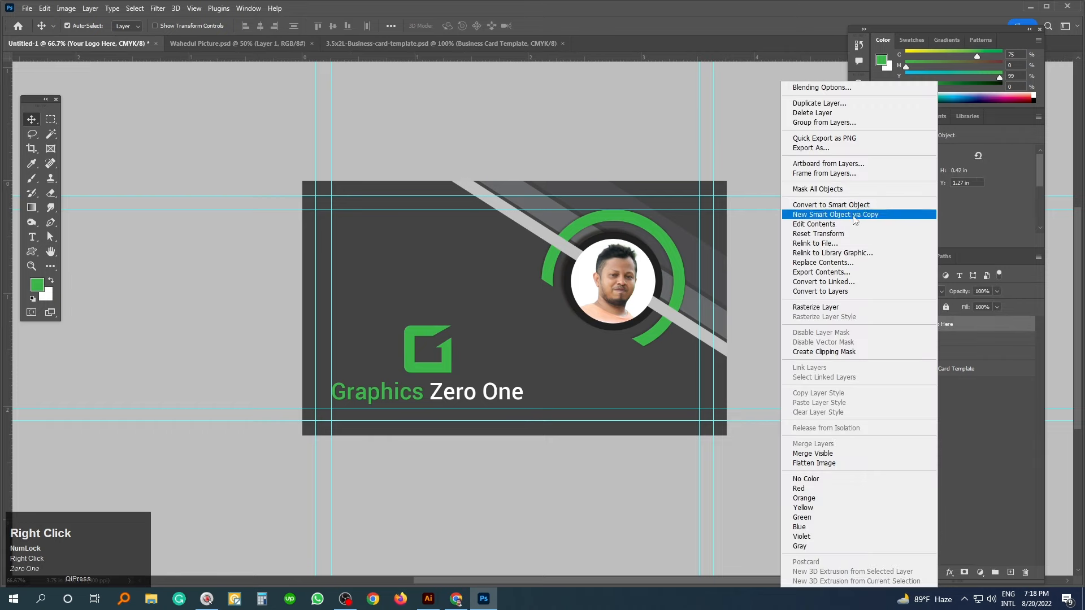
left_click(848, 221)
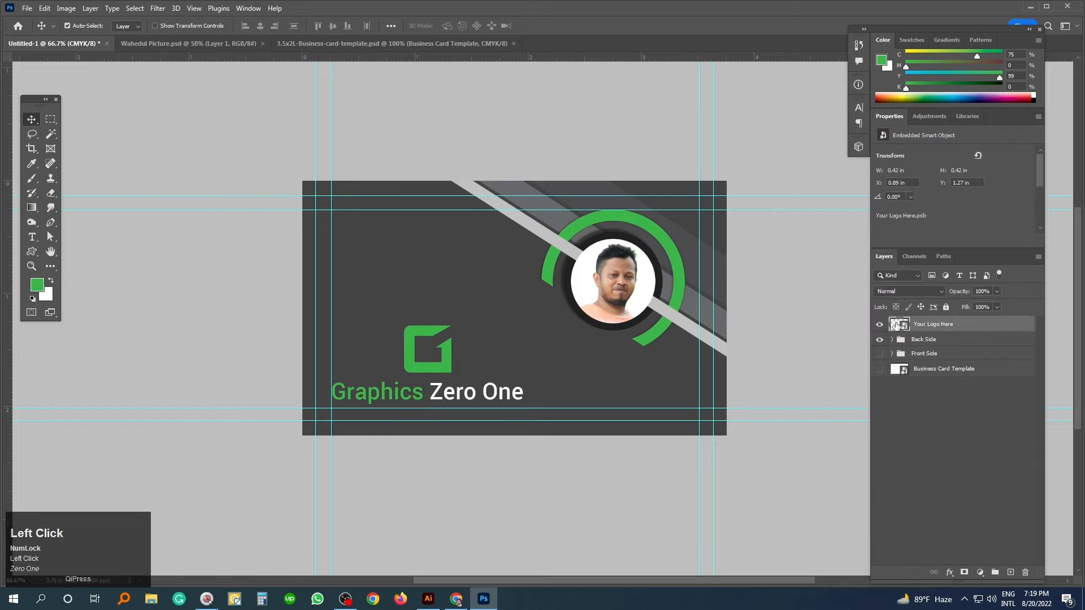
left_click(571, 349, "ctrl")
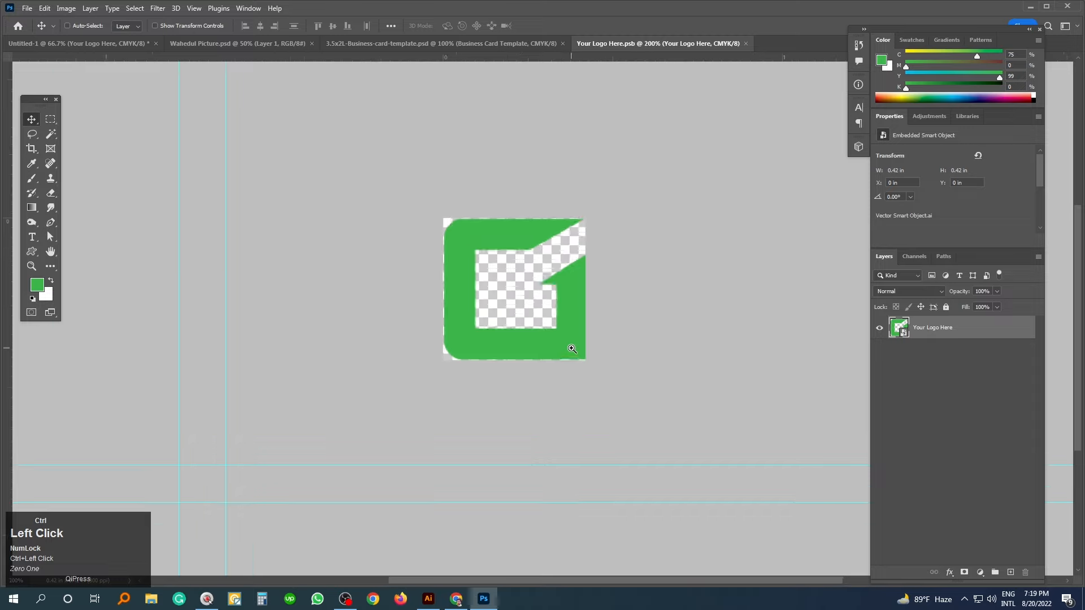
left_click(571, 349, "ctrl")
left_click_drag(526, 336, 525, 361)
left_click_drag(568, 340, 568, 374)
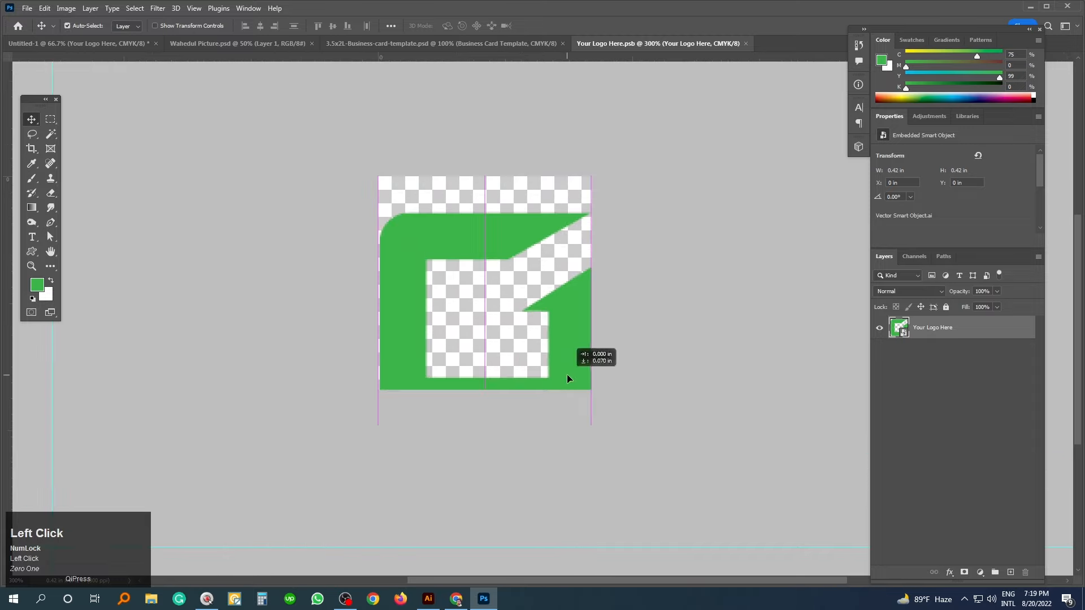
key("ctrl+z")
left_click(880, 328)
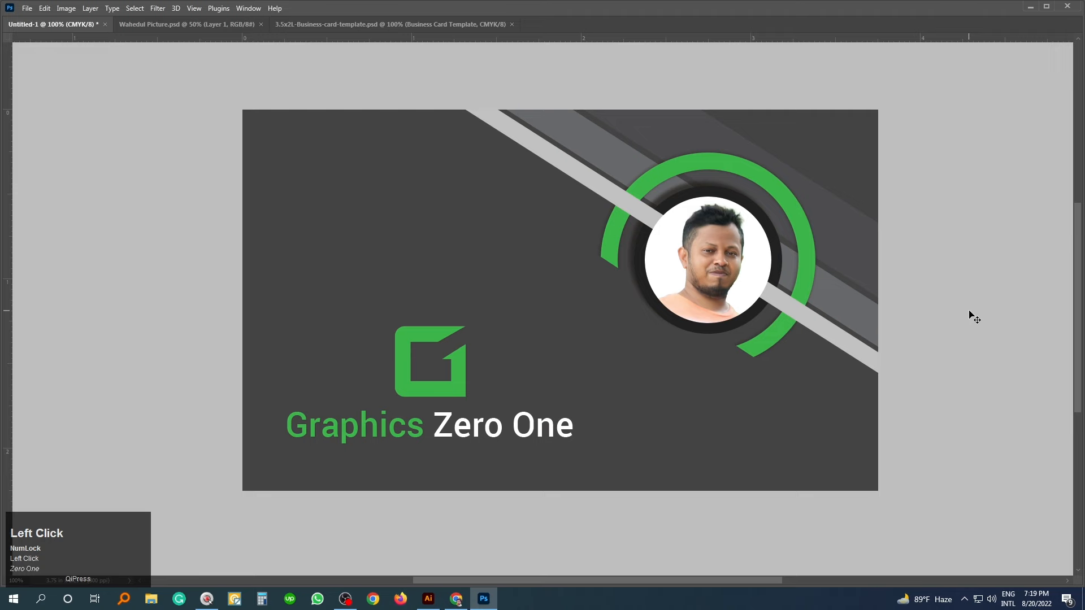
key("Tab")
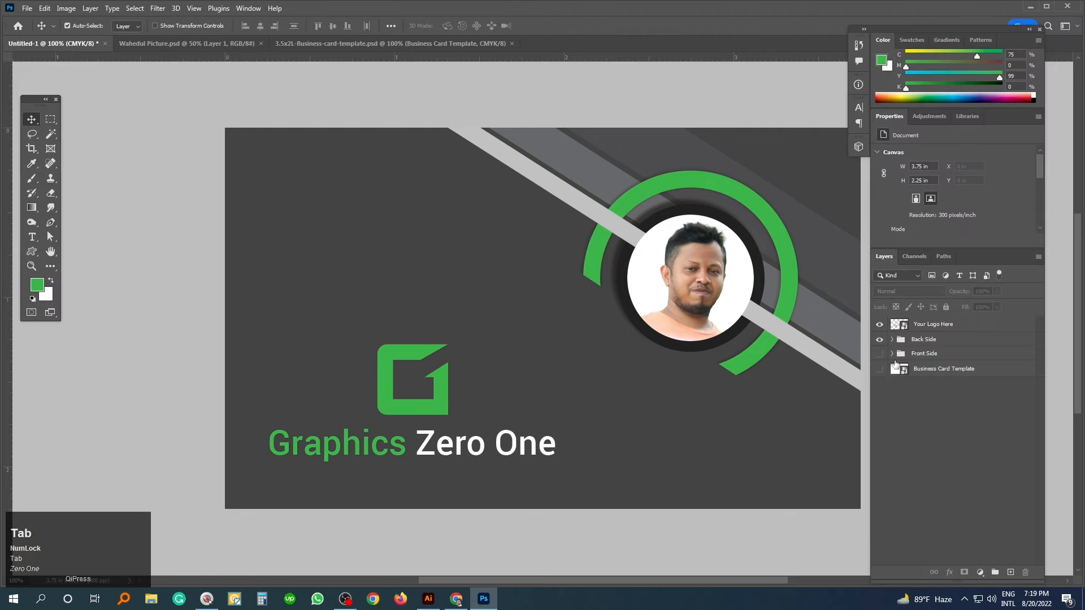
left_click(880, 355)
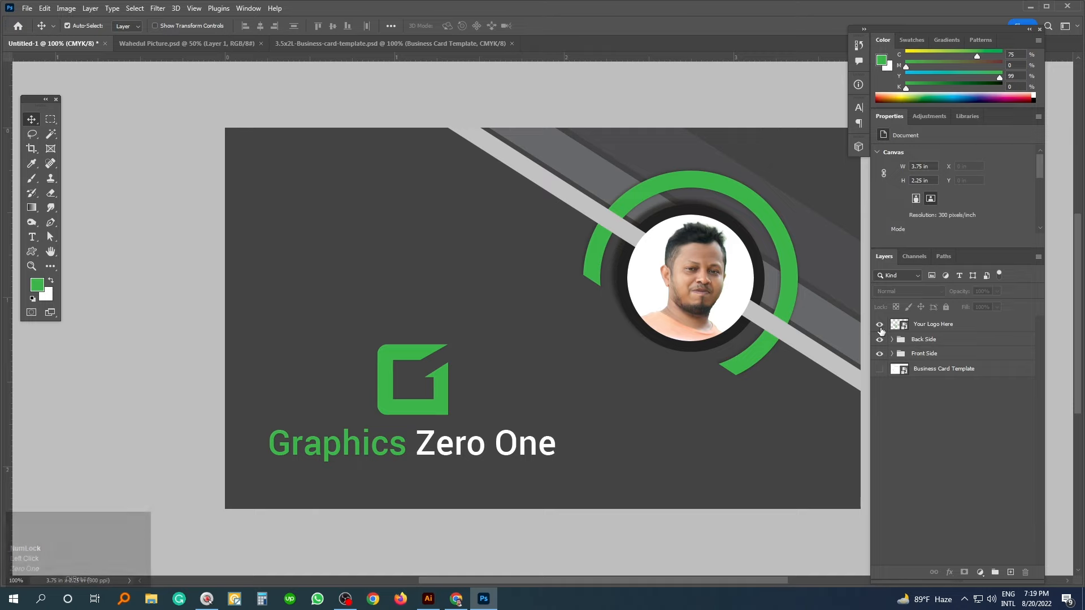
- Open Free_Business_Cards_Mockup_5.psd, look over the mockup scene, and return to Untitled-1
left_click(880, 340)
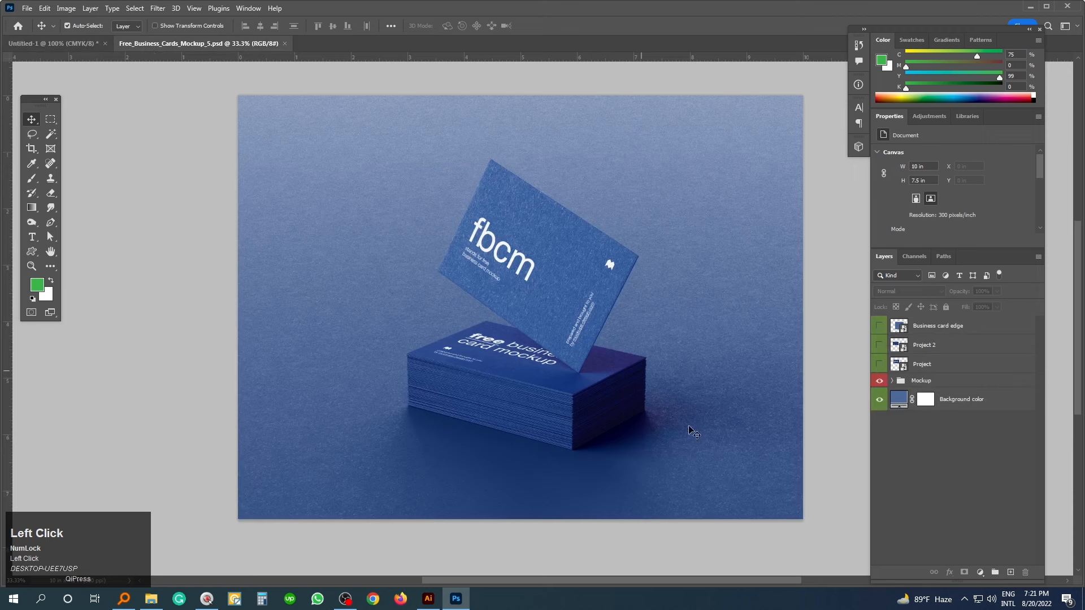
left_click(591, 346, "ctrl")
left_click_drag(585, 338, 591, 359)
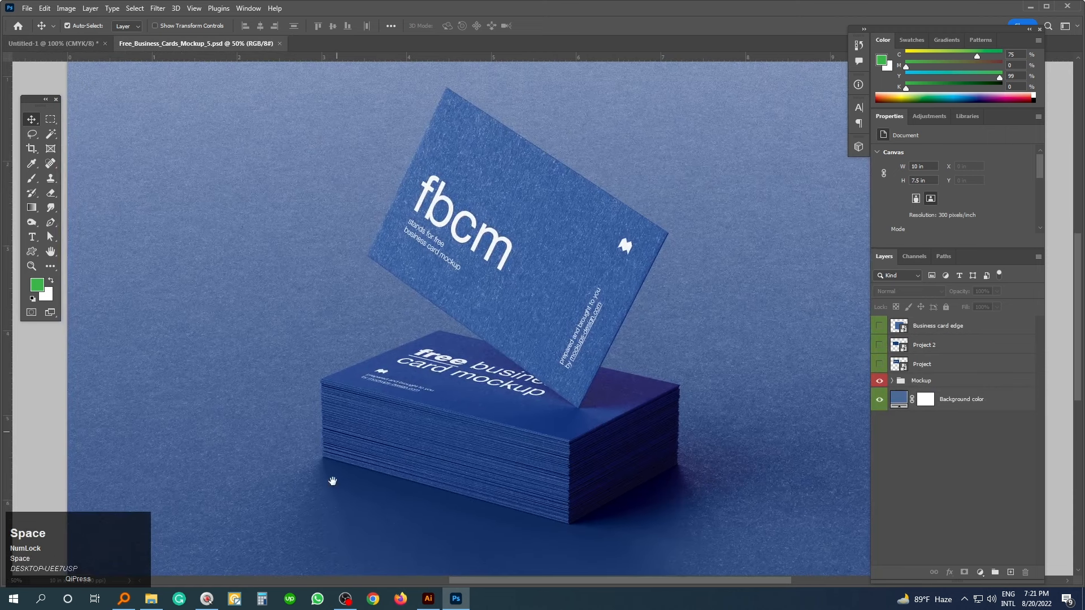
key("ctrl+minus")
key("ctrl+minus")
left_click(551, 371, "ctrl")
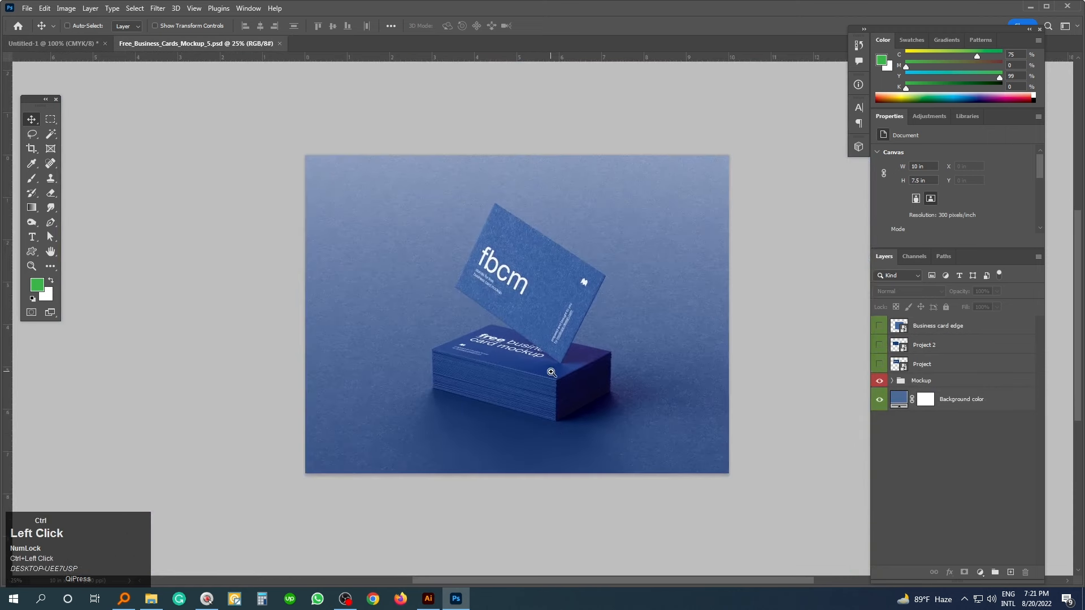
left_click_drag(551, 371, 557, 369)
left_click(54, 43)
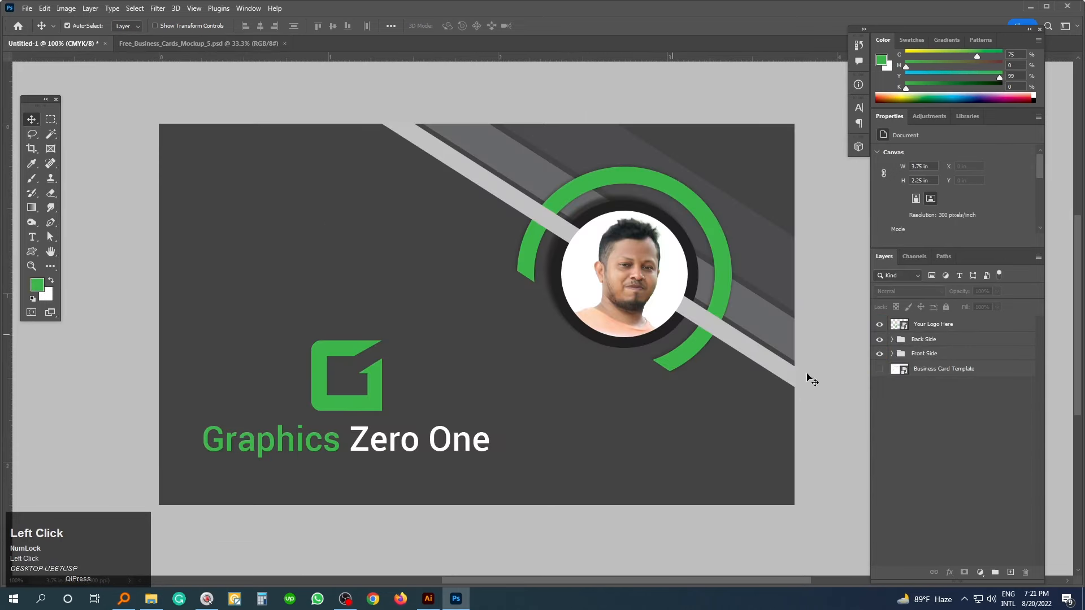
- Select the Back Side group, undo an accidental background move, and set auto-select to whole groups
left_click(934, 340)
left_click(707, 375, "ctrl")
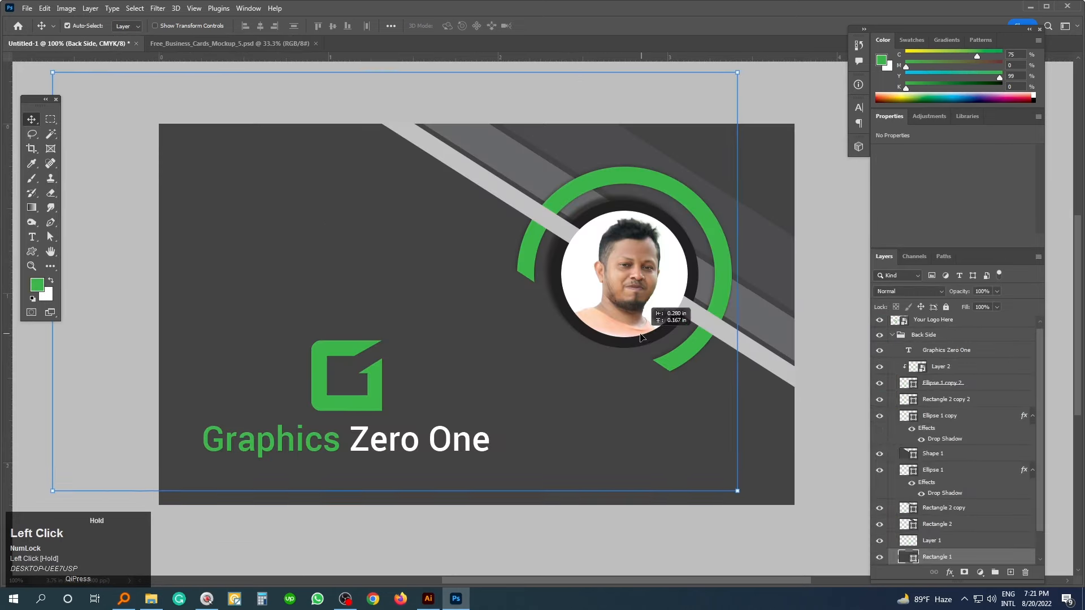
key("ctrl+z")
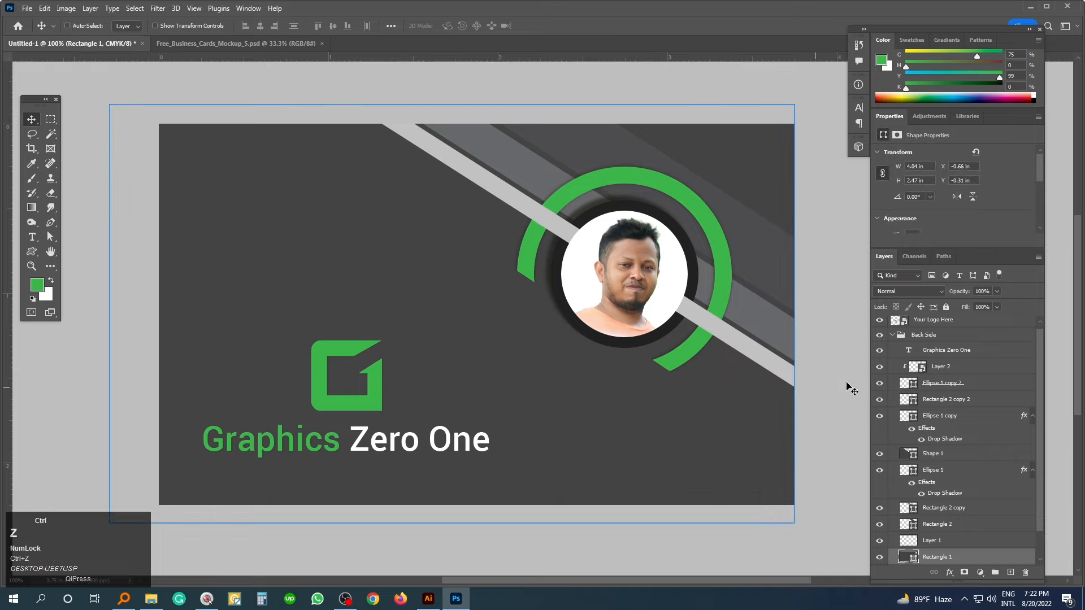
left_click(893, 336)
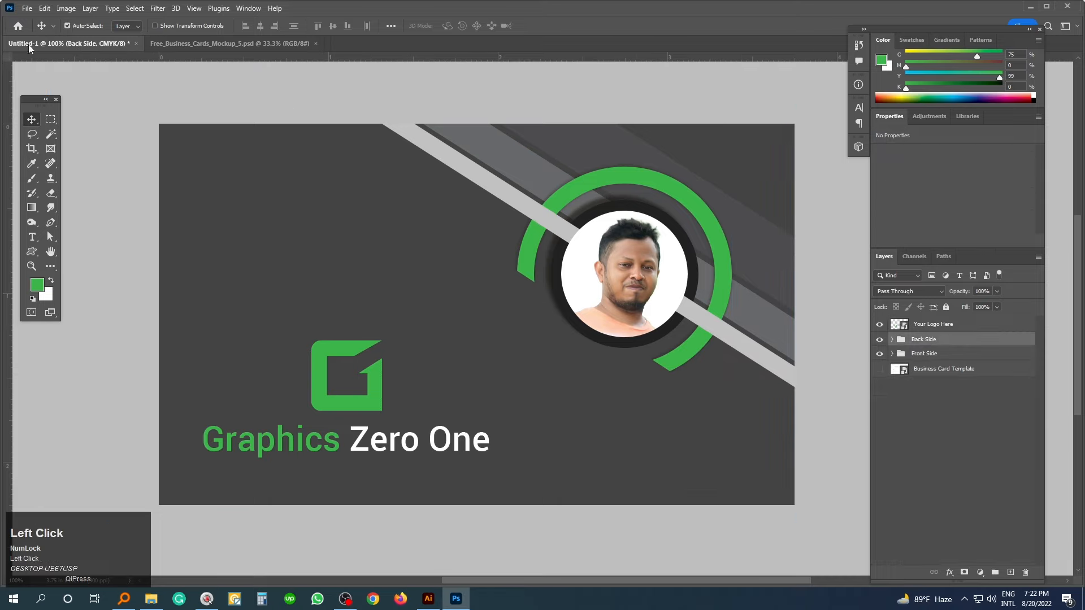
left_click(126, 26)
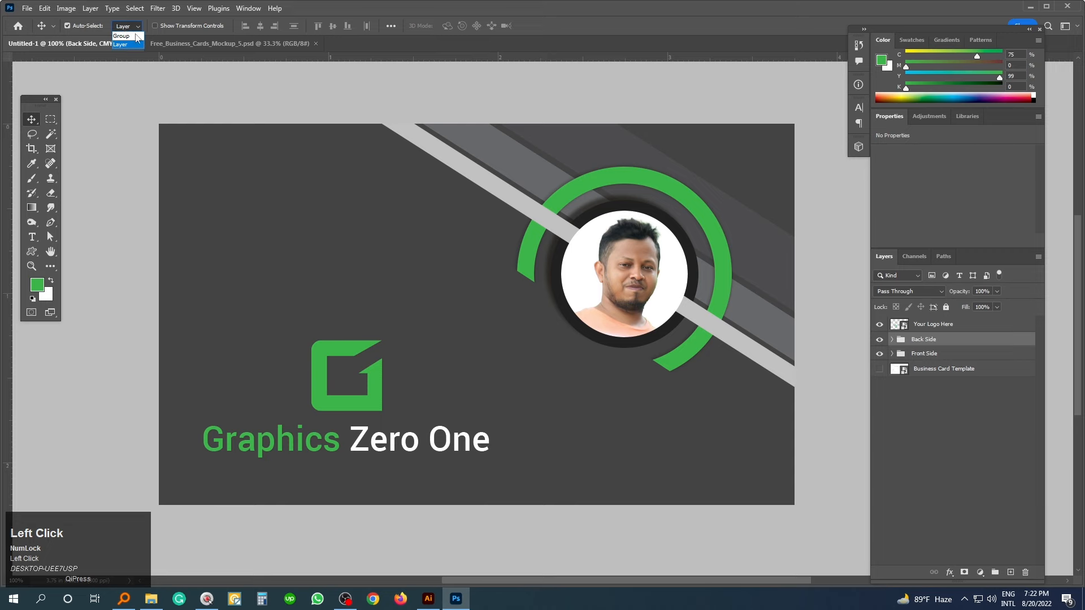
key("1")
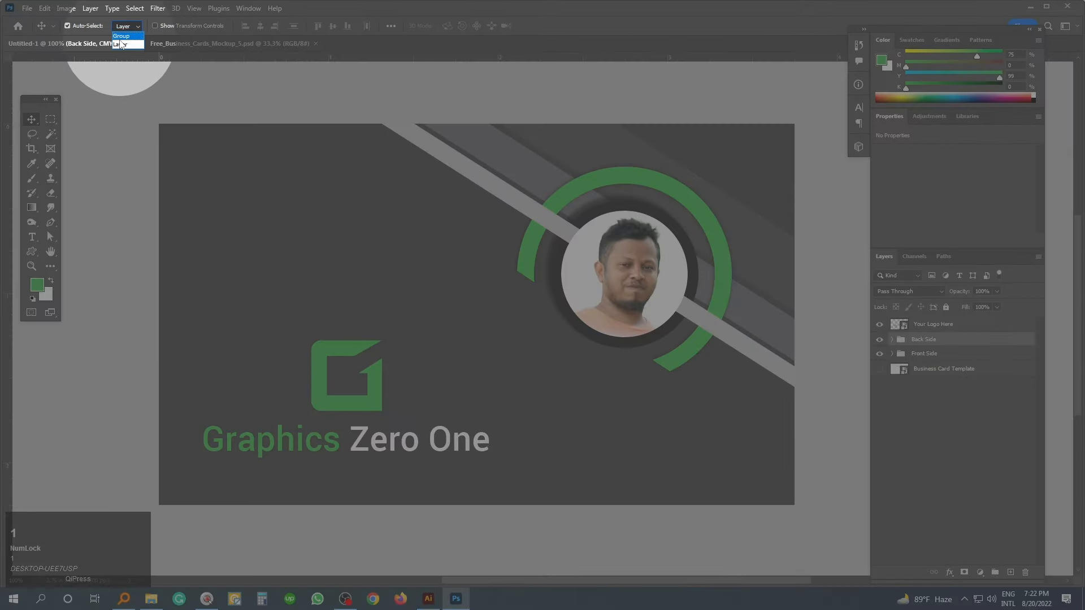
left_click(120, 35)
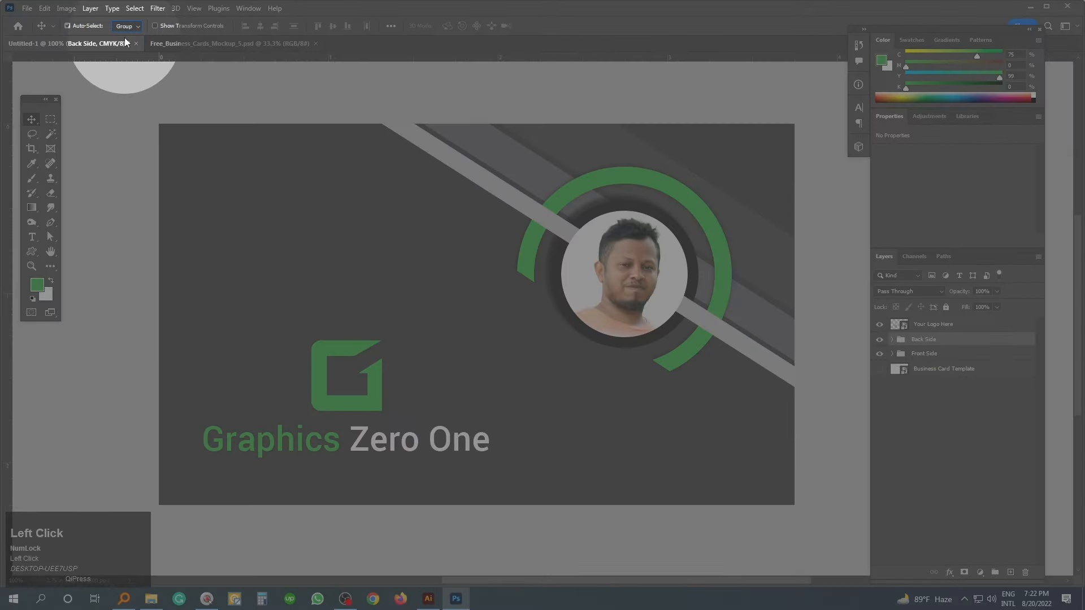
- Try two moves of the back-side artwork, undo both, and select Back Side with Your Logo Here
left_click(851, 279)
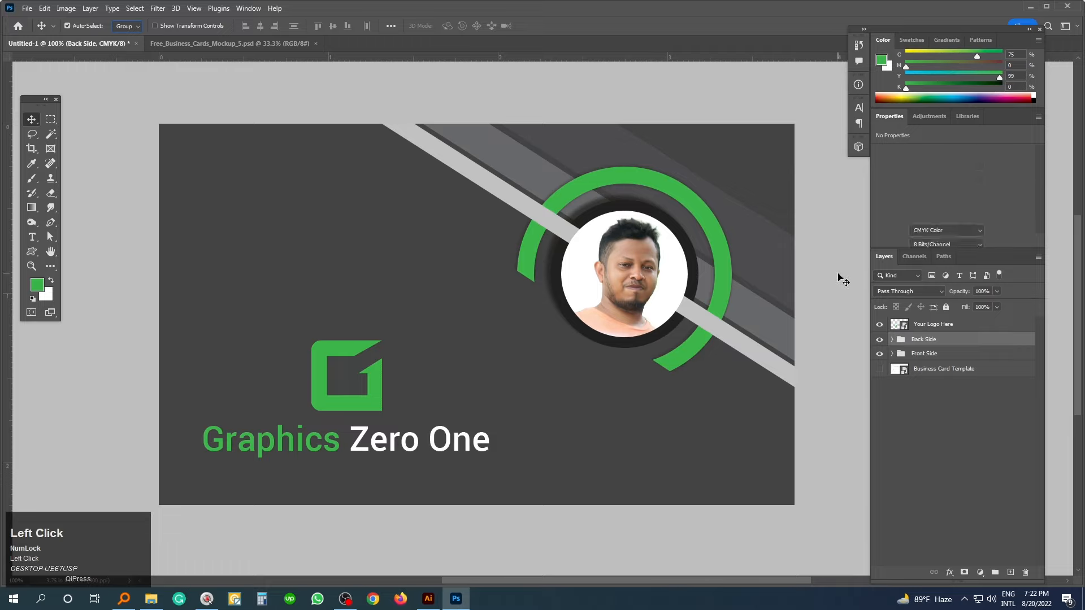
left_click(920, 340)
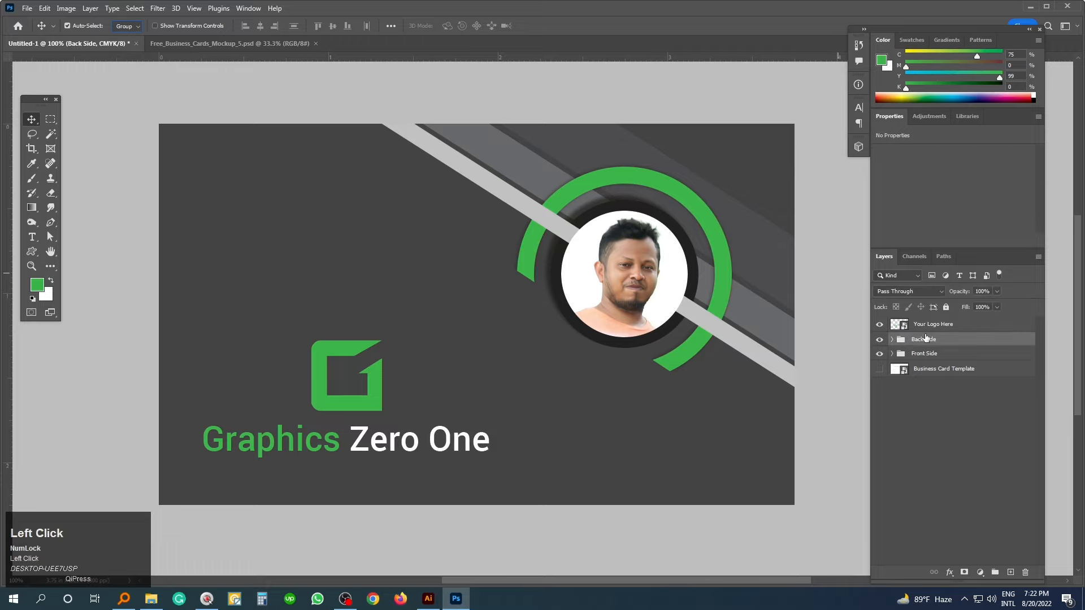
left_click_drag(622, 250, 598, 289)
key("ctrl+z")
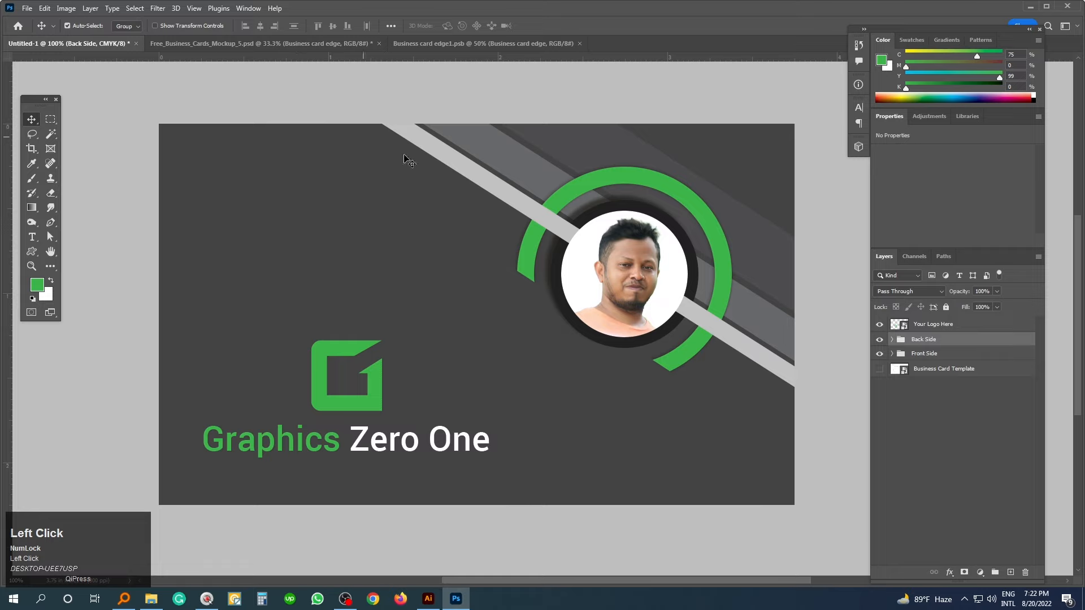
left_click_drag(478, 174, 254, 74)
key("ctrl+z")
left_click(937, 326, "ctrl")
- Drag the back-side design into Project 22 and scale it down slightly to fit the card
left_click(974, 424)
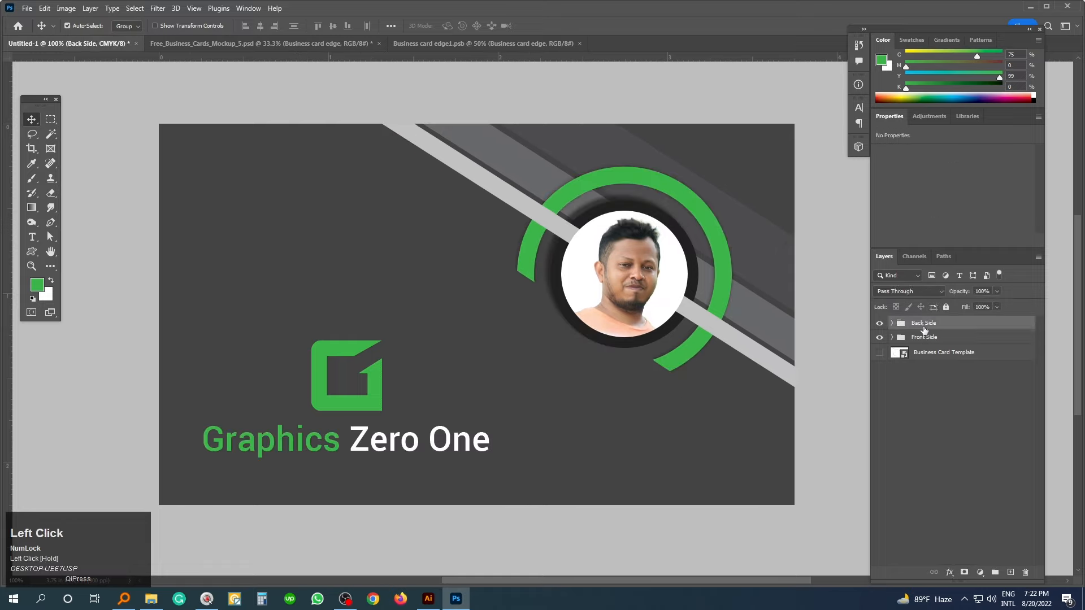
left_click_drag(625, 268, 628, 315)
key("ctrl+minus")
key("ctrl+t")
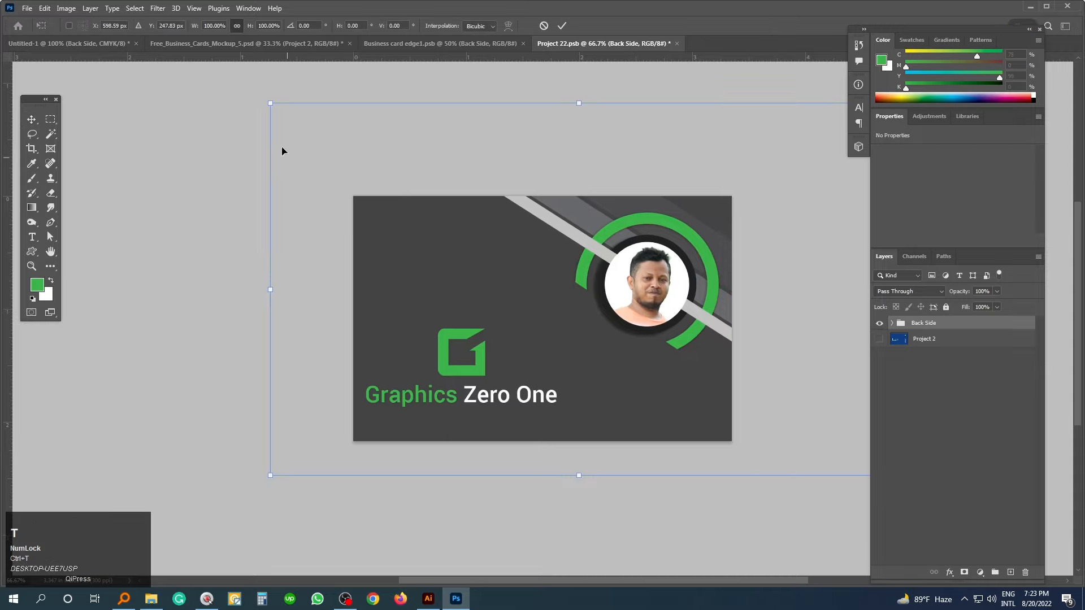
left_click_drag(272, 102, 277, 108)
key("Return")
- Nudge the artwork down, then save and close Project 22 and return to the mockup
left_click_drag(540, 334, 542, 337)
left_click(637, 536)
key("ctrl+s")
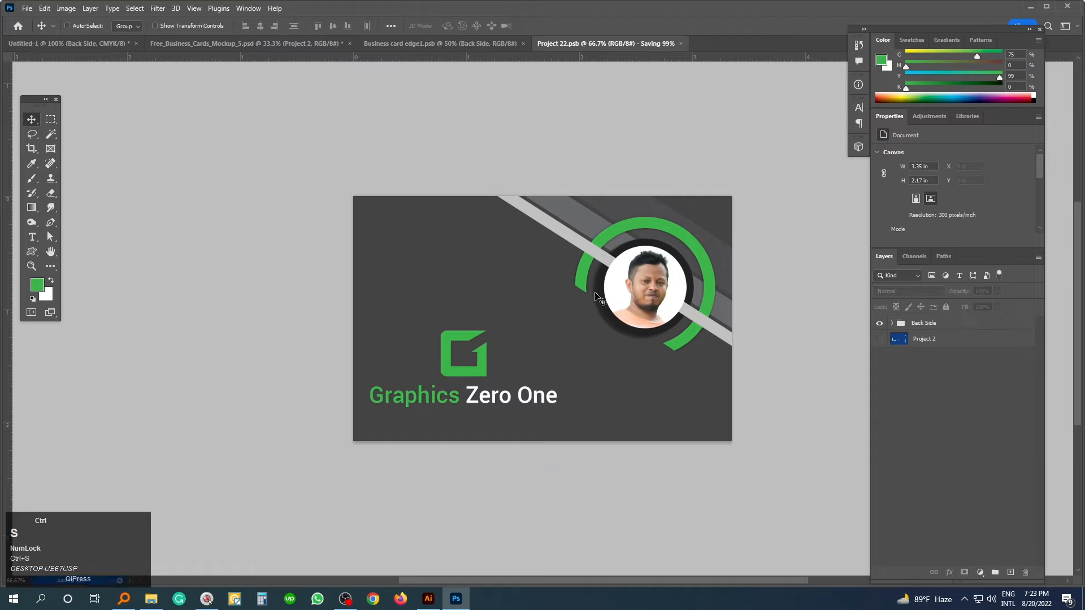
key("ctrl+w")
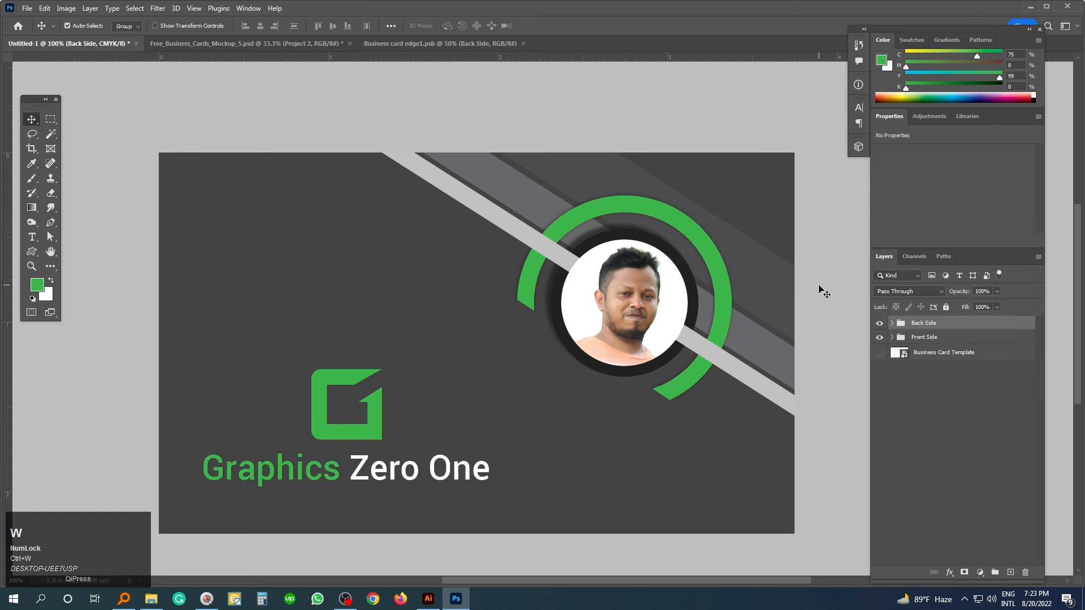
left_click(233, 44)
- Zoom in to inspect the back-side design on the floating card, then view the whole mockup
left_click(554, 281, "ctrl")
left_click(519, 289, "ctrl")
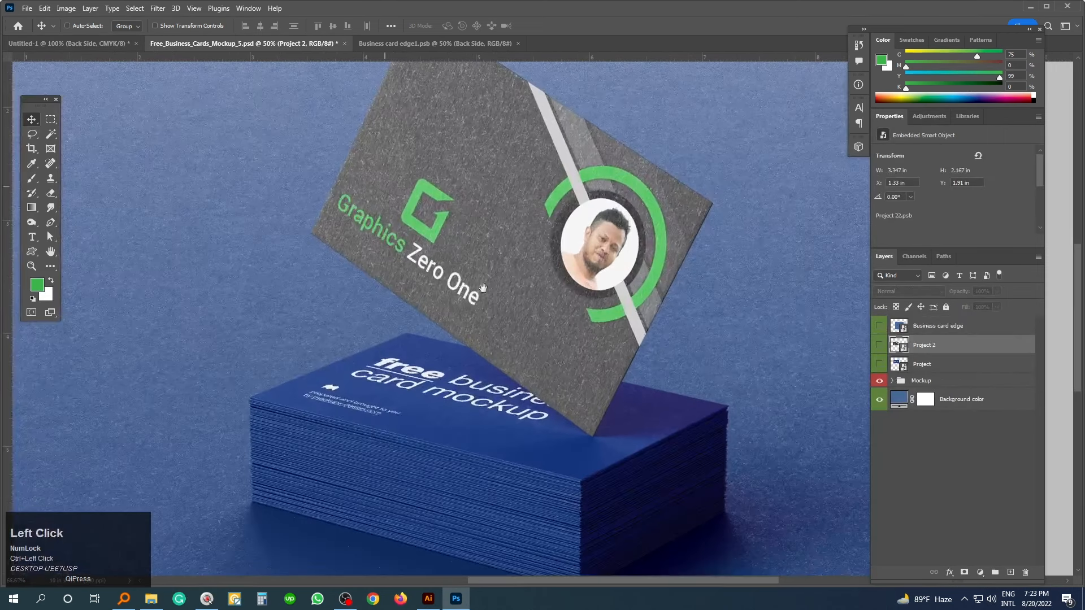
key("ctrl+minus")
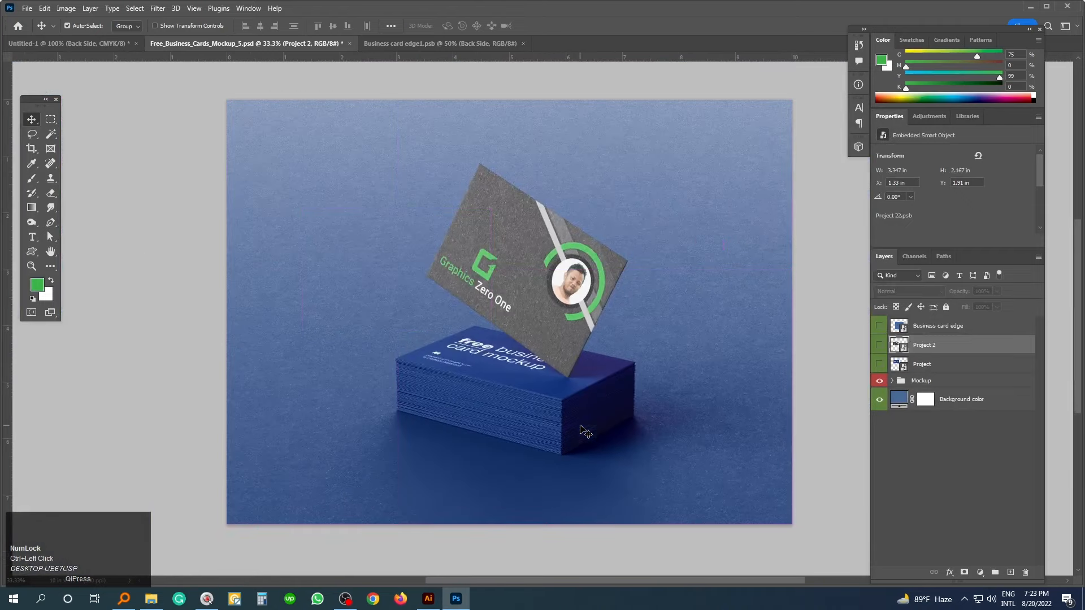
left_click(824, 366)
left_click_drag(699, 397, 696, 378)
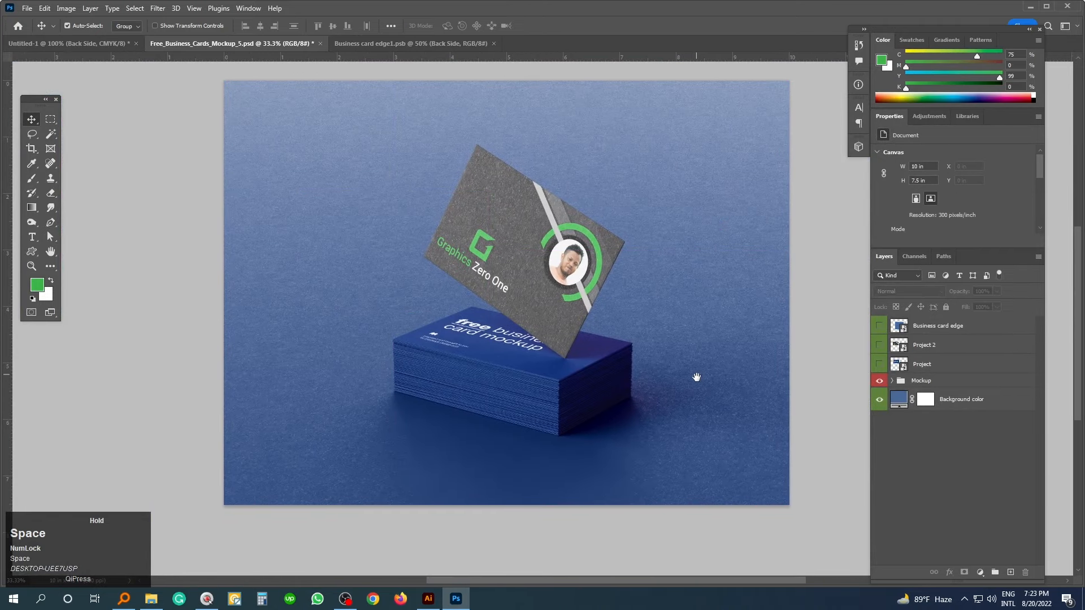
- Close Business card edge1.psb and return to the mockup tab
left_click(390, 45)
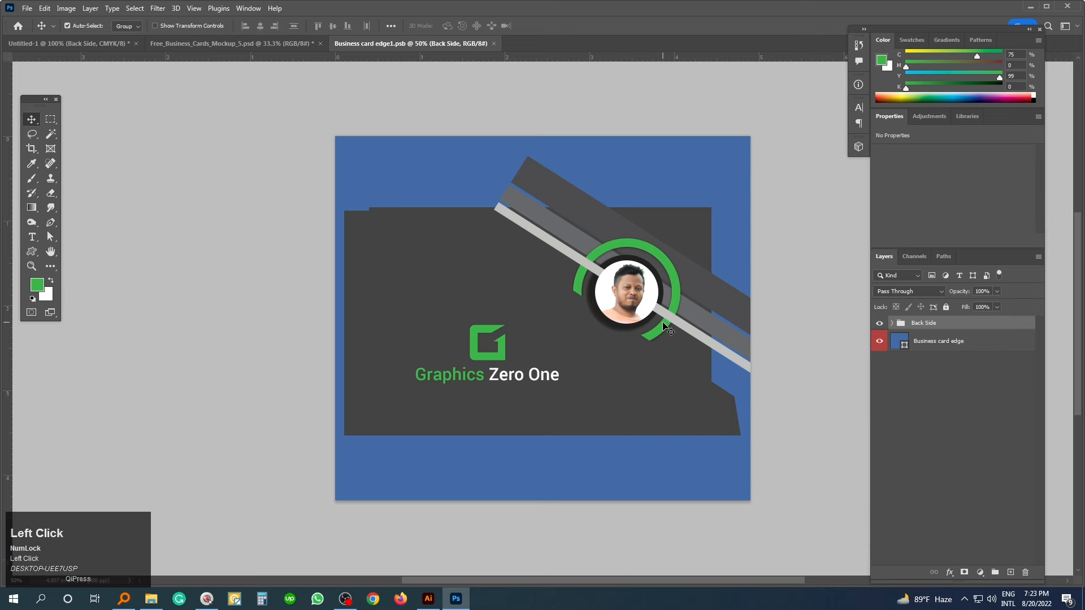
key("ctrl+w")
left_click(104, 48)
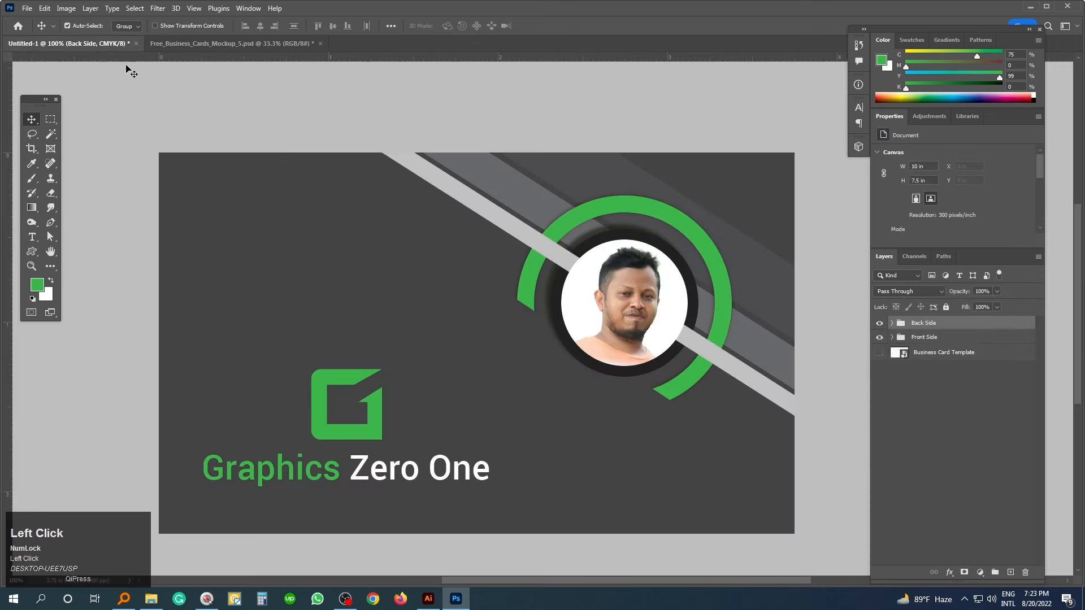
left_click(256, 45)
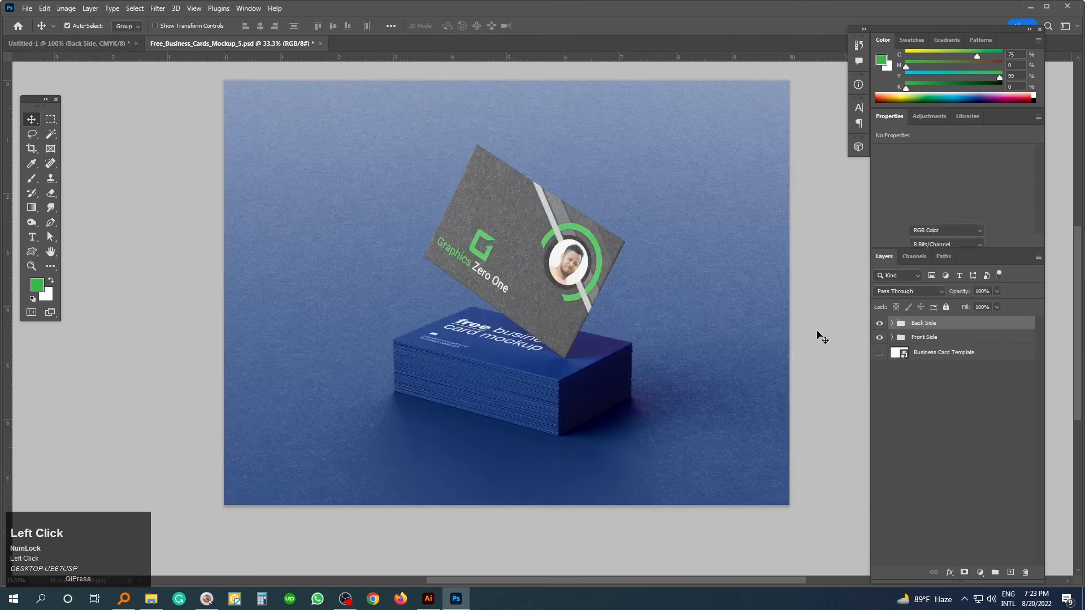
- Open the card stack's Project smart object, add an empty layer, and hide the placeholder image
left_click(934, 370)
double_click(899, 367)
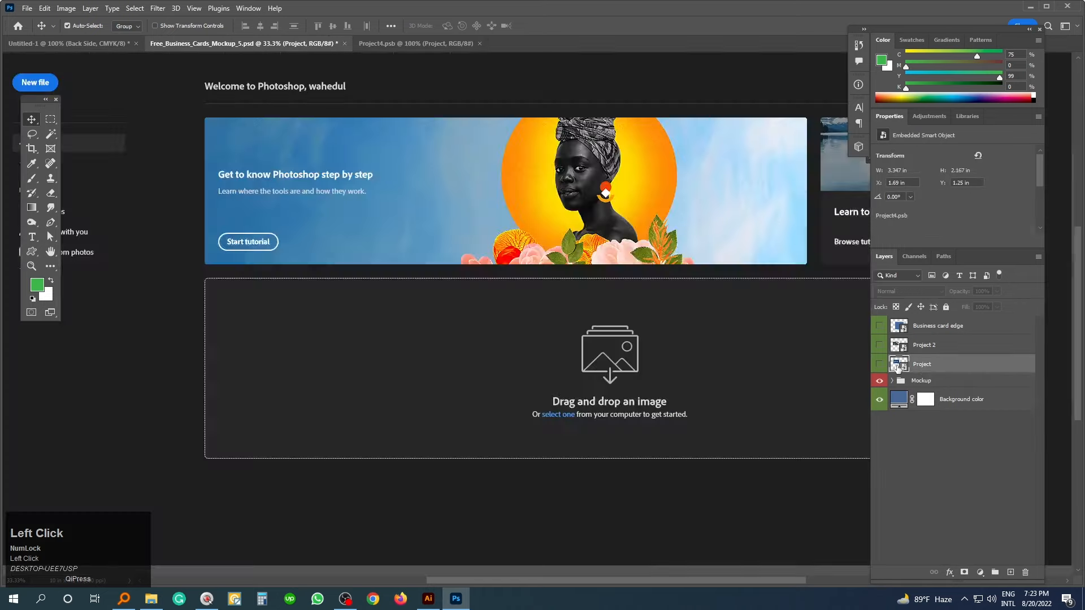
left_click(1011, 574)
left_click(880, 343)
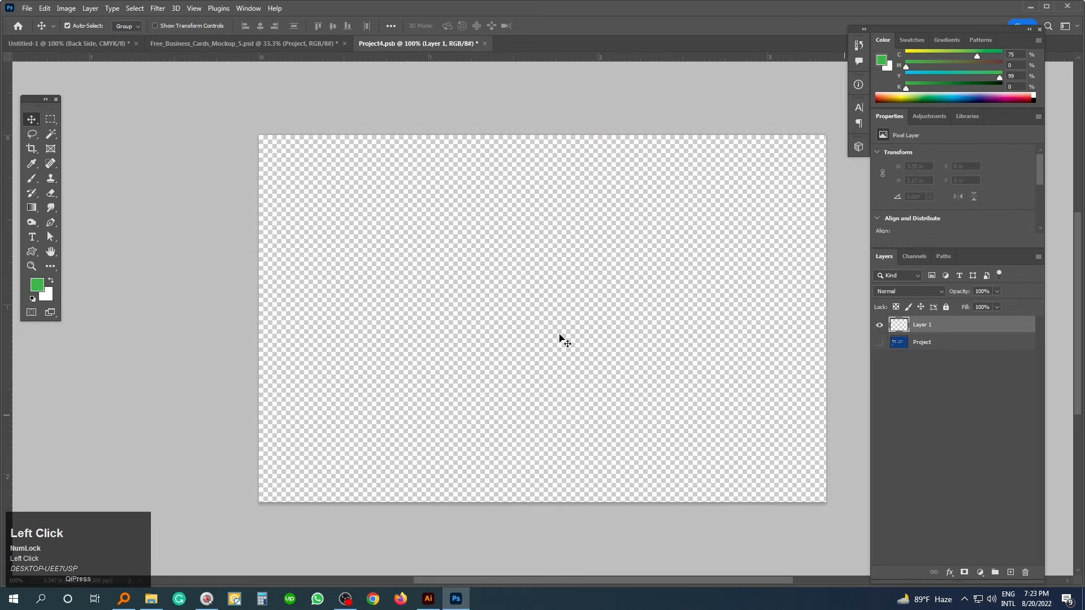
- Drag the Front Side group from Untitled-1 into the Project4 card file
left_click(74, 43)
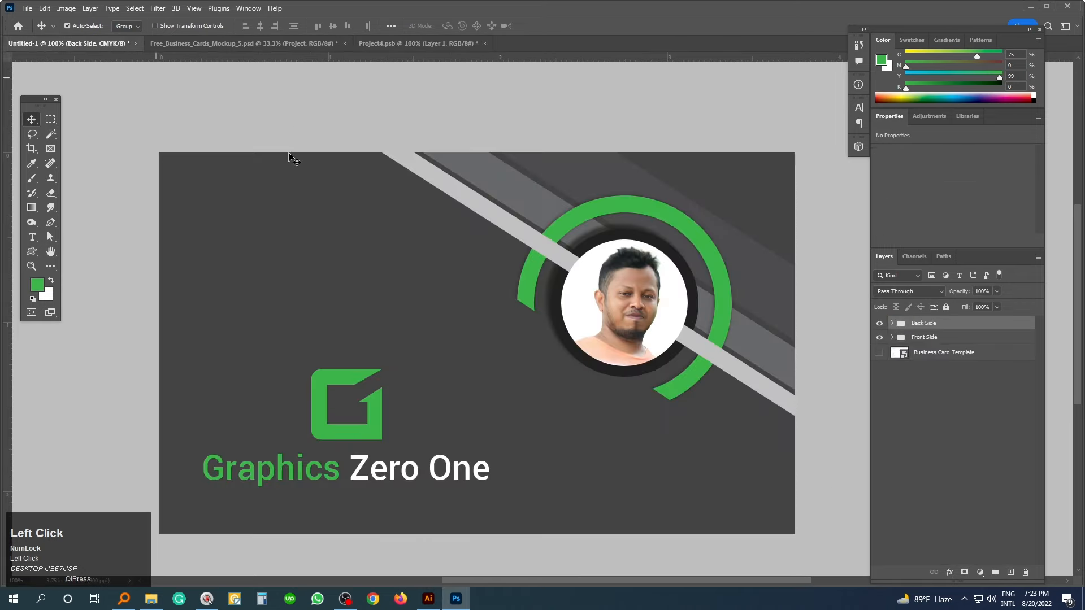
left_click(880, 323)
left_click(910, 337)
left_click_drag(481, 264, 514, 308)
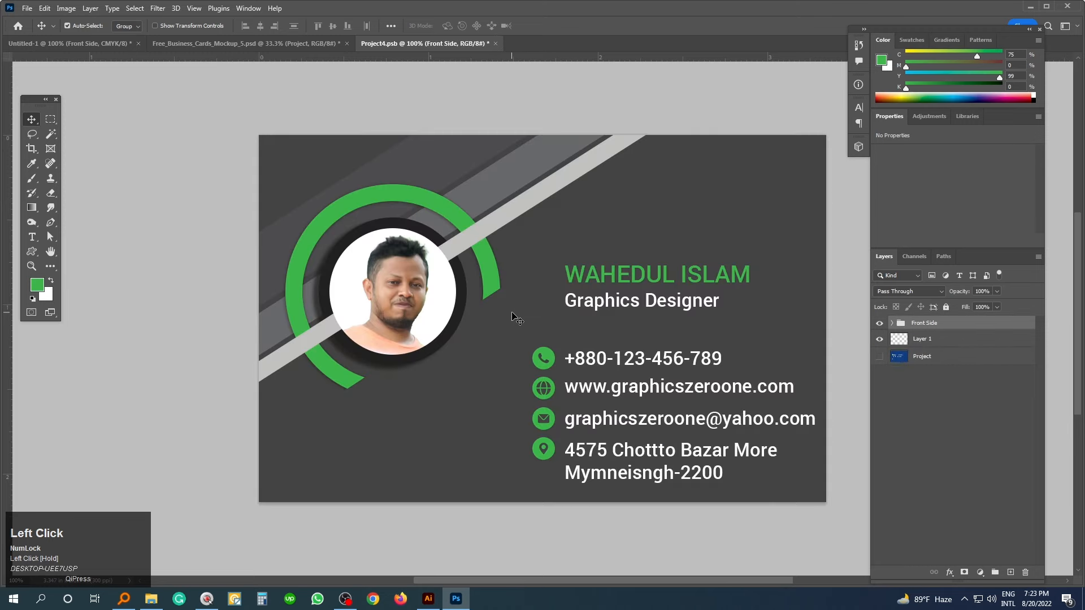
- Nudge the front-side design into position on the card, save Project4, and return to the mockup
key("shift+Up")
key("shift+Up")
key("shift+Up")
key("ctrl+Left")
key("ctrl+Left")
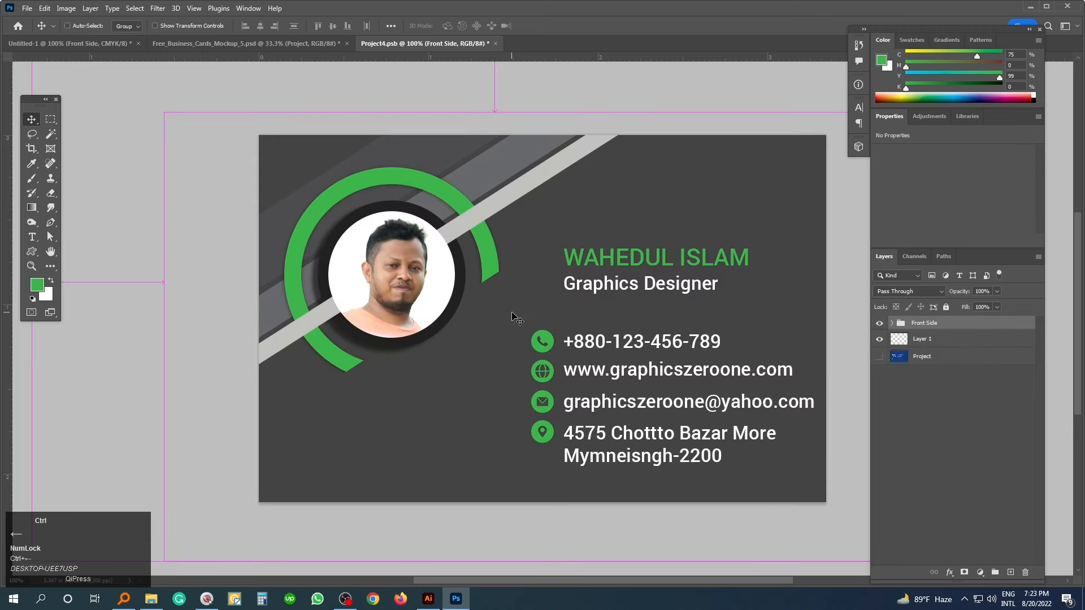
key("ctrl+minus")
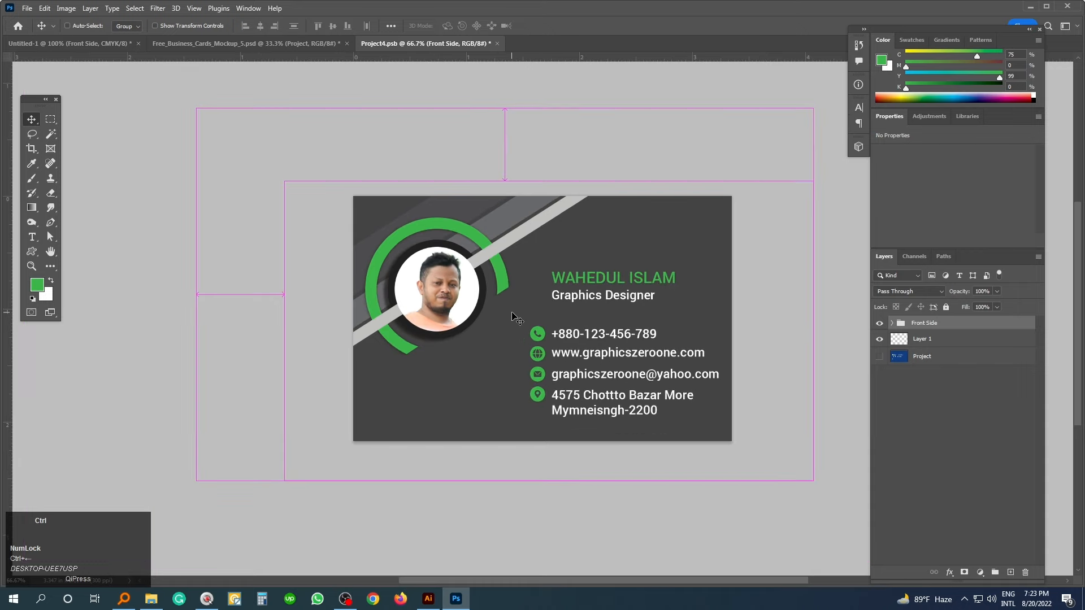
key("ctrl+shift+Up")
key("ctrl+Down")
key("ctrl+Down")
key("ctrl+s")
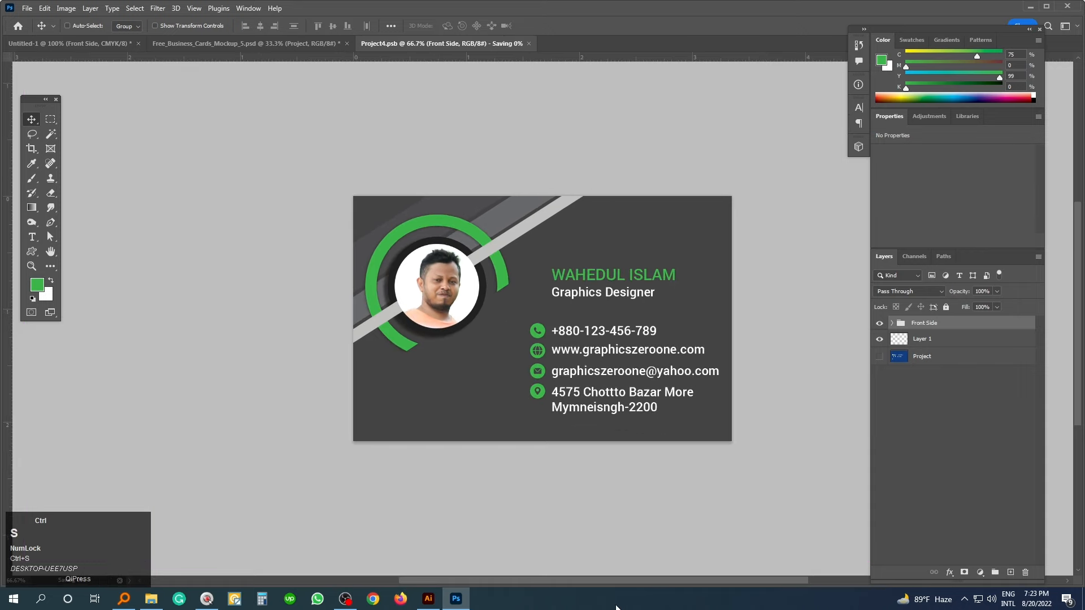
left_click(215, 44)
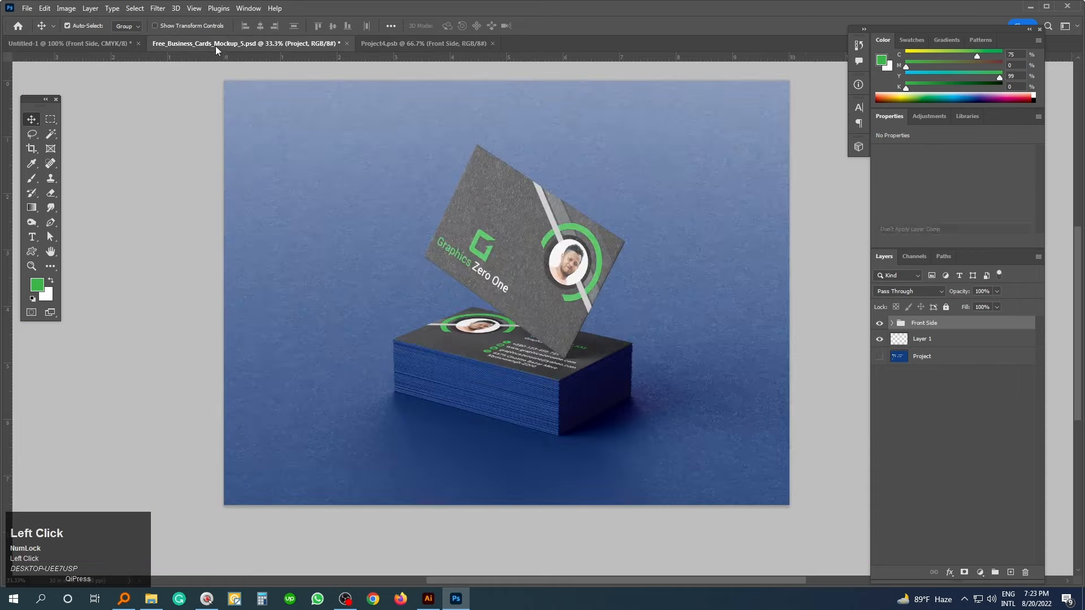
- Zoom in on the stacked cards and select the Business card edge layer
key("Tab")
left_click(612, 351, "ctrl")
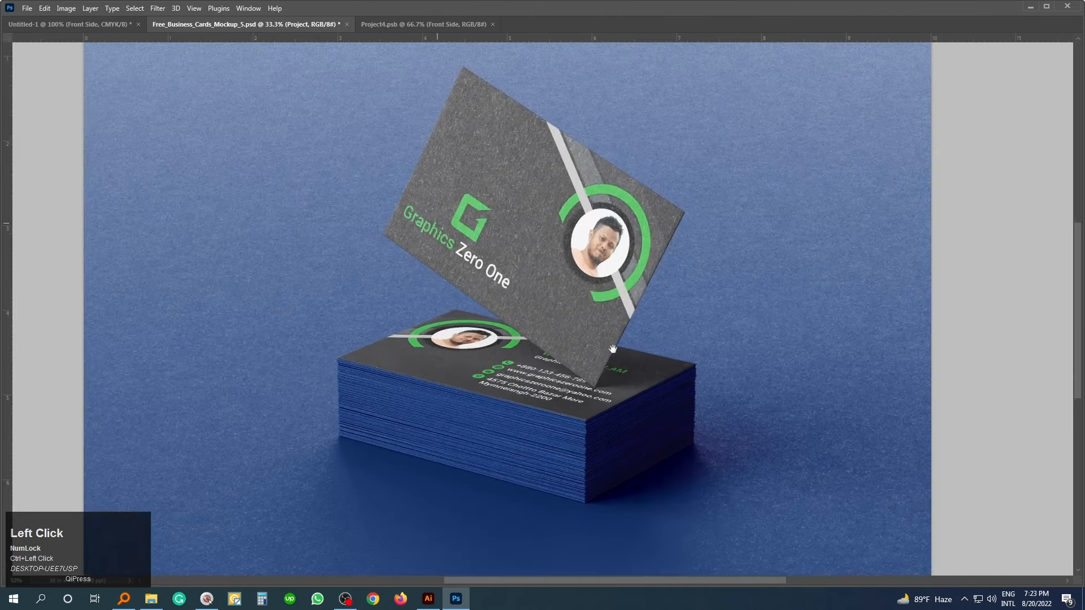
left_click_drag(592, 385, 601, 387)
left_click(601, 386, "ctrl")
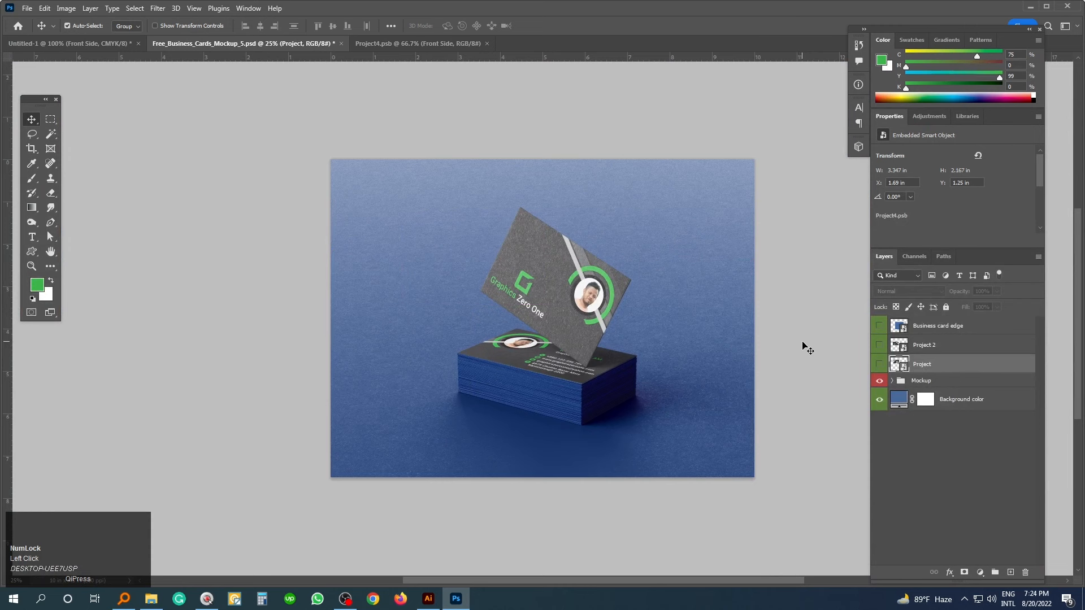
left_click(808, 349)
left_click(661, 347, "ctrl")
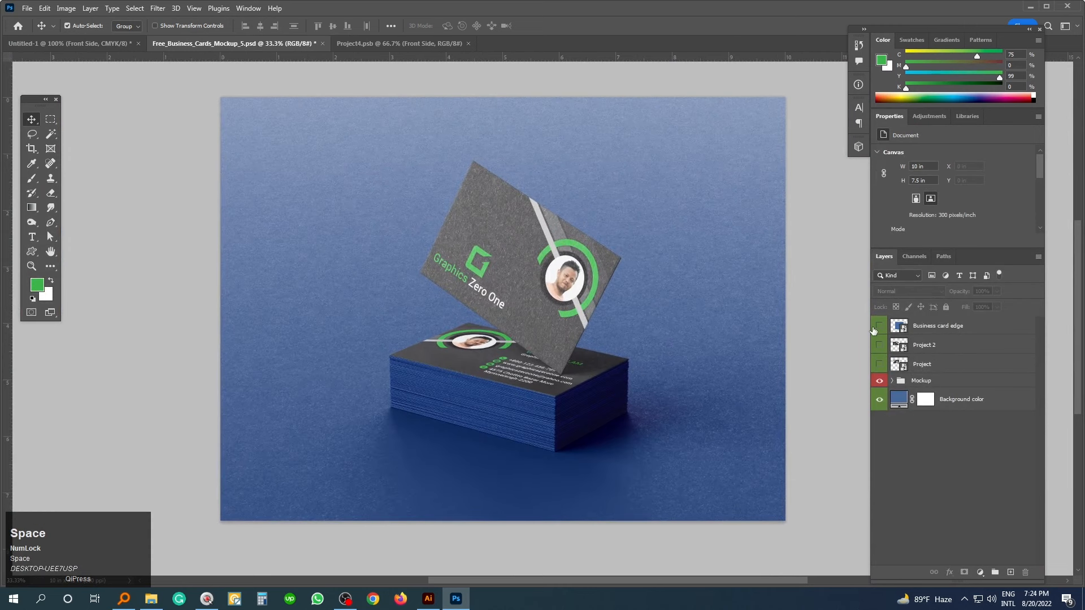
left_click(896, 325)
left_click(880, 330)
left_click(880, 330)
- Inside the card edge smart object, change the edge fill colour to hex 424242
double_click(894, 324)
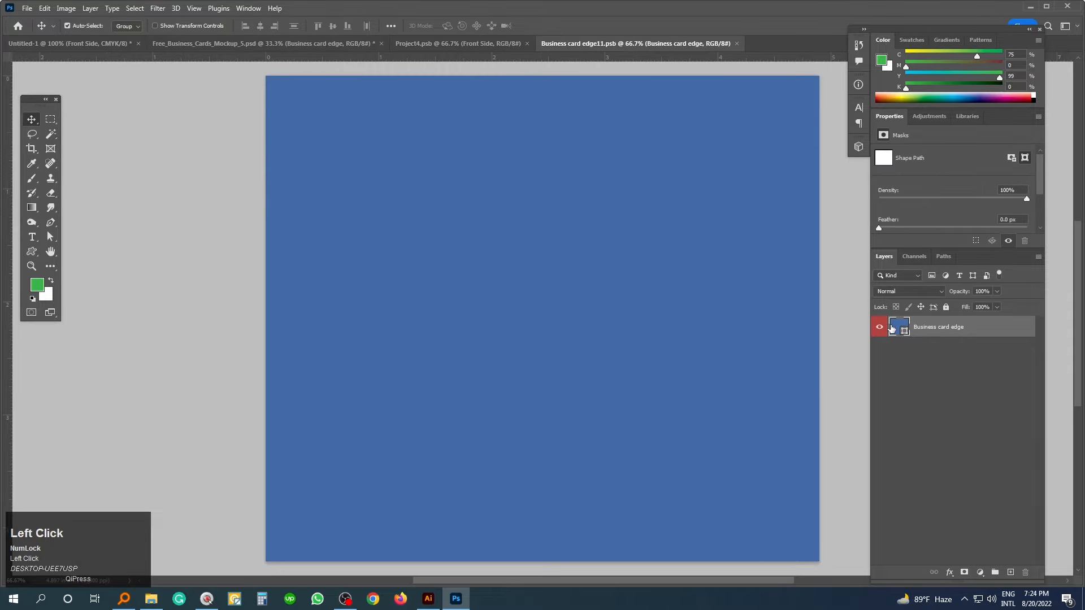
double_click(892, 327)
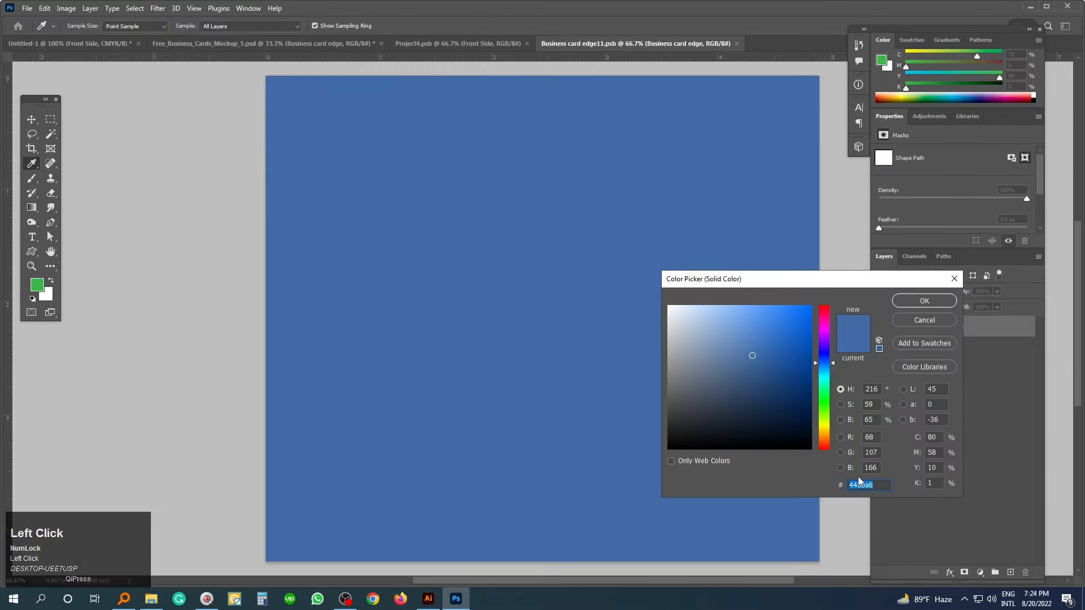
type("655aa6")
key("Tab")
left_click(879, 487)
type("424242")
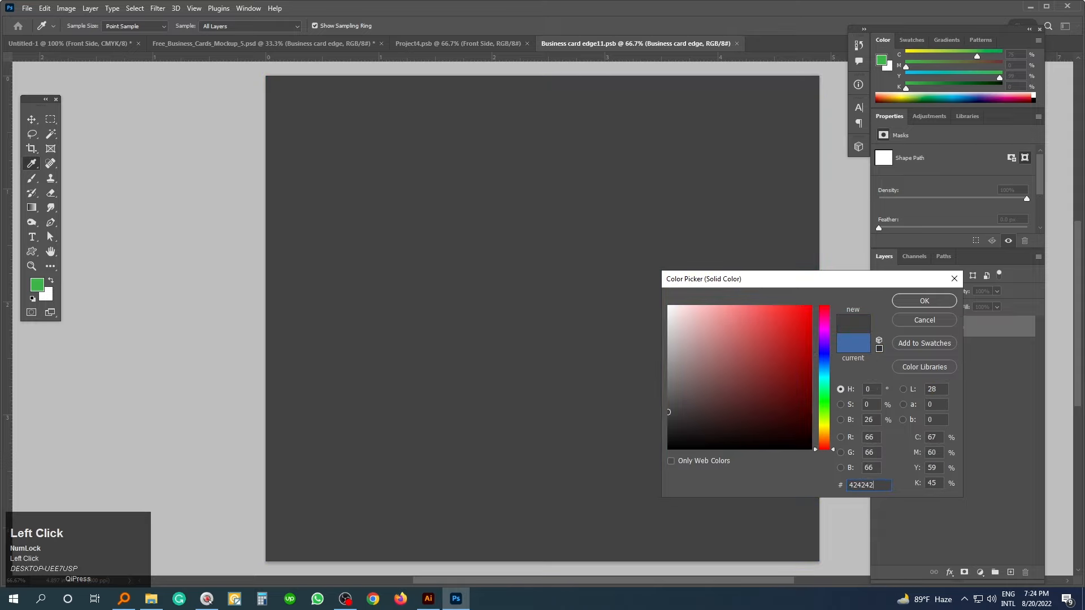
left_click(925, 301)
- Save and close the card edge file, then hide the panels to view the finished mockup
key("ctrl+s")
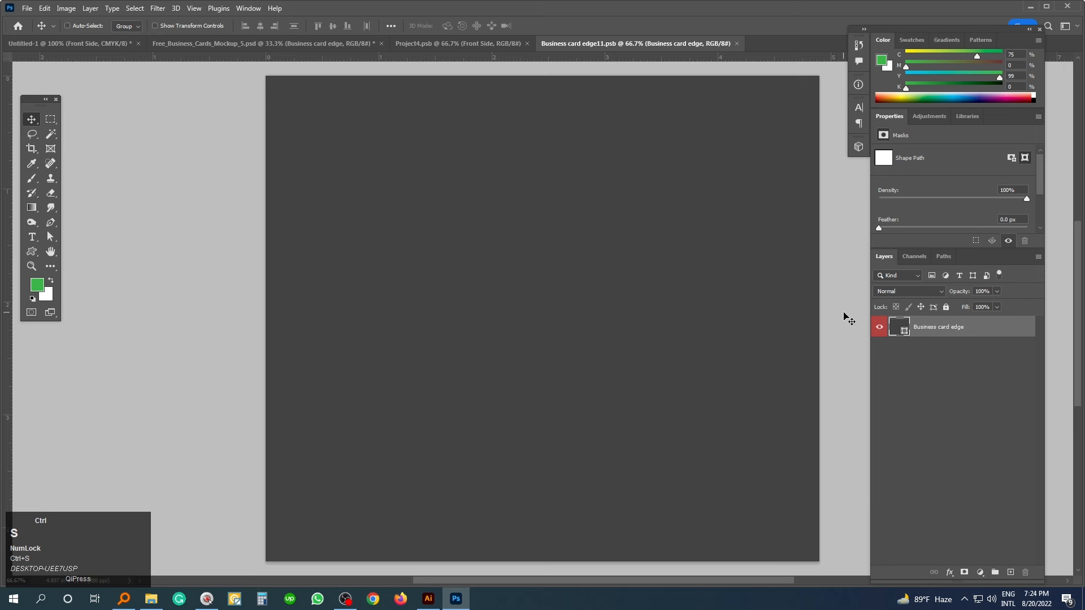
key("ctrl+w")
left_click(496, 417, "ctrl")
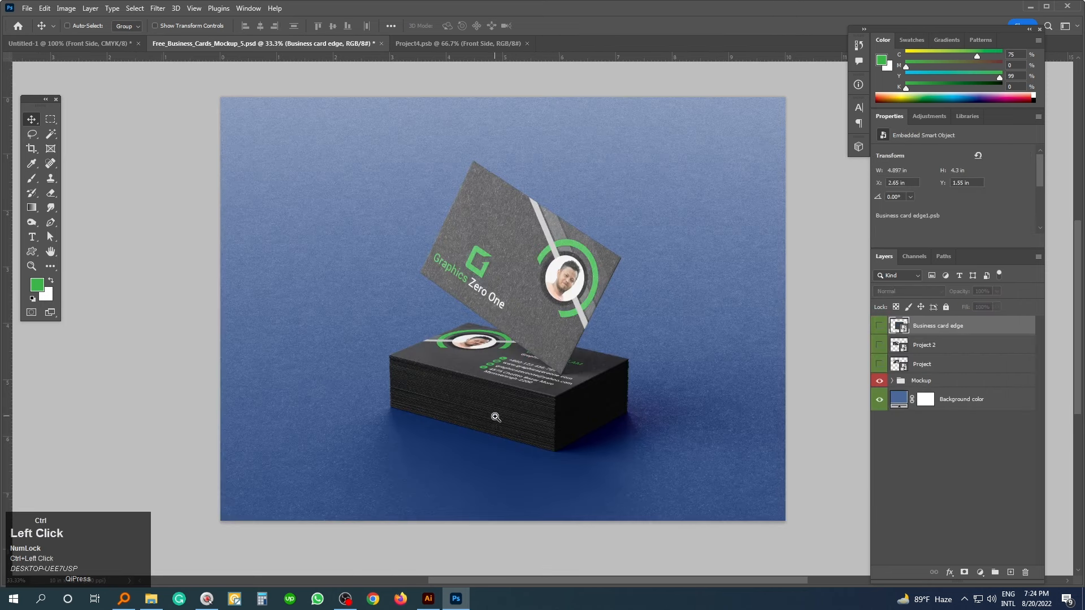
key("Tab")
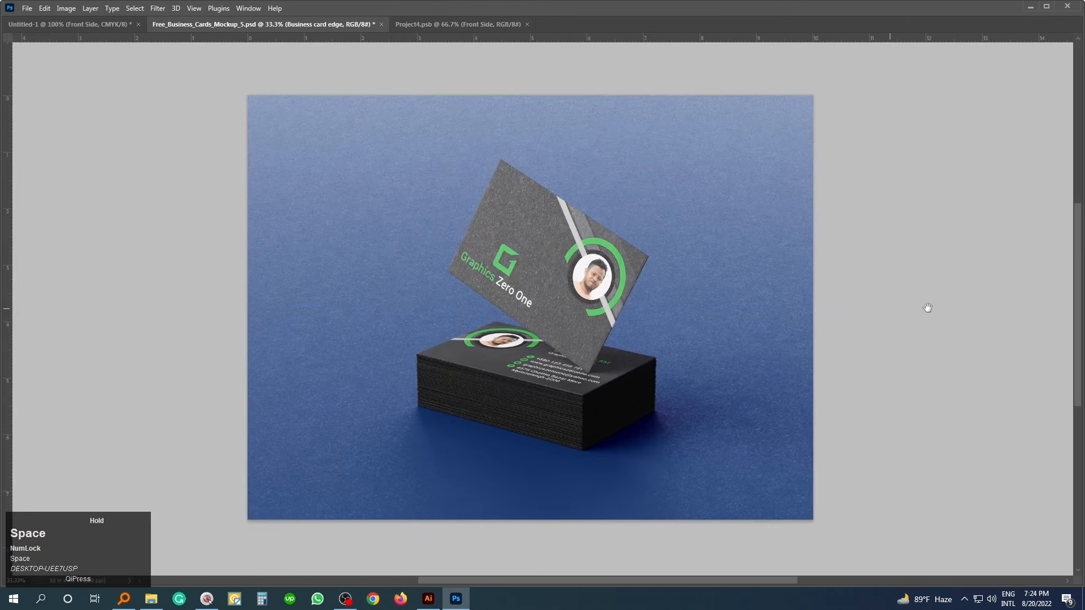